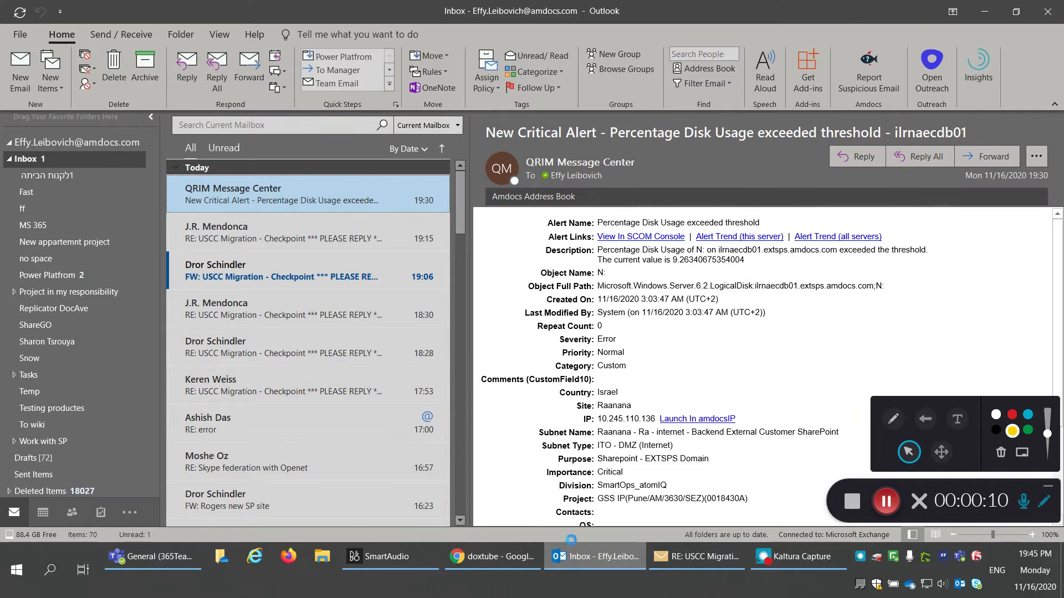
Step: Review the alert email's contents
{"action": "left_click", "coordinate": [609, 394]}
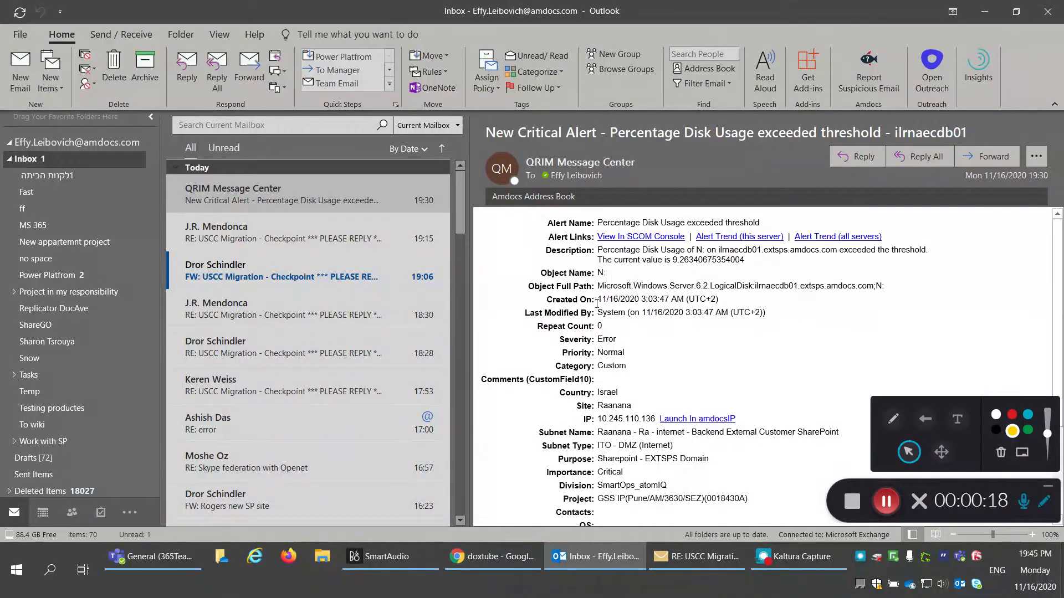
{"action": "scroll", "coordinate": [597, 302], "scroll_direction": "down", "scroll_amount": 5}
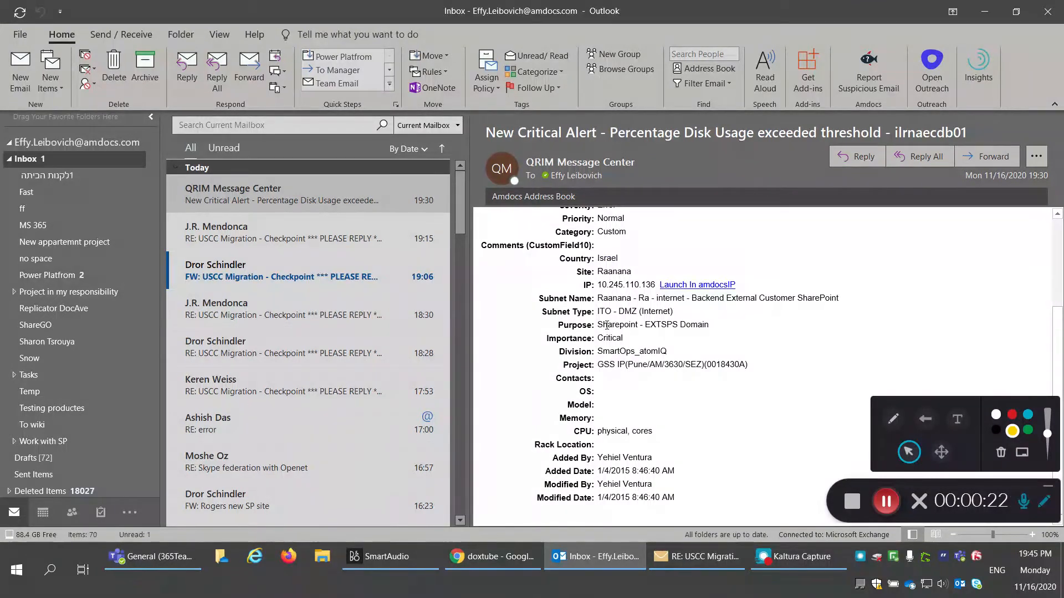
{"action": "left_click", "coordinate": [1047, 486]}
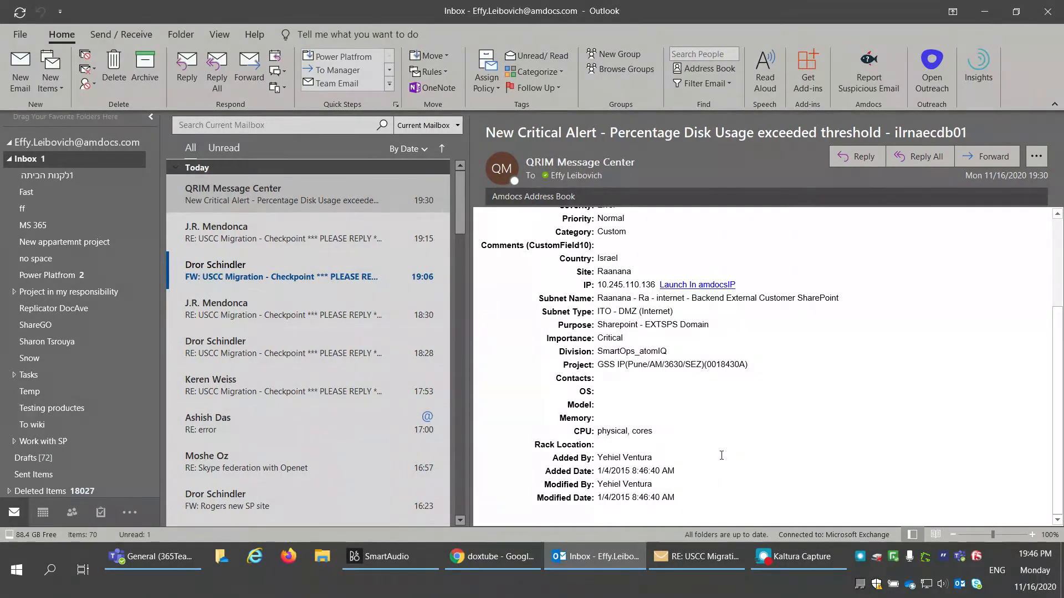
Step: Launch Microsoft Teams from the Office home page and switch to the Teams app
{"action": "left_click", "coordinate": [494, 557]}
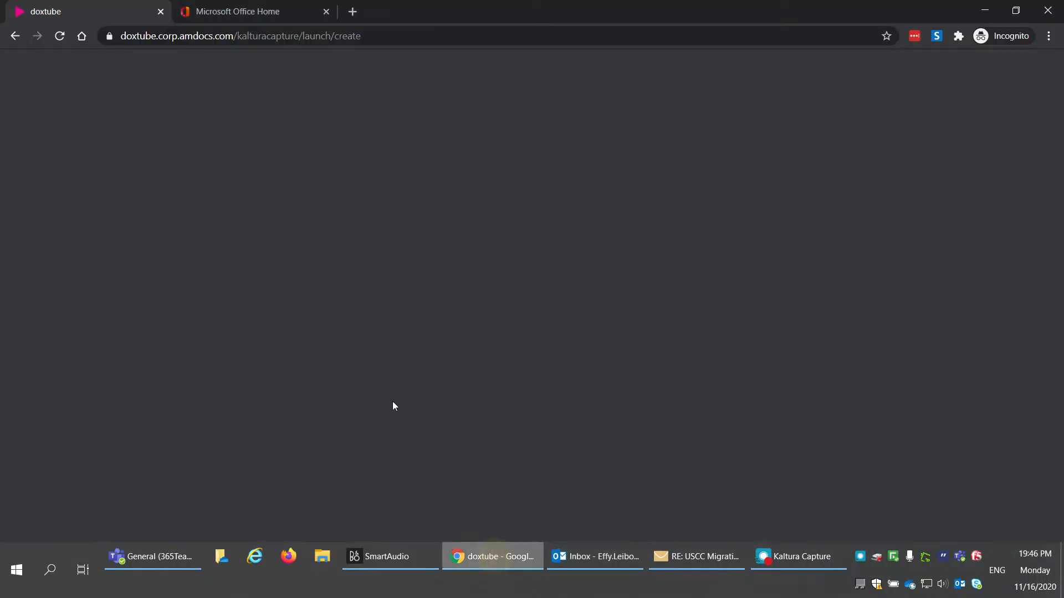
{"action": "left_click", "coordinate": [258, 21]}
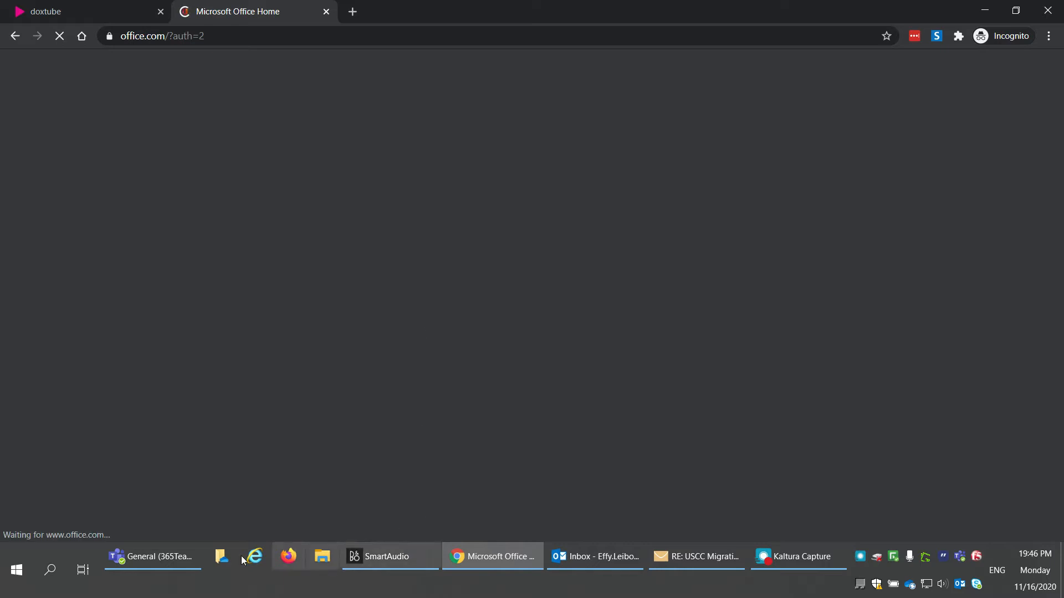
{"action": "left_click", "coordinate": [791, 550]}
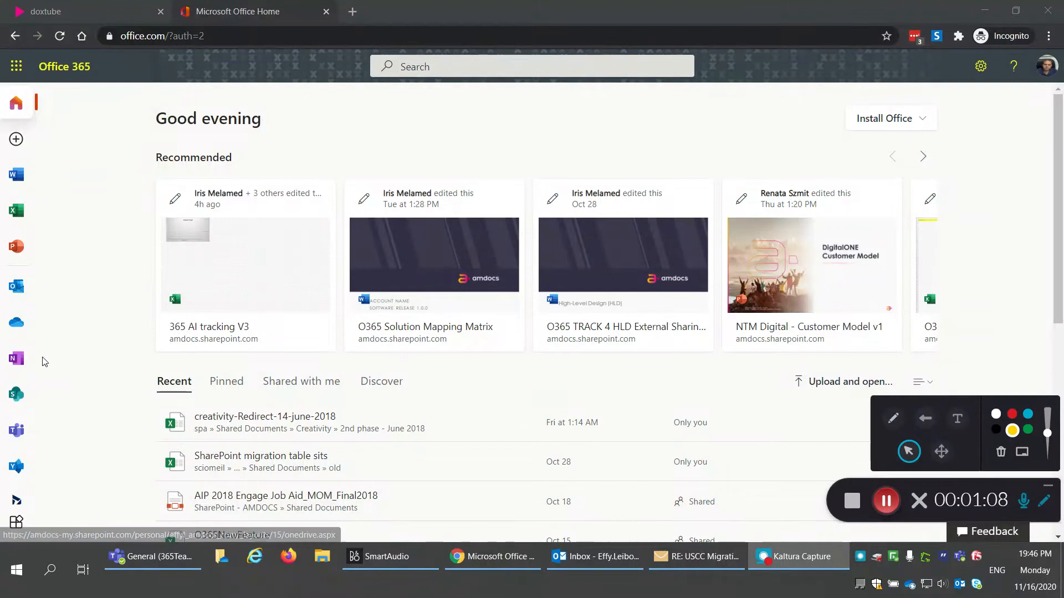
{"action": "left_click", "coordinate": [160, 36]}
{"action": "left_click_drag", "start_coordinate": [160, 36], "coordinate": [120, 36]}
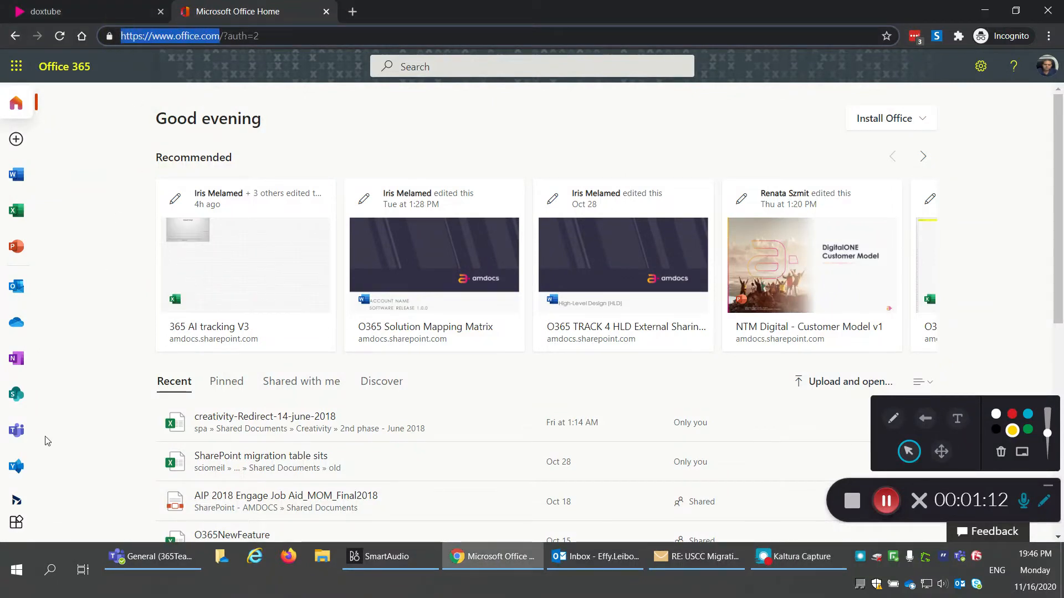
{"action": "left_click", "coordinate": [13, 437]}
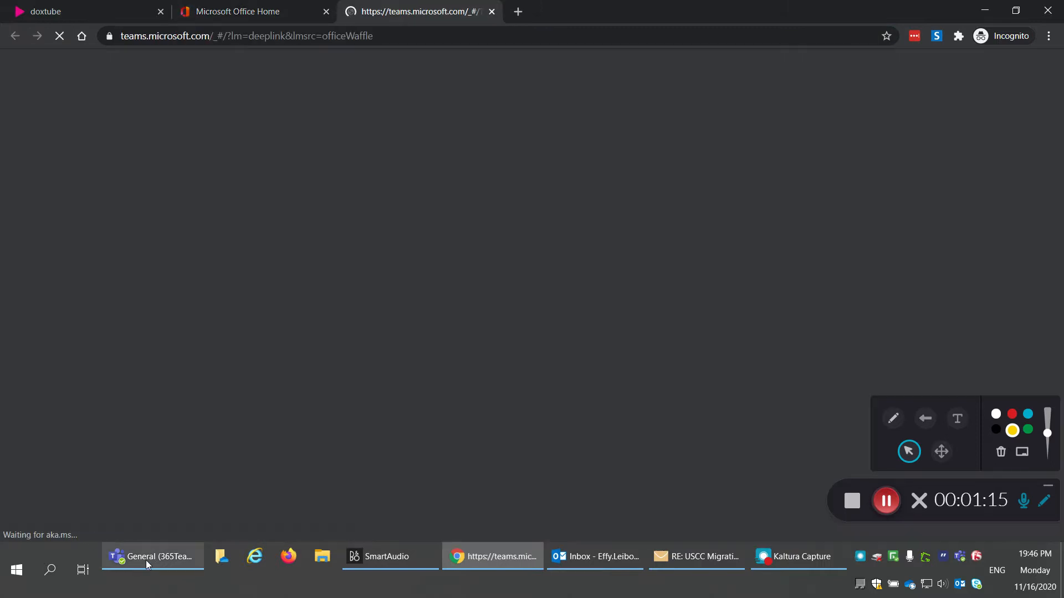
{"action": "left_click", "coordinate": [146, 559]}
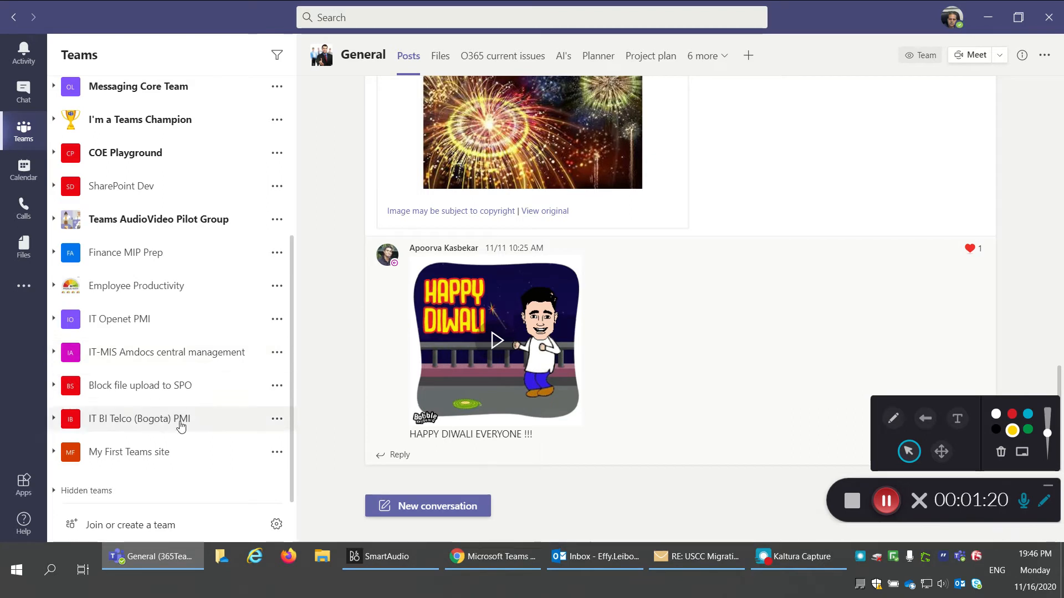
Step: Create a private team from scratch named 'Tasks-DoxTube', skipping adding members
{"action": "left_click", "coordinate": [98, 529]}
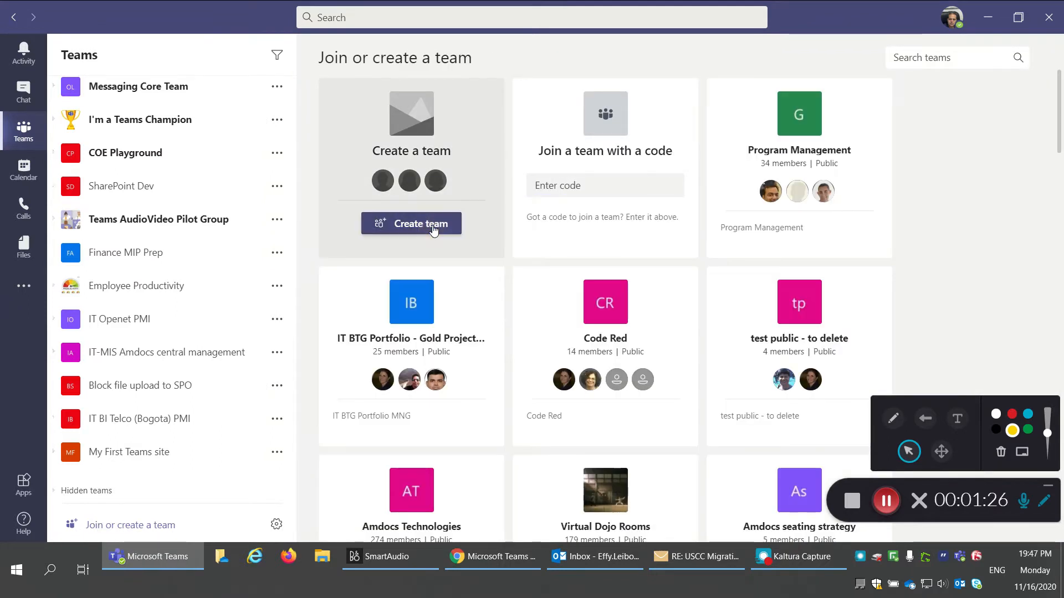
{"action": "left_click", "coordinate": [434, 229]}
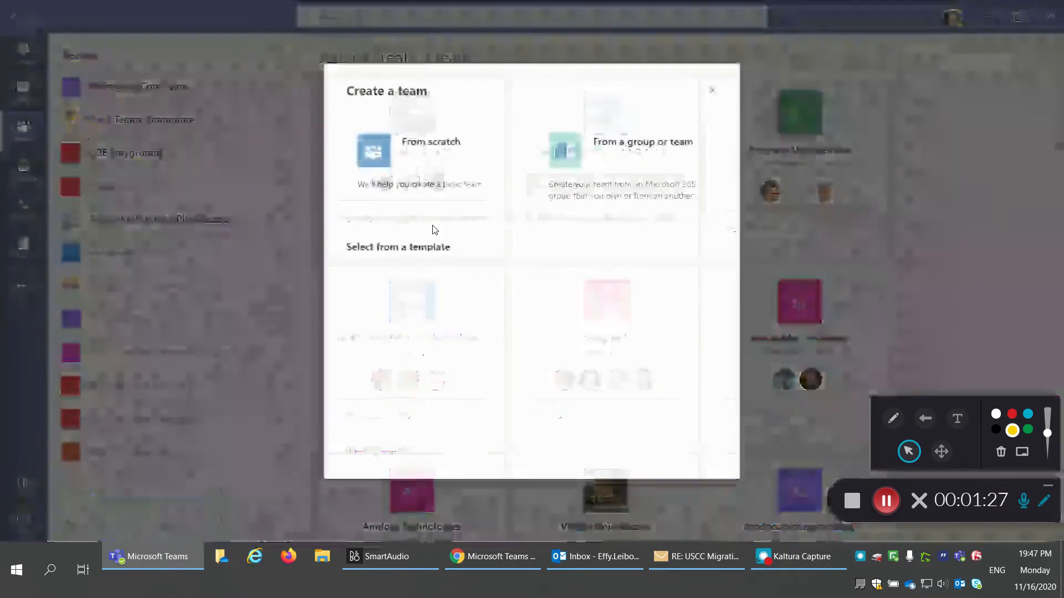
{"action": "left_click", "coordinate": [440, 172]}
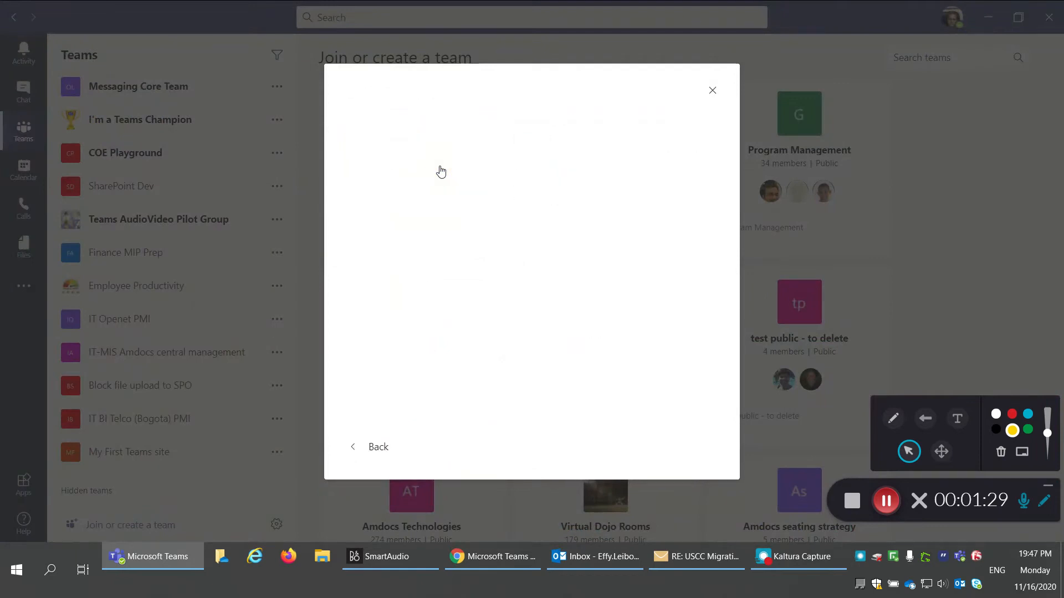
{"action": "left_click", "coordinate": [432, 166]}
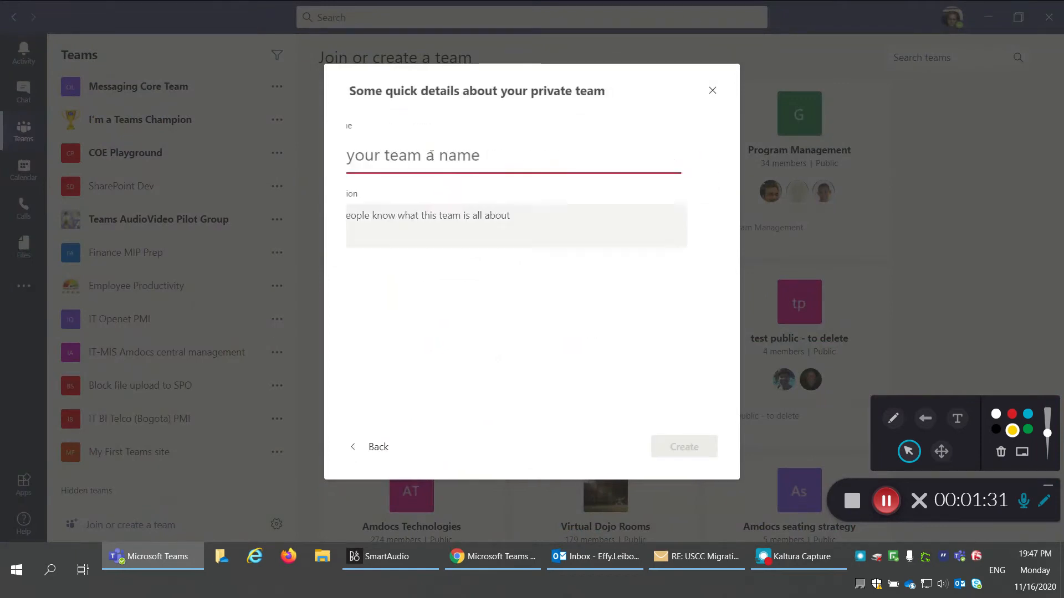
{"action": "left_click", "coordinate": [401, 156]}
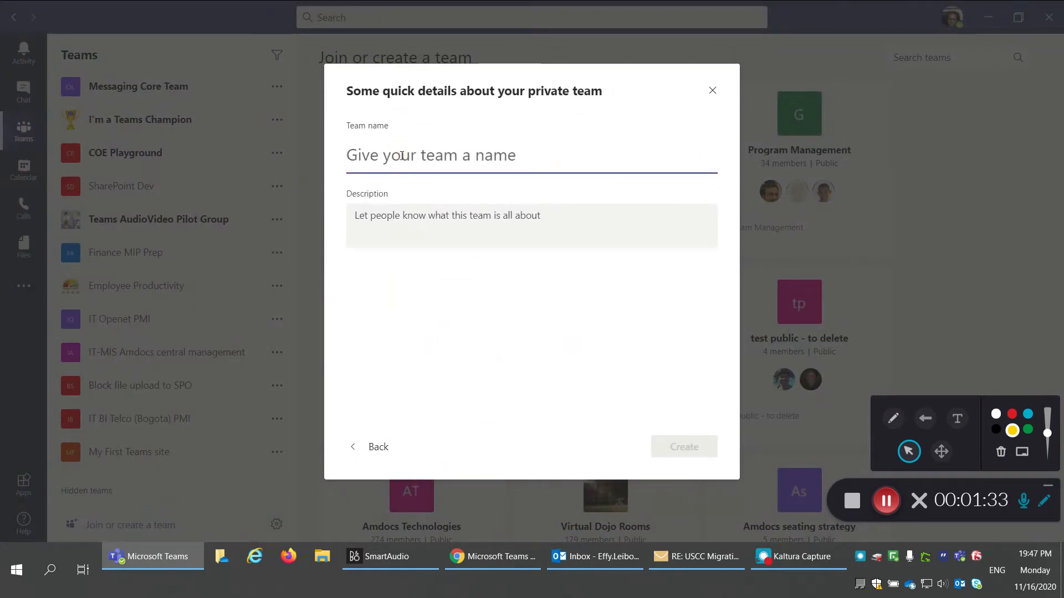
{"action": "type", "text": "Tas"}
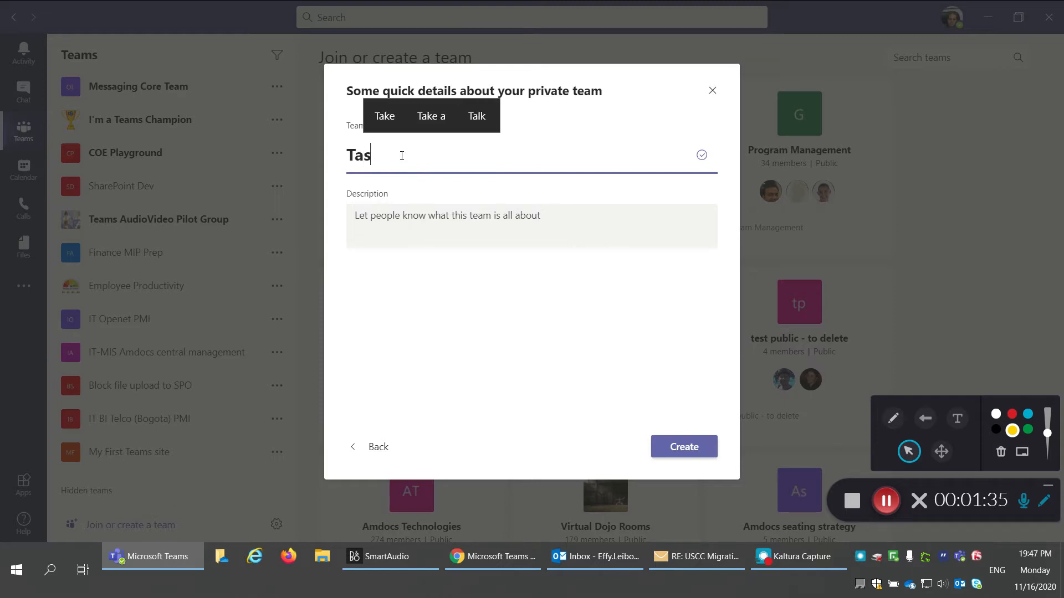
{"action": "type", "text": "ks-Do"}
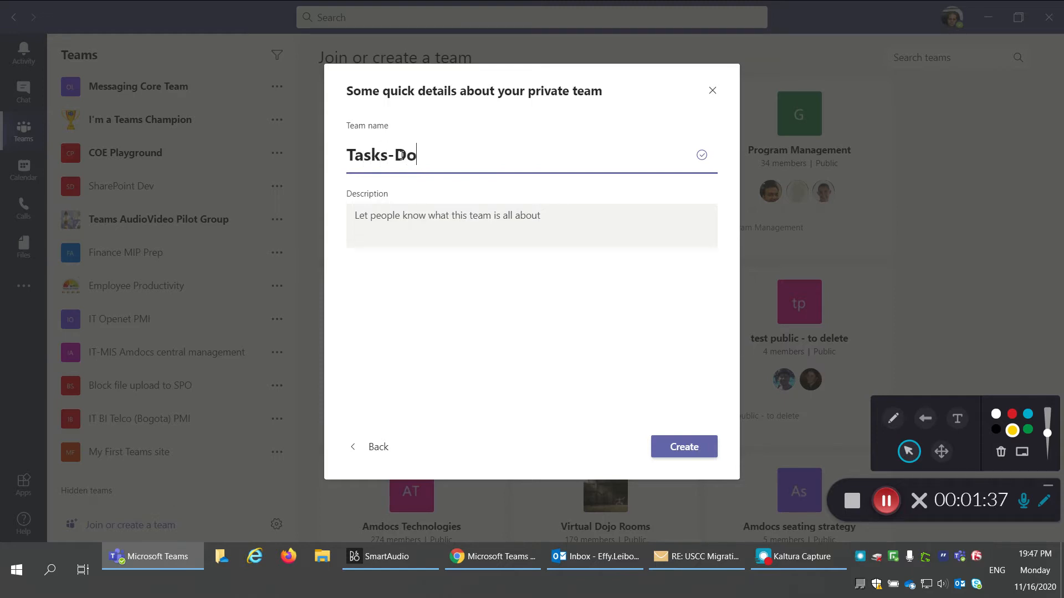
{"action": "type", "text": "xTube"}
{"action": "left_click", "coordinate": [680, 444]}
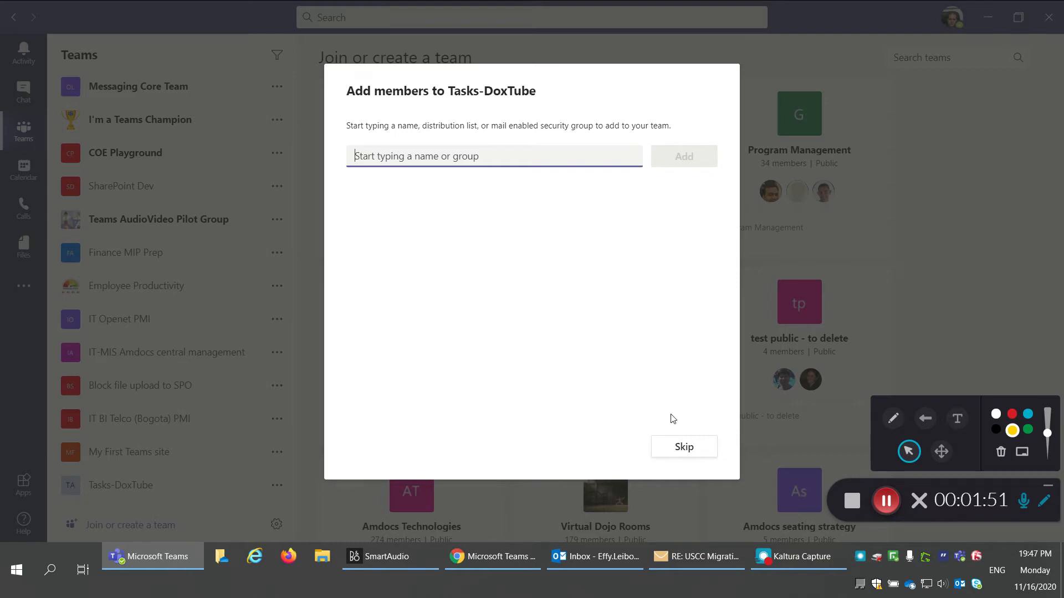
{"action": "left_click", "coordinate": [695, 450]}
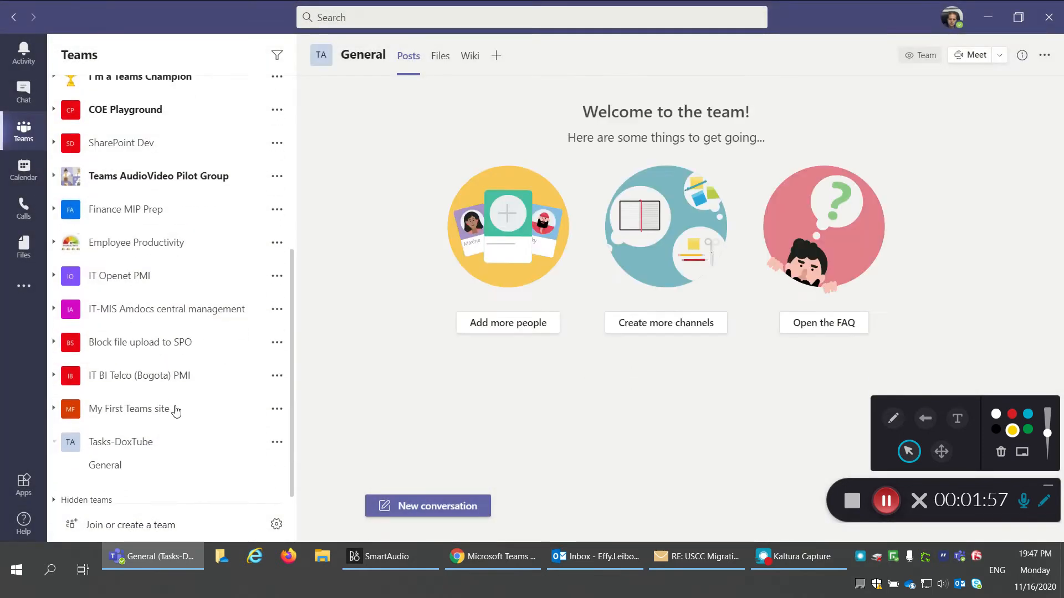
{"action": "left_click", "coordinate": [124, 461]}
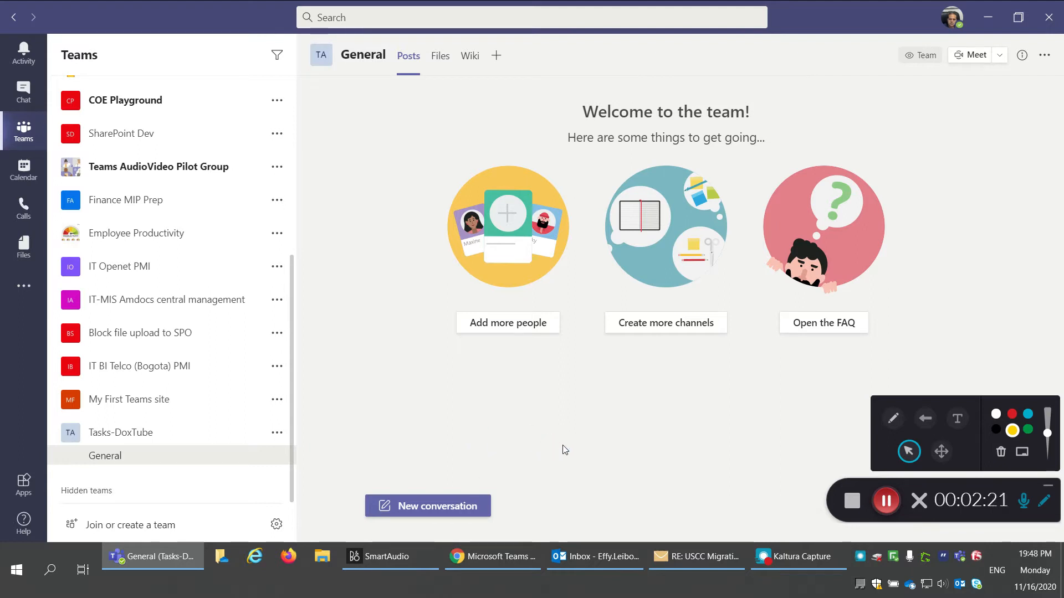
Step: Launch Power Automate from the Office home page and close the Teams web tab
{"action": "left_click", "coordinate": [501, 554]}
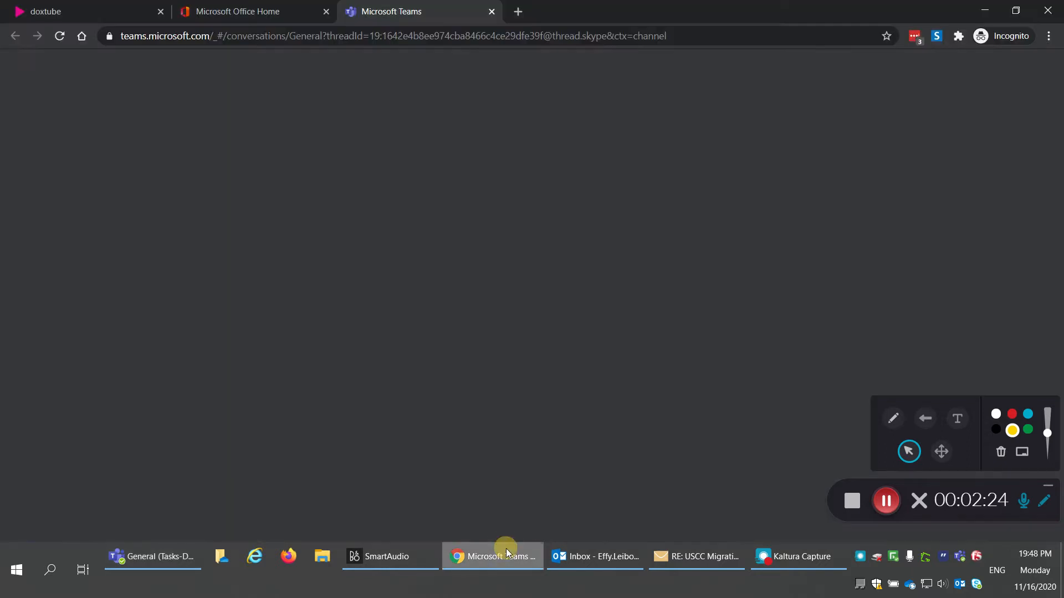
{"action": "left_click", "coordinate": [257, 11]}
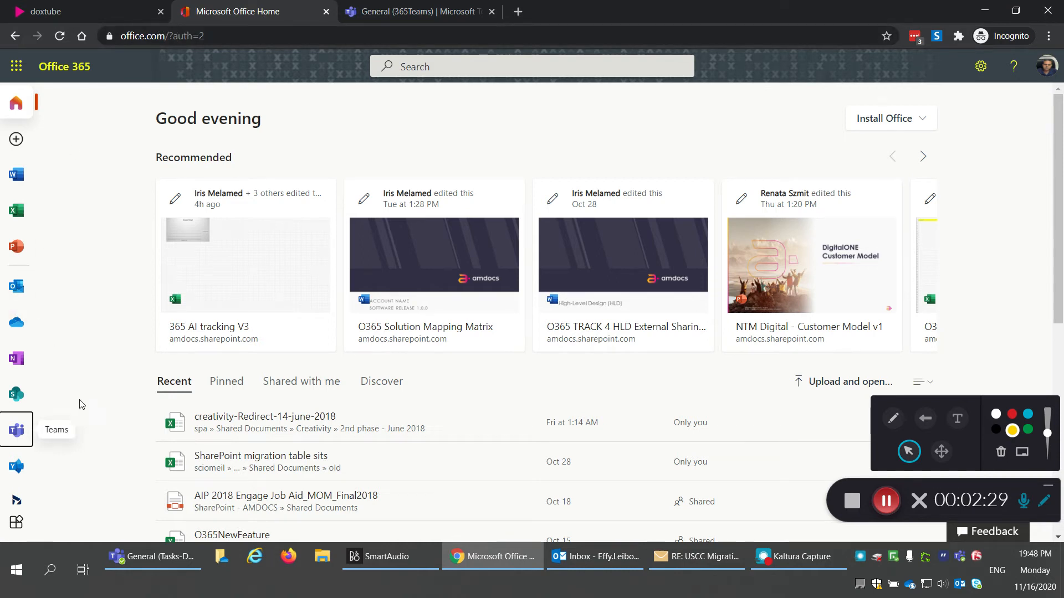
{"action": "scroll", "coordinate": [39, 427], "scroll_direction": "down", "scroll_amount": 1}
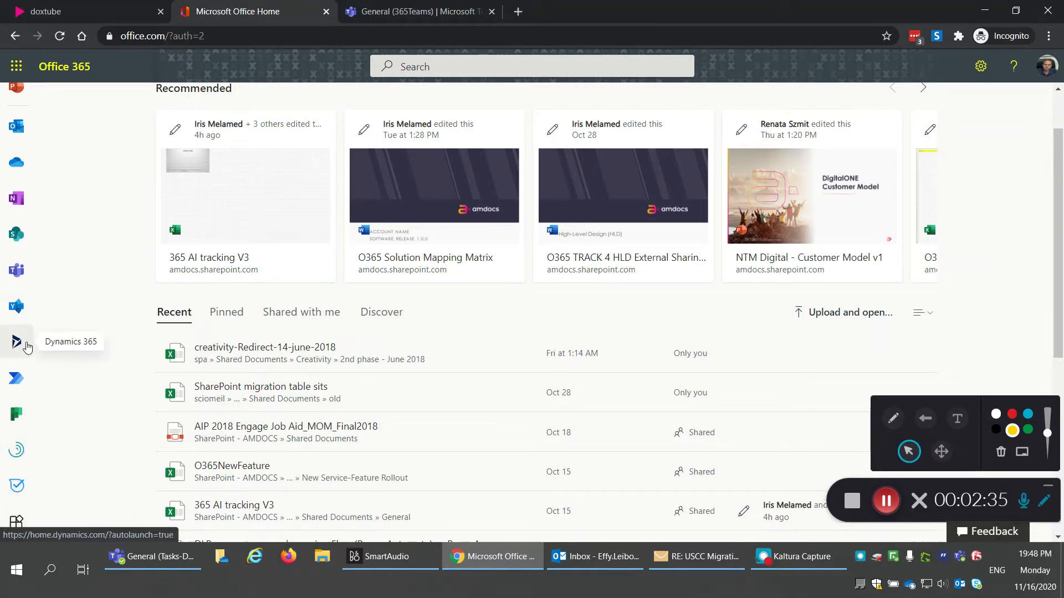
{"action": "scroll", "coordinate": [22, 188], "scroll_direction": "up", "scroll_amount": 1}
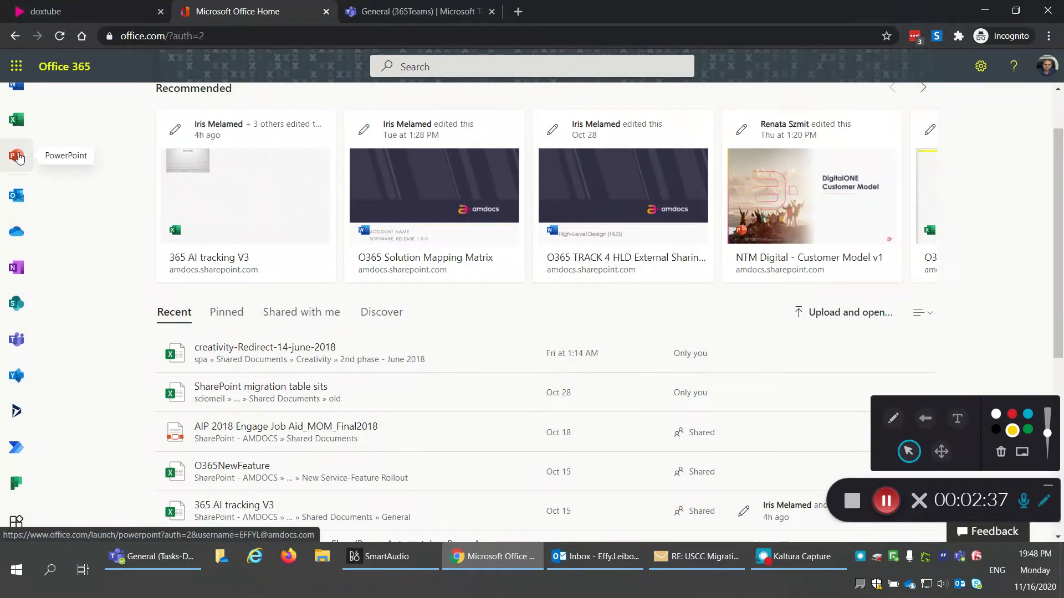
{"action": "scroll", "coordinate": [17, 227], "scroll_direction": "down", "scroll_amount": 1}
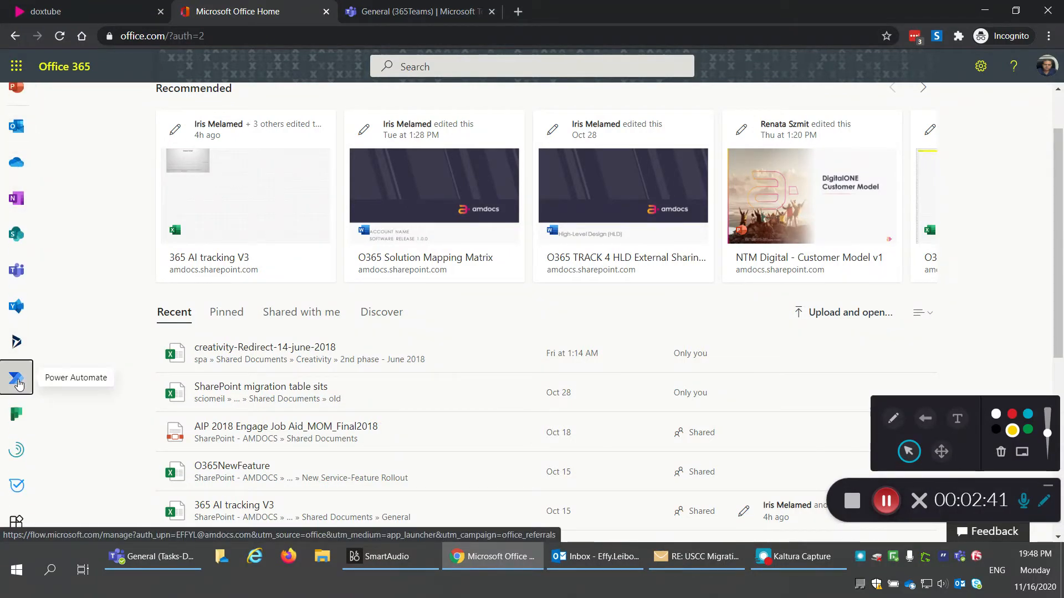
{"action": "left_click", "coordinate": [16, 379]}
{"action": "left_click", "coordinate": [582, 12]}
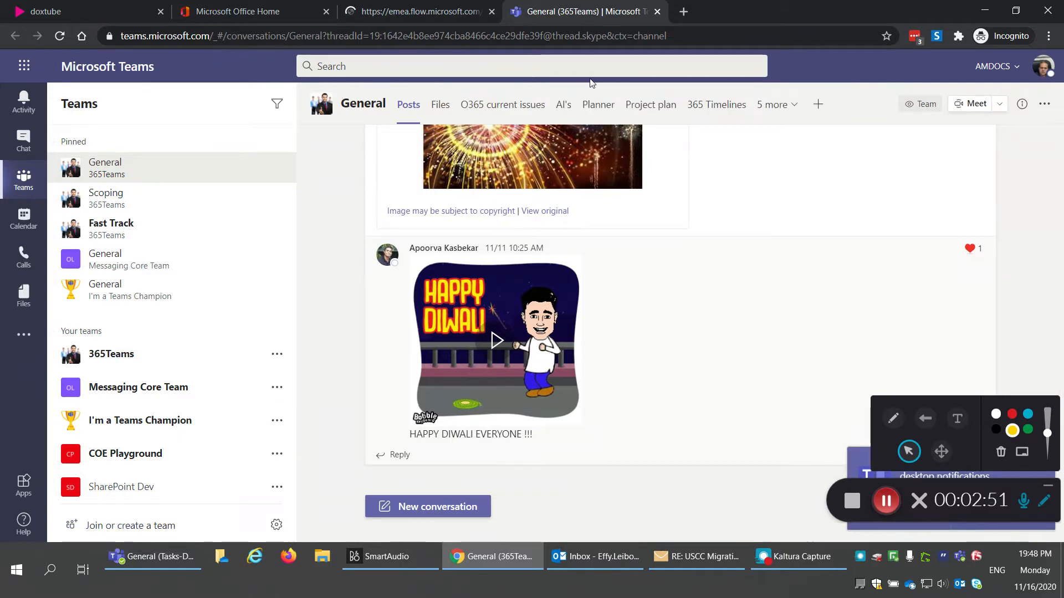
{"action": "key", "text": "ctrl+w"}
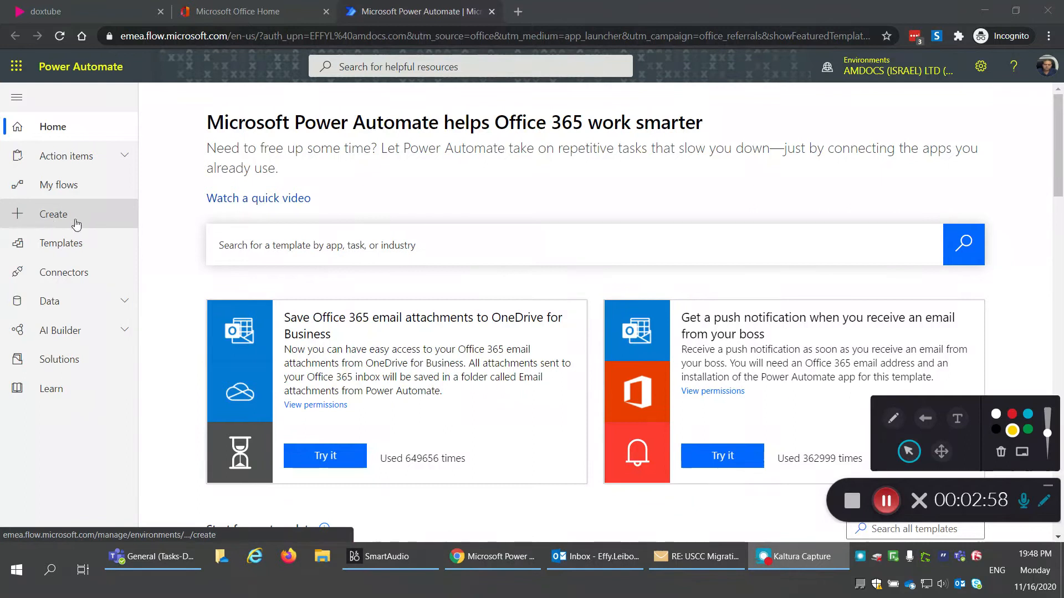
Step: Start a new automated flow named Tasks-Doxtube
{"action": "left_click", "coordinate": [52, 216]}
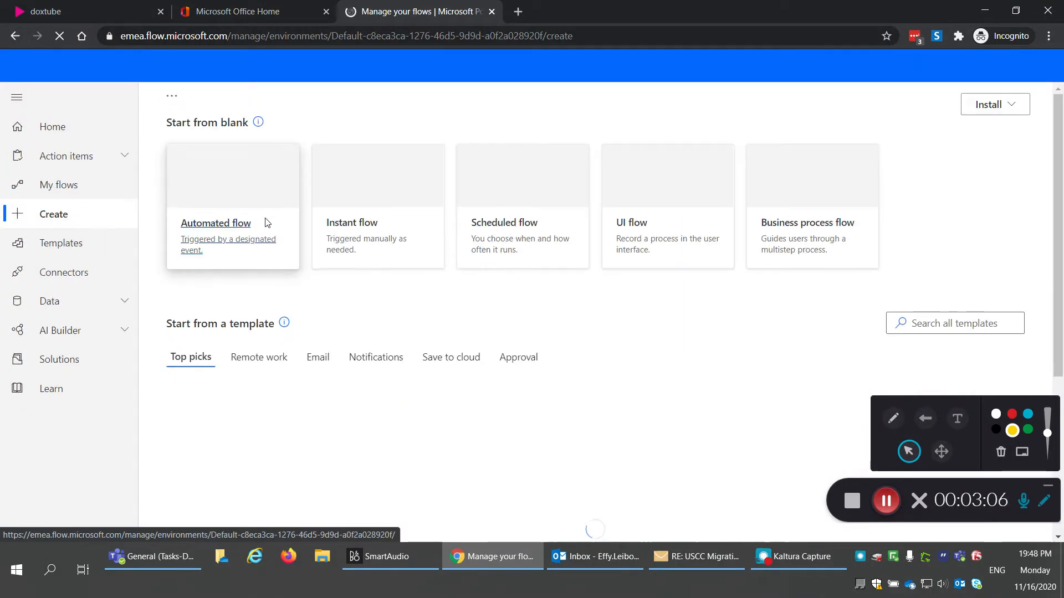
{"action": "left_click", "coordinate": [220, 228]}
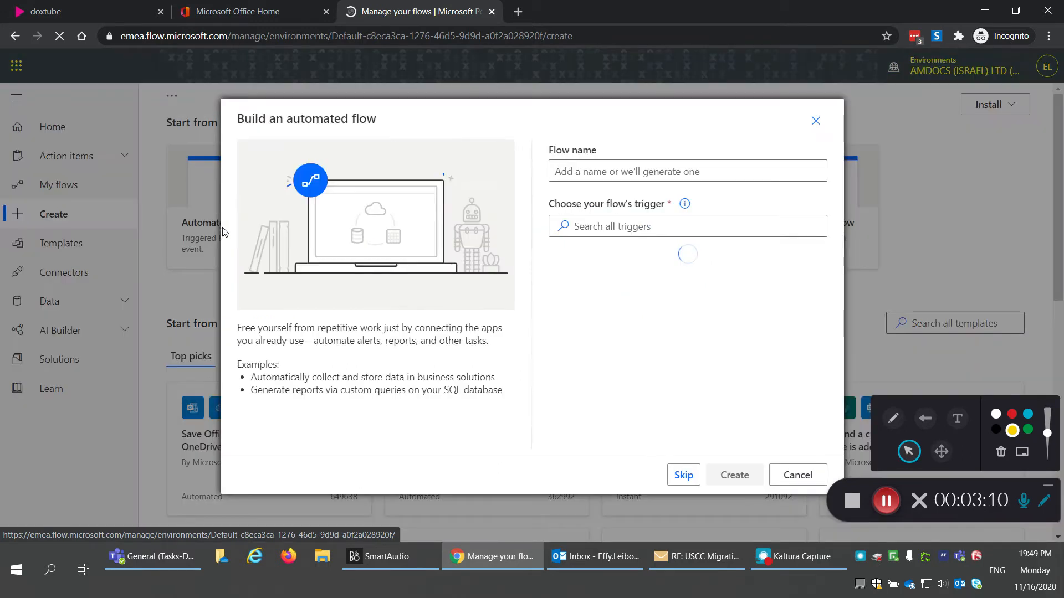
{"action": "left_click", "coordinate": [577, 170]}
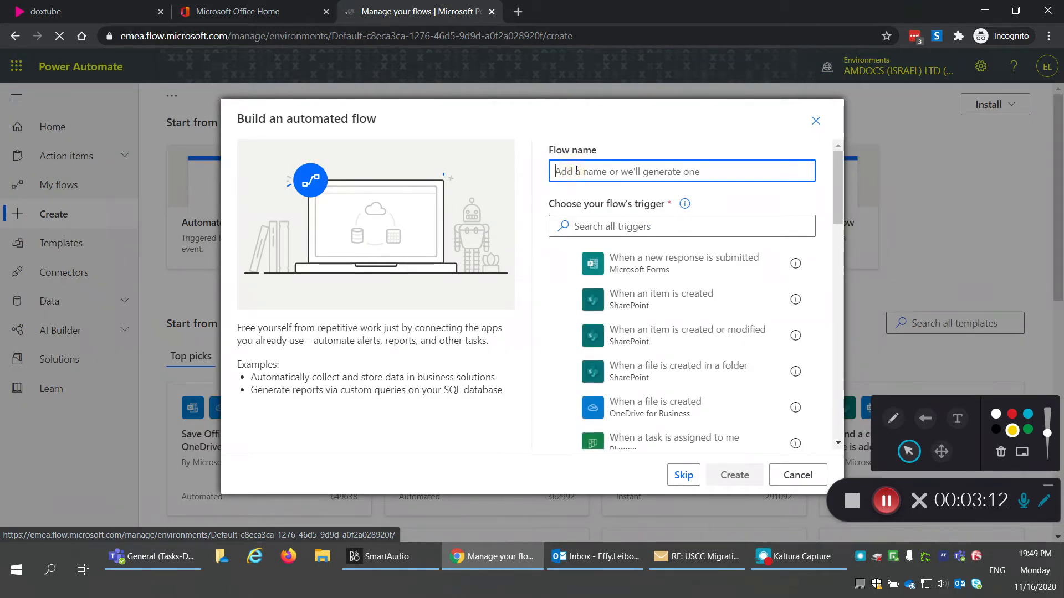
{"action": "type", "text": "Tasks"}
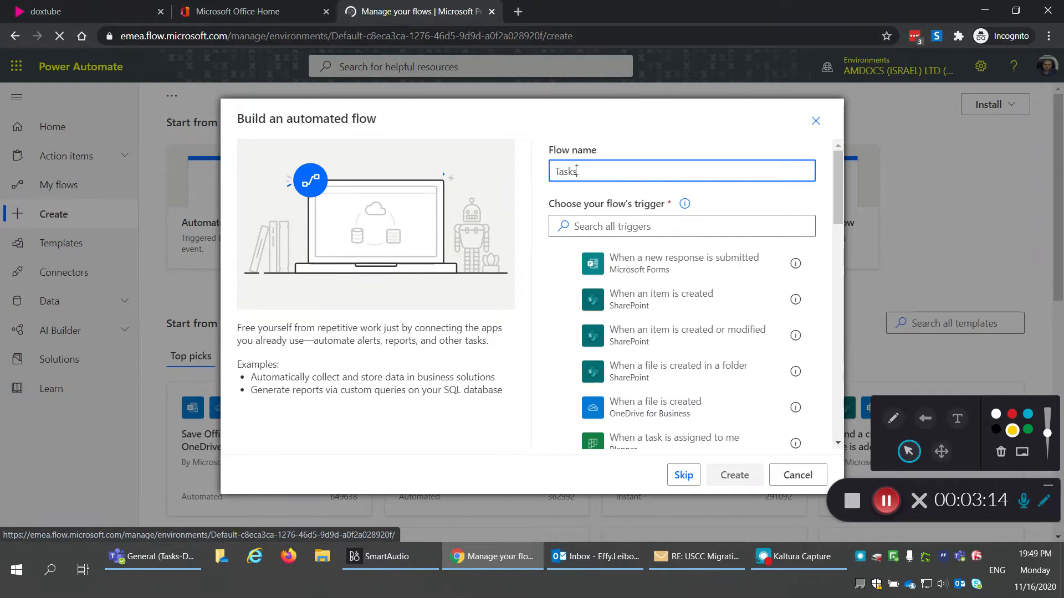
{"action": "type", "text": "-Doxtube"}
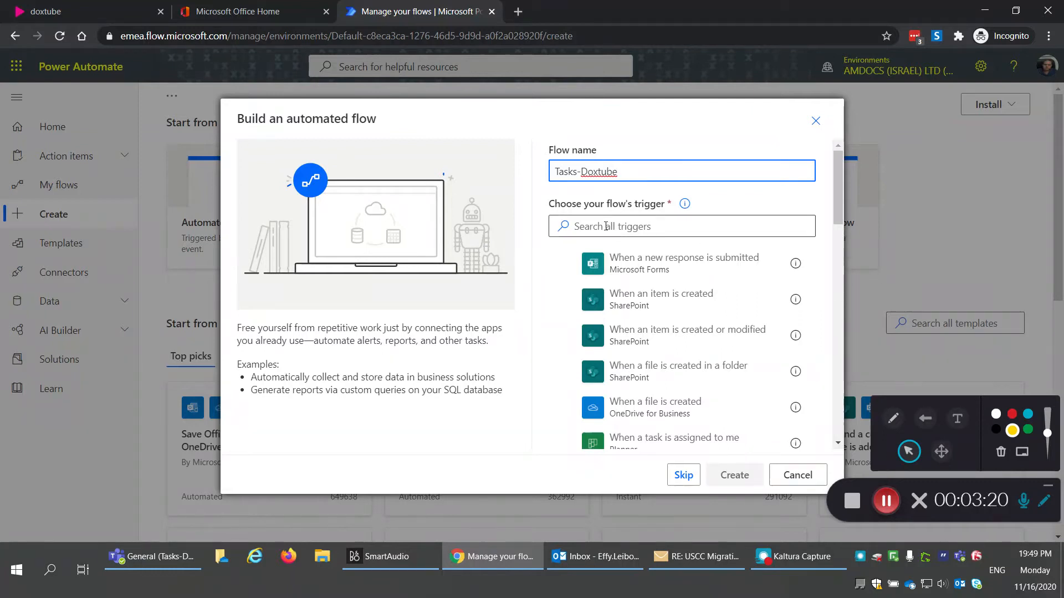
Step: Pick the Office 365 Outlook 'When a new email arrives (V3)' trigger and create the flow
{"action": "left_click", "coordinate": [605, 226]}
{"action": "type", "text": "email"}
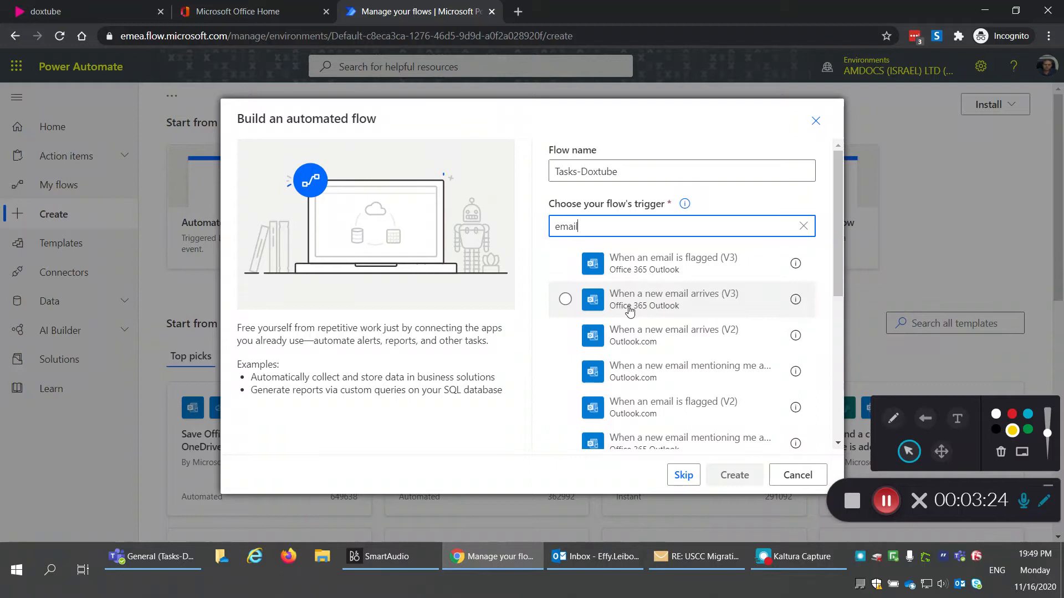
{"action": "left_click", "coordinate": [660, 311]}
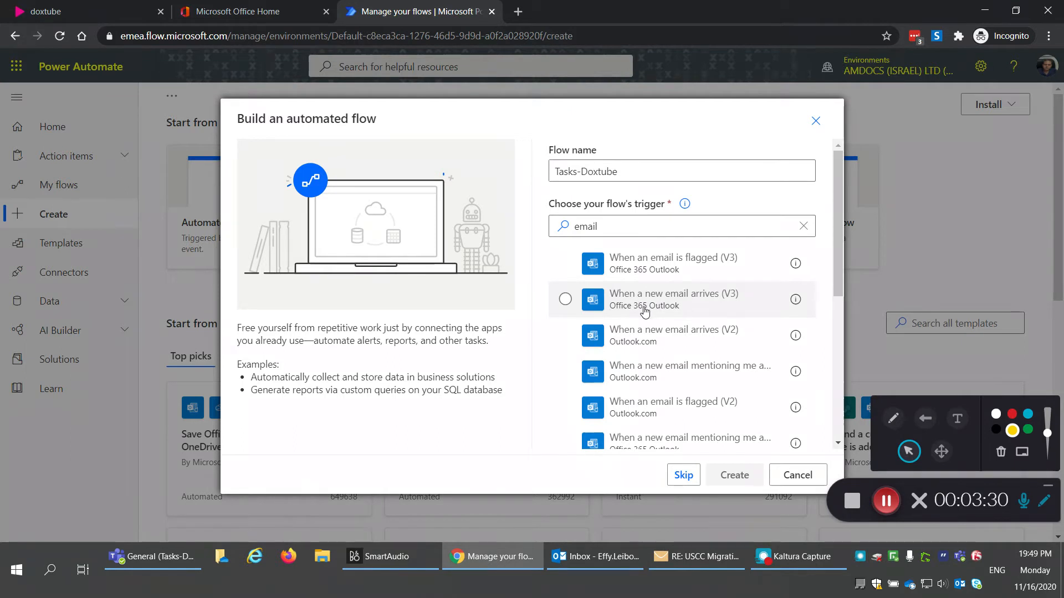
{"action": "left_click", "coordinate": [616, 300]}
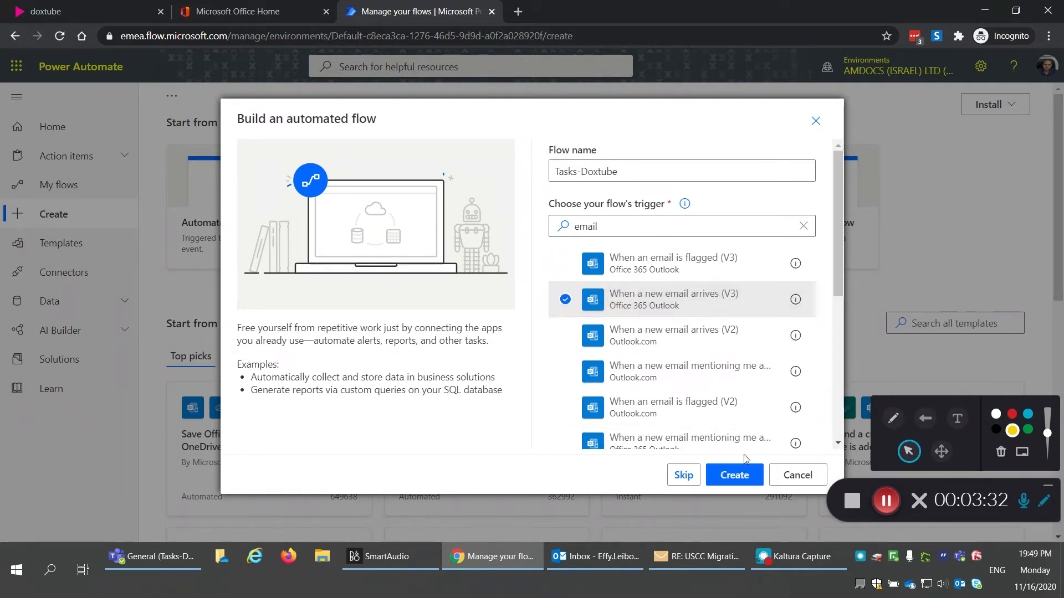
{"action": "left_click", "coordinate": [743, 476]}
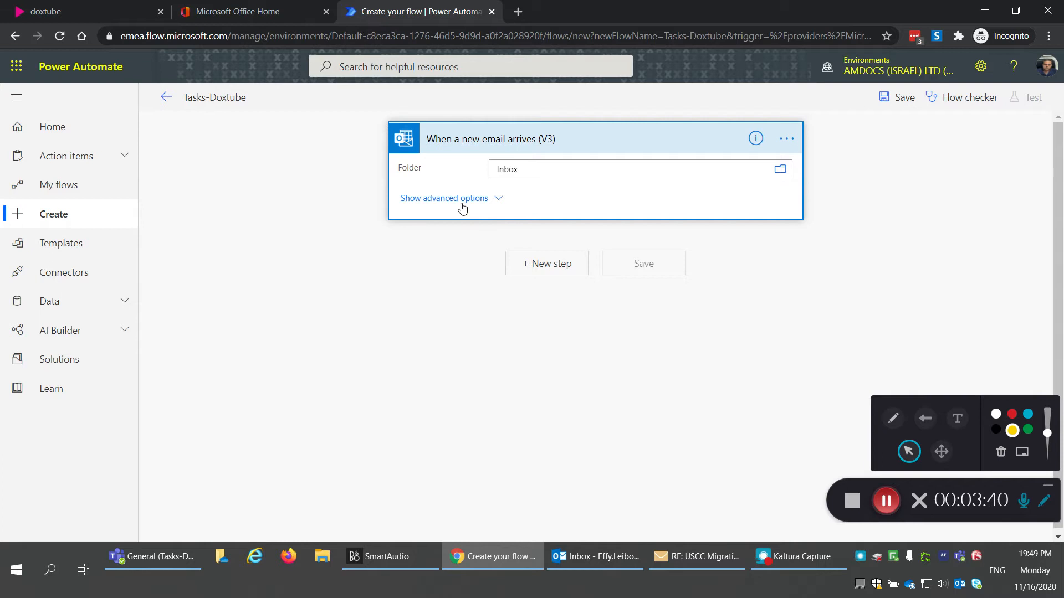
Step: Set the trigger's advanced From filter to QRIM Message Center
{"action": "left_click", "coordinate": [463, 208]}
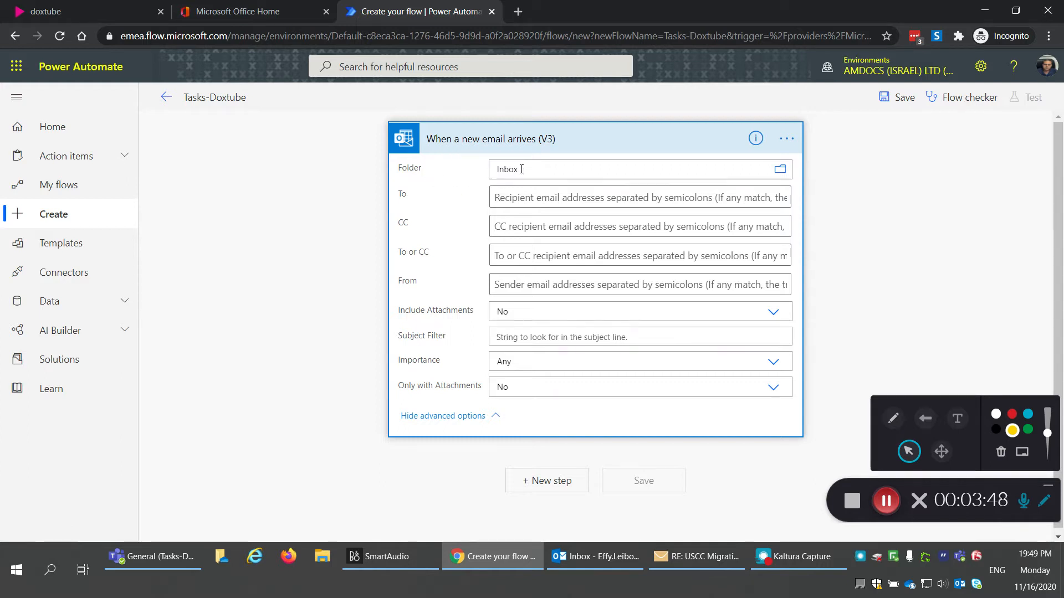
{"action": "left_click", "coordinate": [507, 285]}
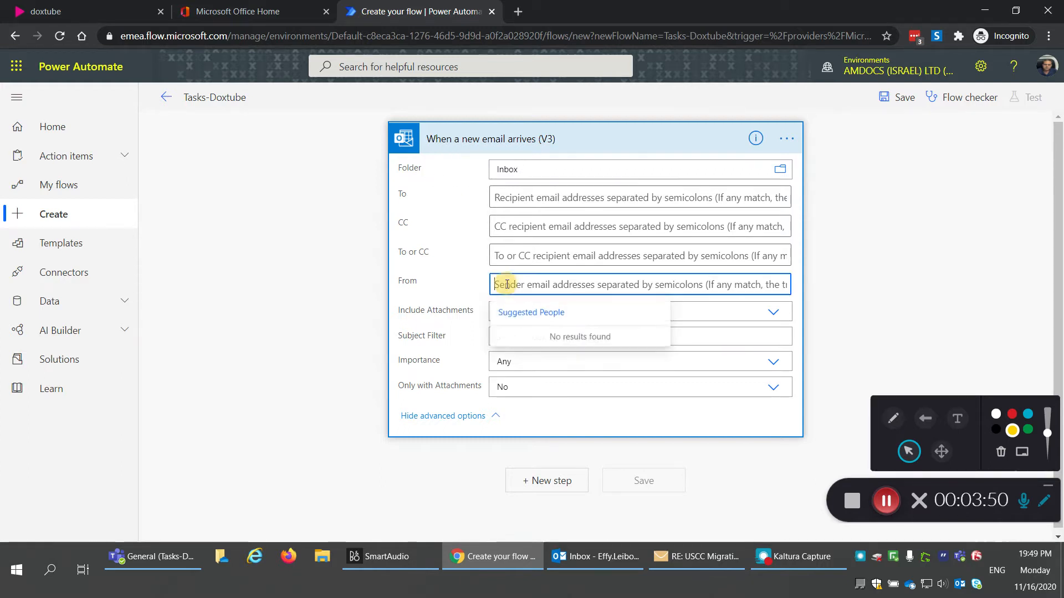
{"action": "type", "text": "qrim"}
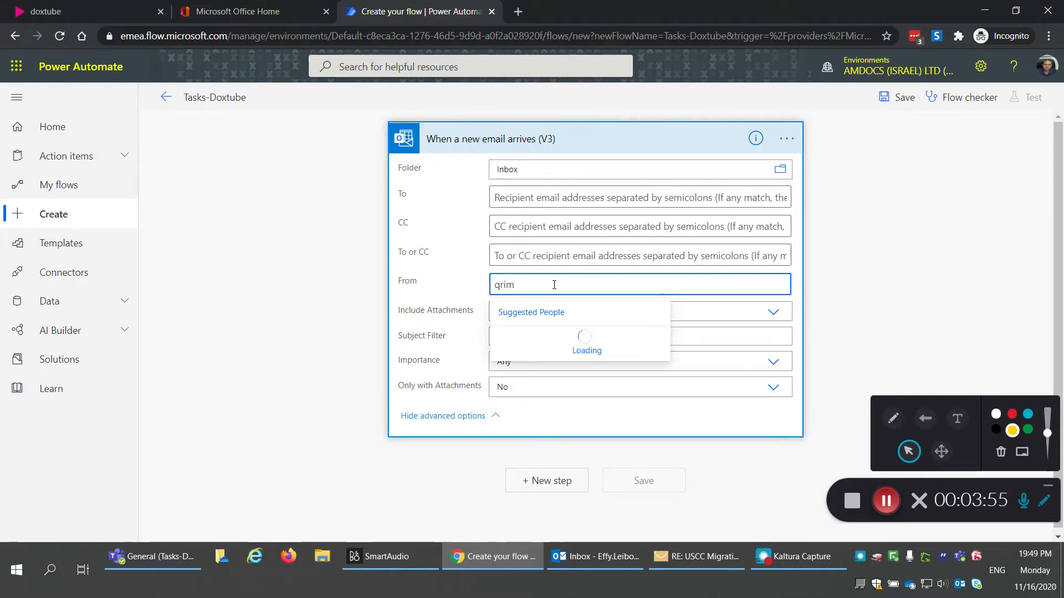
{"action": "left_click", "coordinate": [563, 347]}
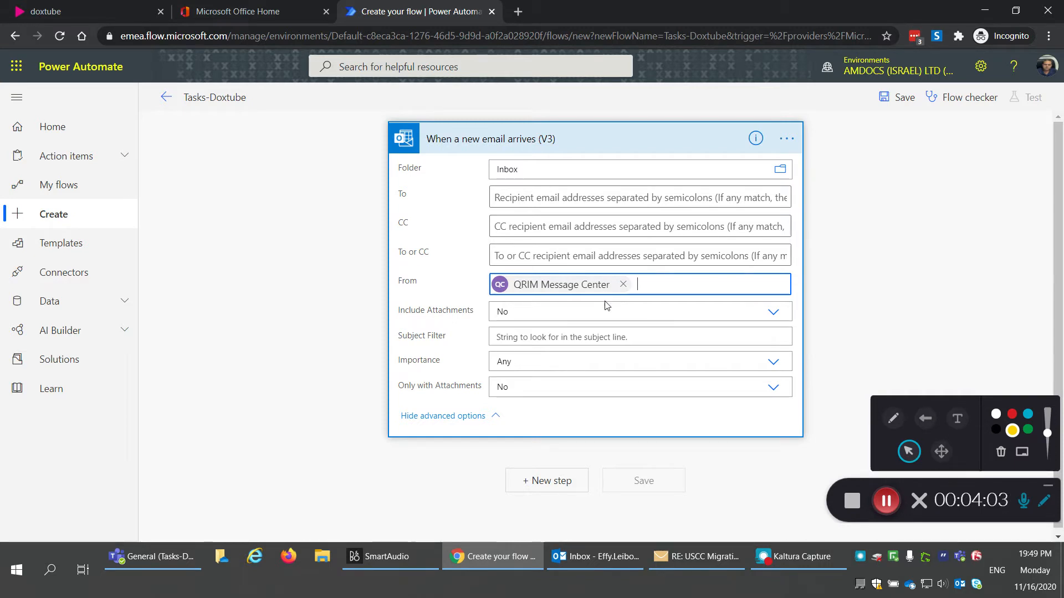
{"action": "scroll", "coordinate": [385, 452], "scroll_direction": "down", "scroll_amount": 1}
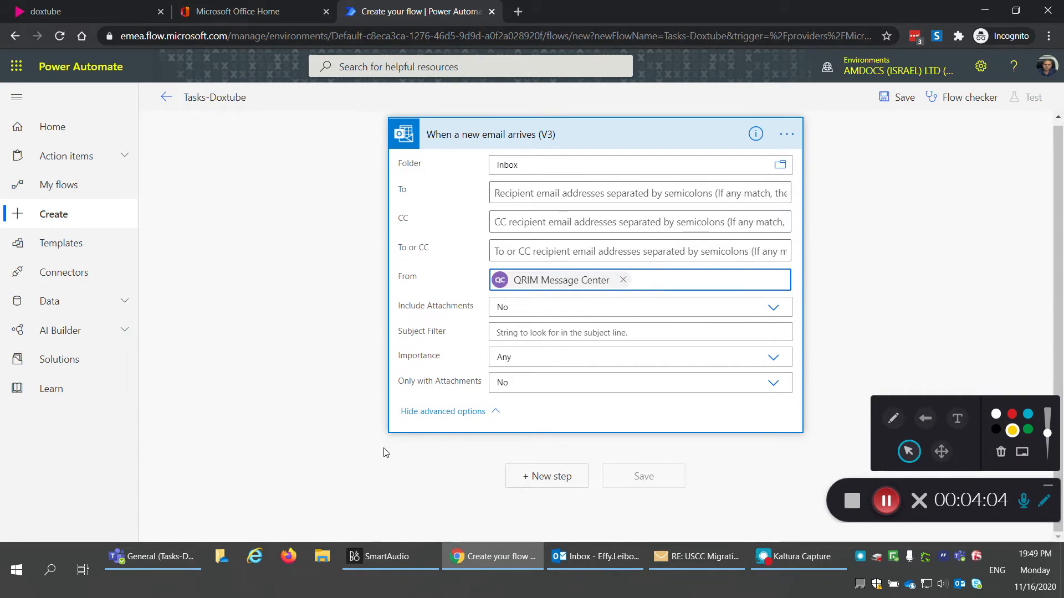
{"action": "left_click", "coordinate": [547, 478]}
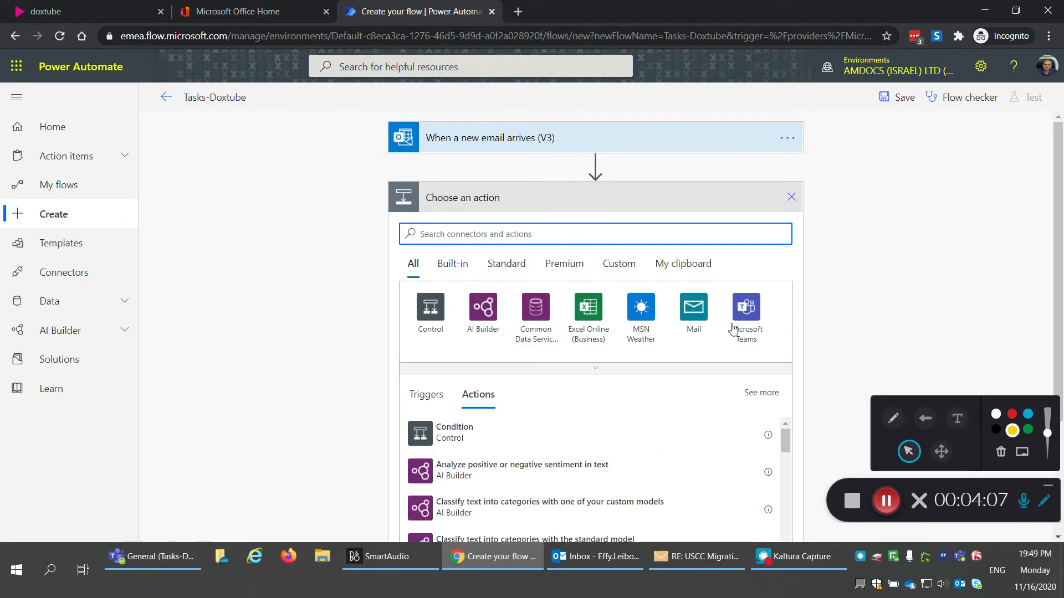
Step: Add the Microsoft Teams 'Post a message (V3)' action after the trigger
{"action": "left_click", "coordinate": [731, 323]}
{"action": "scroll", "coordinate": [349, 368], "scroll_direction": "down", "scroll_amount": 1}
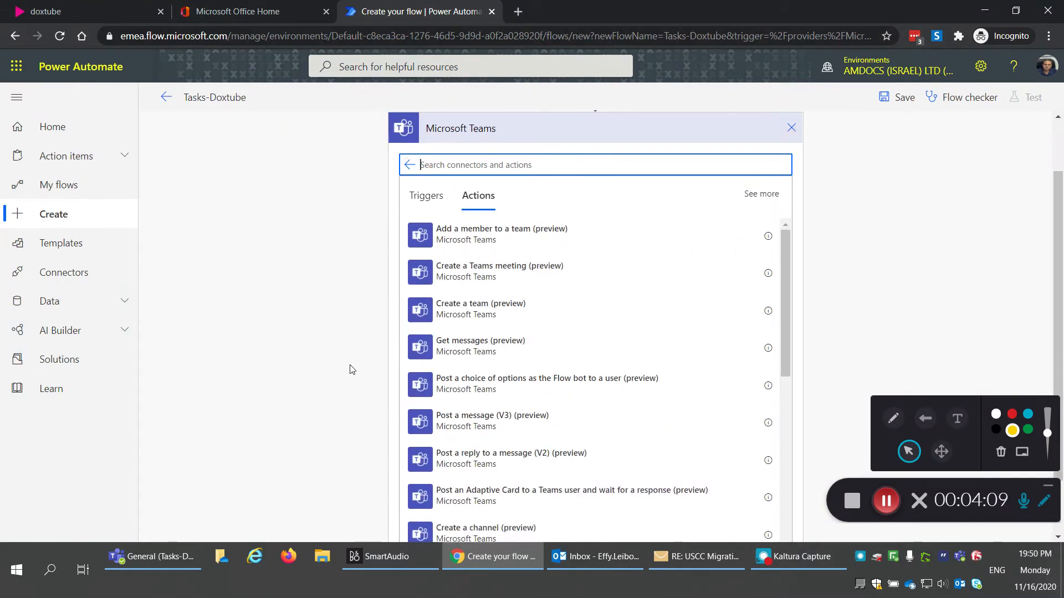
{"action": "scroll", "coordinate": [350, 370], "scroll_direction": "down", "scroll_amount": 1}
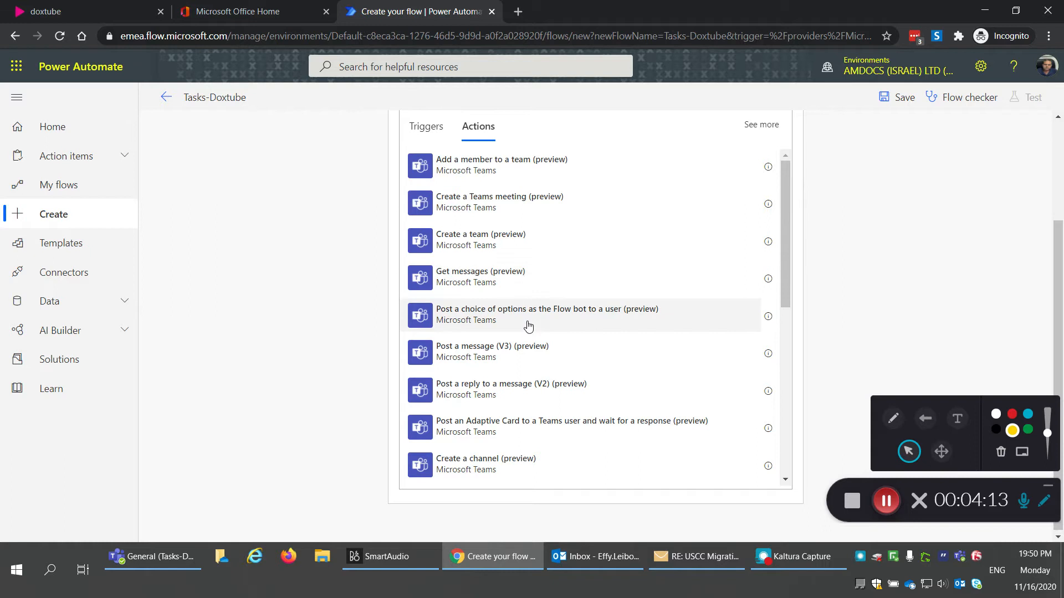
{"action": "left_click", "coordinate": [514, 358]}
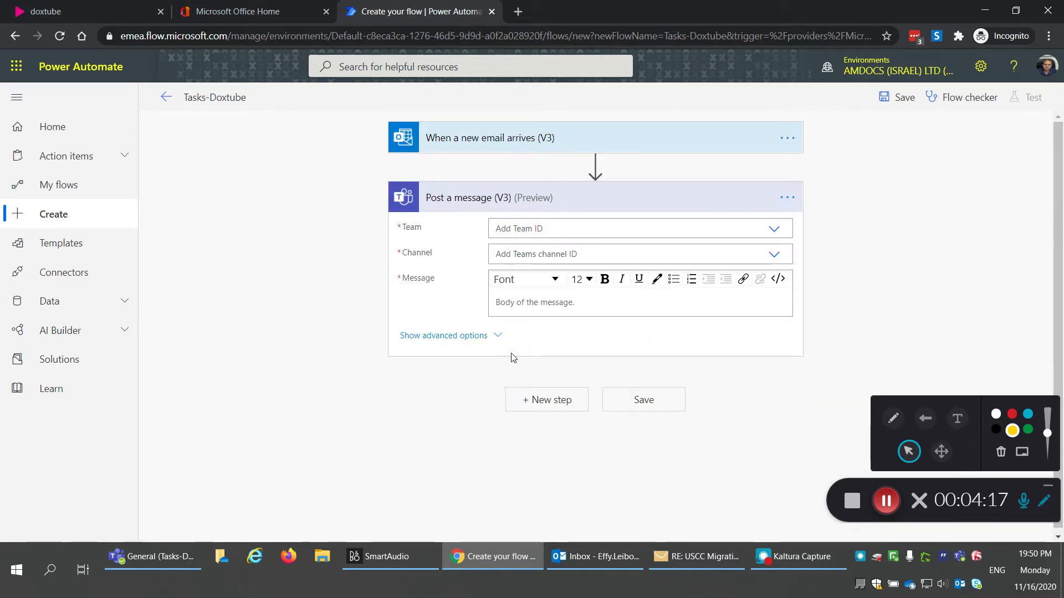
Step: Target the Tasks-DoxTube team and its General channel
{"action": "left_click", "coordinate": [780, 237]}
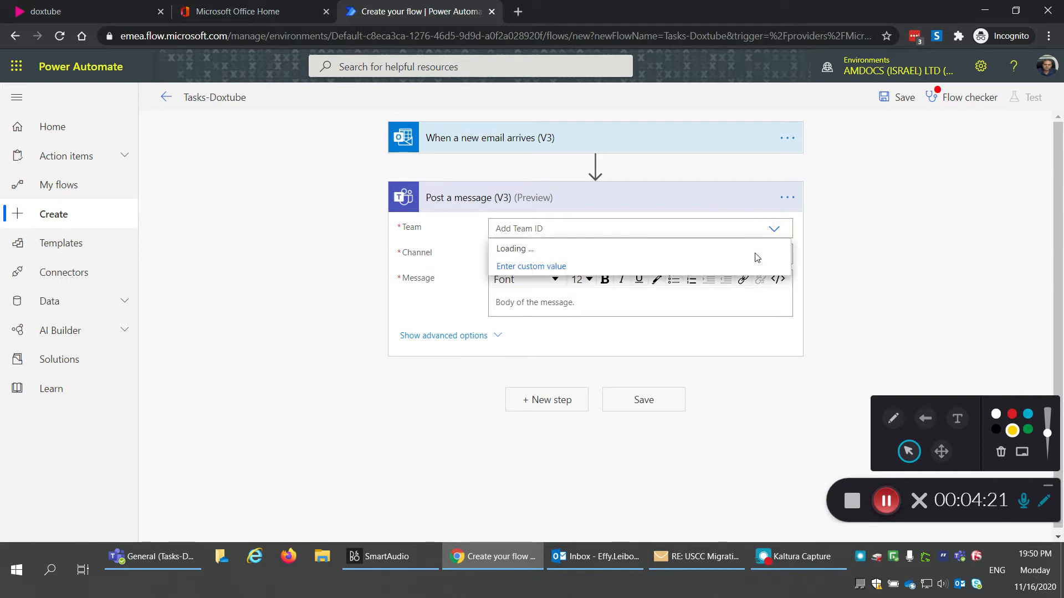
{"action": "scroll", "coordinate": [670, 318], "scroll_direction": "down", "scroll_amount": 5}
{"action": "scroll", "coordinate": [668, 321], "scroll_direction": "down", "scroll_amount": 2}
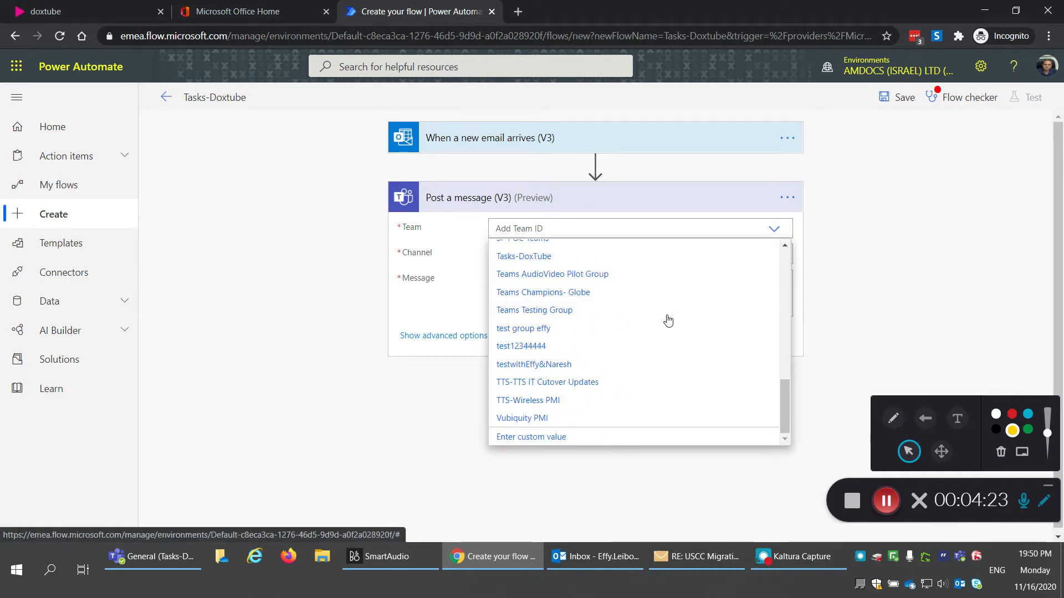
{"action": "left_click", "coordinate": [554, 258]}
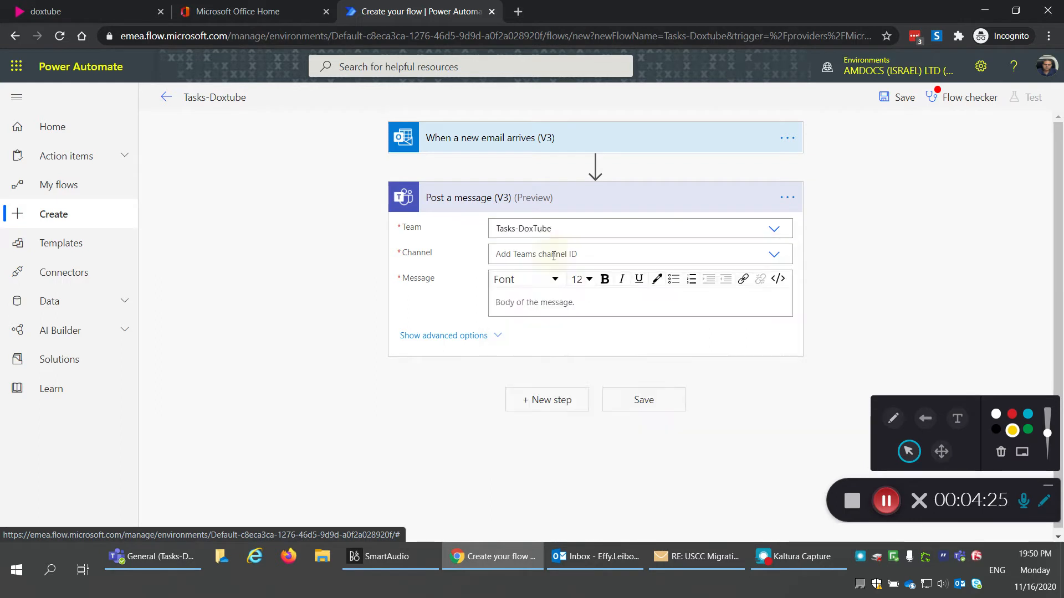
{"action": "left_click", "coordinate": [773, 259]}
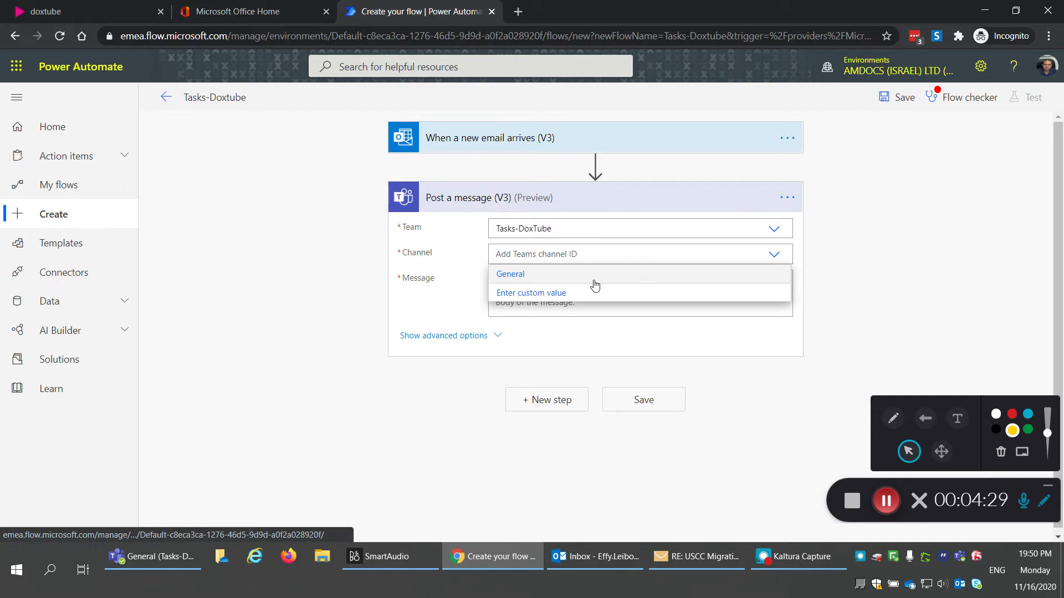
{"action": "left_click", "coordinate": [594, 280]}
{"action": "left_click", "coordinate": [515, 303]}
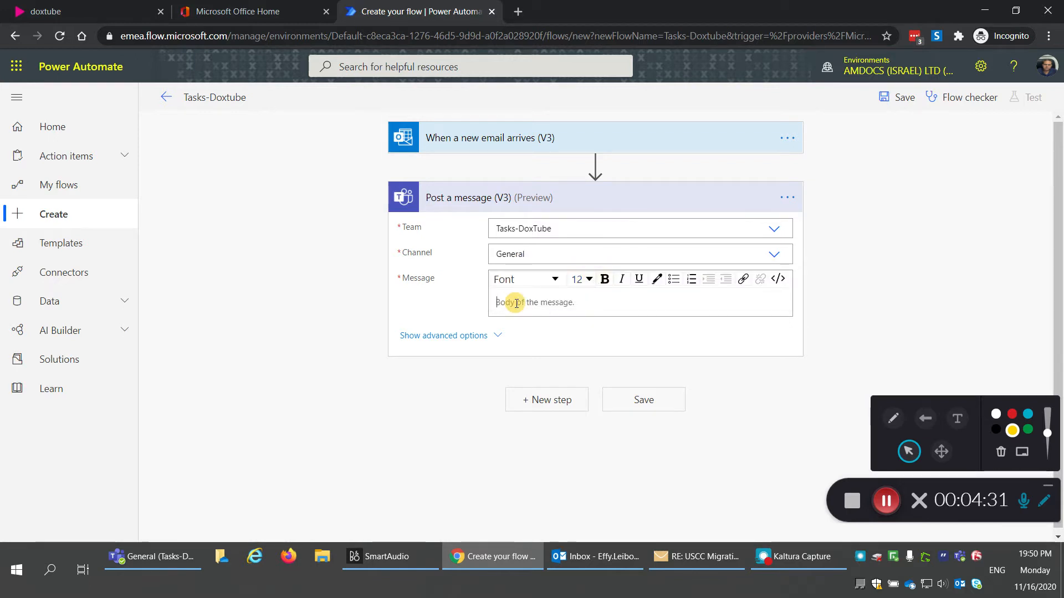
Step: Insert the email trigger's Body as the Teams message and save the flow
{"action": "left_click", "coordinate": [1047, 501]}
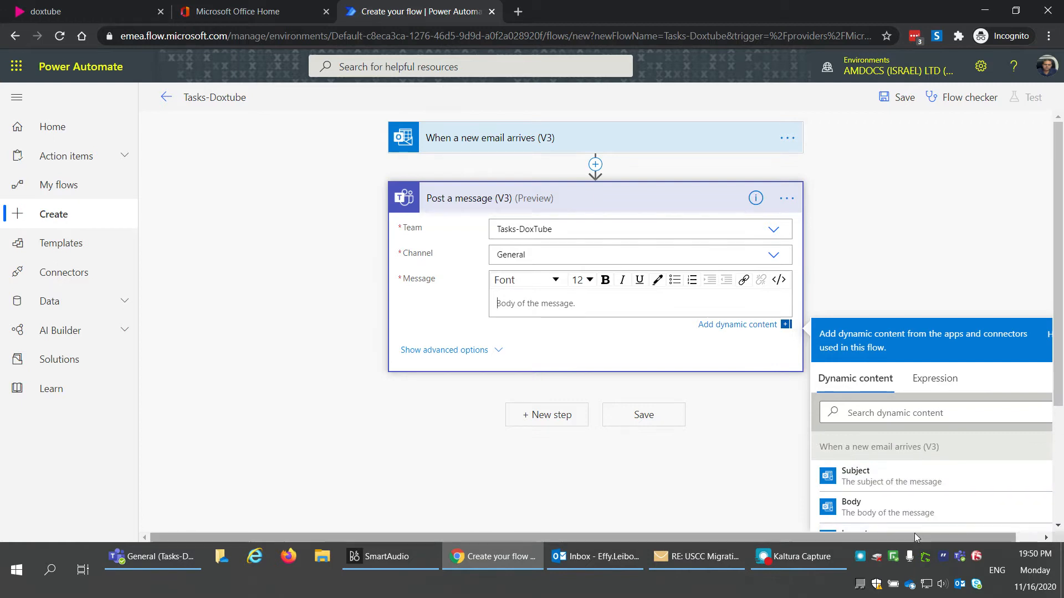
{"action": "left_click_drag", "start_coordinate": [915, 537], "coordinate": [986, 535]}
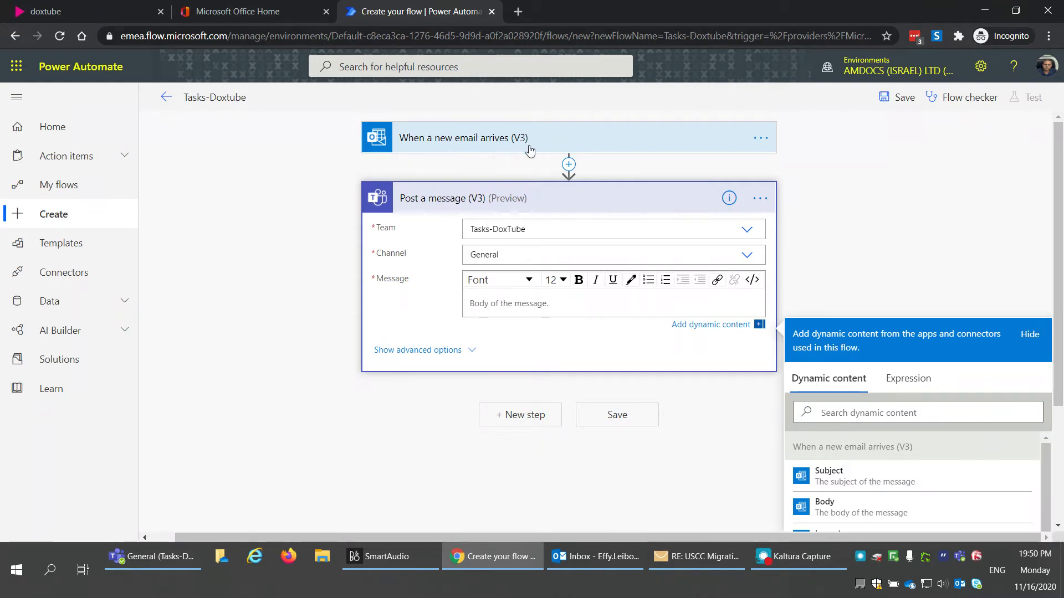
{"action": "scroll", "coordinate": [1062, 504], "scroll_direction": "down", "scroll_amount": 3}
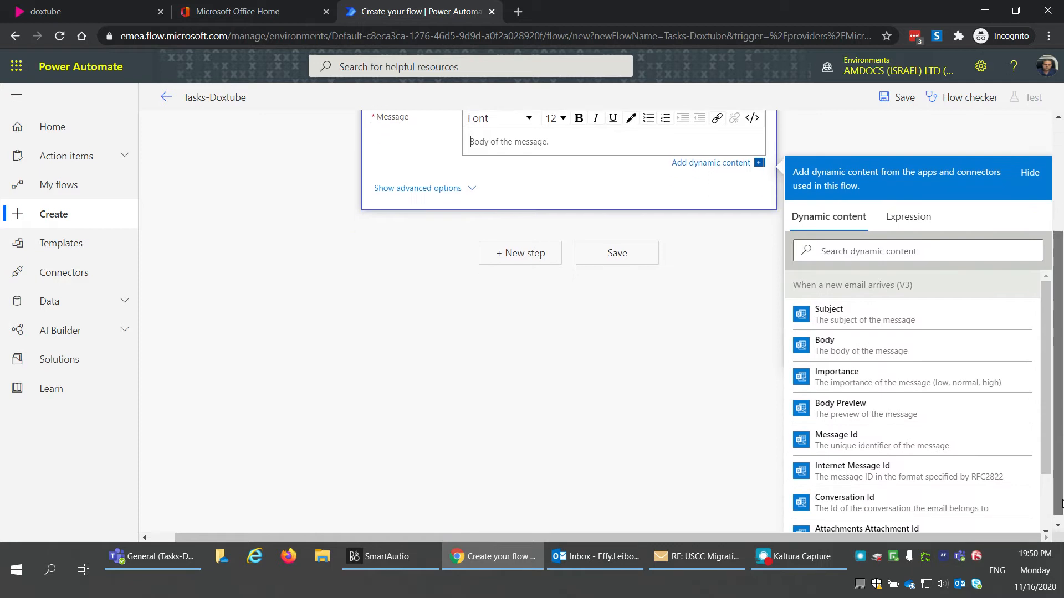
{"action": "left_click", "coordinate": [875, 355]}
{"action": "left_click", "coordinate": [689, 358]}
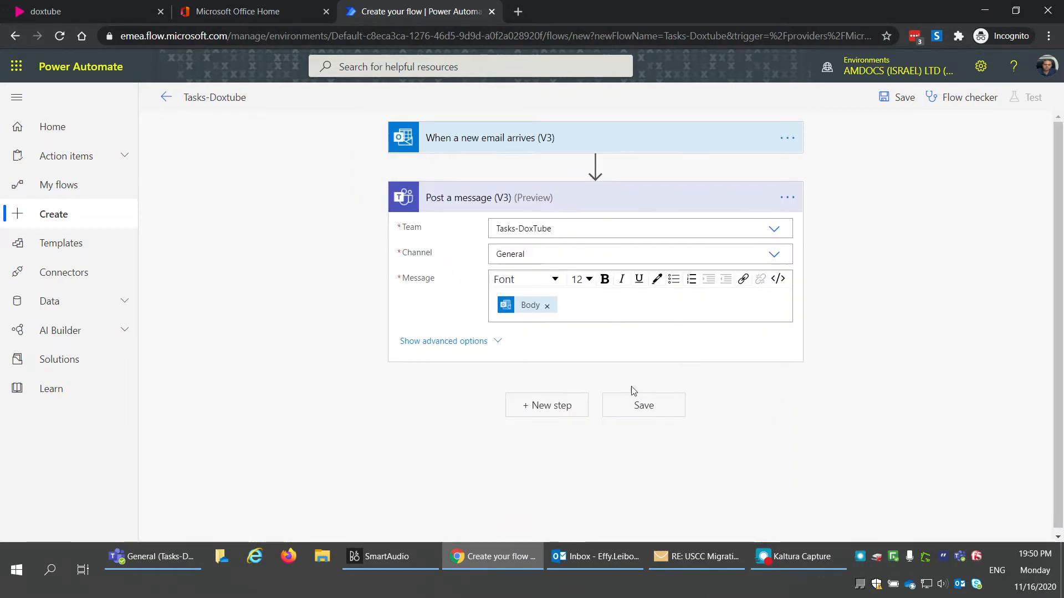
{"action": "left_click", "coordinate": [637, 410]}
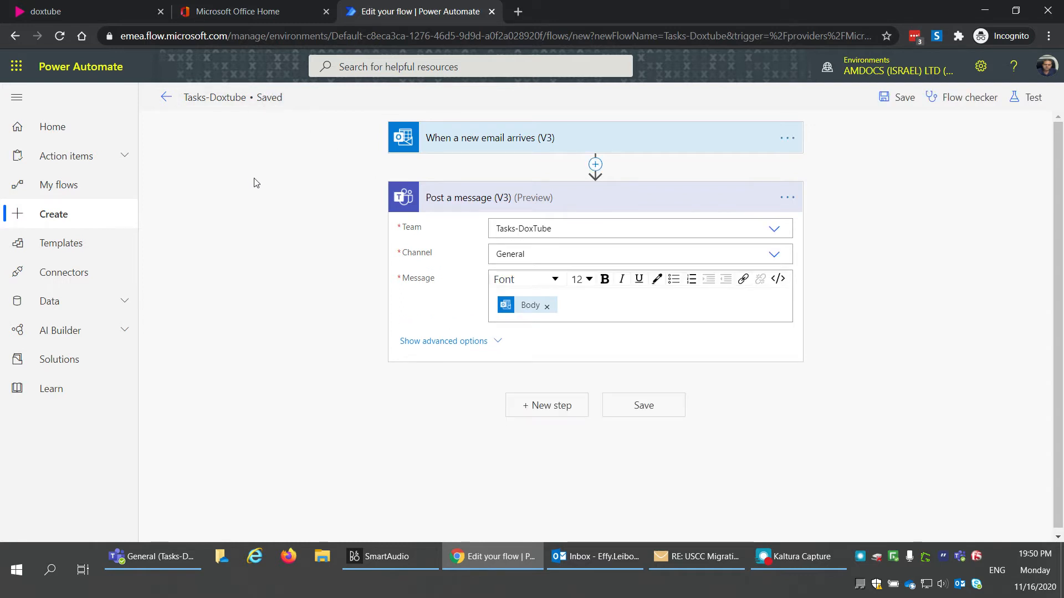
{"action": "left_click", "coordinate": [597, 556]}
Step: Copy the Fast mail alert body into a new message sent from the QRIM alert mailbox
{"action": "left_click", "coordinate": [73, 191]}
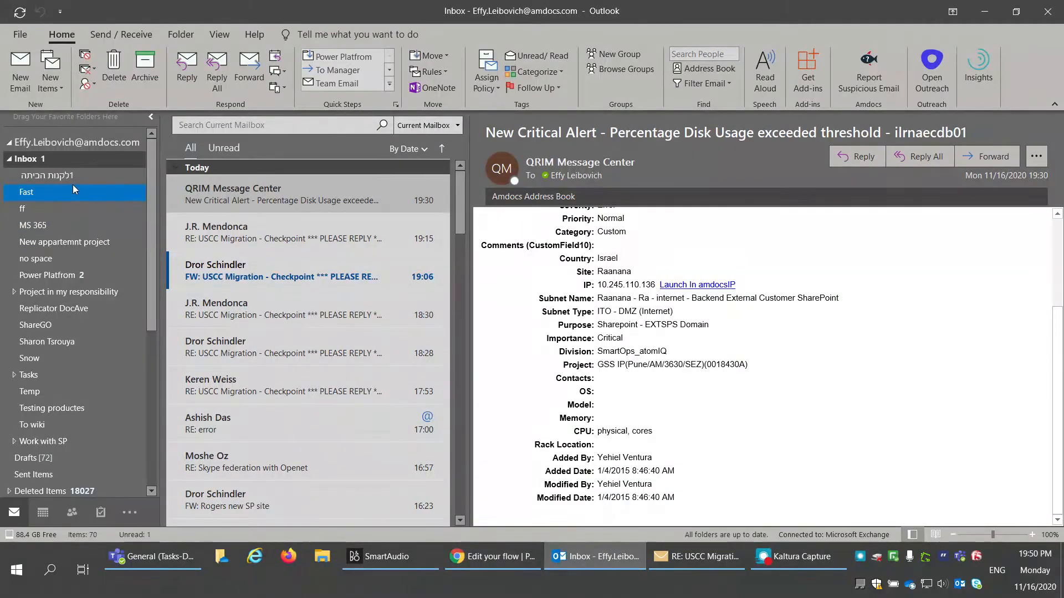
{"action": "left_click", "coordinate": [628, 435]}
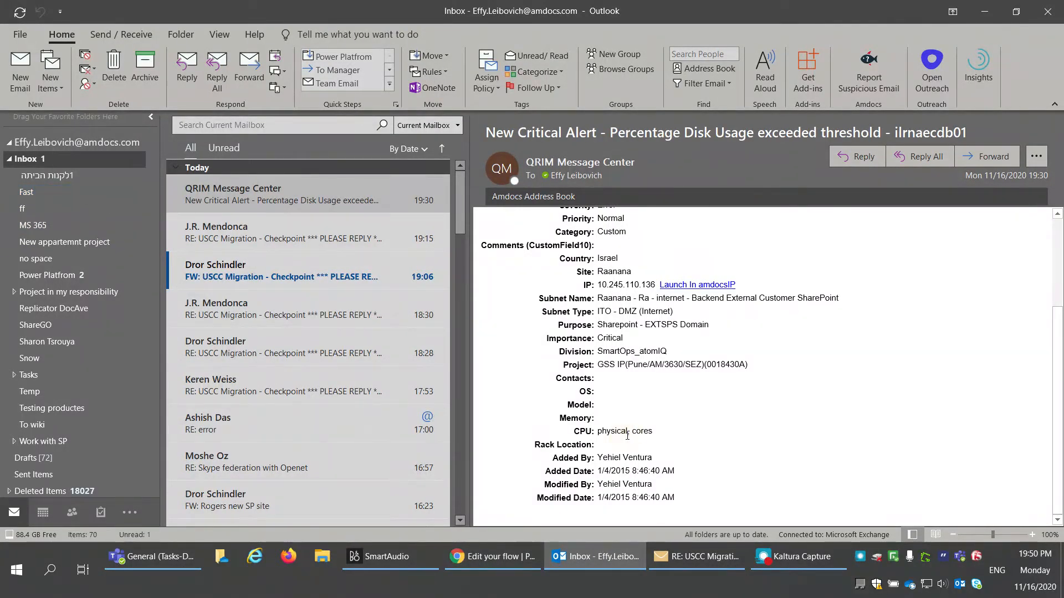
{"action": "key", "text": "ctrl+a"}
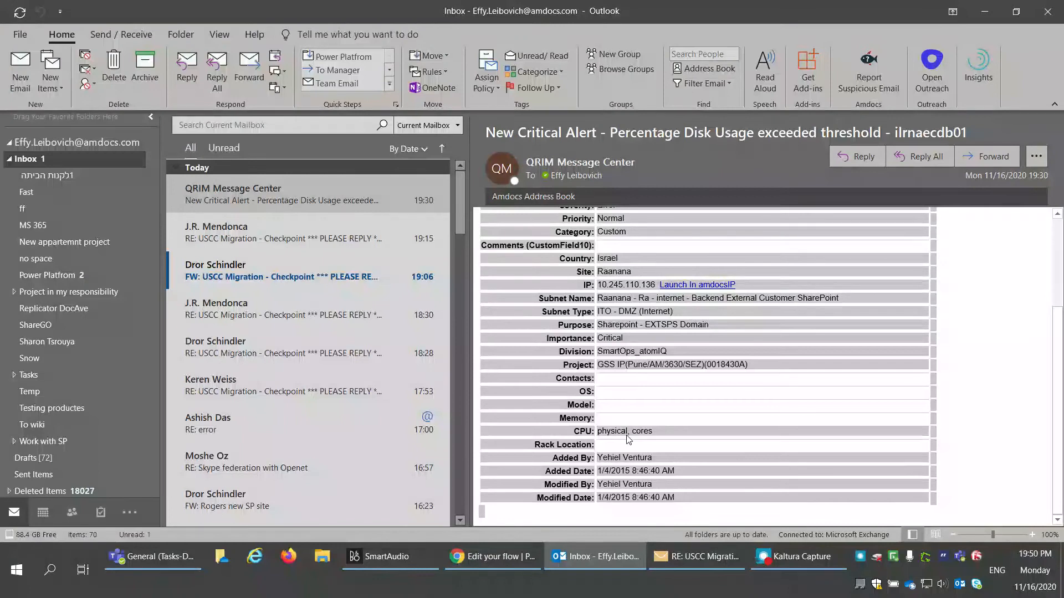
{"action": "left_click", "coordinate": [18, 68]}
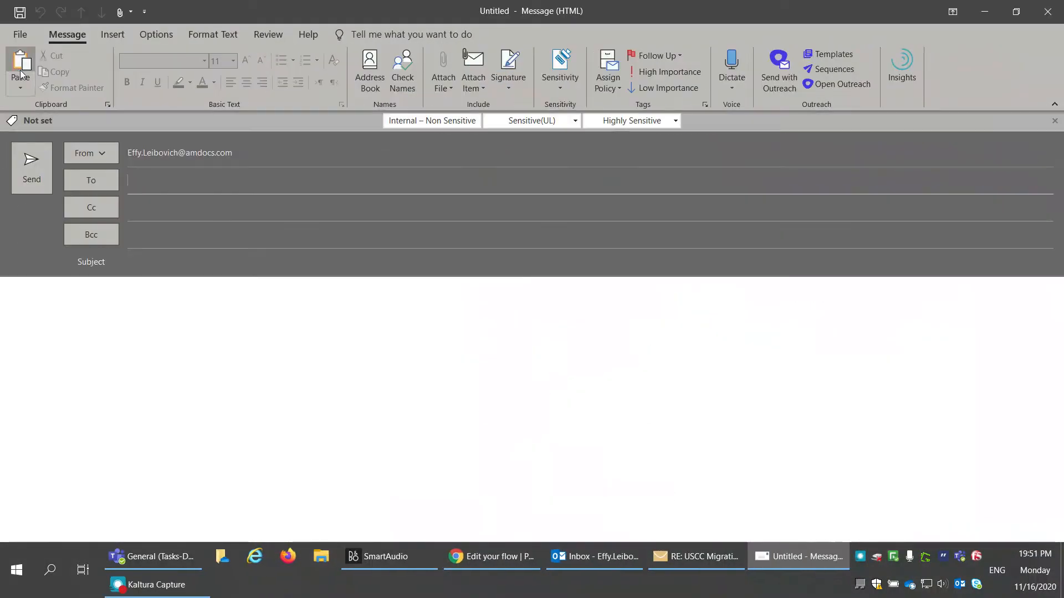
{"action": "left_click", "coordinate": [107, 152]}
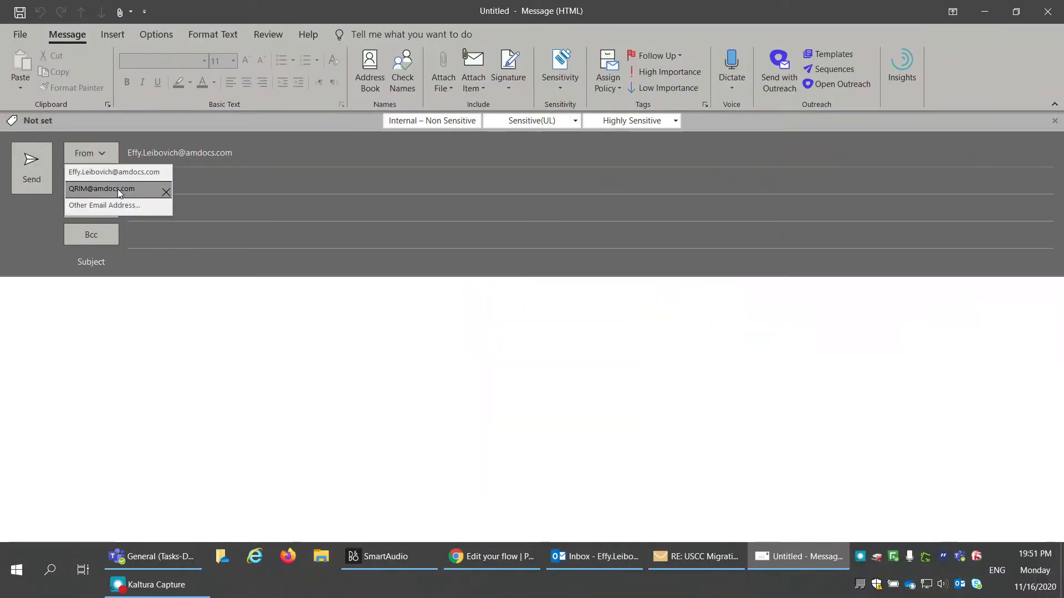
{"action": "left_click", "coordinate": [117, 188]}
{"action": "key", "text": "ctrl+v"}
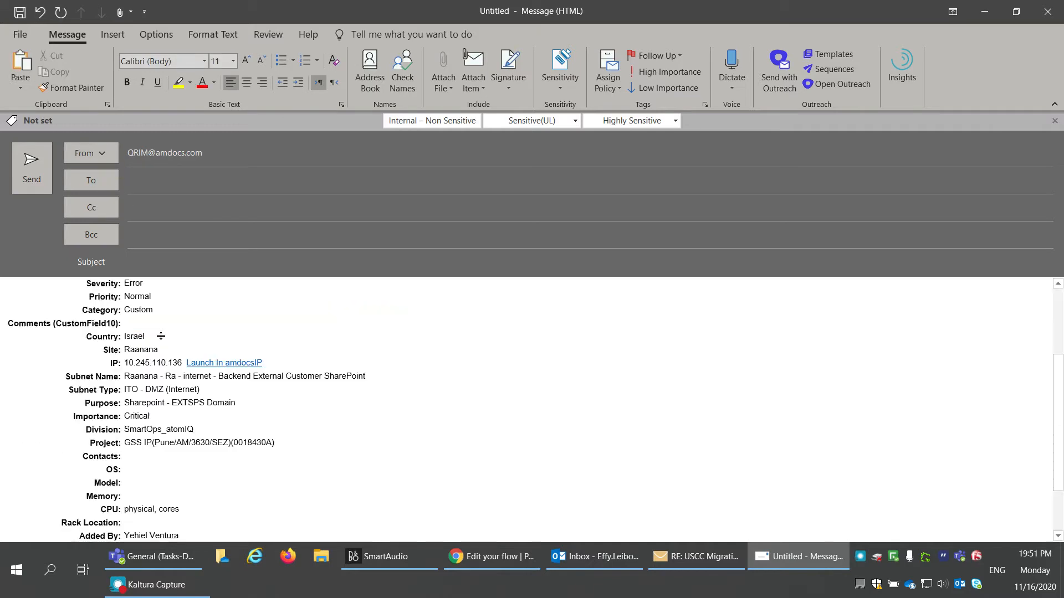
Step: Paste the alert subject into the new message, address it to yourself, and send it
{"action": "key", "text": "alt+Tab"}
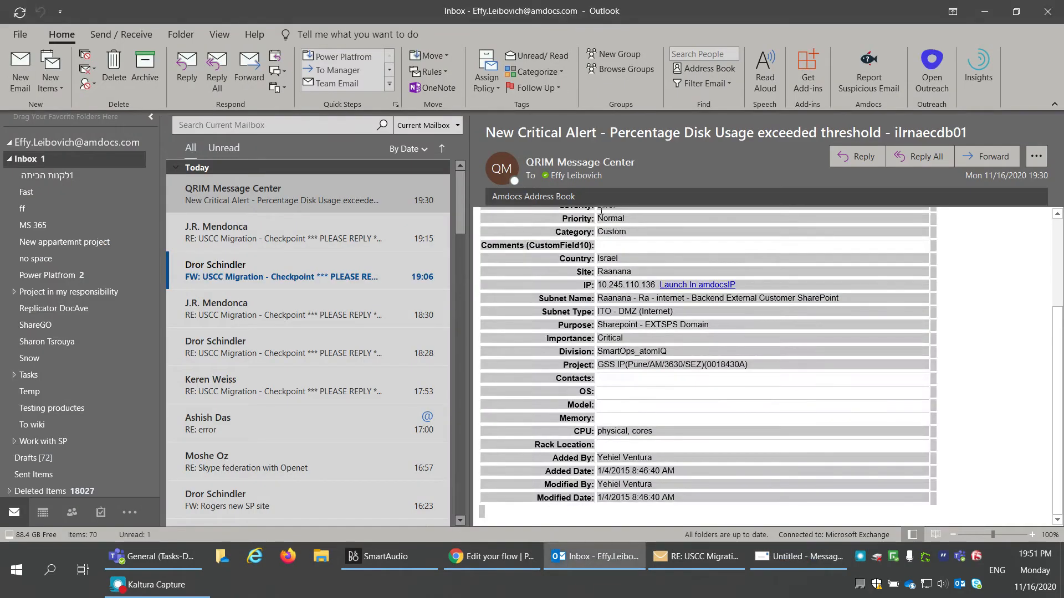
{"action": "triple_click", "coordinate": [682, 133]}
{"action": "key", "text": "ctrl+c"}
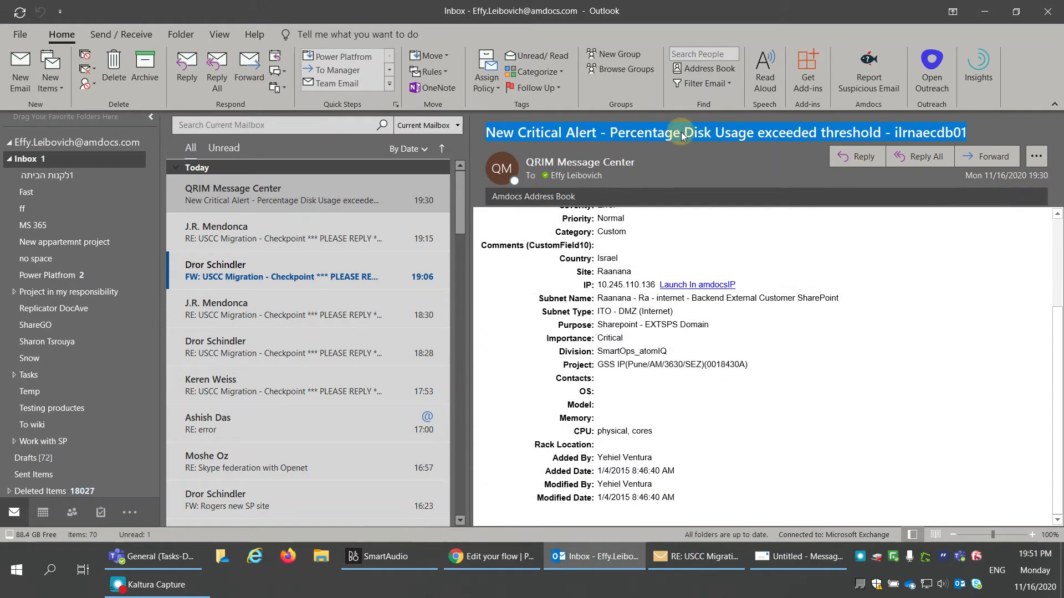
{"action": "key", "text": "alt+Tab"}
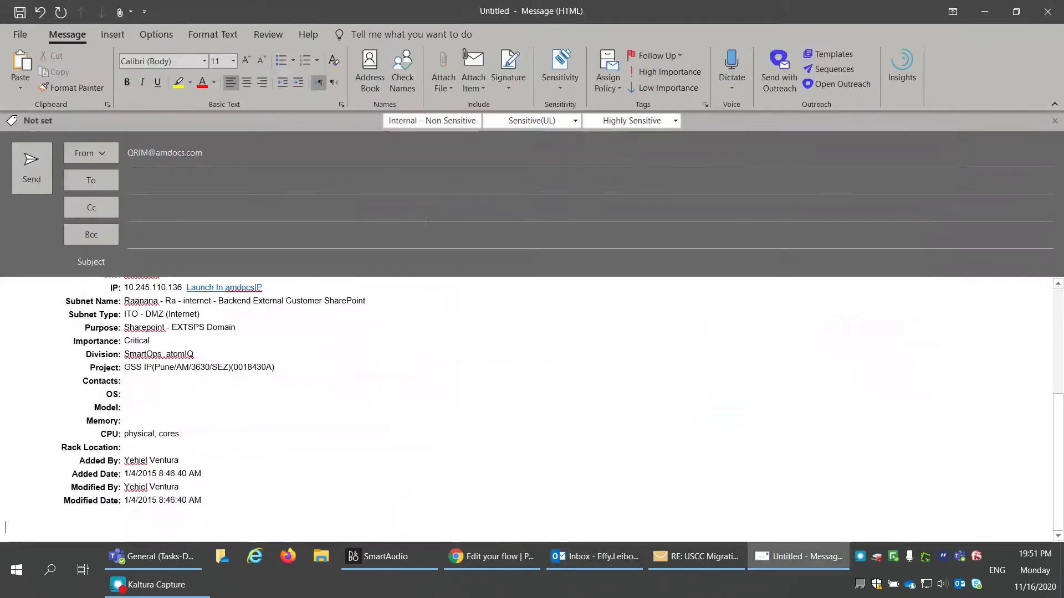
{"action": "left_click", "coordinate": [204, 262]}
{"action": "key", "text": "ctrl+v"}
{"action": "left_click", "coordinate": [158, 181]}
{"action": "type", "text": "eff"}
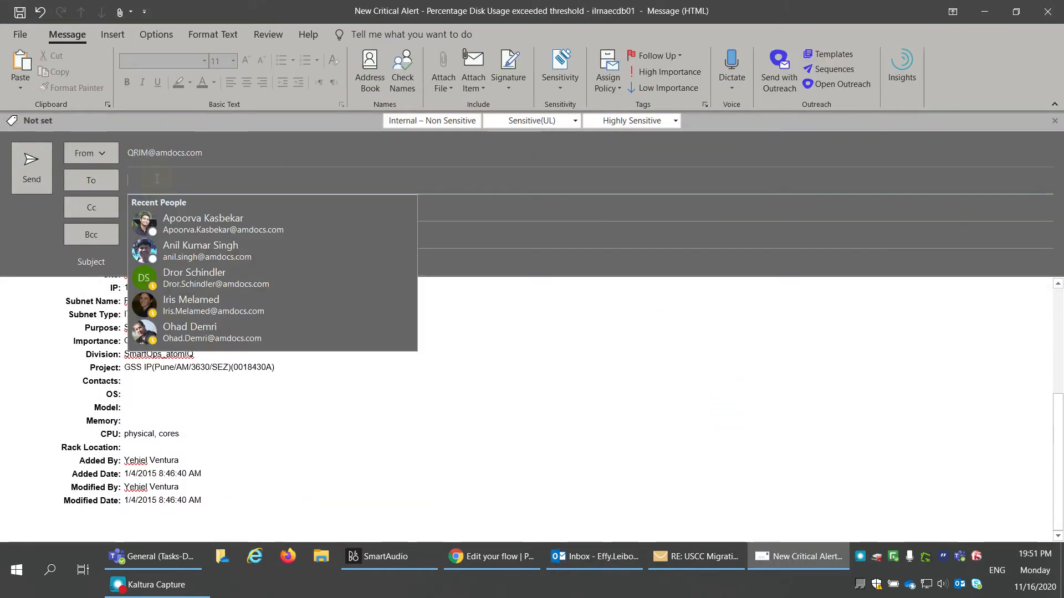
{"action": "key", "text": "Return"}
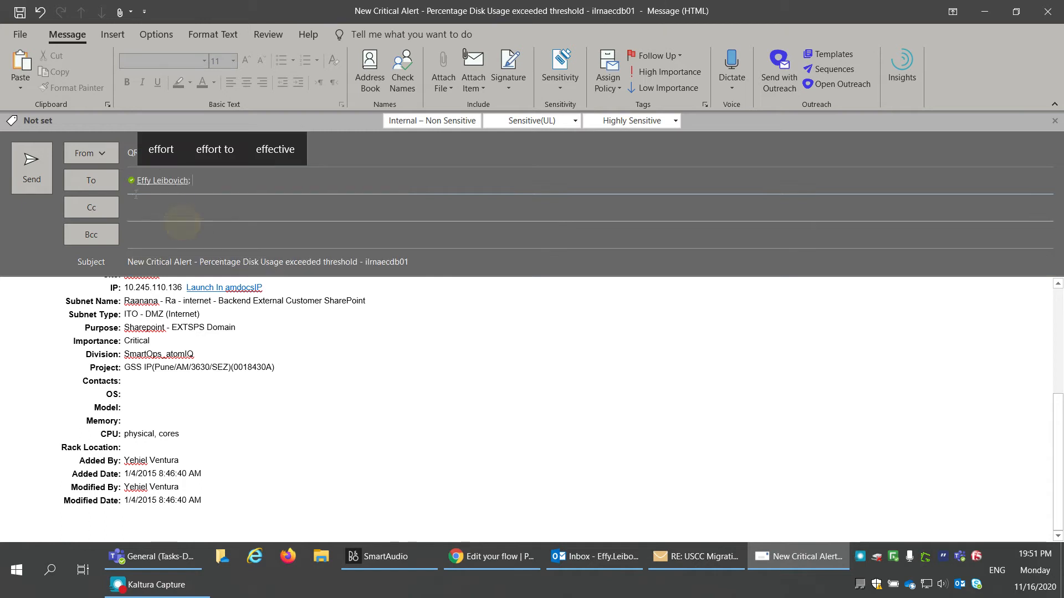
{"action": "left_click", "coordinate": [25, 175]}
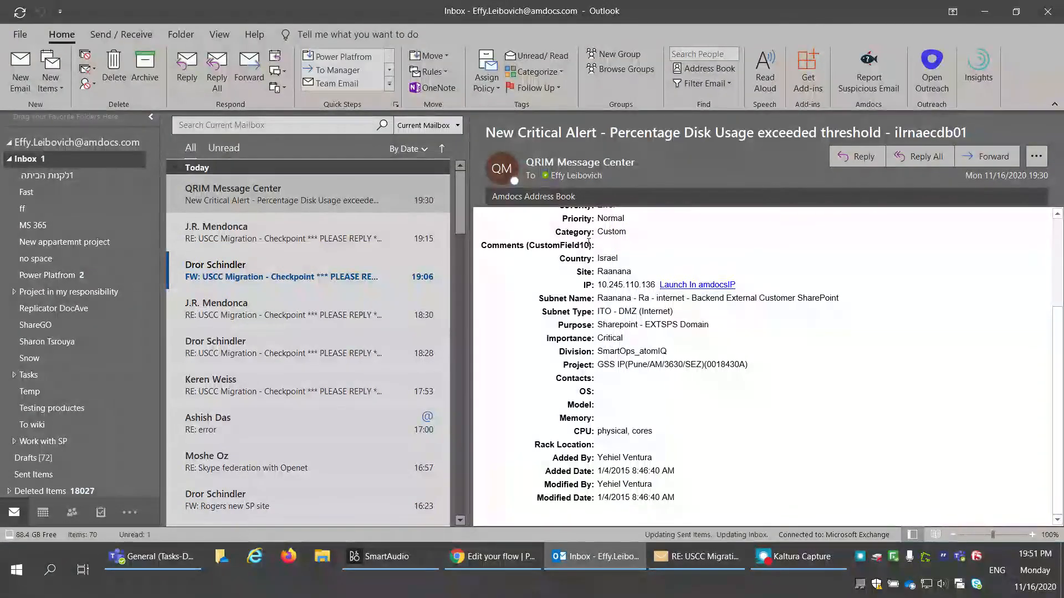
Step: Check the inbox for the new alert, then switch to Teams
{"action": "left_click", "coordinate": [87, 161]}
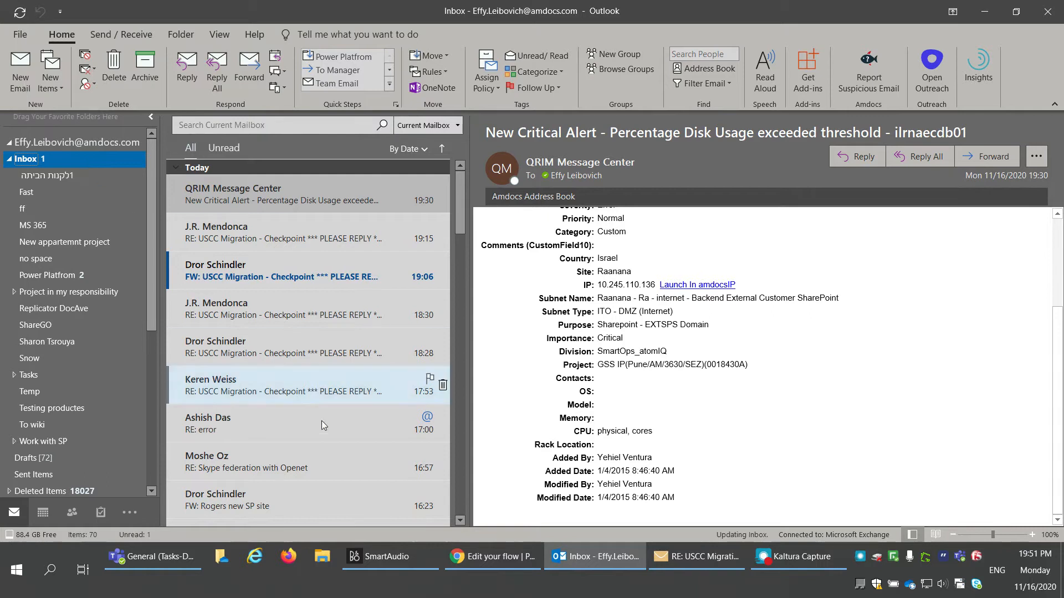
{"action": "left_click", "coordinate": [797, 557]}
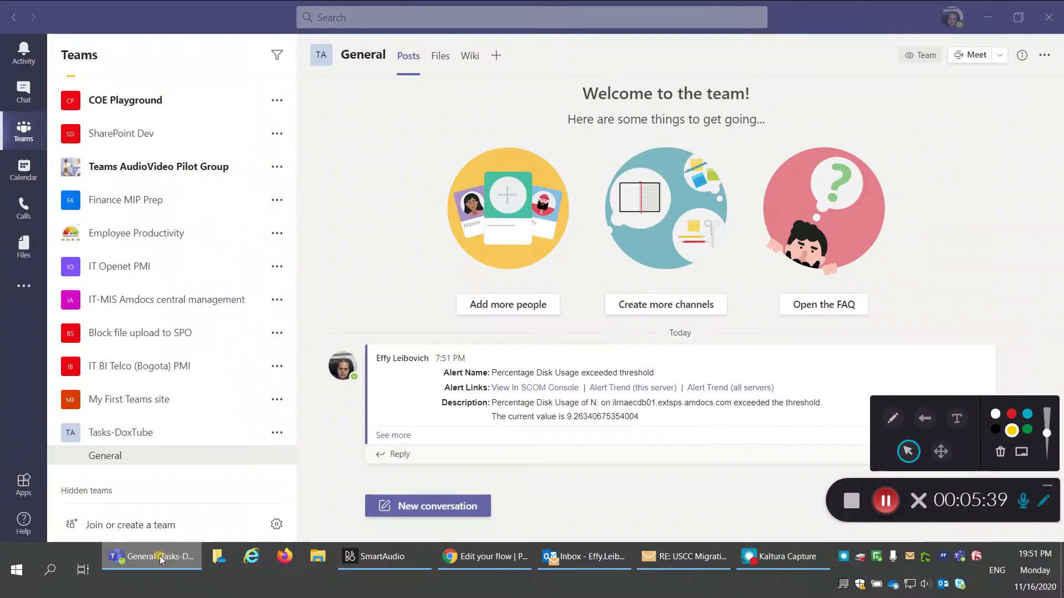
{"action": "left_click", "coordinate": [150, 557]}
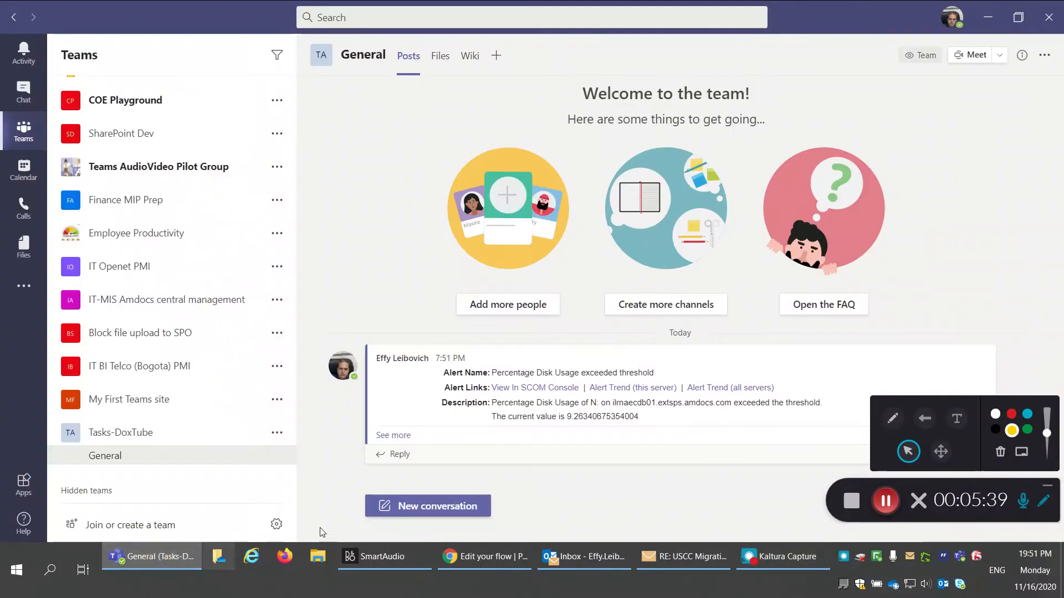
Step: Expand the disk usage alert post with See more to view its full server details
{"action": "left_click", "coordinate": [1047, 488]}
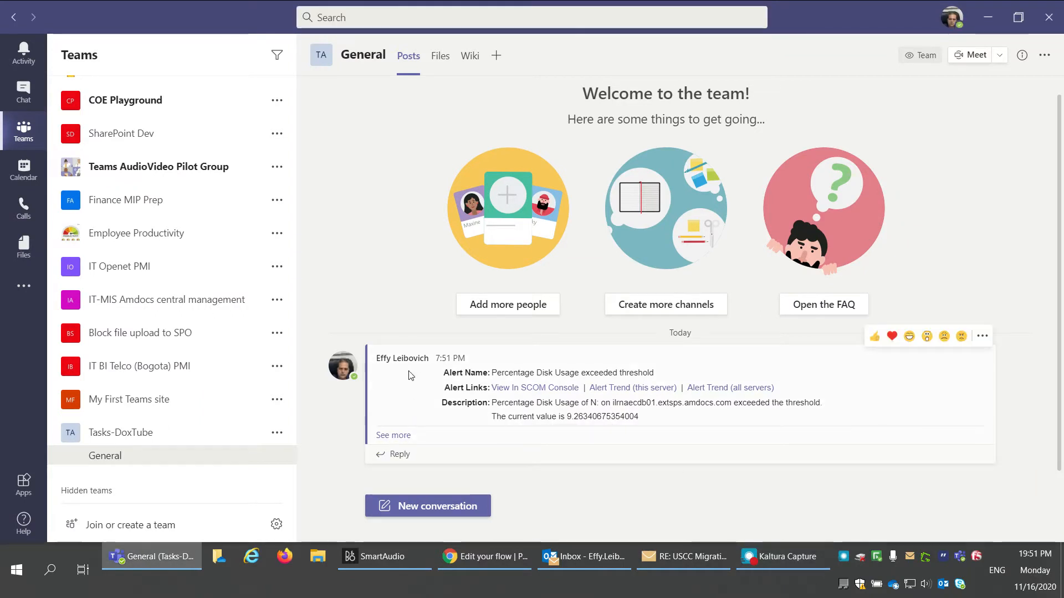
{"action": "left_click", "coordinate": [392, 436]}
{"action": "scroll", "coordinate": [598, 397], "scroll_direction": "up", "scroll_amount": 7}
{"action": "scroll", "coordinate": [599, 397], "scroll_direction": "down", "scroll_amount": 5}
{"action": "scroll", "coordinate": [599, 396], "scroll_direction": "down", "scroll_amount": 3}
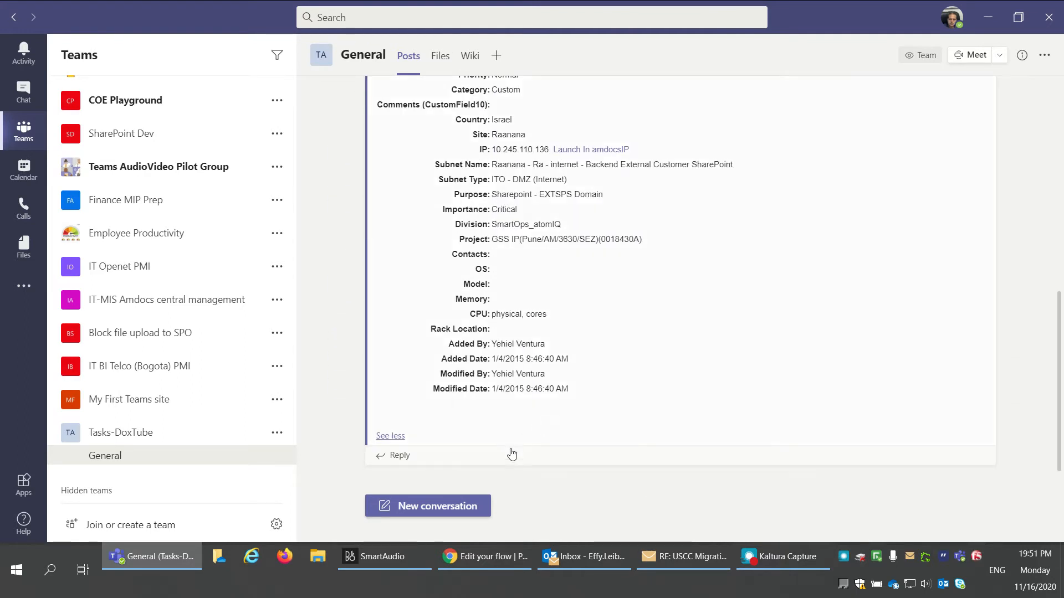
{"action": "left_click", "coordinate": [400, 460]}
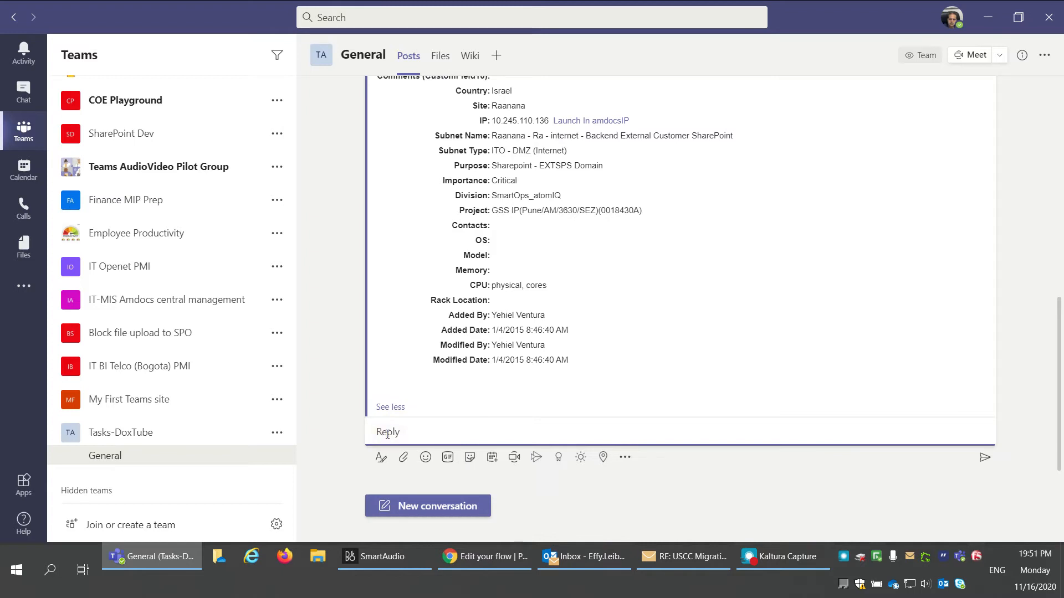
Step: Post the reply 'hi im dealing with this!' under the alert and confirm it appears
{"action": "type", "text": "hi im dealin"}
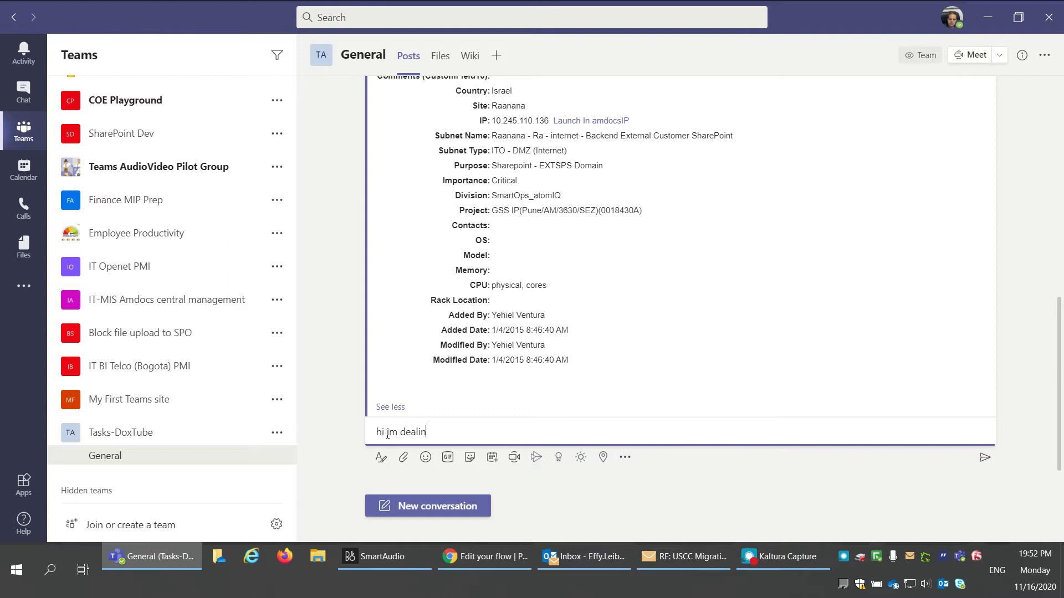
{"action": "type", "text": "g with this"}
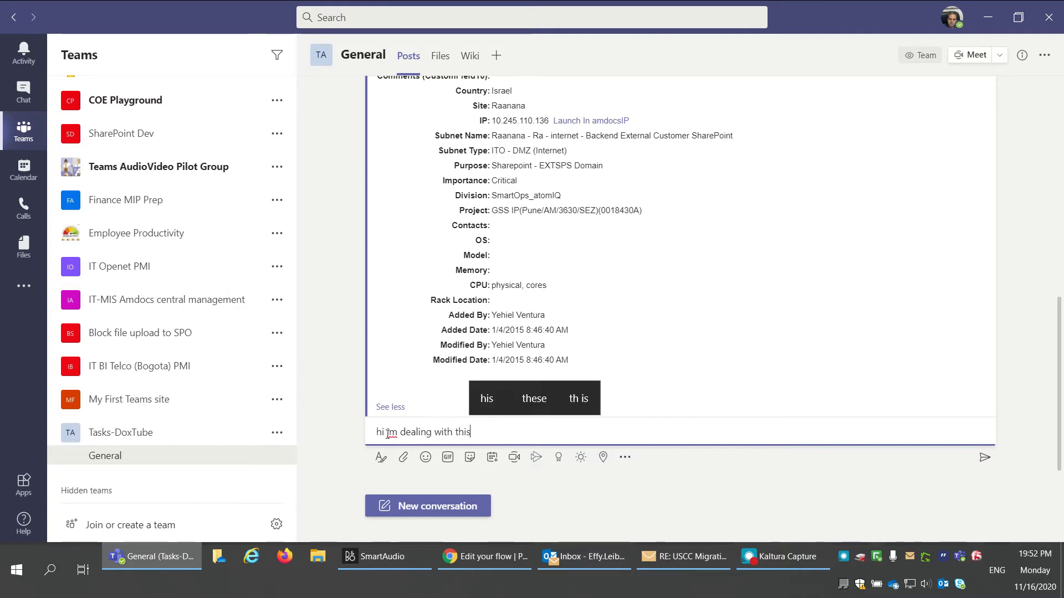
{"action": "type", "text": "!"}
{"action": "key", "text": "Return"}
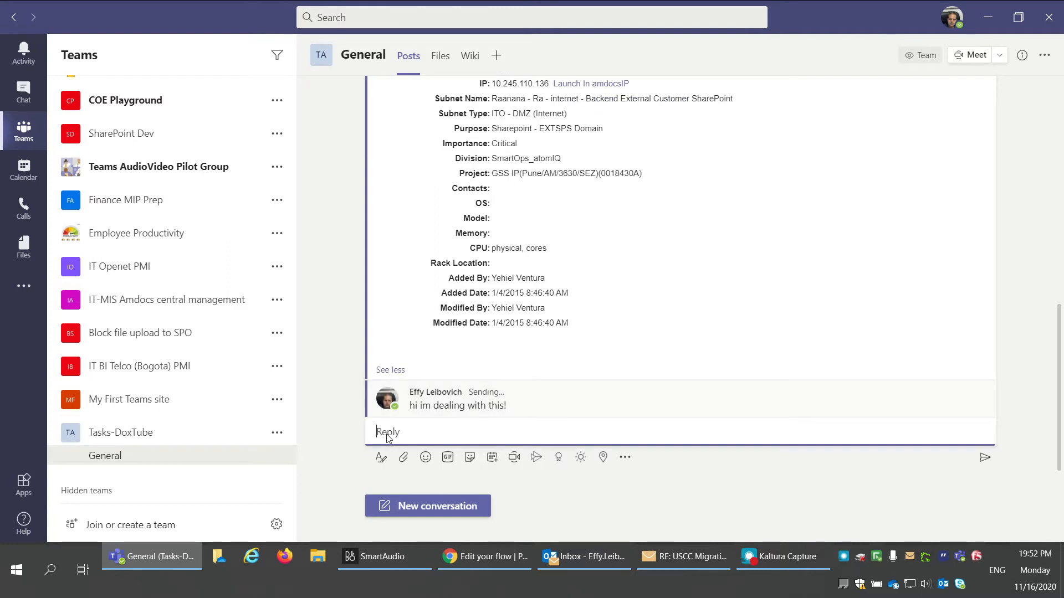
{"action": "scroll", "coordinate": [855, 351], "scroll_direction": "up", "scroll_amount": 10}
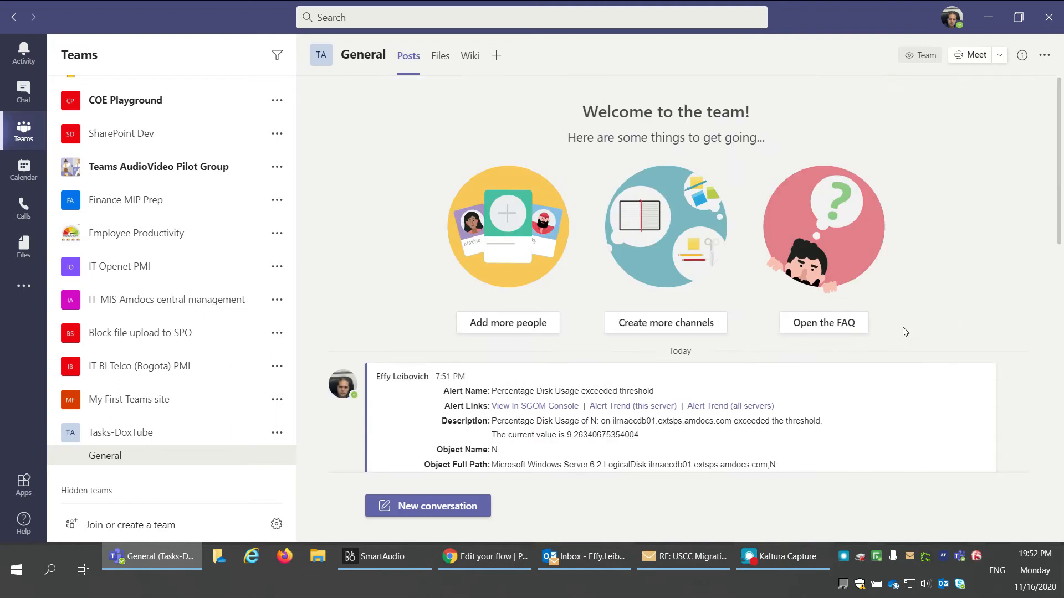
{"action": "left_click", "coordinate": [412, 378]}
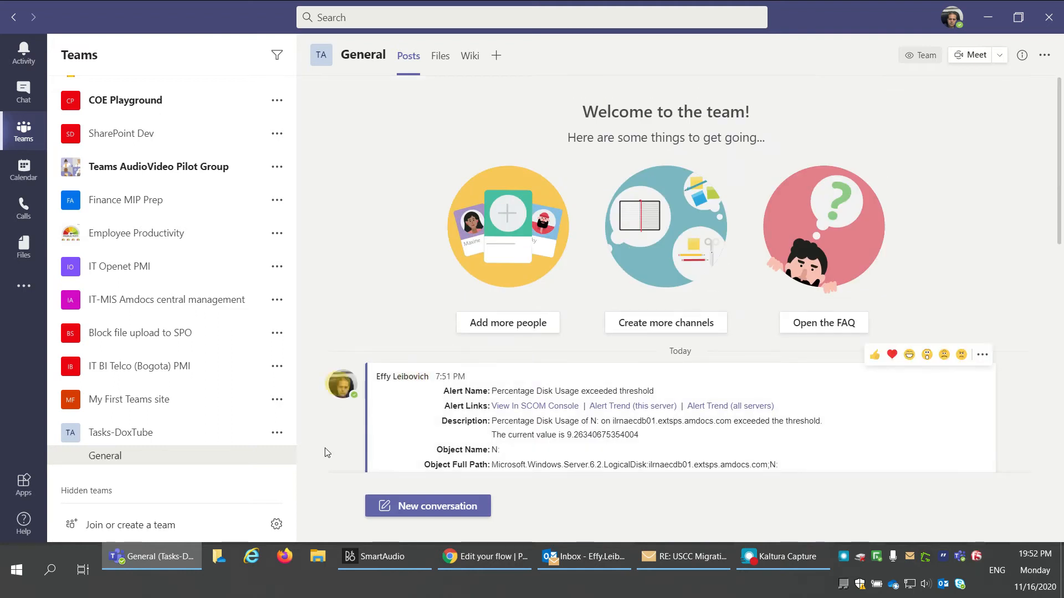
{"action": "scroll", "coordinate": [327, 452], "scroll_direction": "down", "scroll_amount": 10}
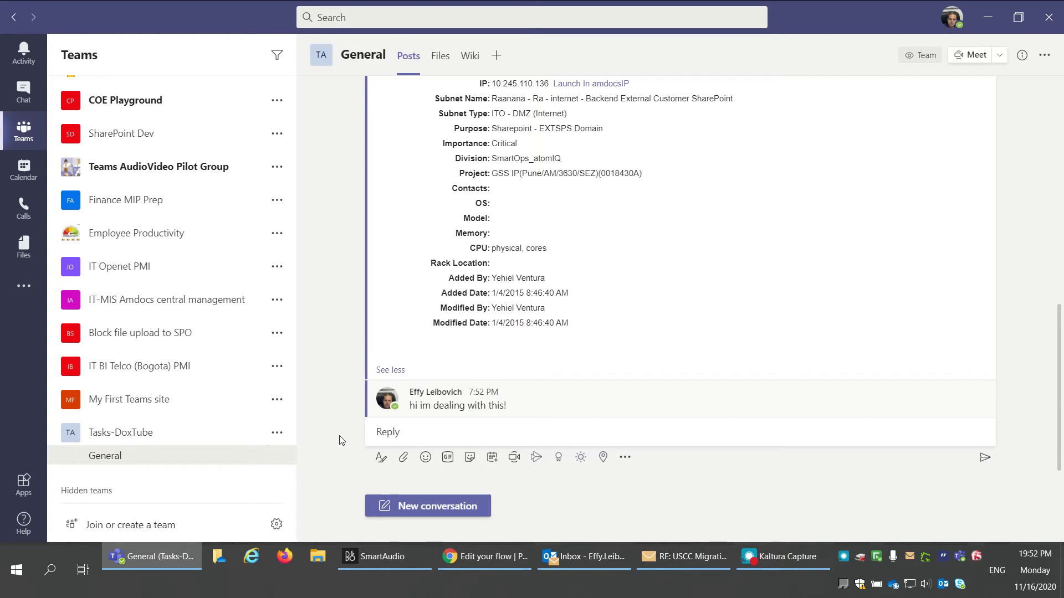
{"action": "scroll", "coordinate": [407, 430], "scroll_direction": "up", "scroll_amount": 10}
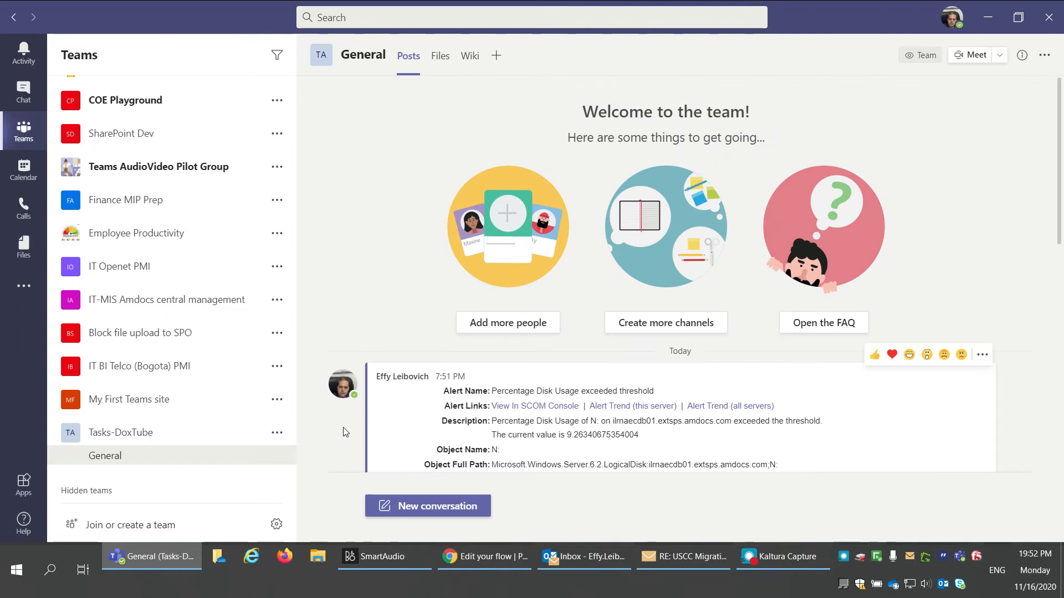
{"action": "scroll", "coordinate": [344, 430], "scroll_direction": "down", "scroll_amount": 3}
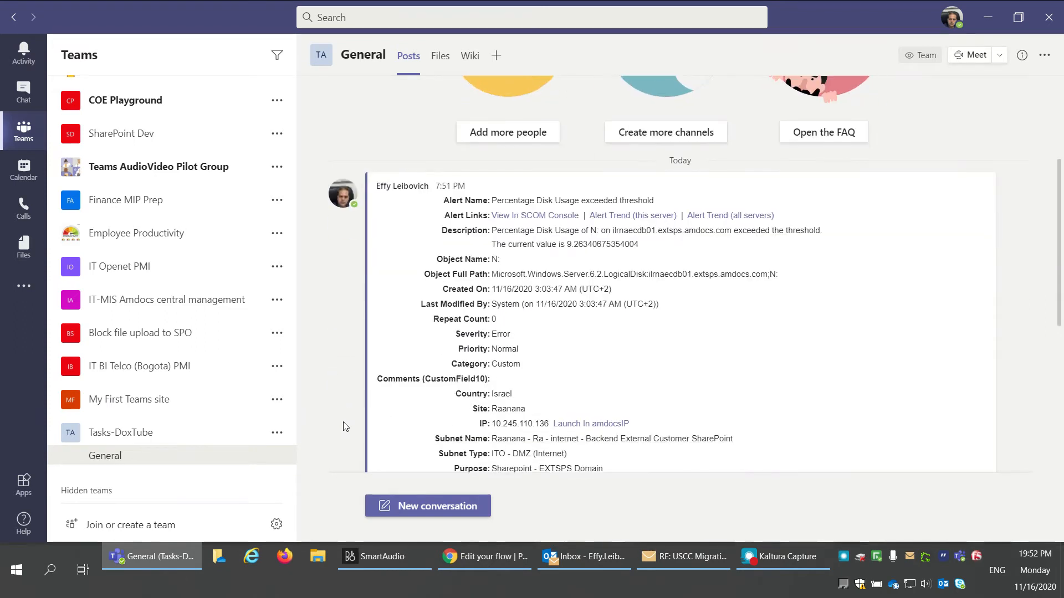
Step: Open the alert message's more options and collapse the empty reply box
{"action": "mouse_move", "coordinate": [951, 175]}
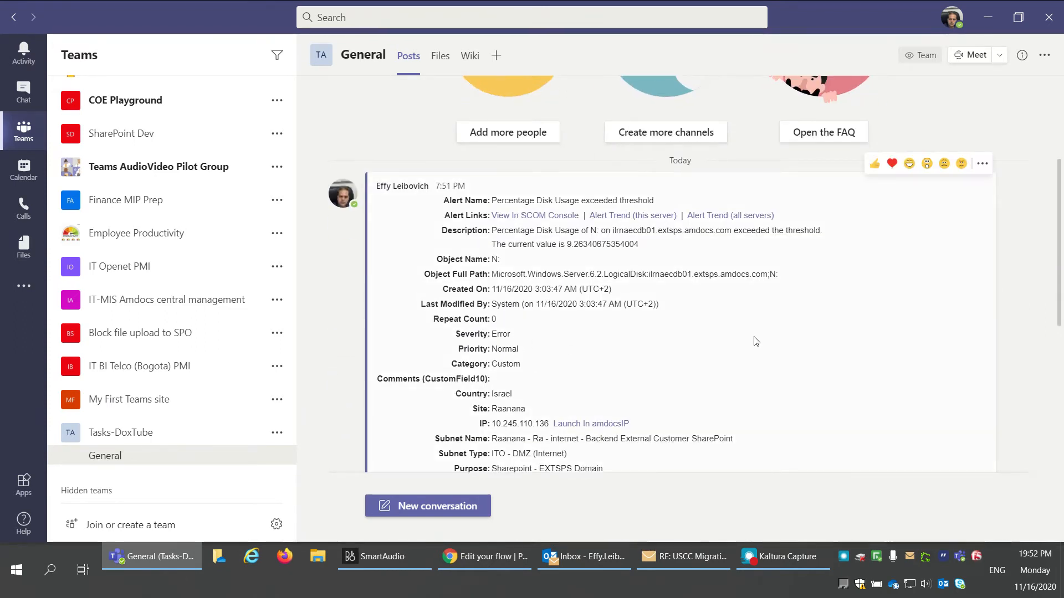
{"action": "left_click", "coordinate": [982, 164]}
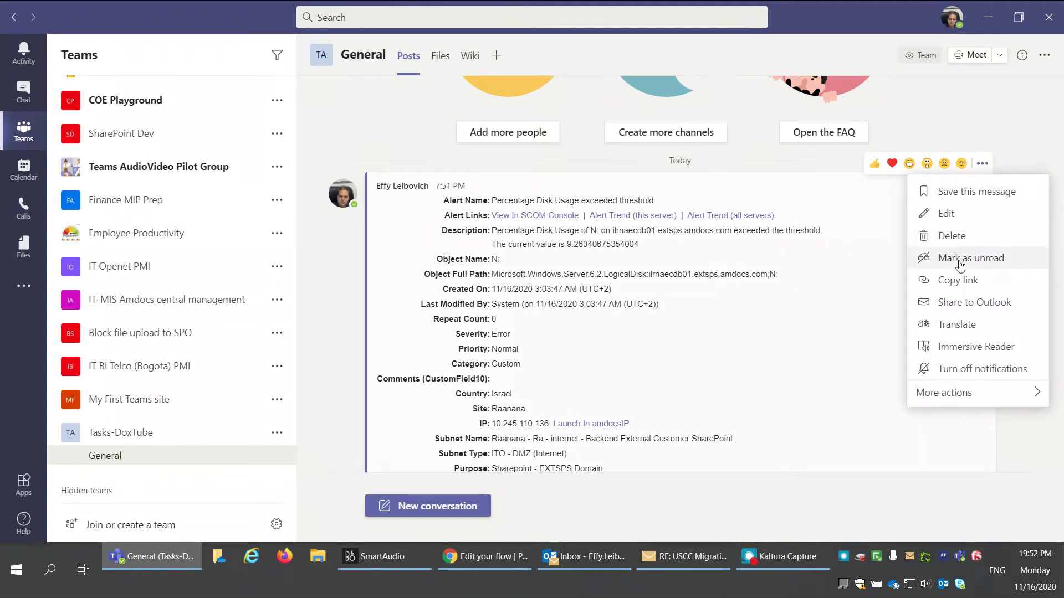
{"action": "scroll", "coordinate": [528, 397], "scroll_direction": "down", "scroll_amount": 4}
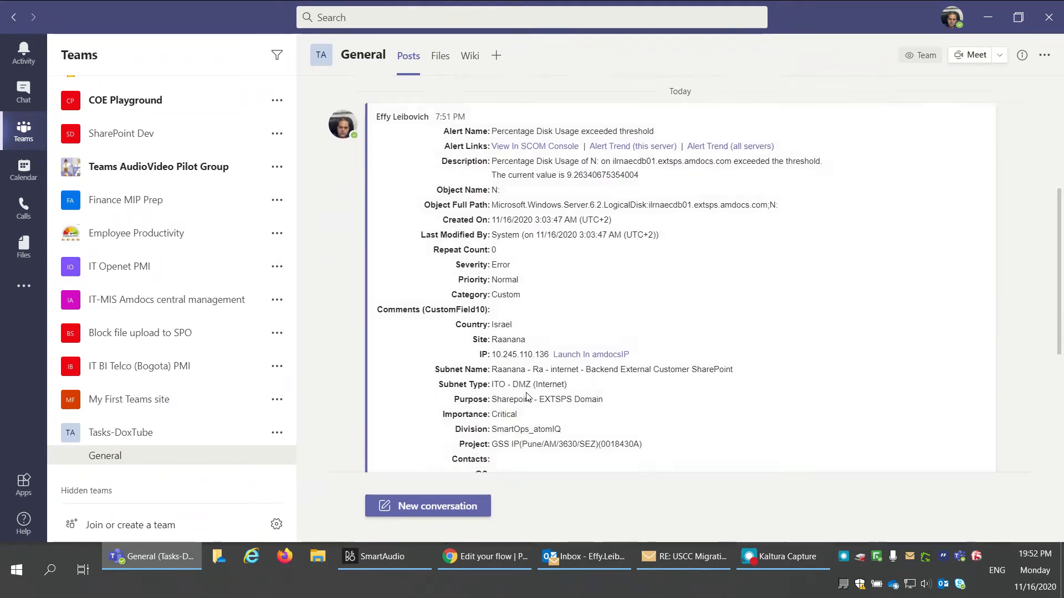
{"action": "left_click", "coordinate": [339, 369]}
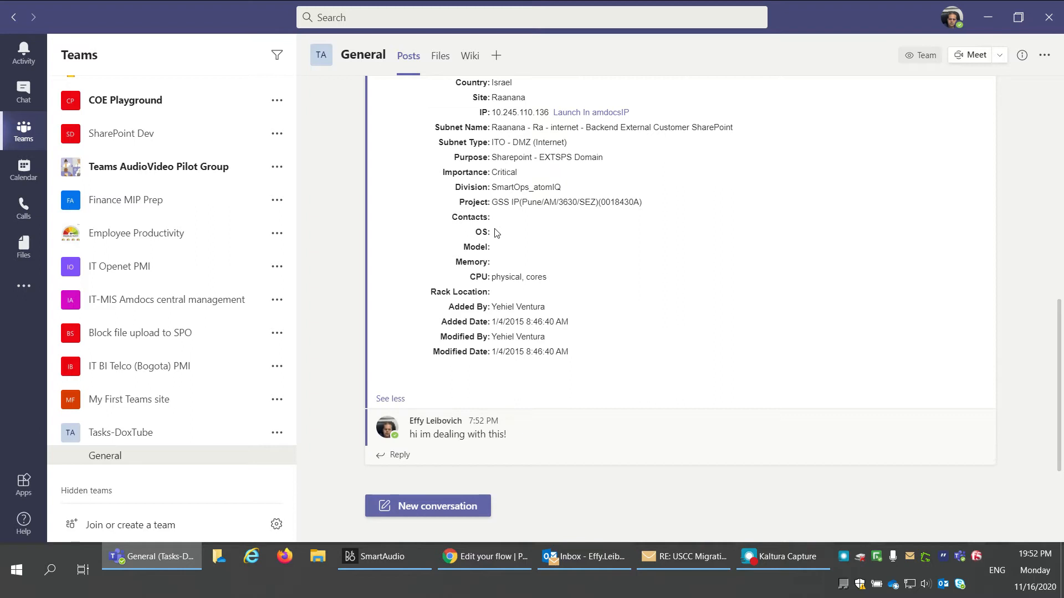
{"action": "left_click", "coordinate": [786, 562]}
{"action": "left_click", "coordinate": [786, 563]}
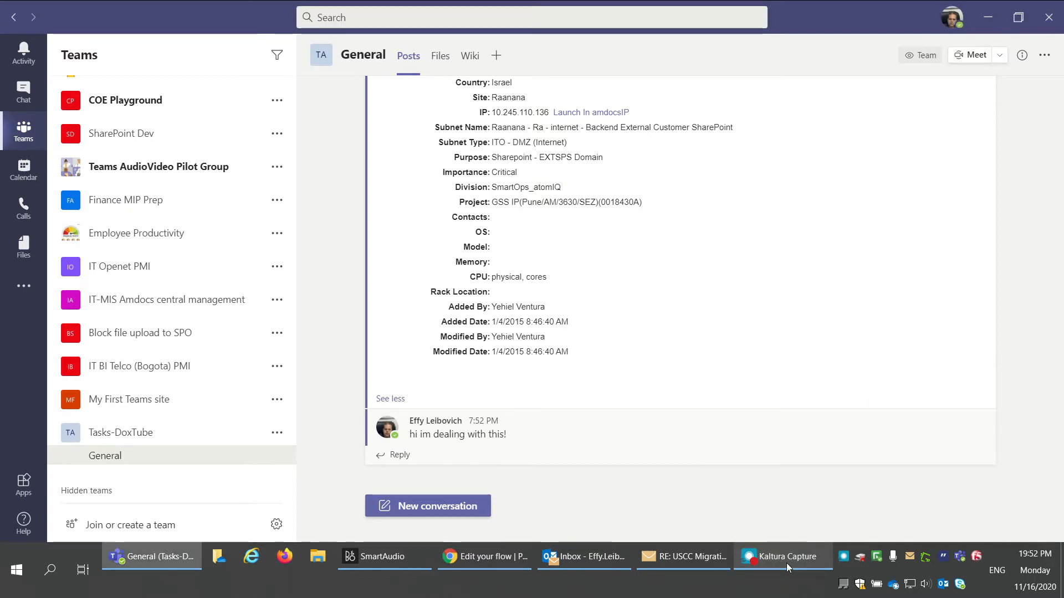
{"action": "left_click", "coordinate": [786, 562]}
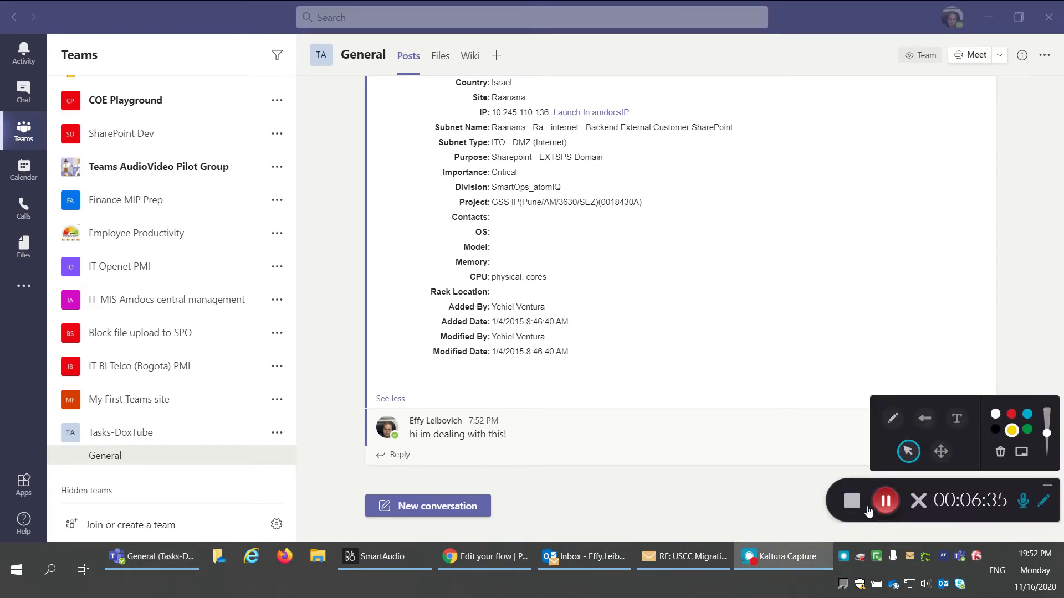
{"action": "left_click", "coordinate": [885, 502]}
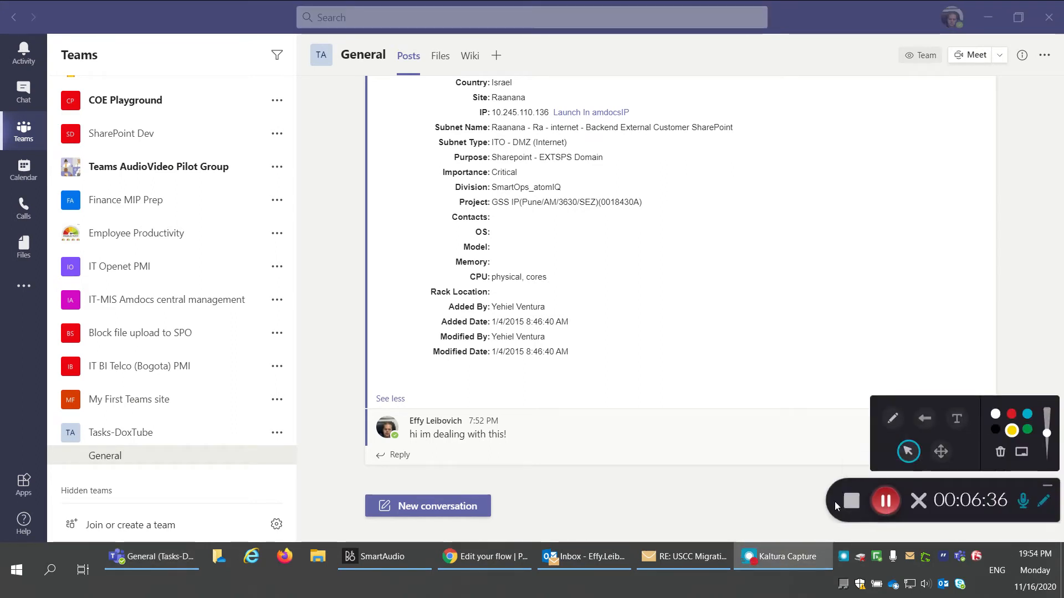
{"action": "scroll", "coordinate": [696, 455], "scroll_direction": "up", "scroll_amount": 10}
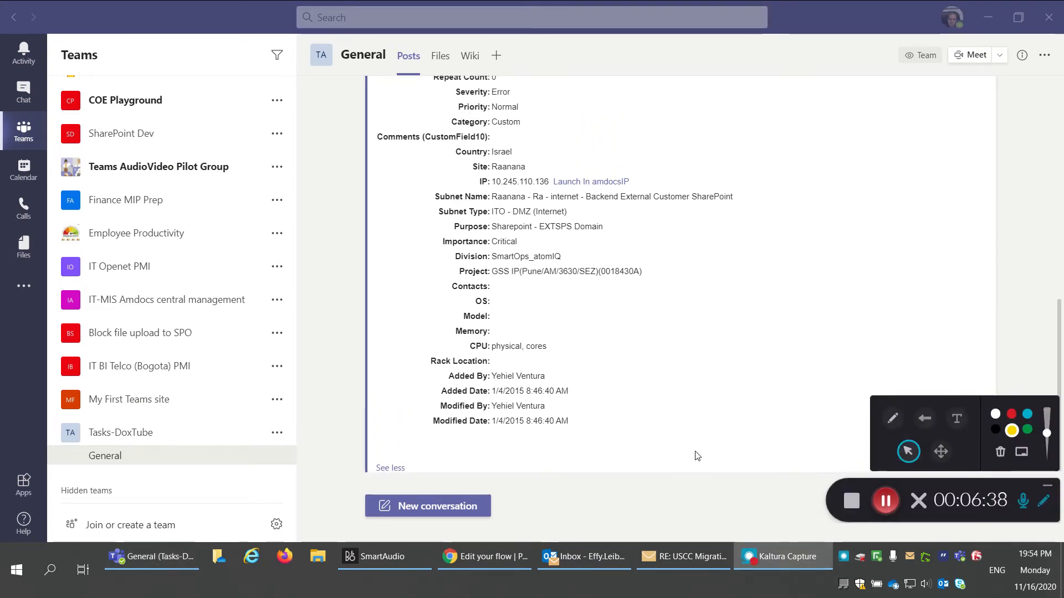
{"action": "scroll", "coordinate": [695, 455], "scroll_direction": "down", "scroll_amount": 10}
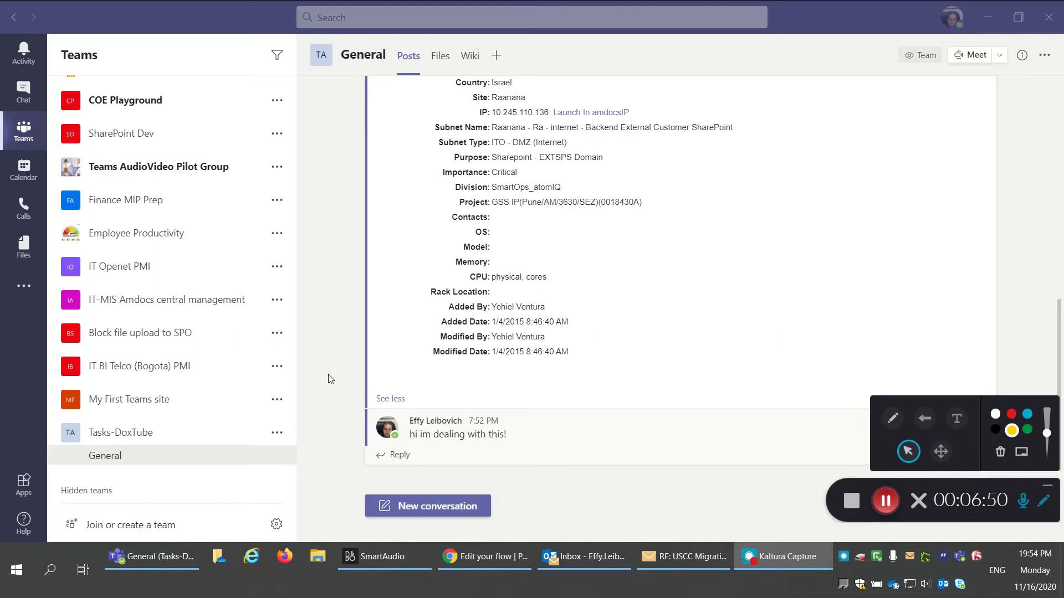
Step: Find the Lists app and start adding it to a team
{"action": "left_click", "coordinate": [22, 289]}
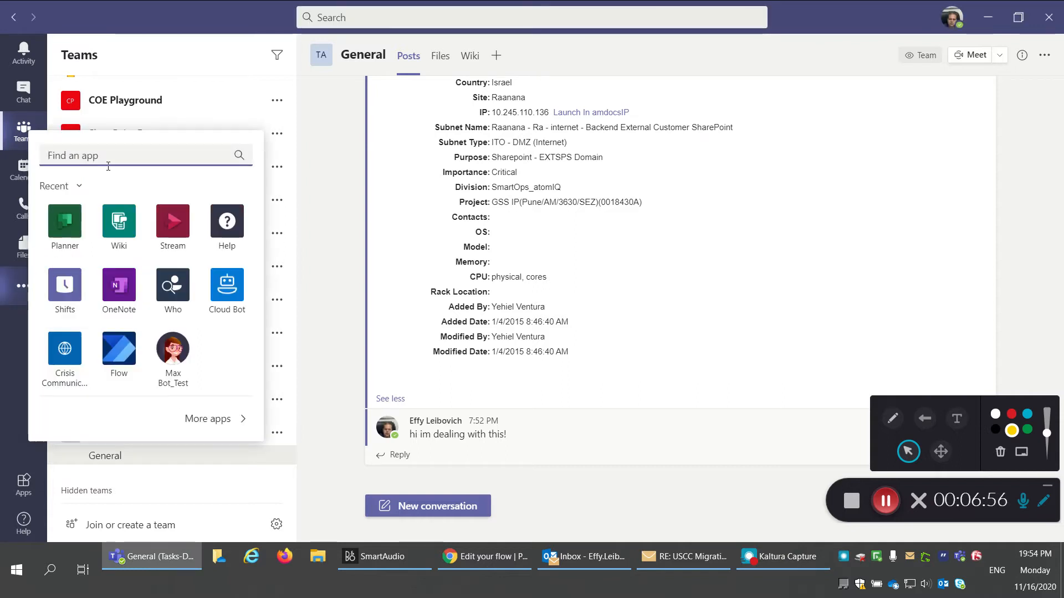
{"action": "type", "text": "lists"}
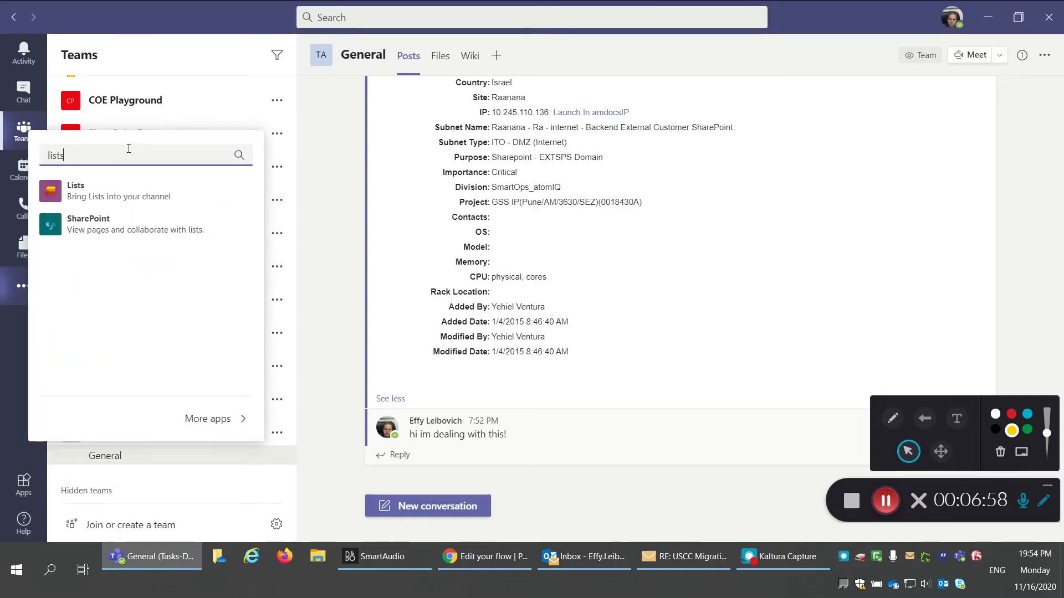
{"action": "left_click", "coordinate": [74, 190]}
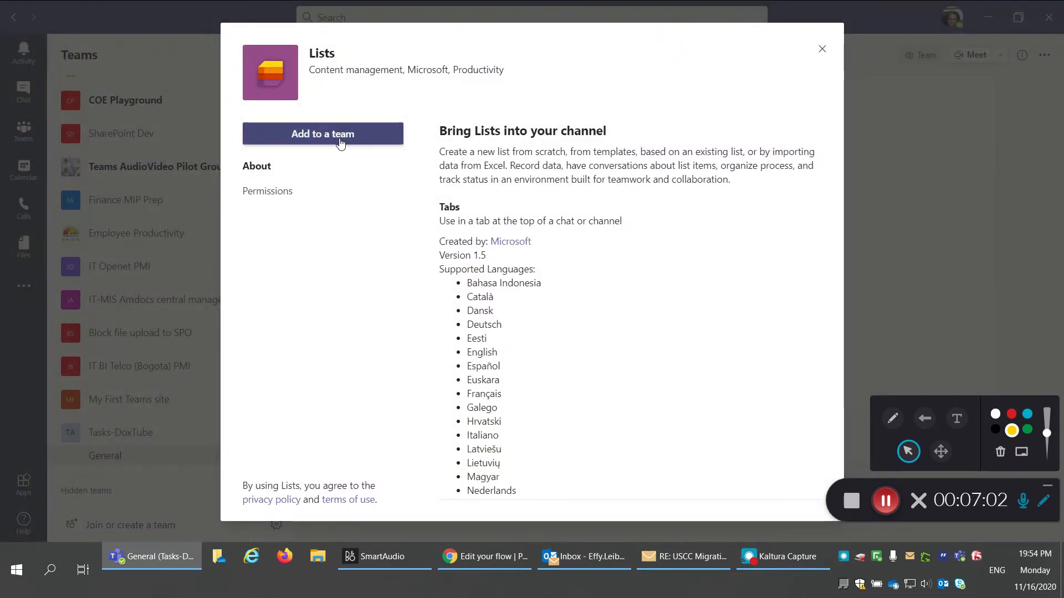
{"action": "left_click", "coordinate": [339, 142]}
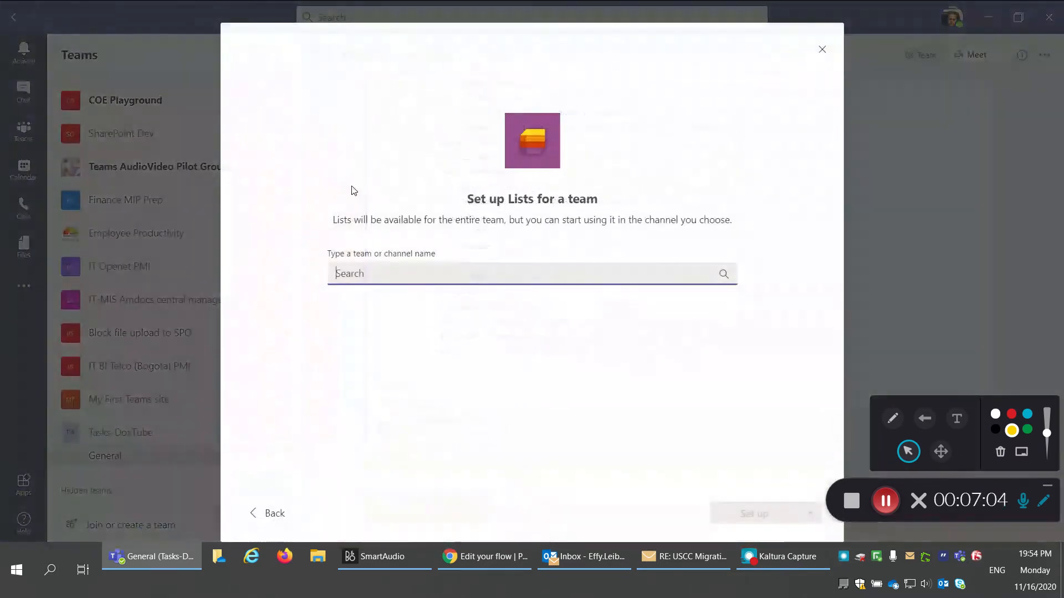
Step: Choose Tasks-DoxTube > General as the channel and set up the Lists tab there
{"action": "left_click", "coordinate": [441, 277]}
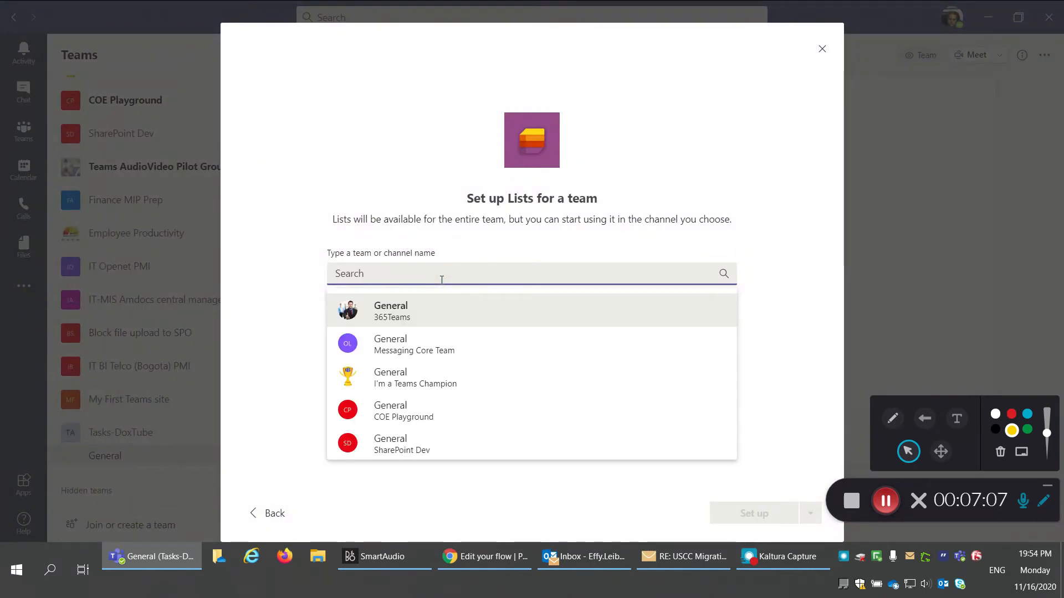
{"action": "type", "text": "tas"}
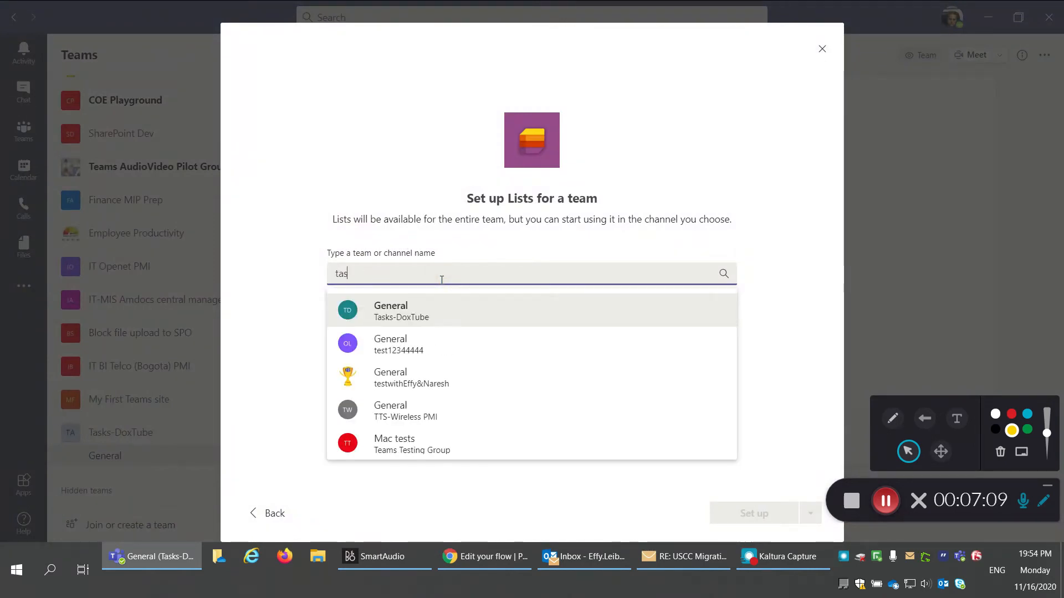
{"action": "type", "text": "ks-"}
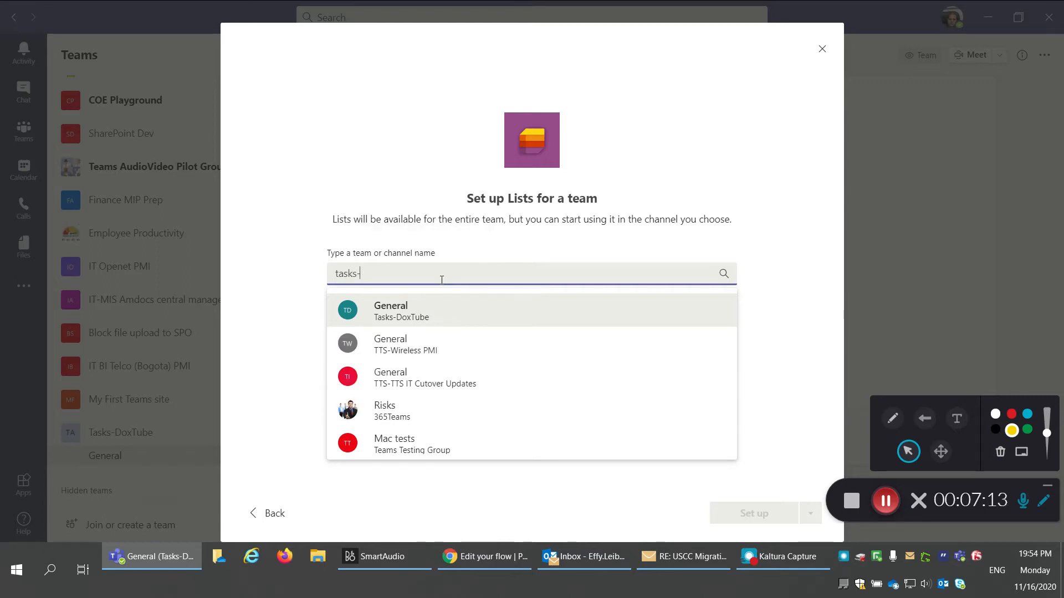
{"action": "left_click", "coordinate": [416, 319]}
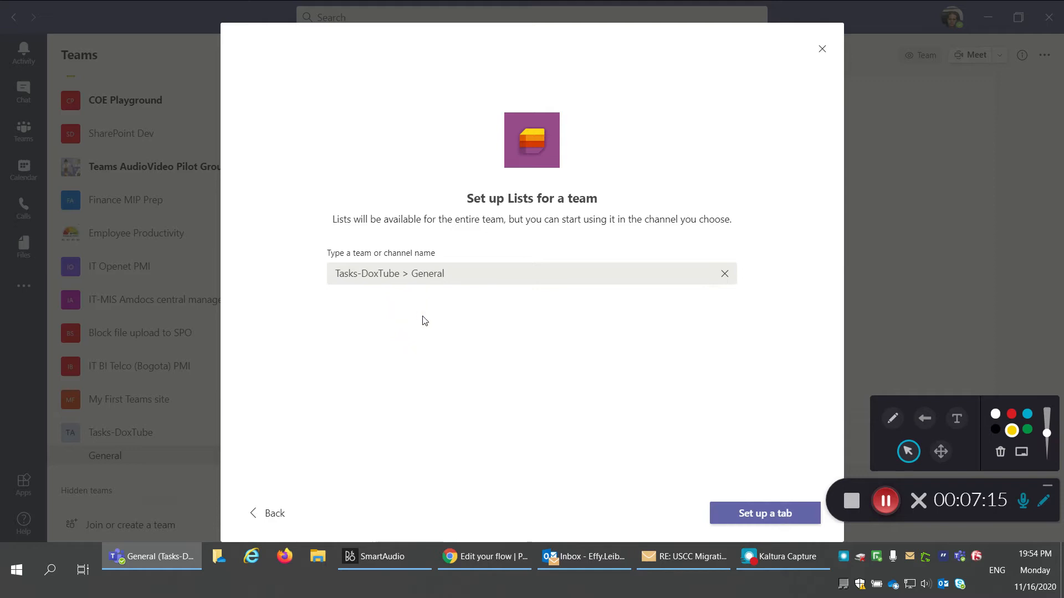
{"action": "left_click", "coordinate": [776, 513]}
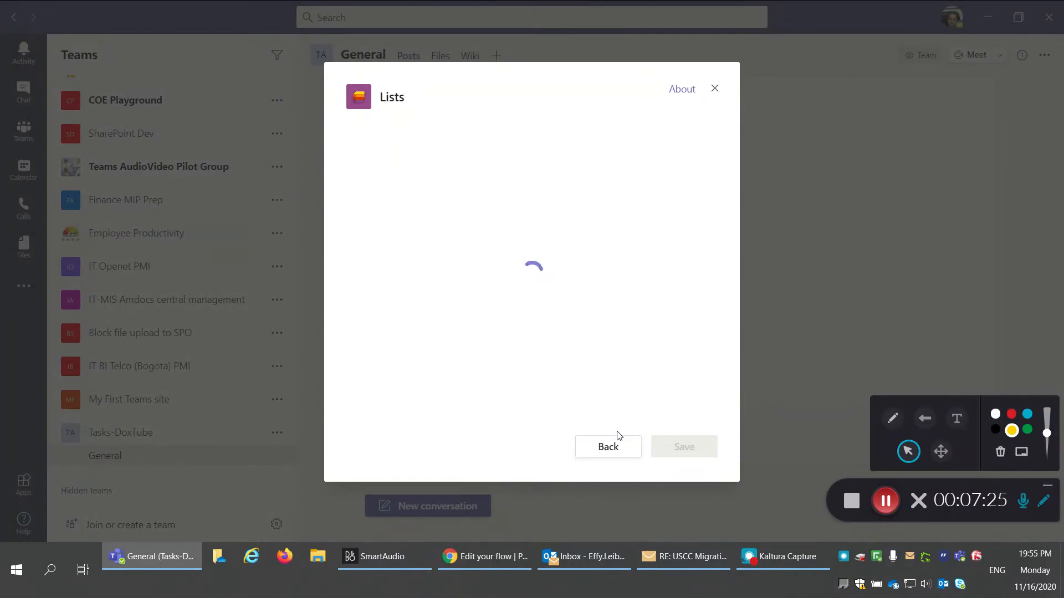
{"action": "left_click", "coordinate": [885, 500]}
{"action": "left_click", "coordinate": [885, 500]}
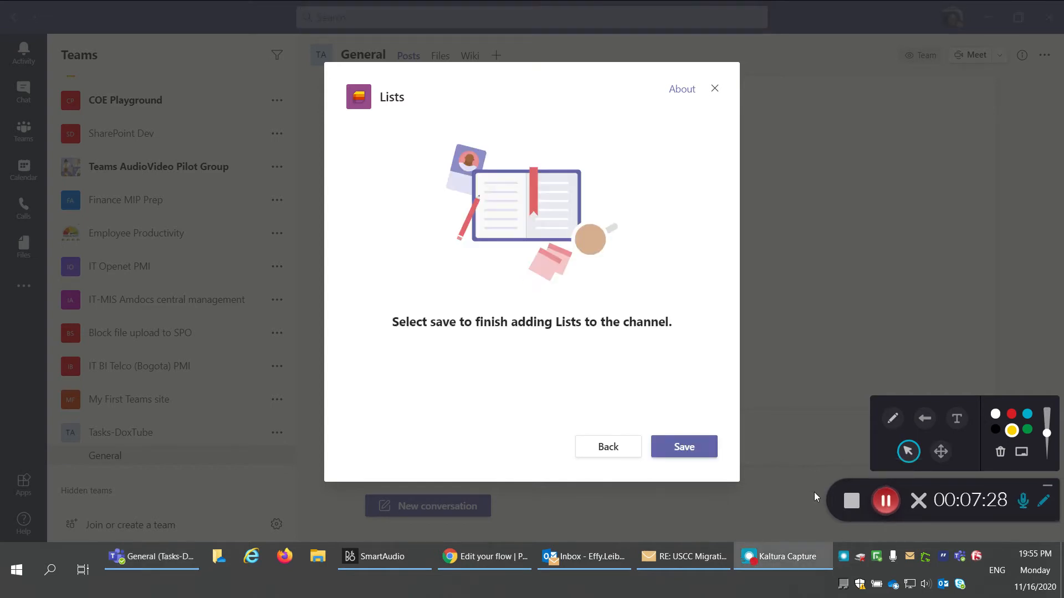
{"action": "left_click", "coordinate": [679, 453]}
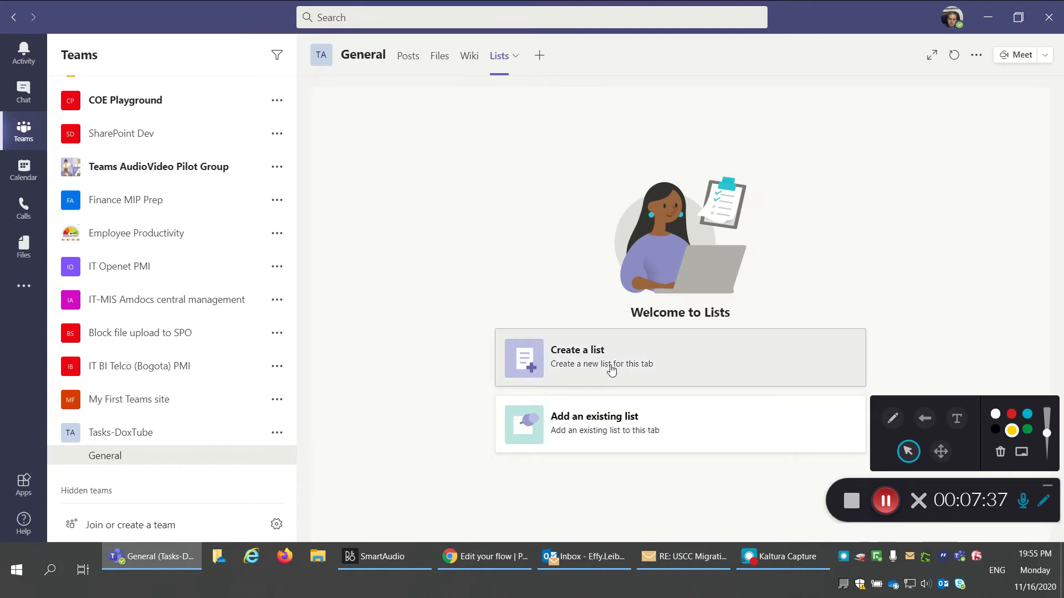
Step: Create a list from the Issue tracker template in periwinkle blue with a rocket icon
{"action": "left_click", "coordinate": [612, 369]}
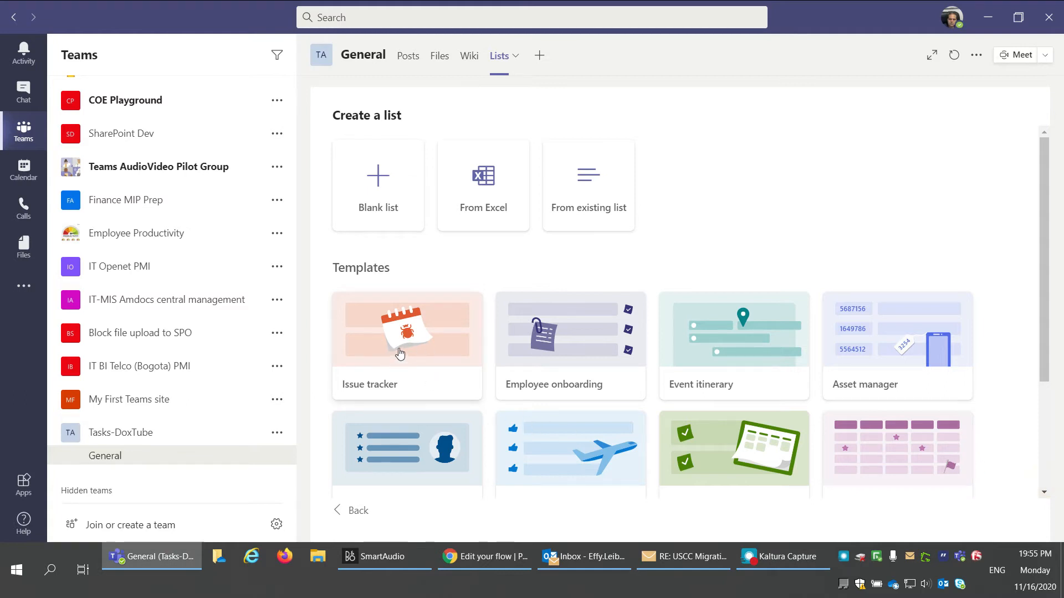
{"action": "scroll", "coordinate": [597, 363], "scroll_direction": "down", "scroll_amount": 3}
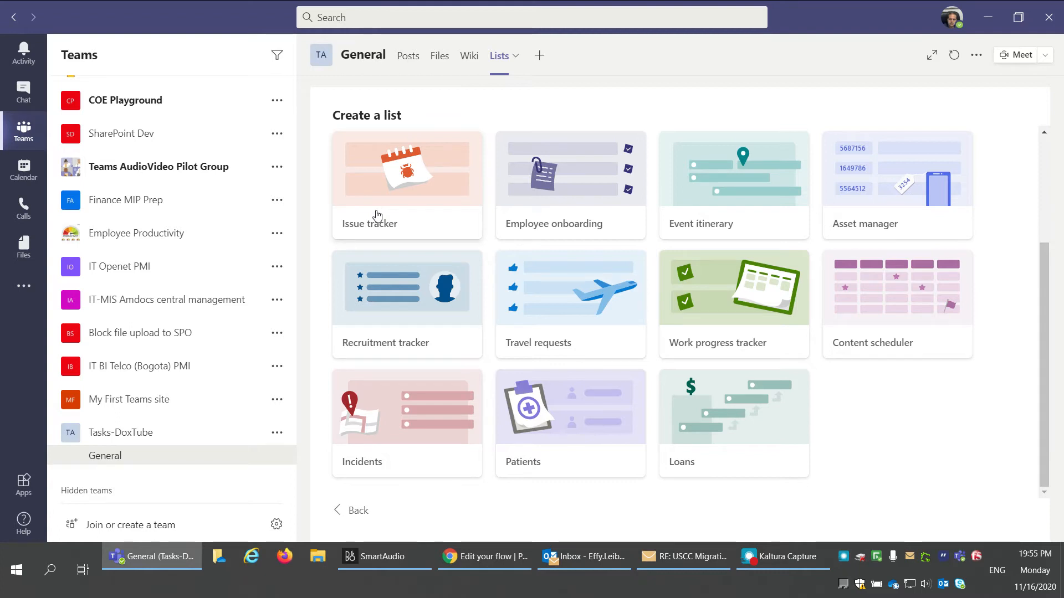
{"action": "left_click", "coordinate": [392, 185]}
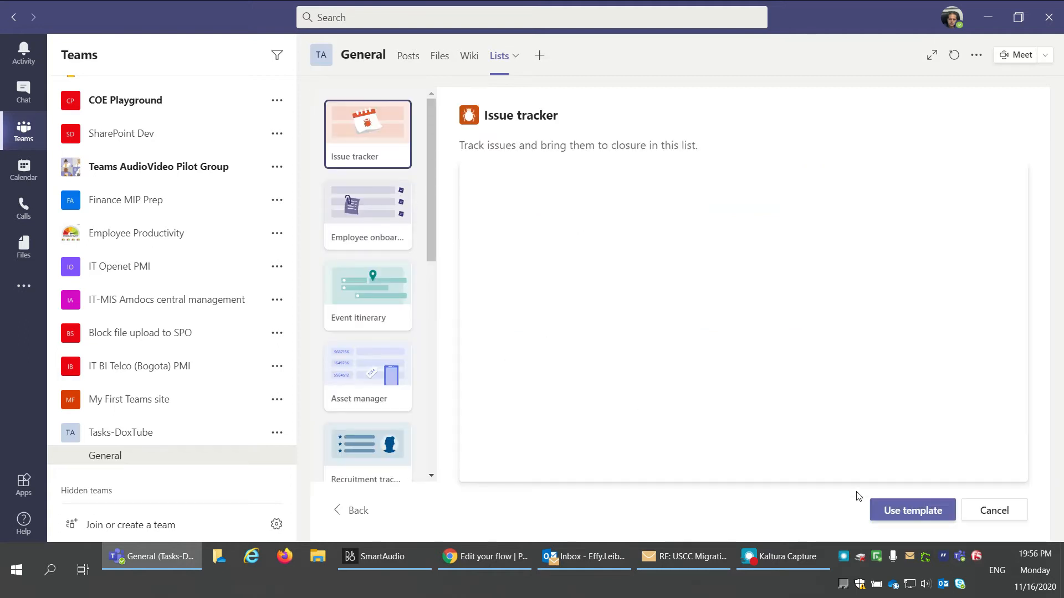
{"action": "left_click", "coordinate": [920, 511]}
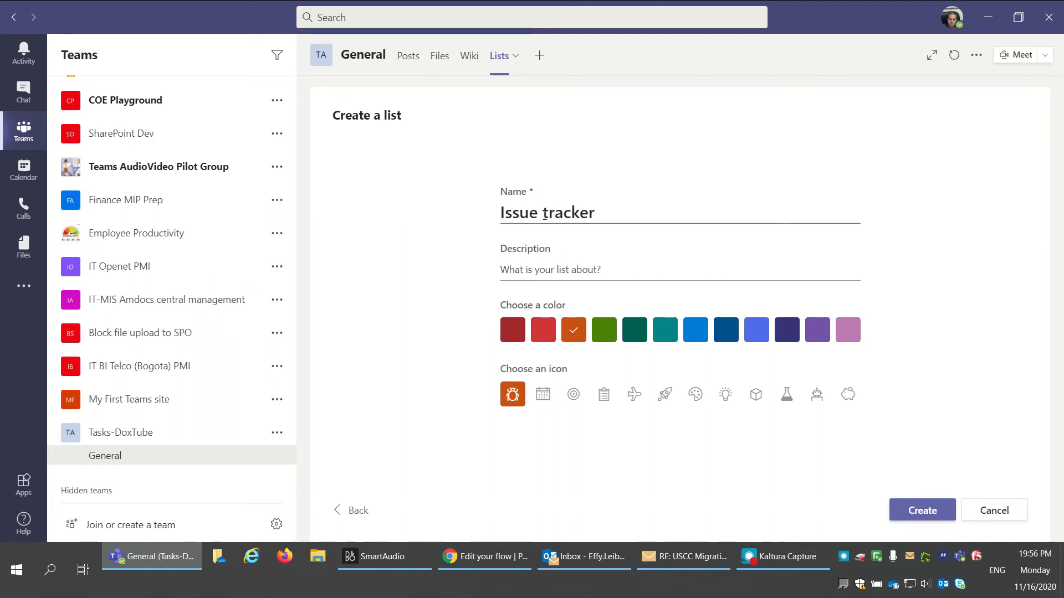
{"action": "left_click", "coordinate": [762, 331]}
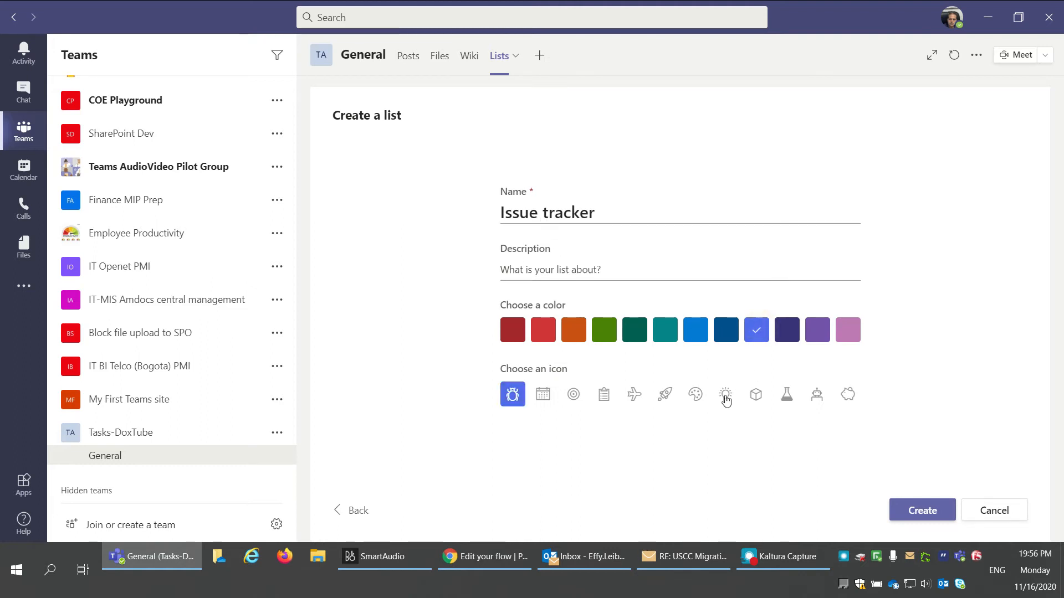
{"action": "left_click", "coordinate": [666, 395]}
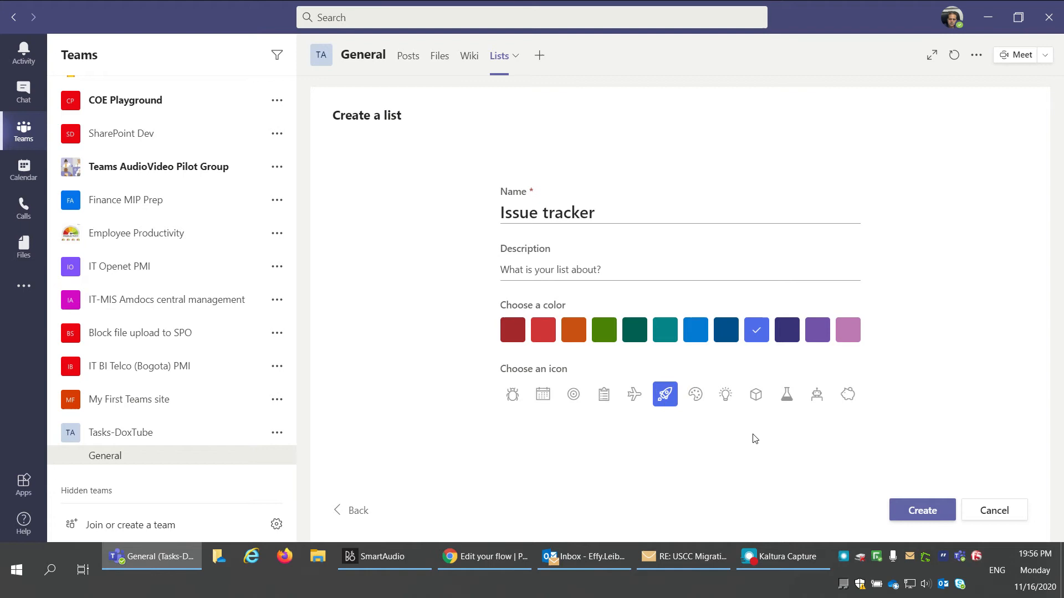
{"action": "left_click", "coordinate": [937, 514]}
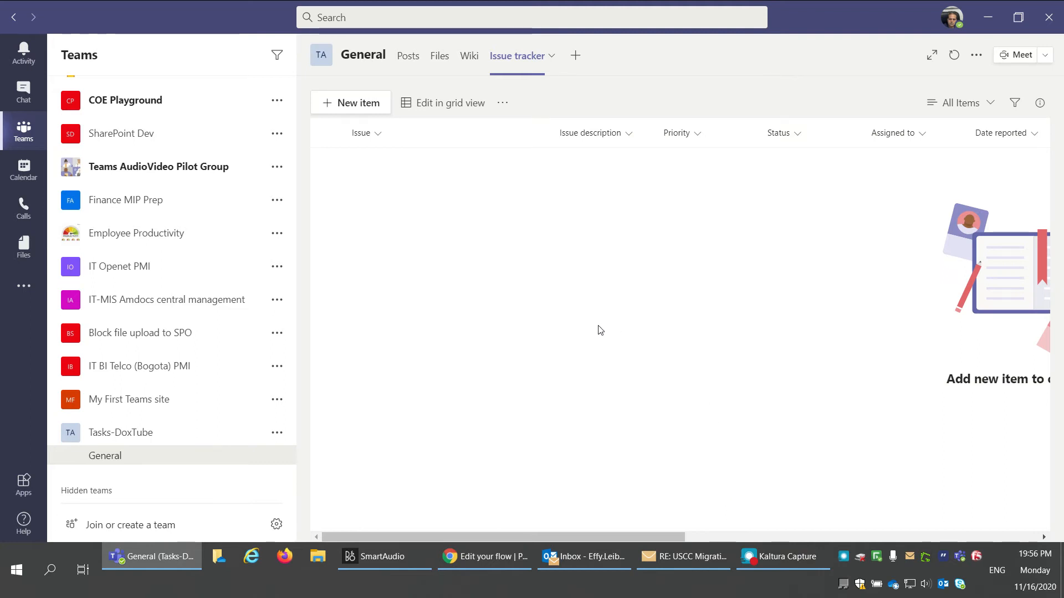
Step: Narrow the Issue column and move the Priority column after Status
{"action": "left_click_drag", "start_coordinate": [591, 540], "coordinate": [557, 532]}
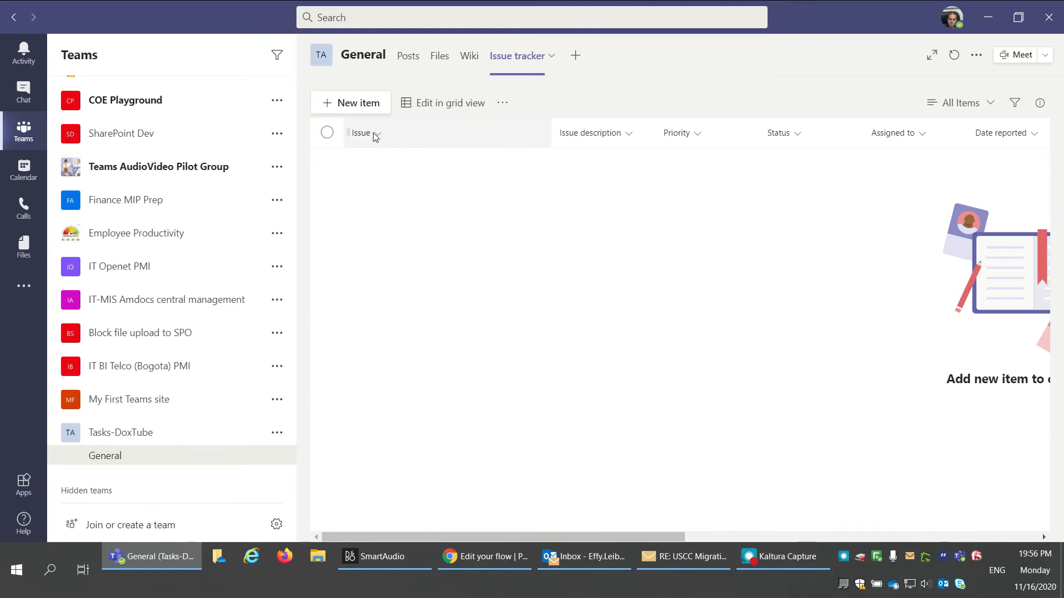
{"action": "left_click_drag", "start_coordinate": [551, 133], "coordinate": [457, 133]}
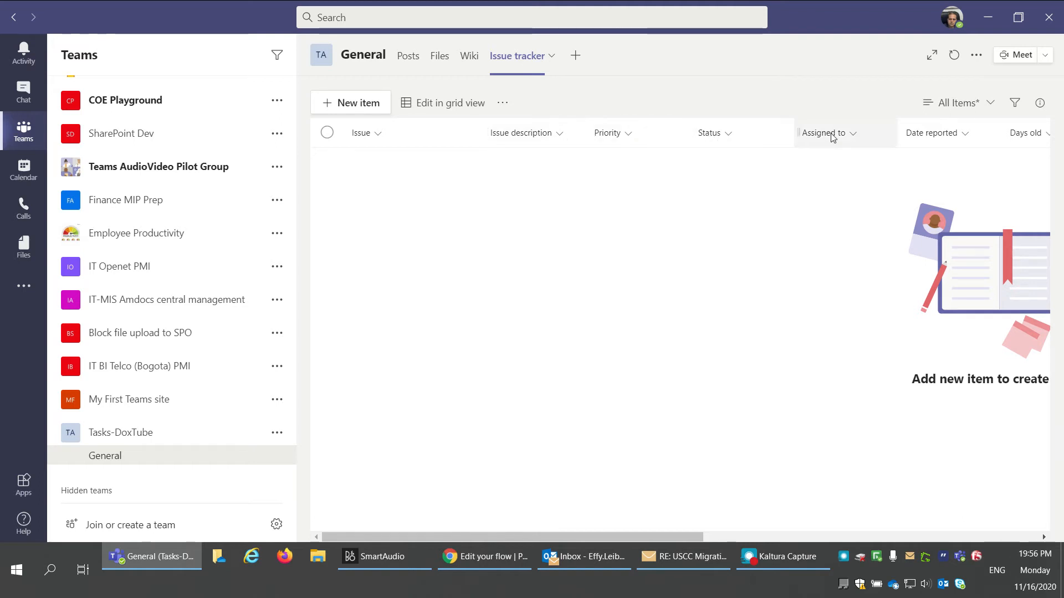
{"action": "left_click", "coordinate": [629, 134]}
{"action": "mouse_move", "coordinate": [648, 292]}
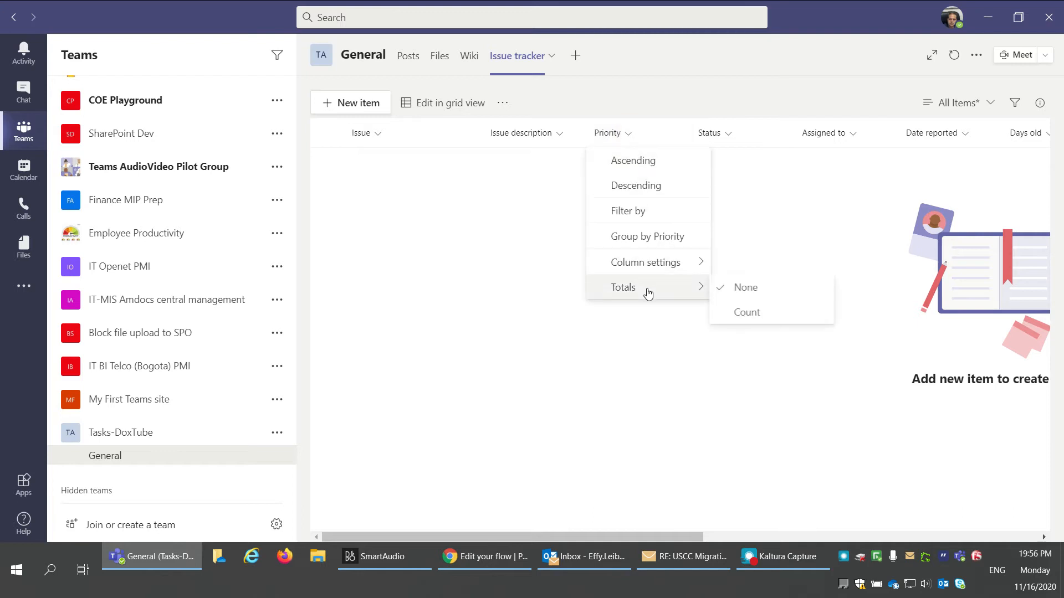
{"action": "mouse_move", "coordinate": [660, 263]}
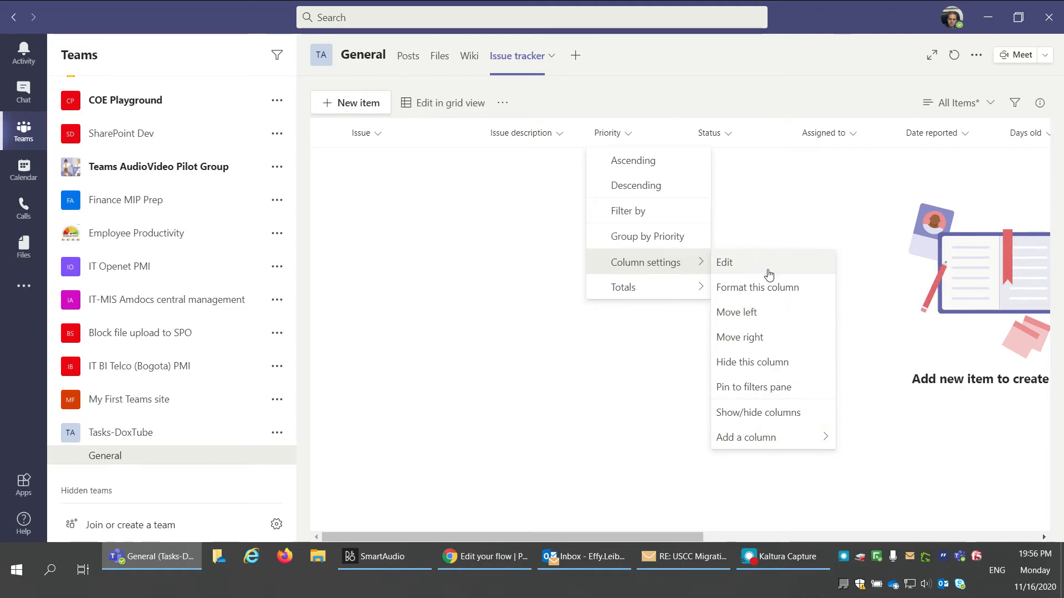
{"action": "left_click_drag", "start_coordinate": [656, 137], "coordinate": [780, 136]}
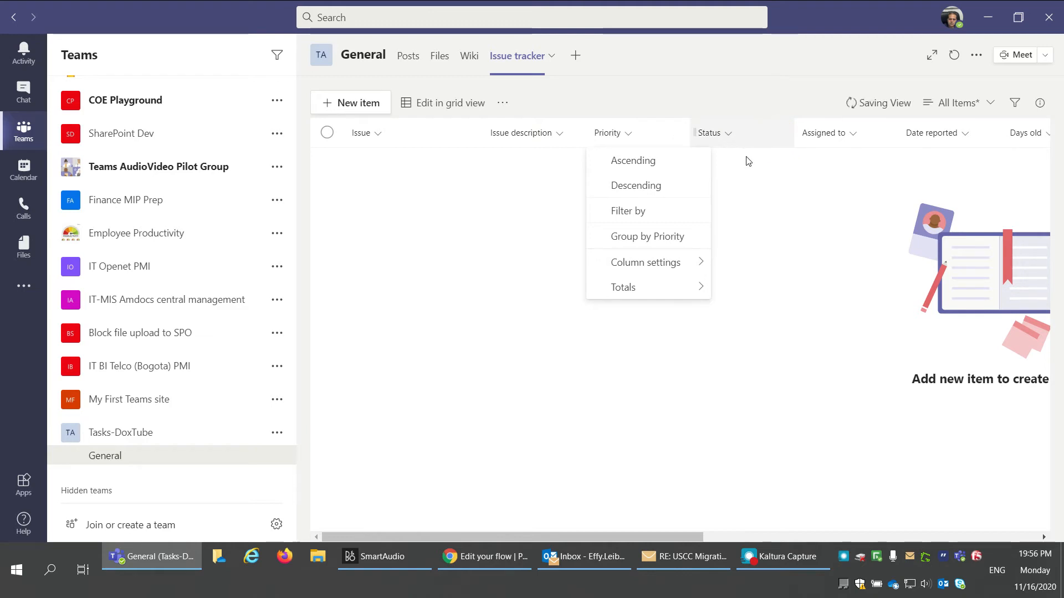
Step: Hide the 'Issue logged by' column, then return to the Power Automate flow editor
{"action": "left_click_drag", "start_coordinate": [683, 535], "coordinate": [1018, 535]}
{"action": "left_click", "coordinate": [913, 135]}
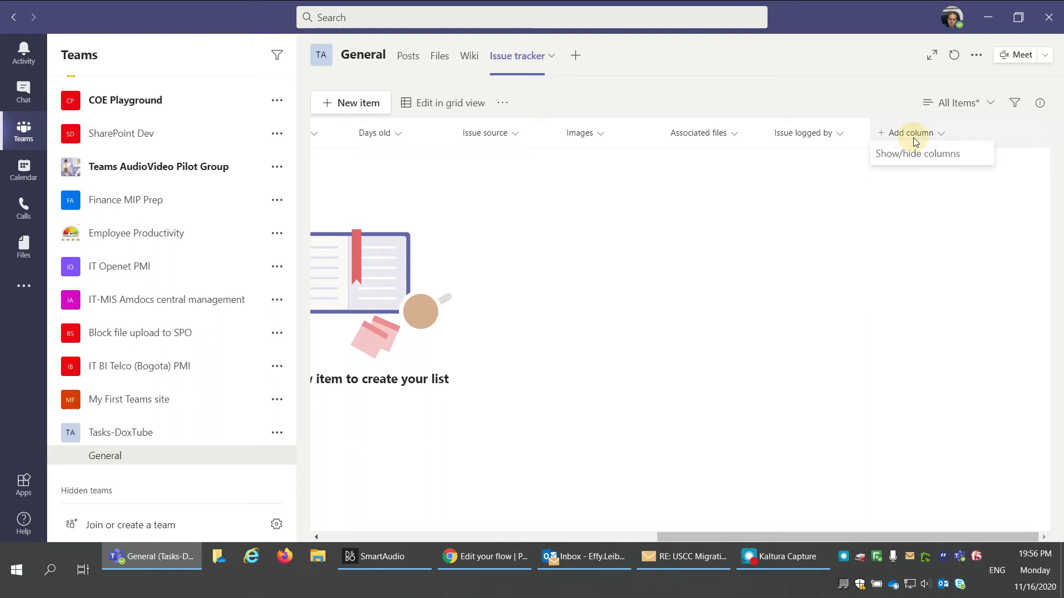
{"action": "left_click", "coordinate": [802, 470]}
{"action": "left_click", "coordinate": [843, 136]}
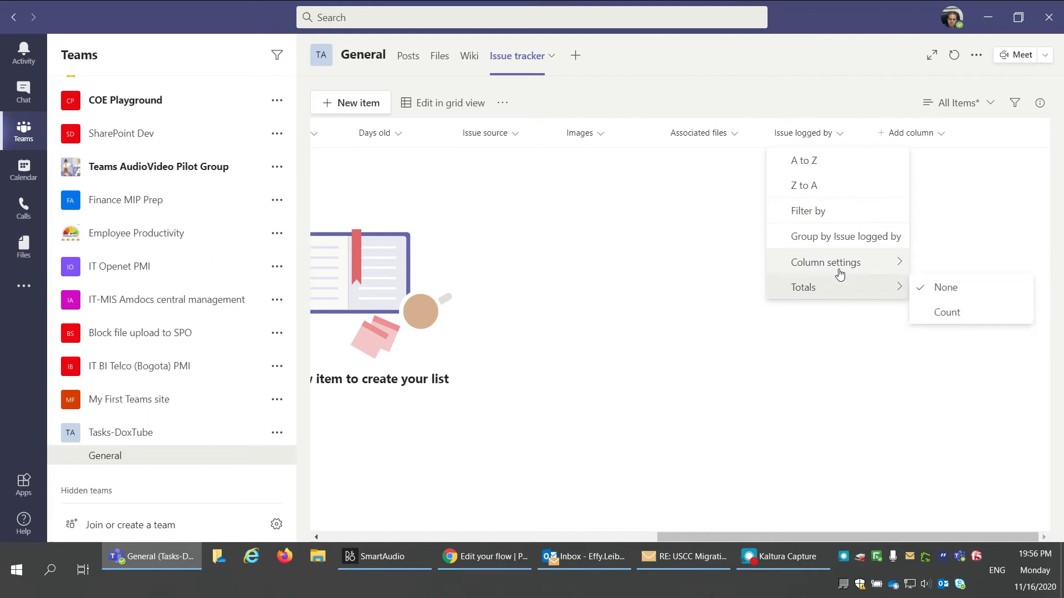
{"action": "mouse_move", "coordinate": [841, 274]}
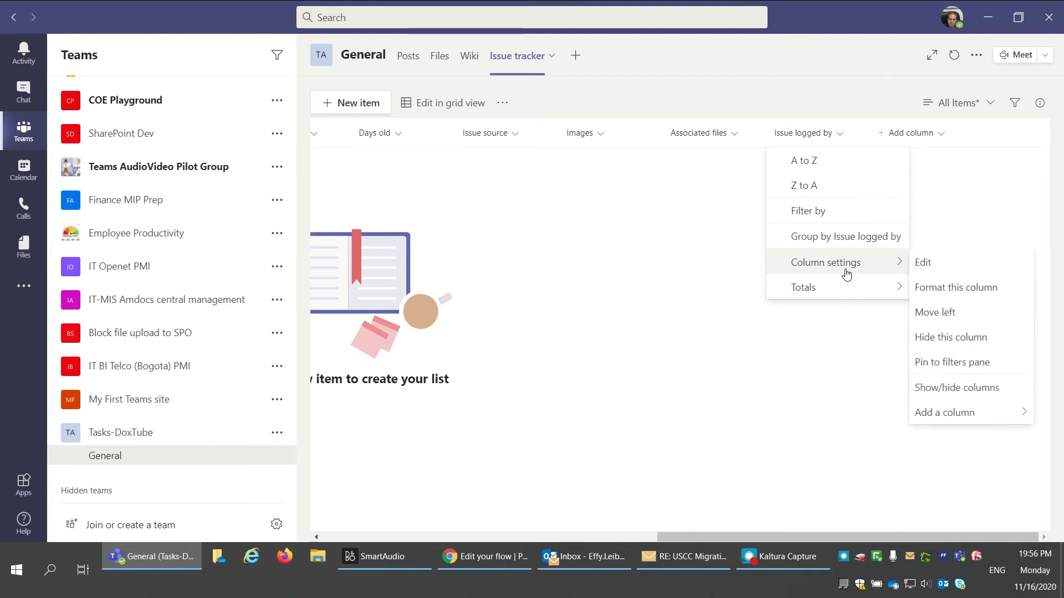
{"action": "left_click", "coordinate": [936, 338]}
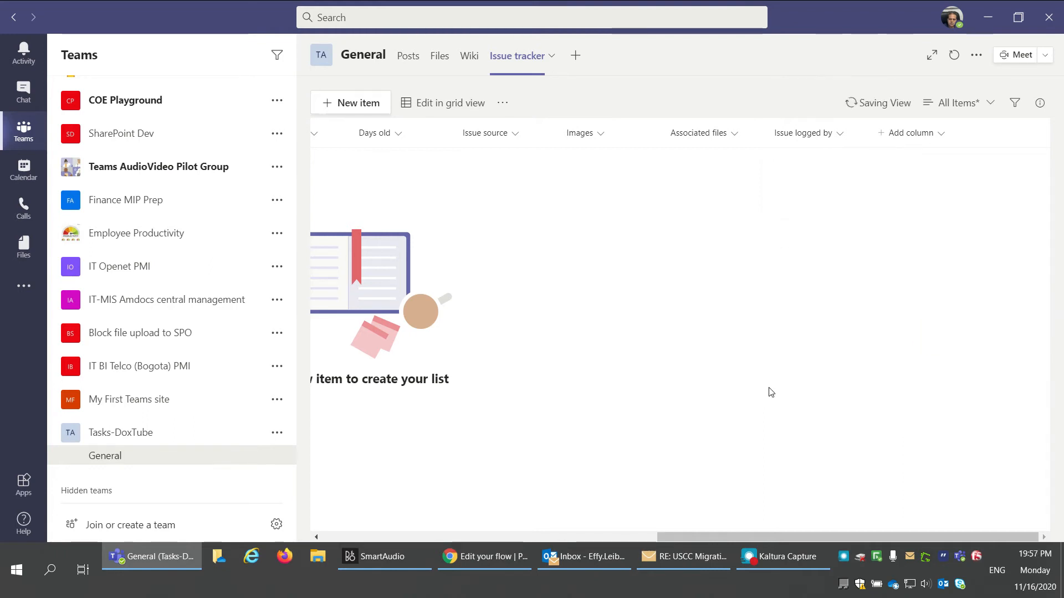
{"action": "left_click", "coordinate": [469, 534]}
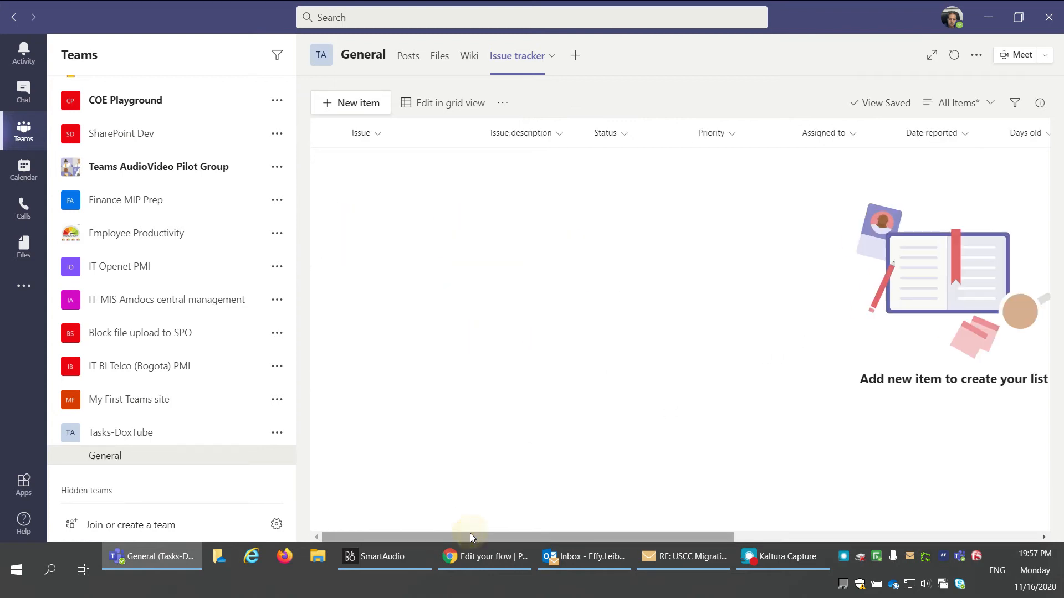
{"action": "left_click", "coordinate": [490, 558]}
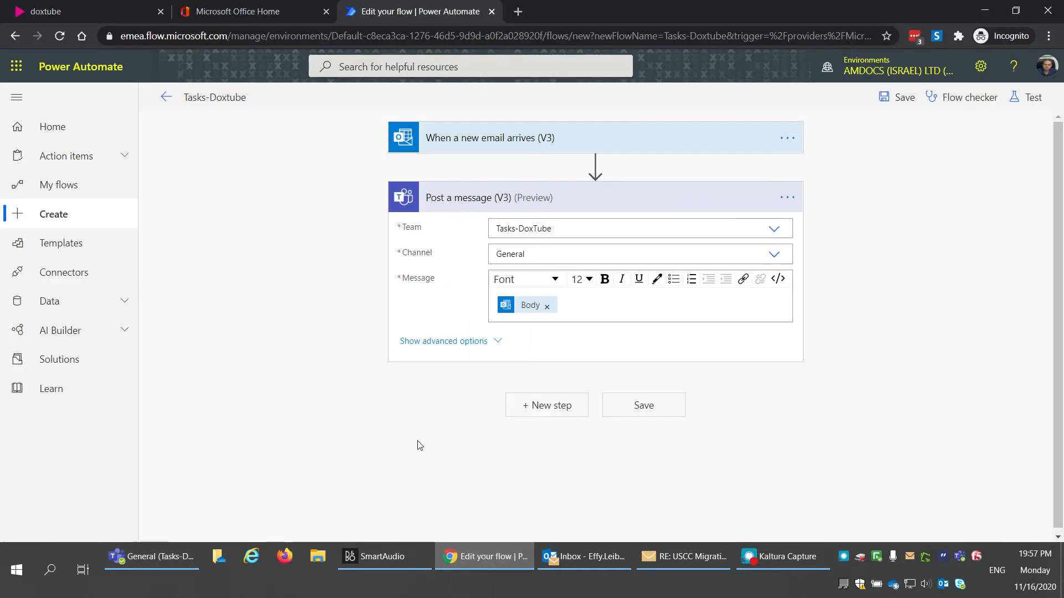
Step: Add a SharePoint 'Create item' action below 'Post a message', then return to Teams
{"action": "left_click", "coordinate": [445, 205]}
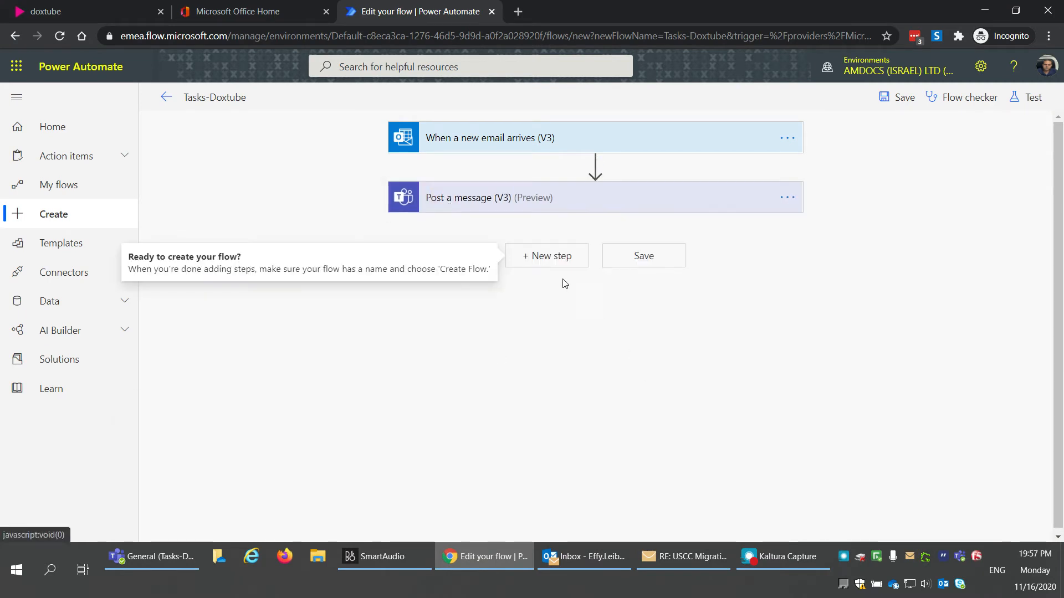
{"action": "left_click", "coordinate": [553, 256]}
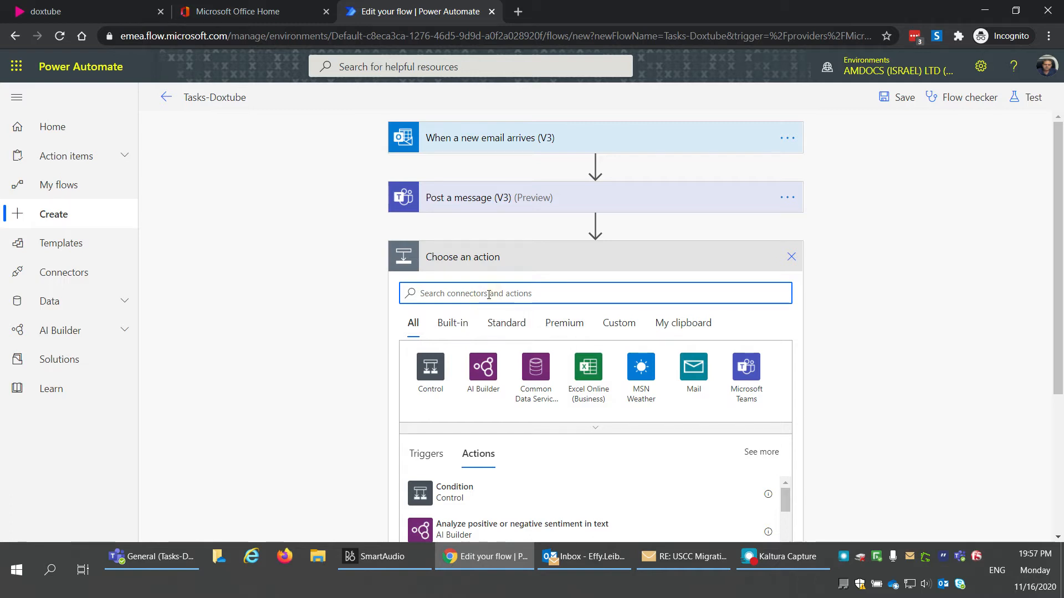
{"action": "type", "text": "item"}
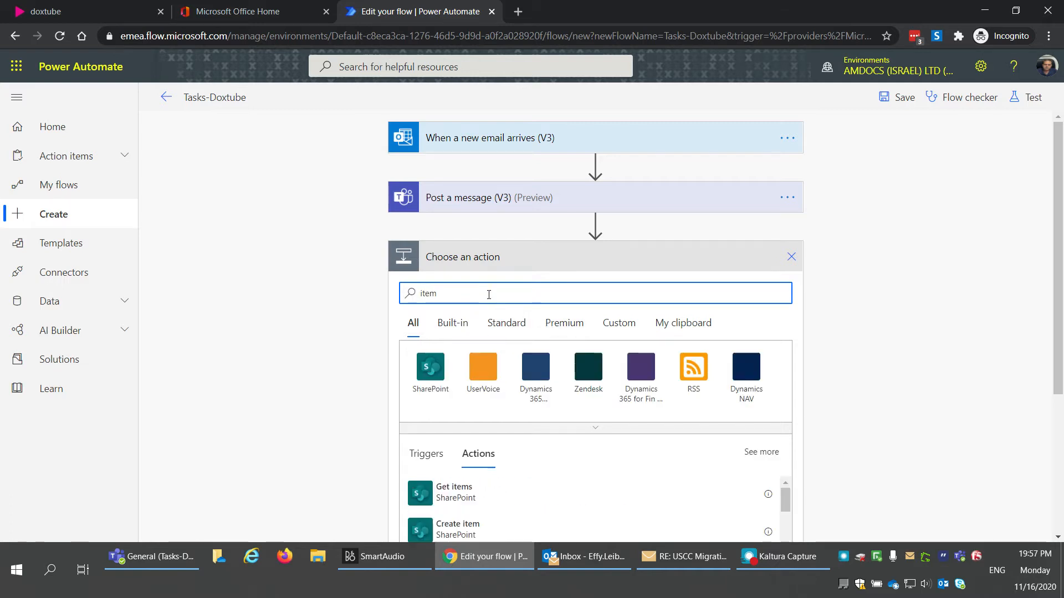
{"action": "scroll", "coordinate": [344, 404], "scroll_direction": "down", "scroll_amount": 4}
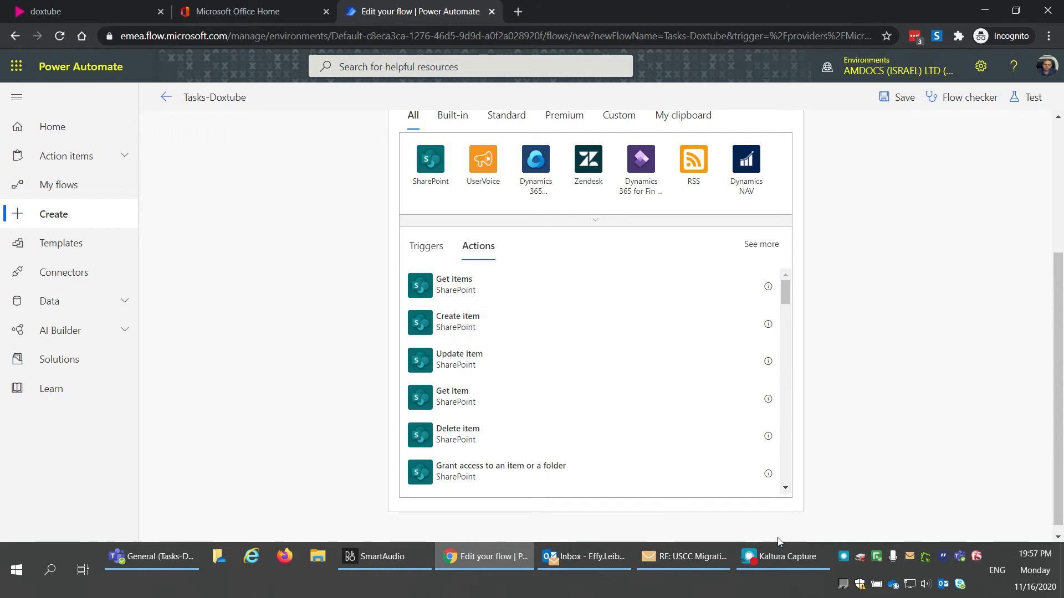
{"action": "left_click", "coordinate": [784, 556]}
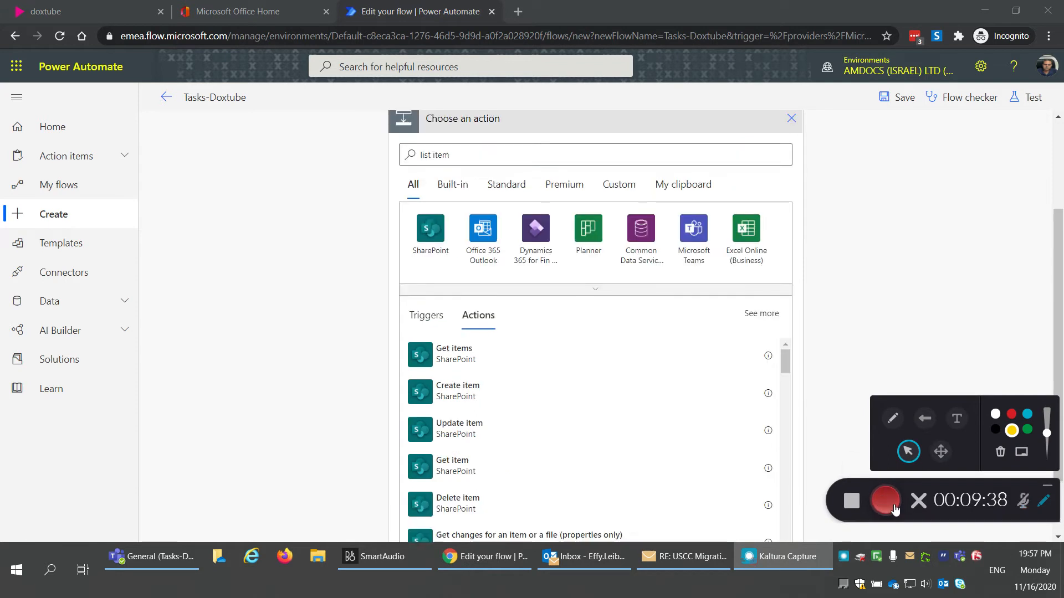
{"action": "left_click", "coordinate": [480, 396]}
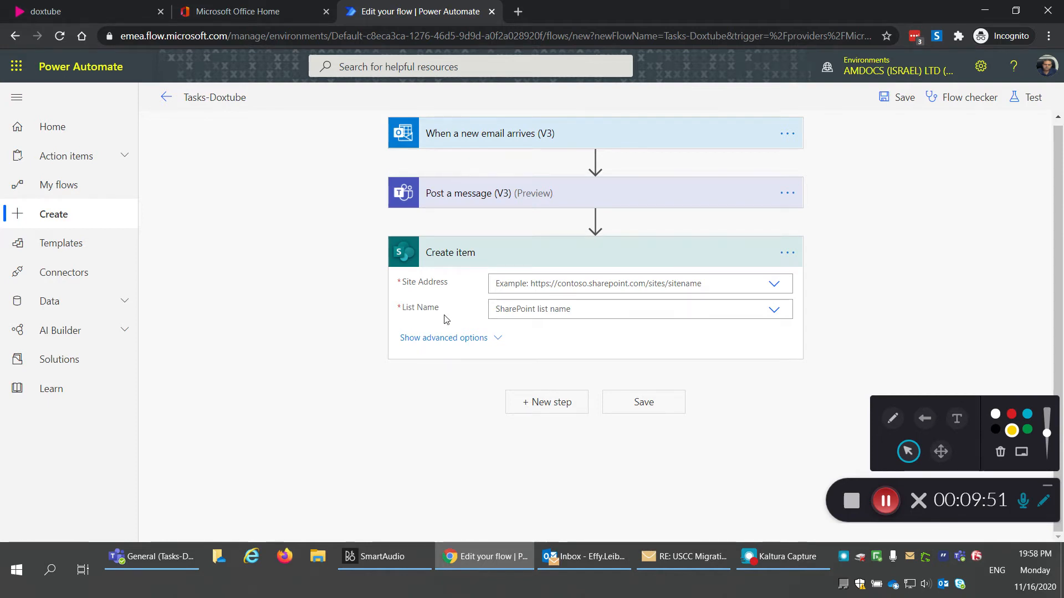
{"action": "left_click", "coordinate": [176, 557]}
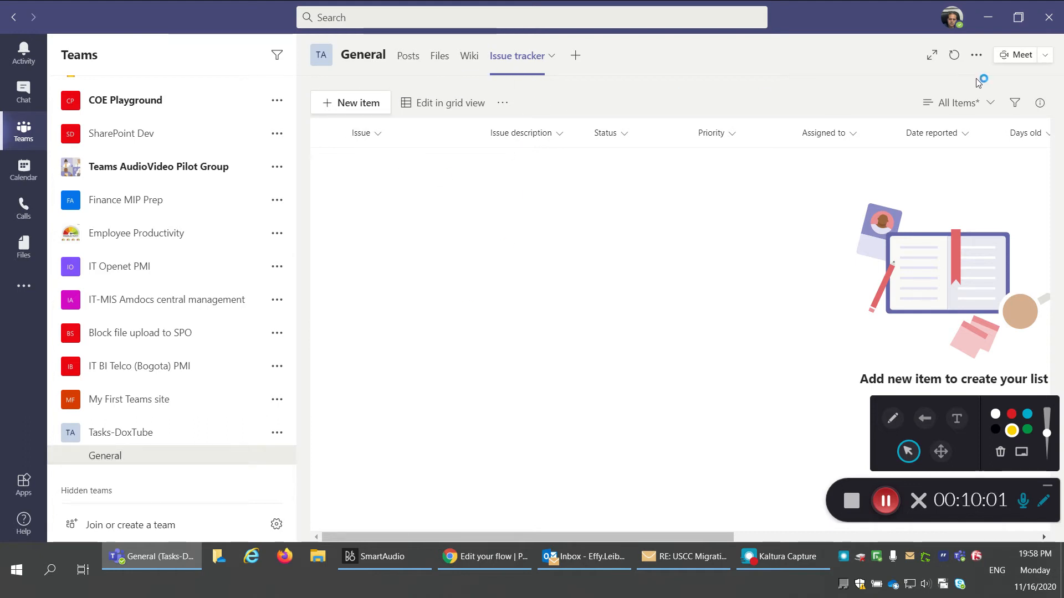
Step: Show the General channel's Files tab and open its files in SharePoint
{"action": "left_click", "coordinate": [980, 60]}
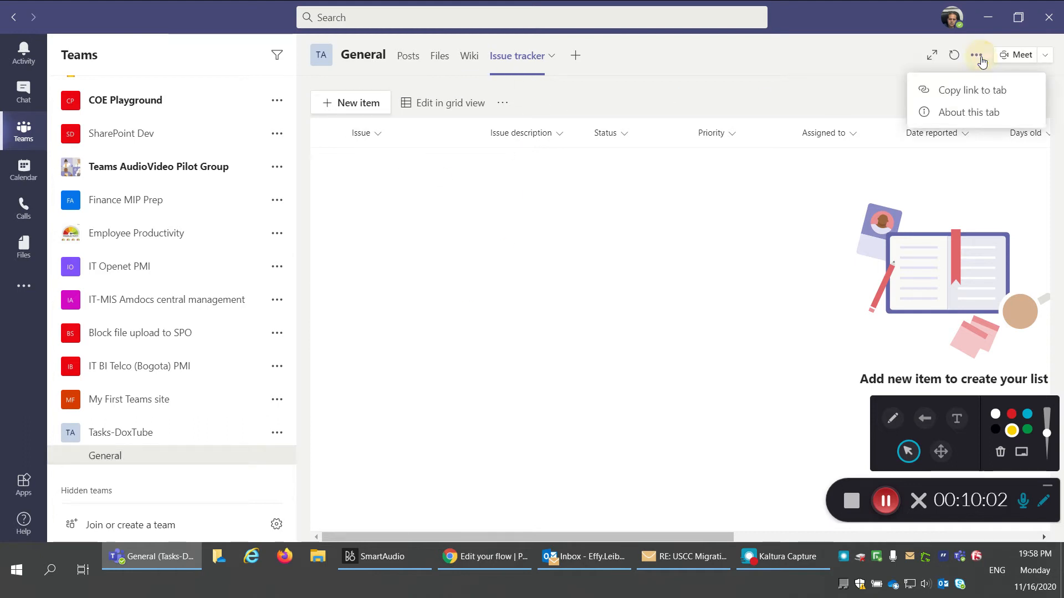
{"action": "left_click", "coordinate": [744, 83]}
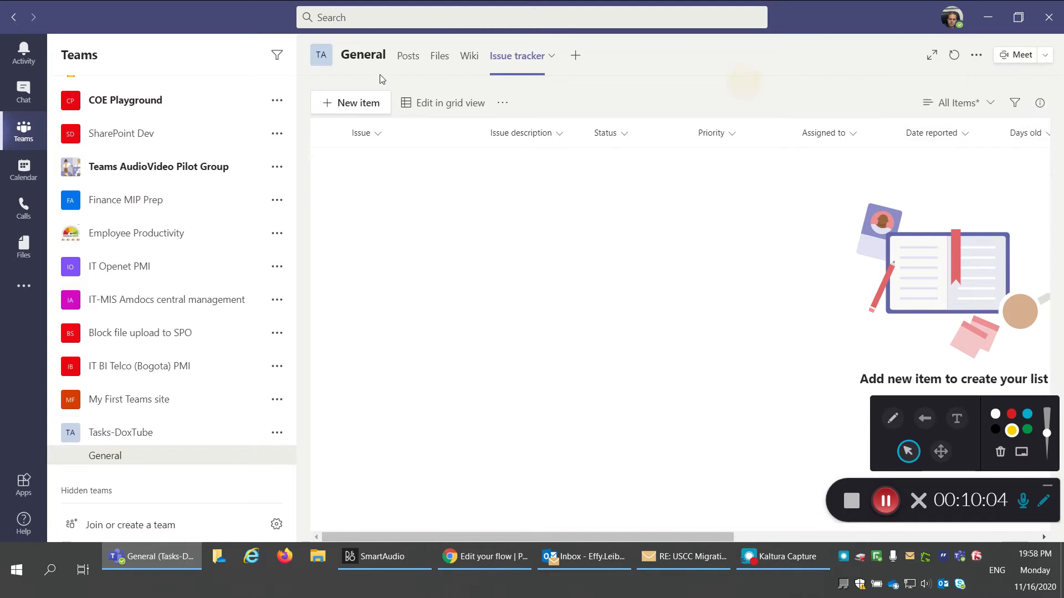
{"action": "left_click", "coordinate": [442, 65]}
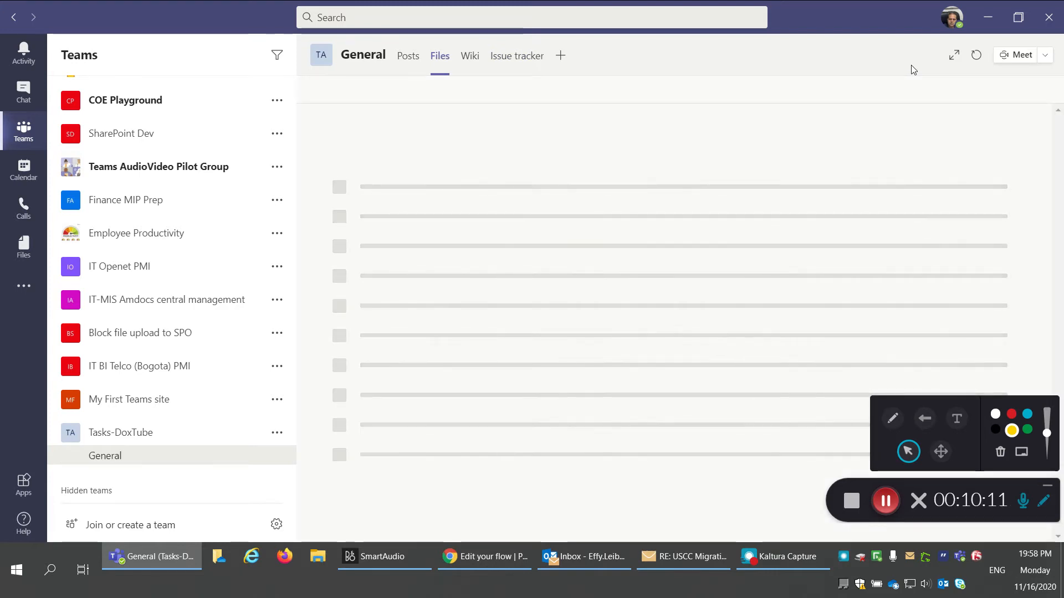
{"action": "left_click", "coordinate": [277, 434]}
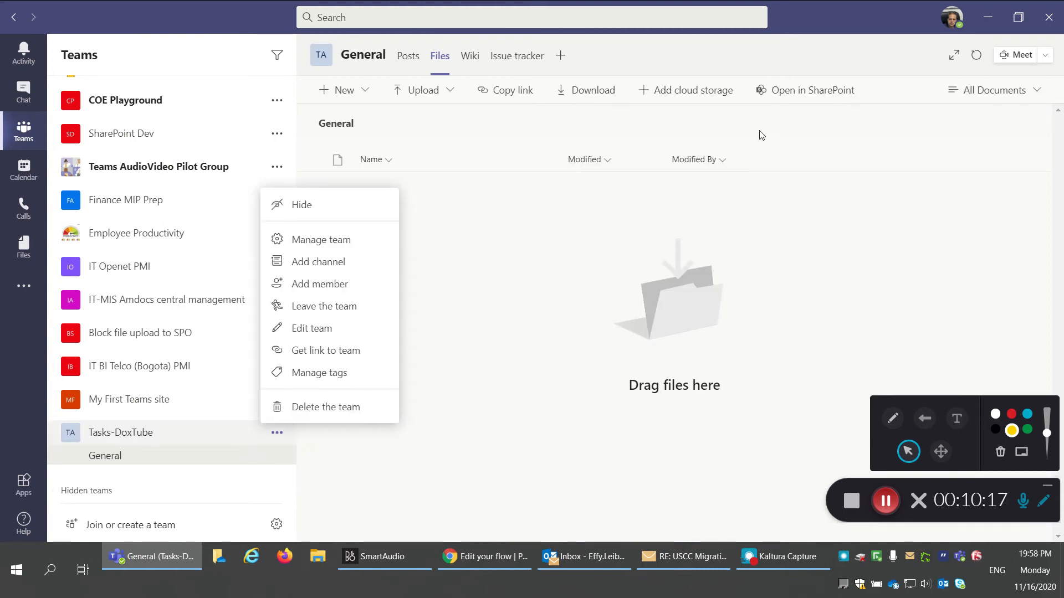
{"action": "left_click", "coordinate": [825, 58]}
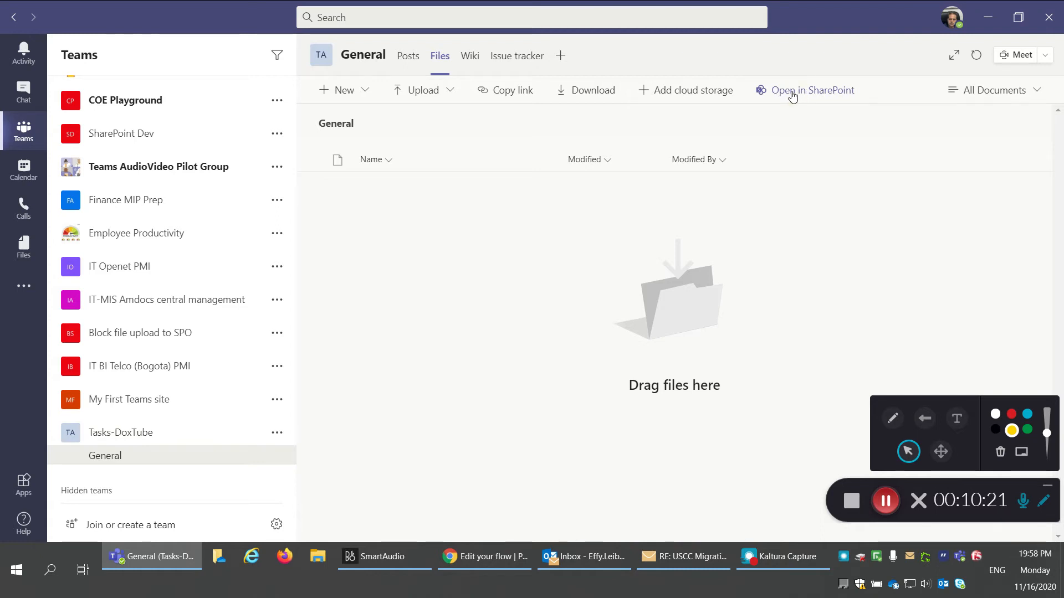
{"action": "left_click", "coordinate": [792, 95]}
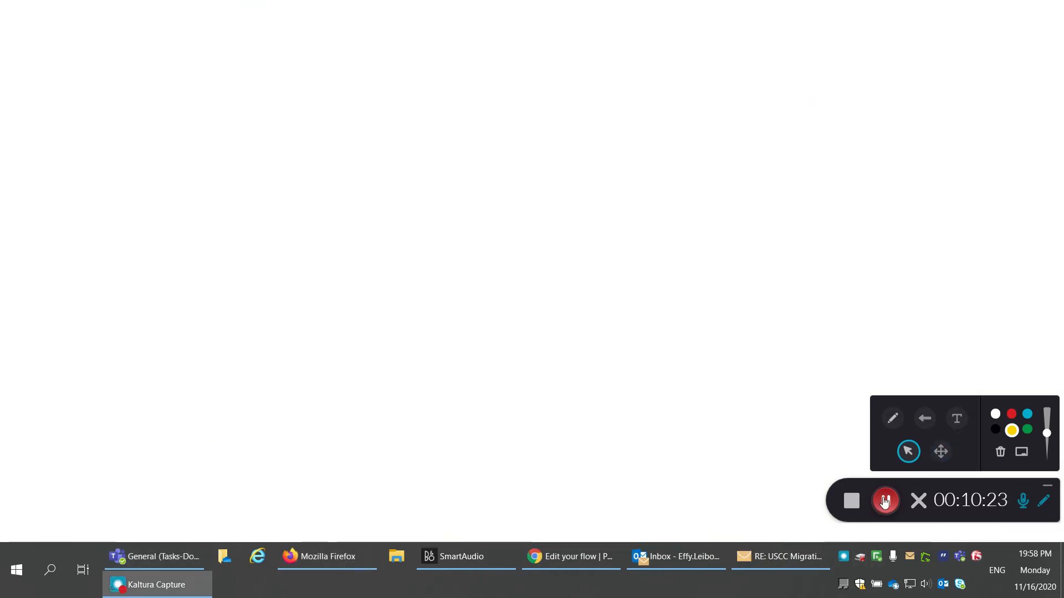
Step: Open the Issue tracker list via the site's Site contents, then go back to the flow editor
{"action": "left_click", "coordinate": [885, 500]}
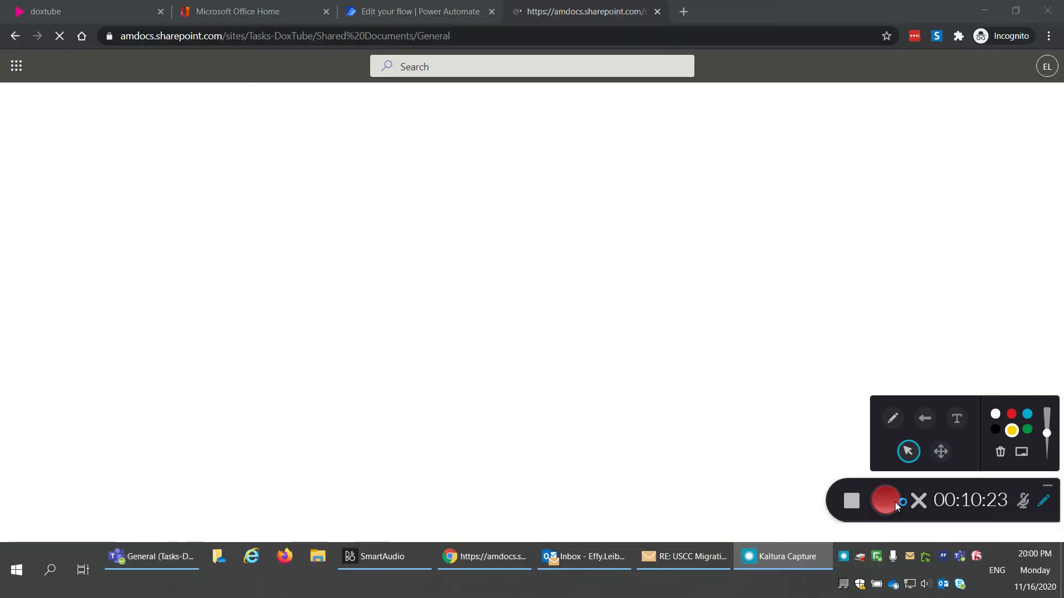
{"action": "left_click", "coordinate": [896, 502]}
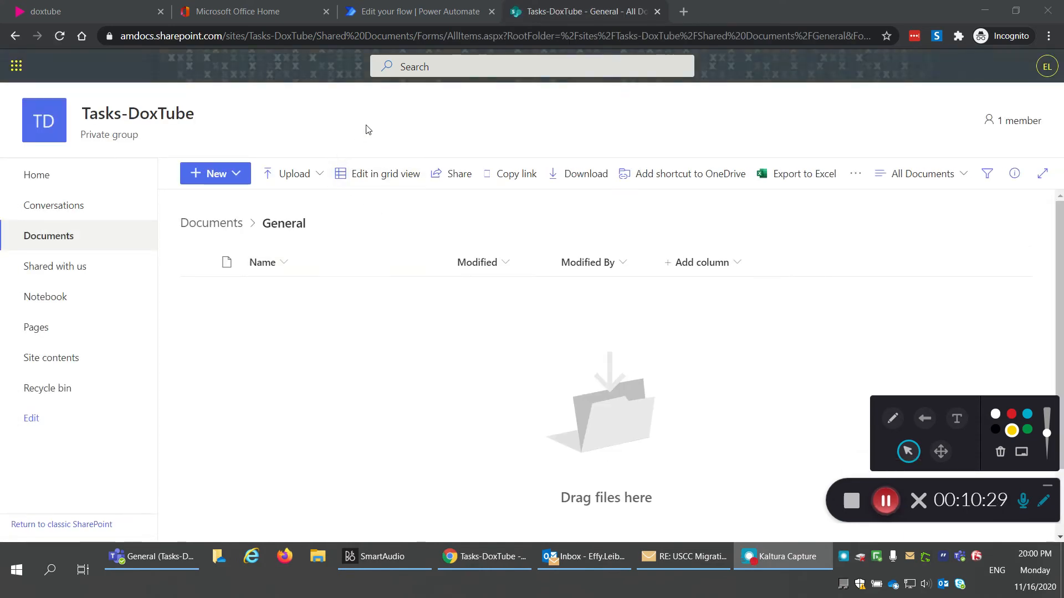
{"action": "left_click", "coordinate": [173, 555]}
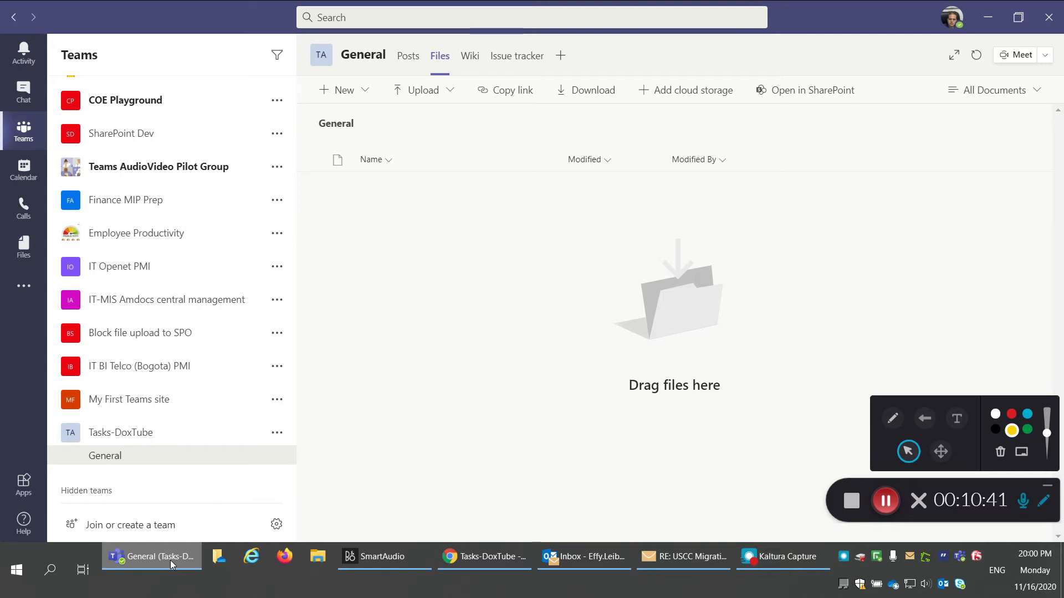
{"action": "left_click", "coordinate": [170, 561]}
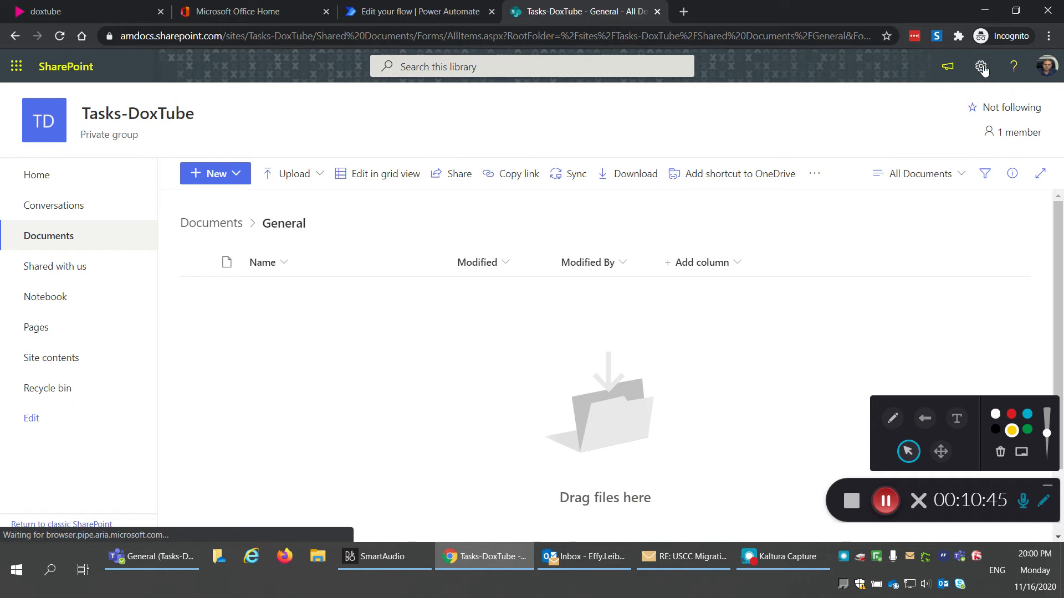
{"action": "left_click", "coordinate": [64, 360]}
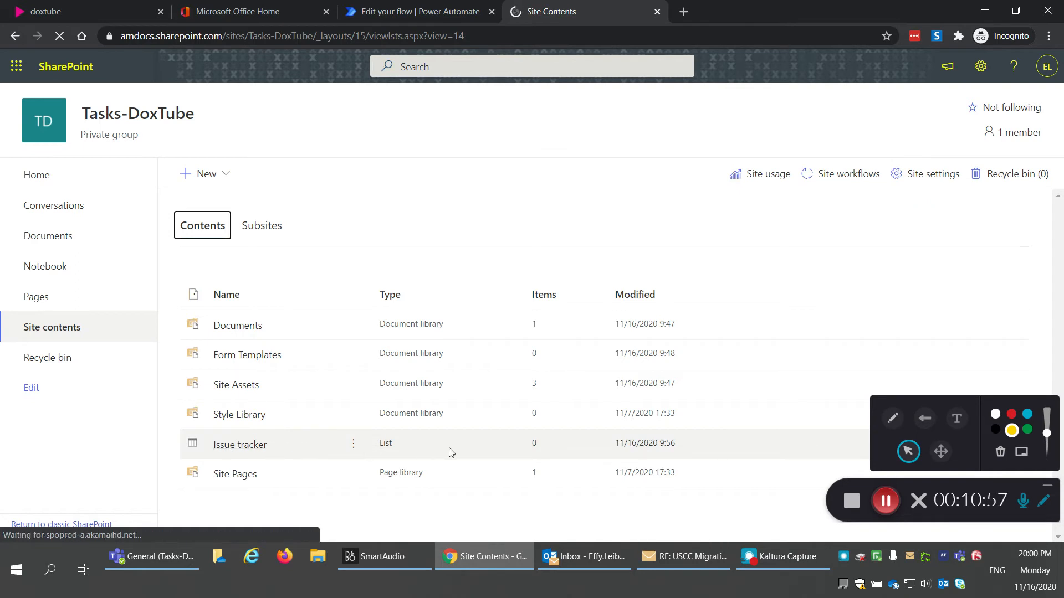
{"action": "left_click", "coordinate": [239, 445]}
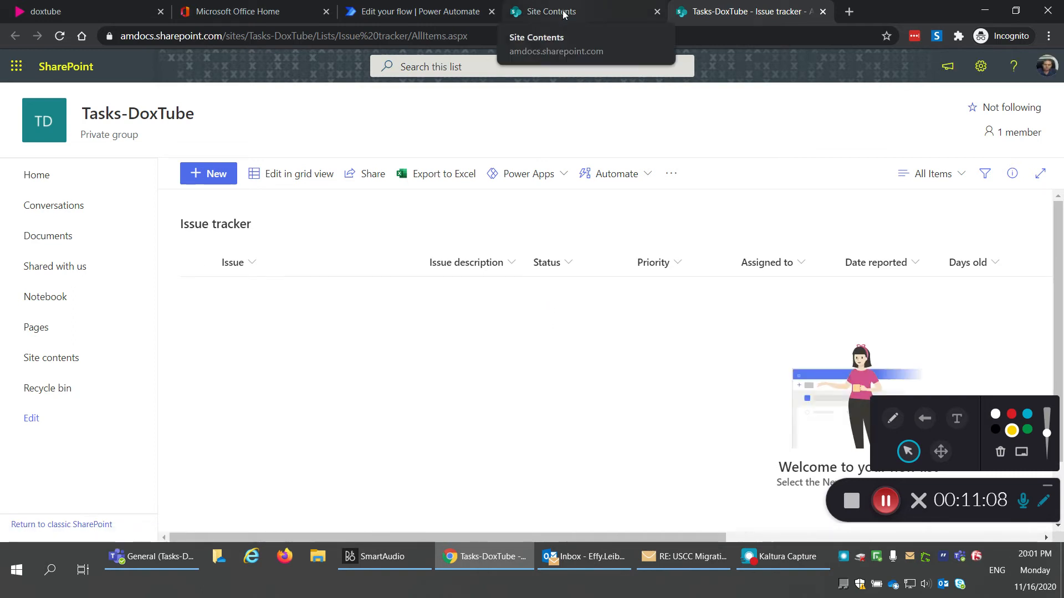
{"action": "left_click", "coordinate": [425, 12]}
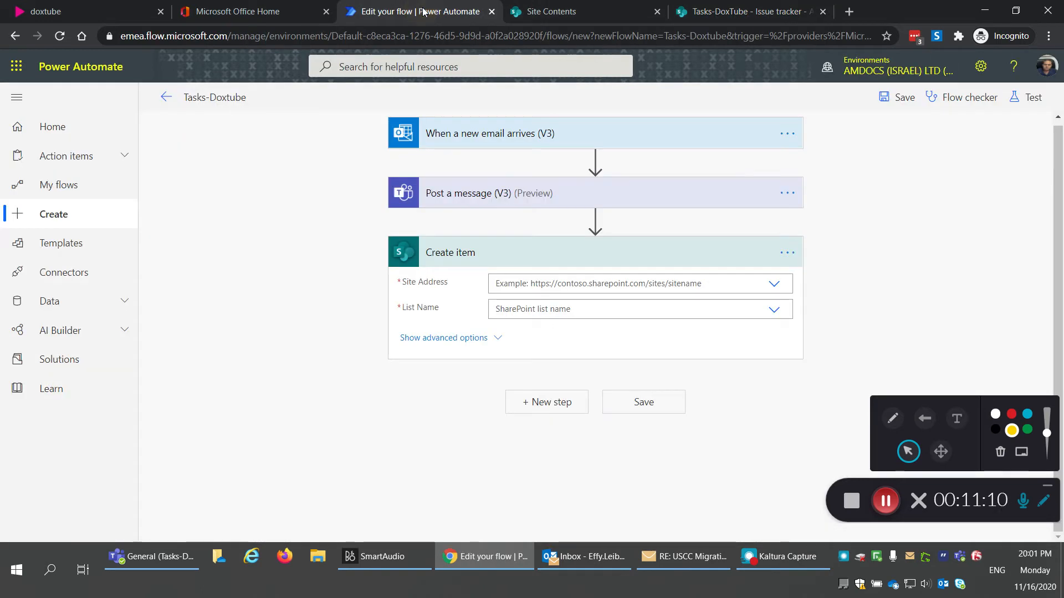
Step: Copy the Tasks-DoxTube site portion of the Issue tracker page's web address
{"action": "left_click", "coordinate": [535, 287]}
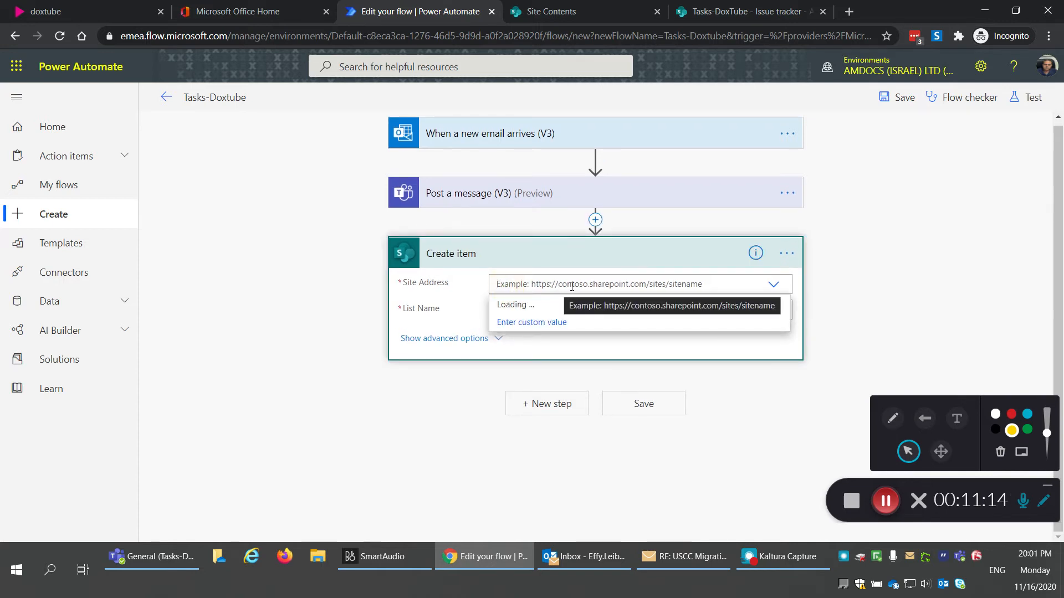
{"action": "scroll", "coordinate": [610, 399], "scroll_direction": "down", "scroll_amount": 2}
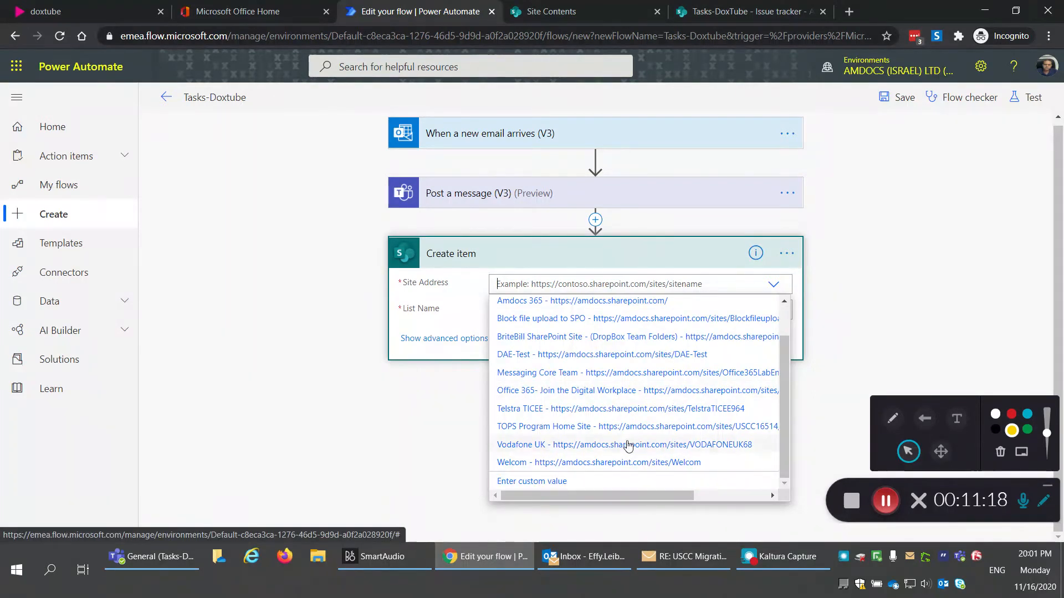
{"action": "scroll", "coordinate": [626, 438], "scroll_direction": "up", "scroll_amount": 2}
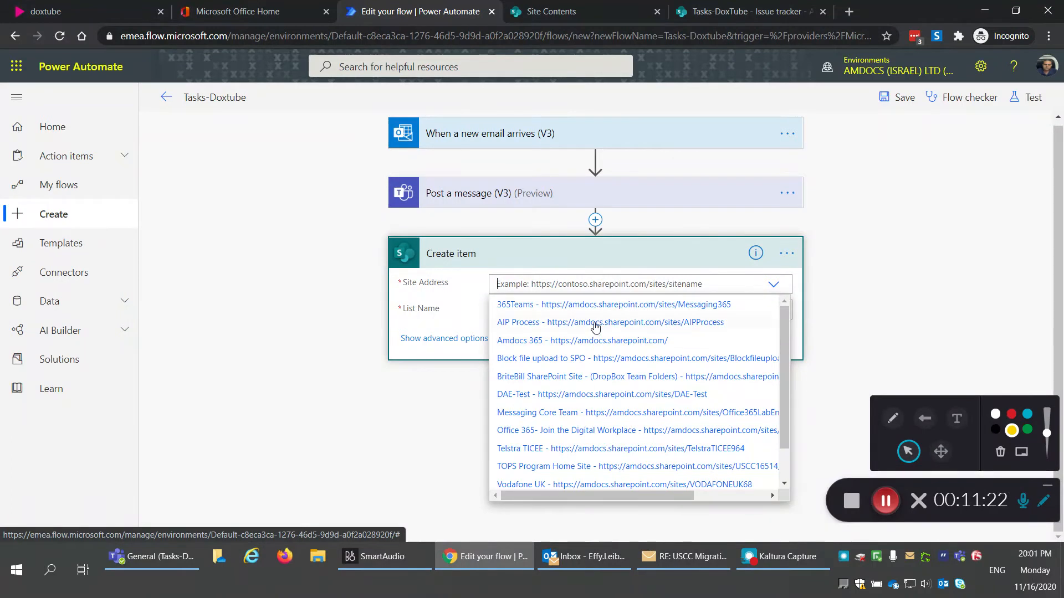
{"action": "left_click", "coordinate": [748, 11]}
{"action": "left_click", "coordinate": [314, 34]}
{"action": "left_click_drag", "start_coordinate": [344, 35], "coordinate": [121, 35]}
{"action": "key", "text": "ctrl+c"}
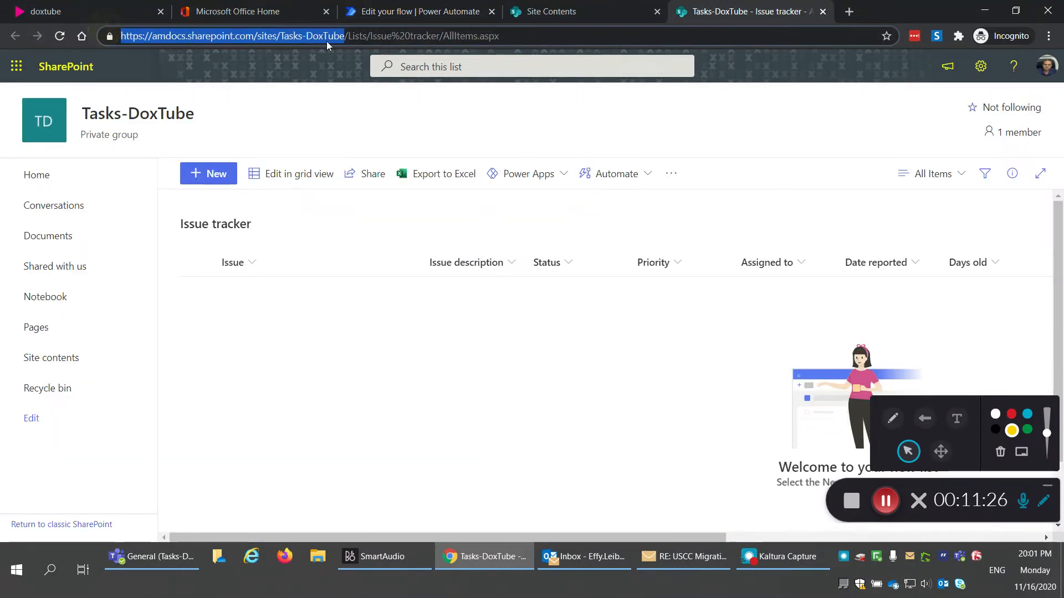
Step: Paste the Tasks-DoxTube site as a custom Site Address and show the site's lists
{"action": "left_click", "coordinate": [415, 11]}
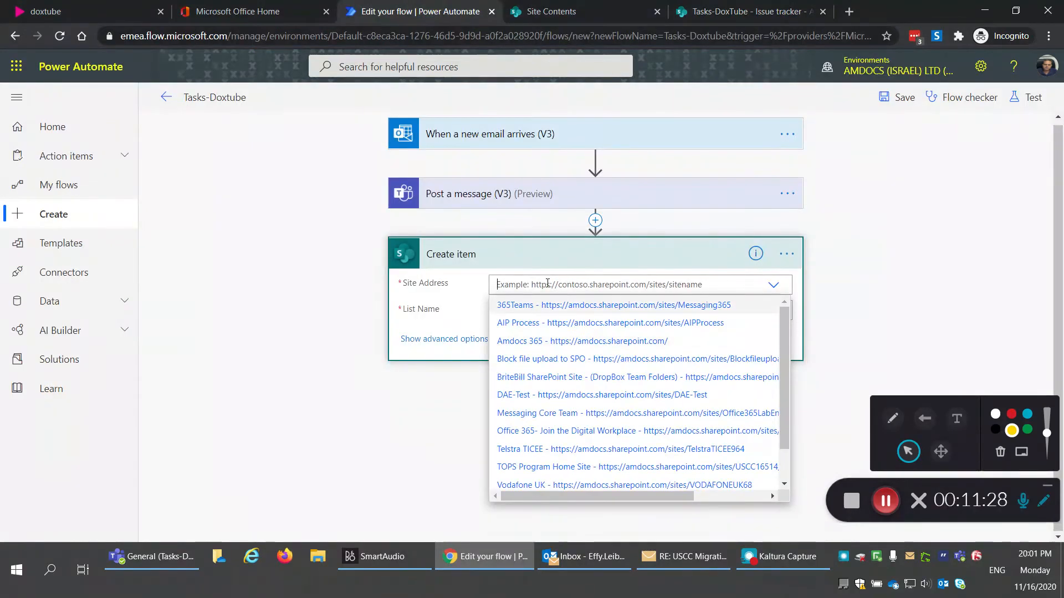
{"action": "key", "text": "ctrl+v"}
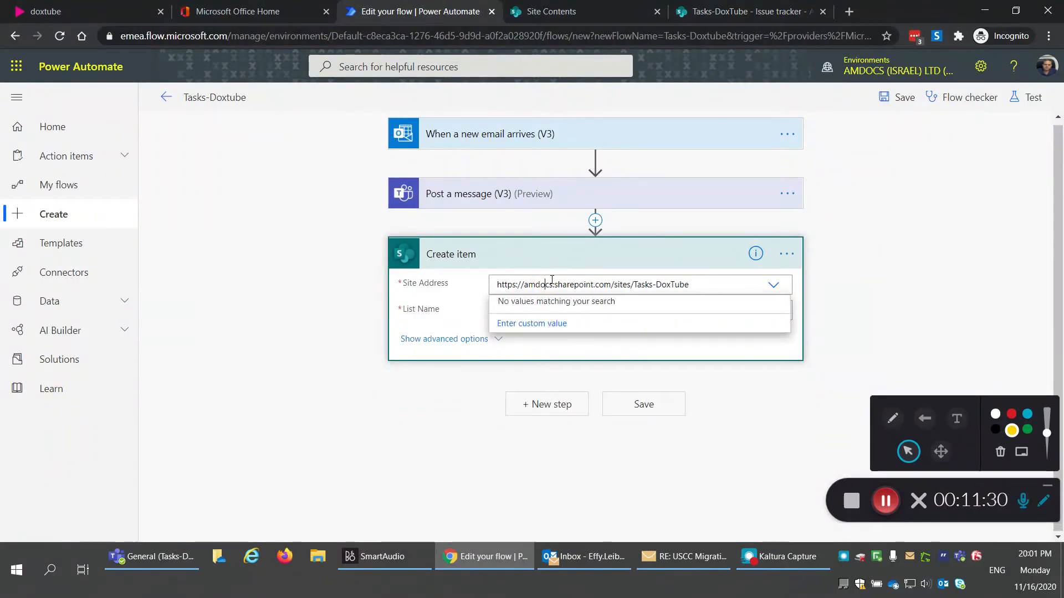
{"action": "left_click", "coordinate": [447, 299]}
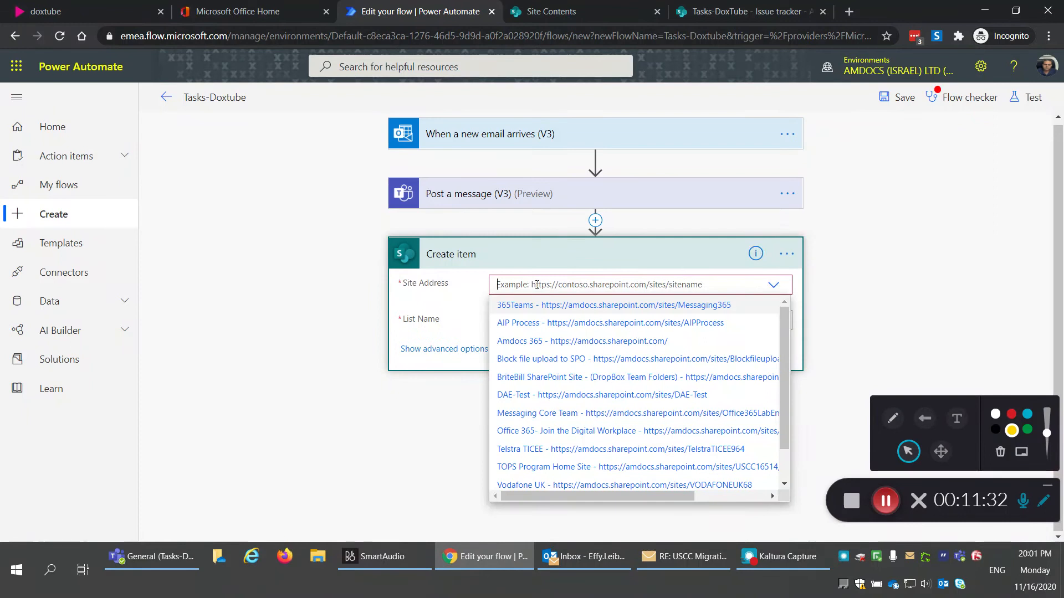
{"action": "key", "text": "ctrl+v"}
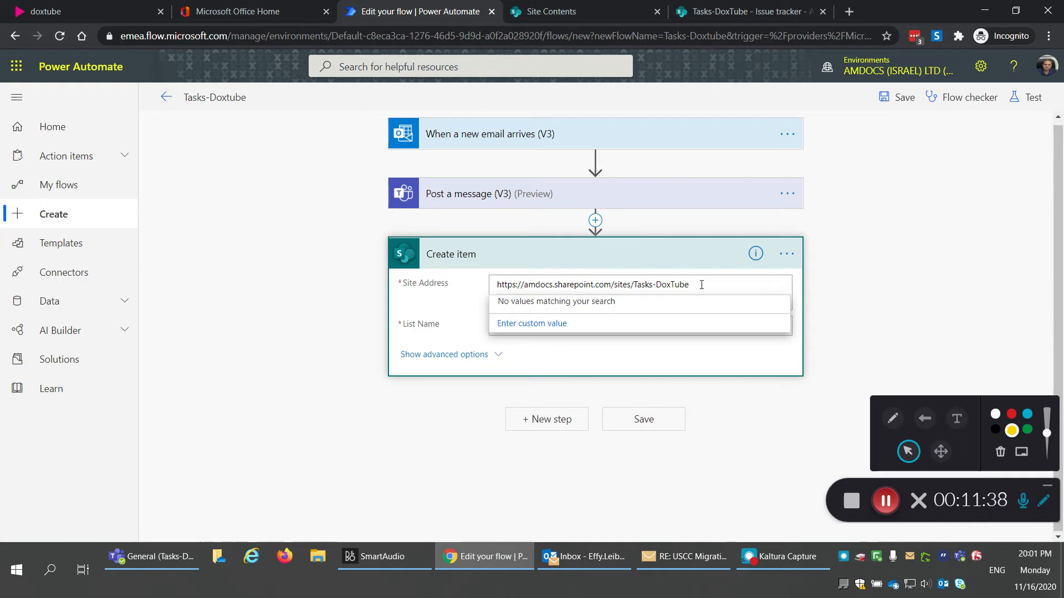
{"action": "left_click", "coordinate": [552, 327]}
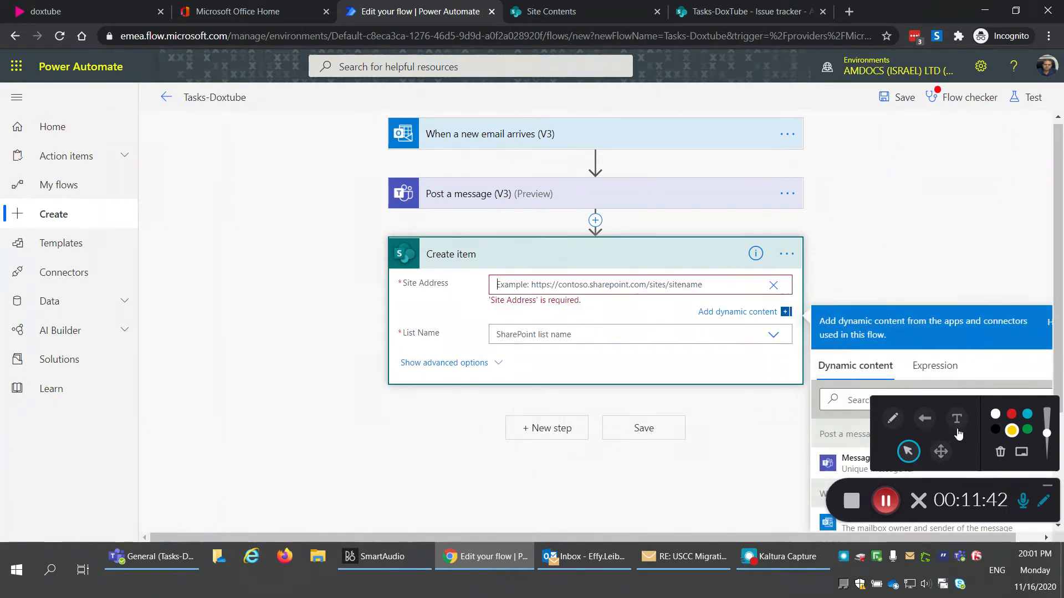
{"action": "left_click", "coordinate": [885, 502]}
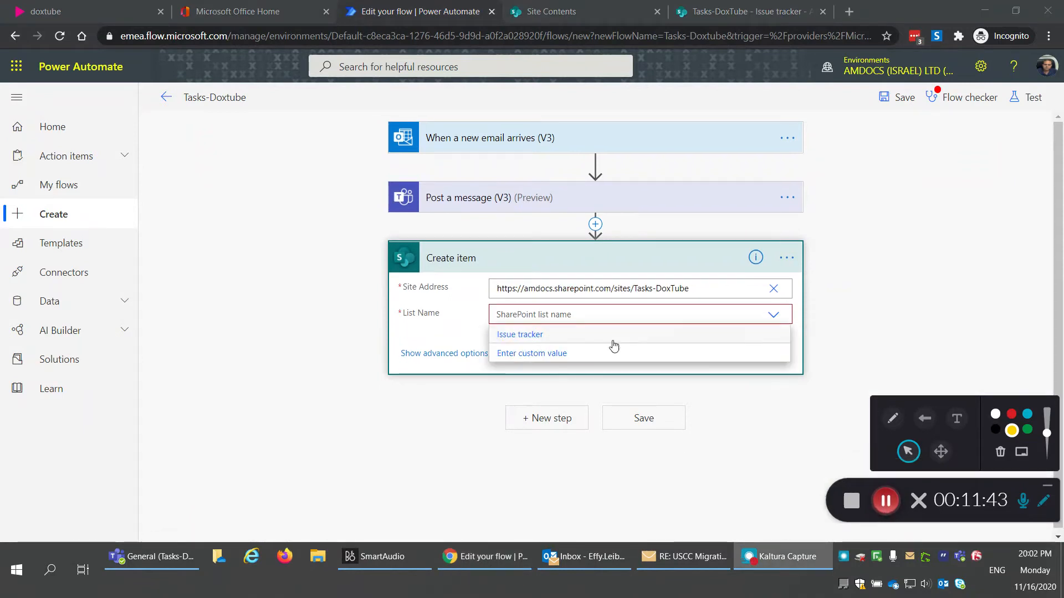
Step: Target the Issue tracker list, with the email Subject as title and priority Critical
{"action": "left_click", "coordinate": [517, 335]}
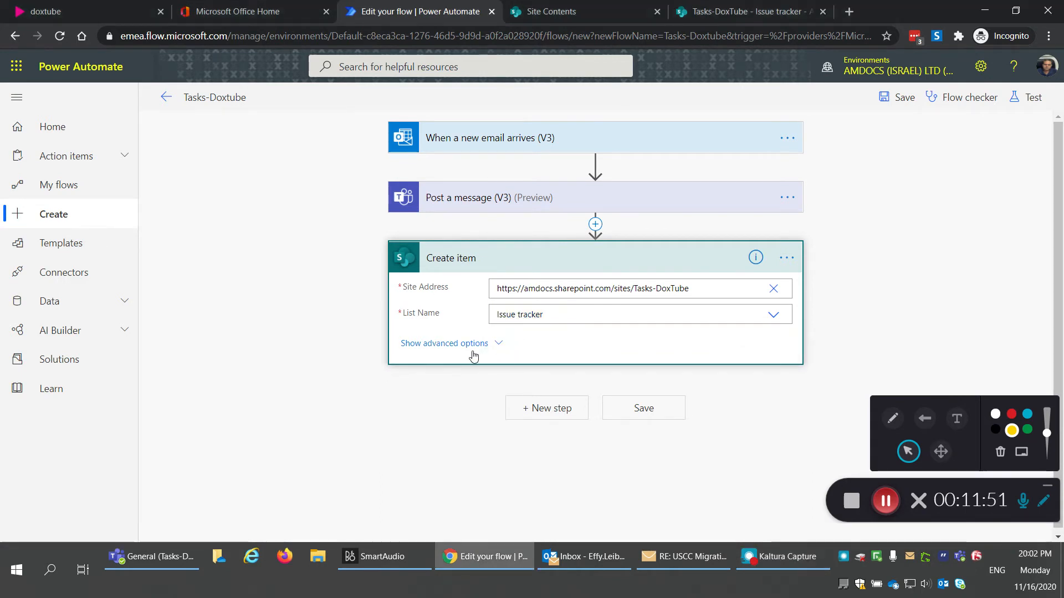
{"action": "scroll", "coordinate": [335, 374], "scroll_direction": "down", "scroll_amount": 1}
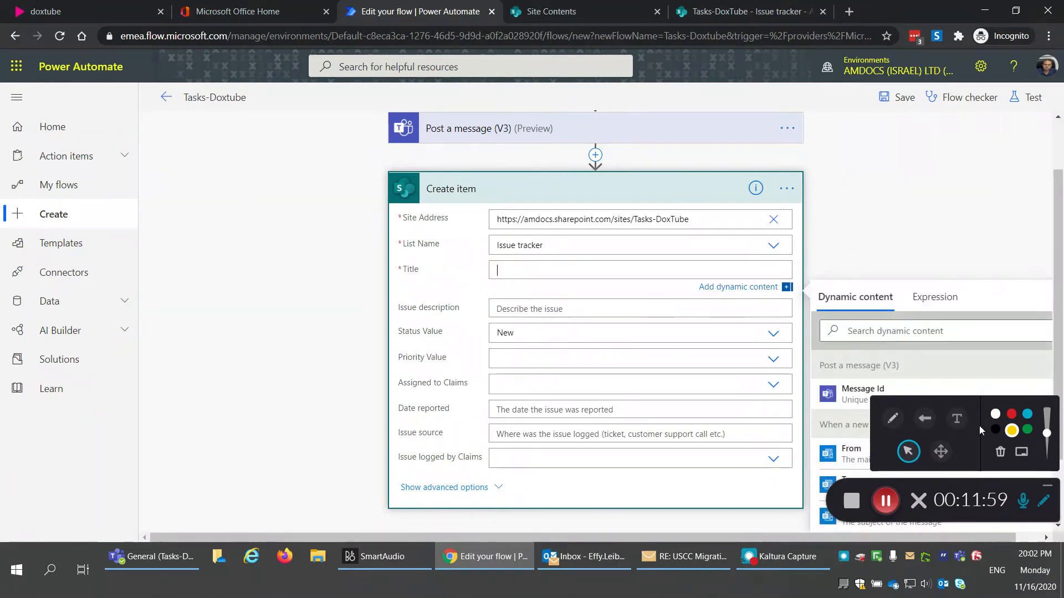
{"action": "left_click", "coordinate": [1044, 500]}
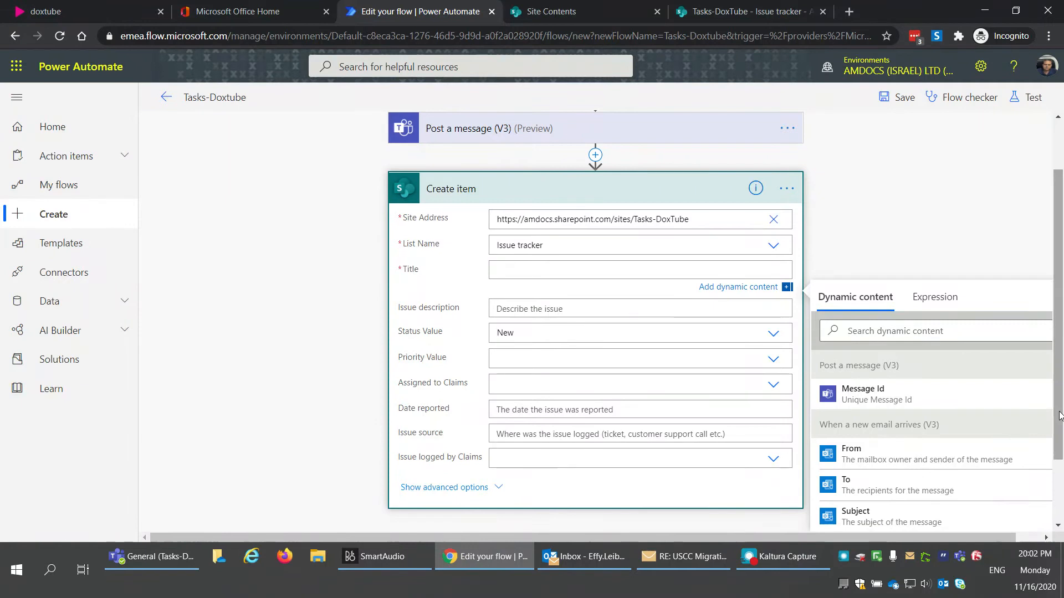
{"action": "scroll", "coordinate": [1058, 461], "scroll_direction": "down", "scroll_amount": 2}
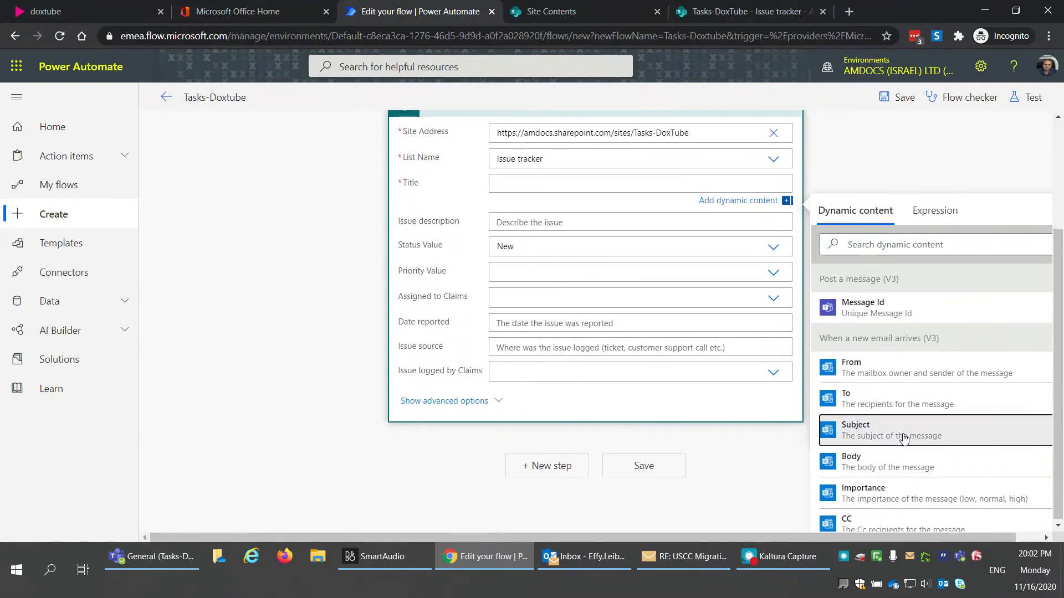
{"action": "left_click", "coordinate": [903, 437]}
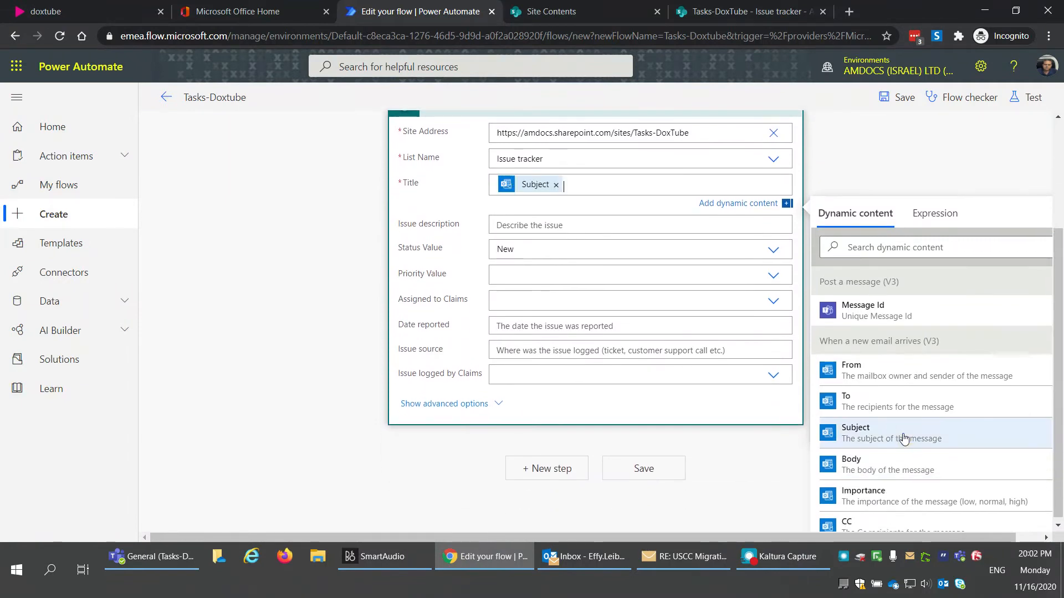
{"action": "left_click", "coordinate": [534, 276]}
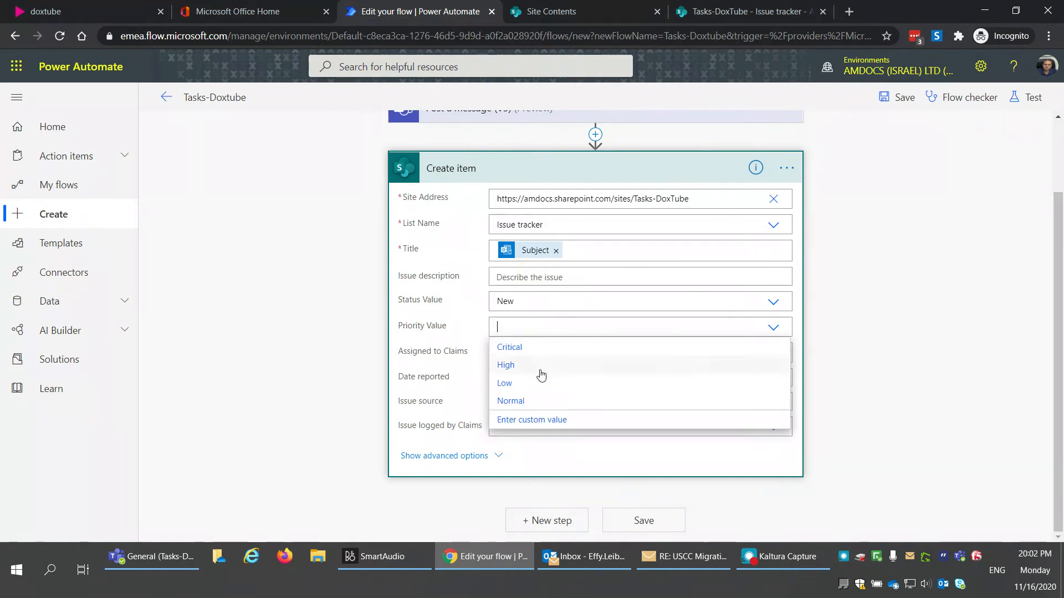
{"action": "left_click", "coordinate": [531, 348]}
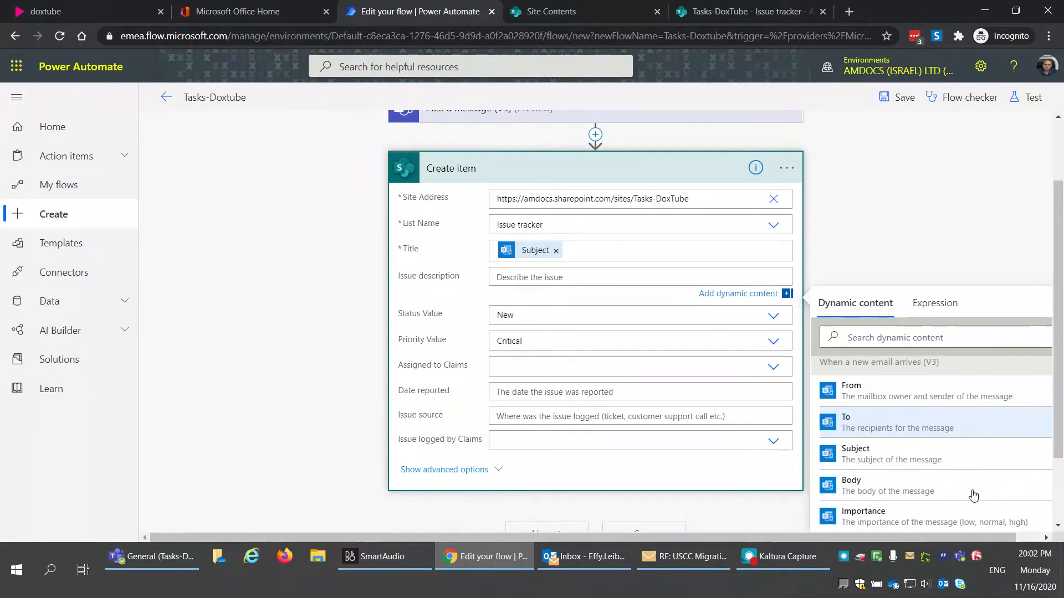
Step: Use the email Body as the issue description and save the Tasks-Doxtube flow
{"action": "left_click", "coordinate": [918, 495]}
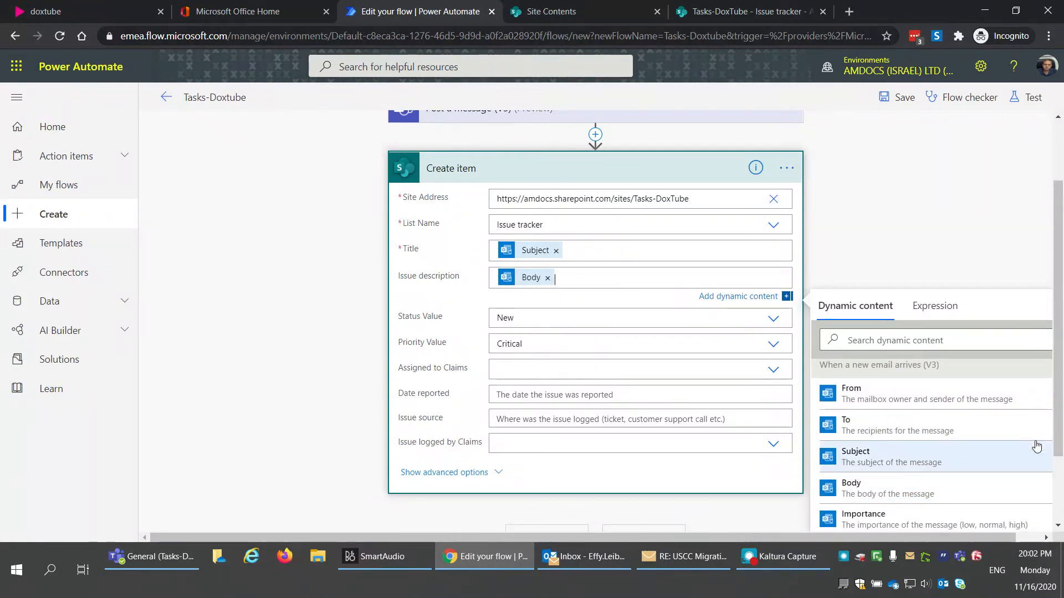
{"action": "scroll", "coordinate": [844, 500], "scroll_direction": "down", "scroll_amount": 2}
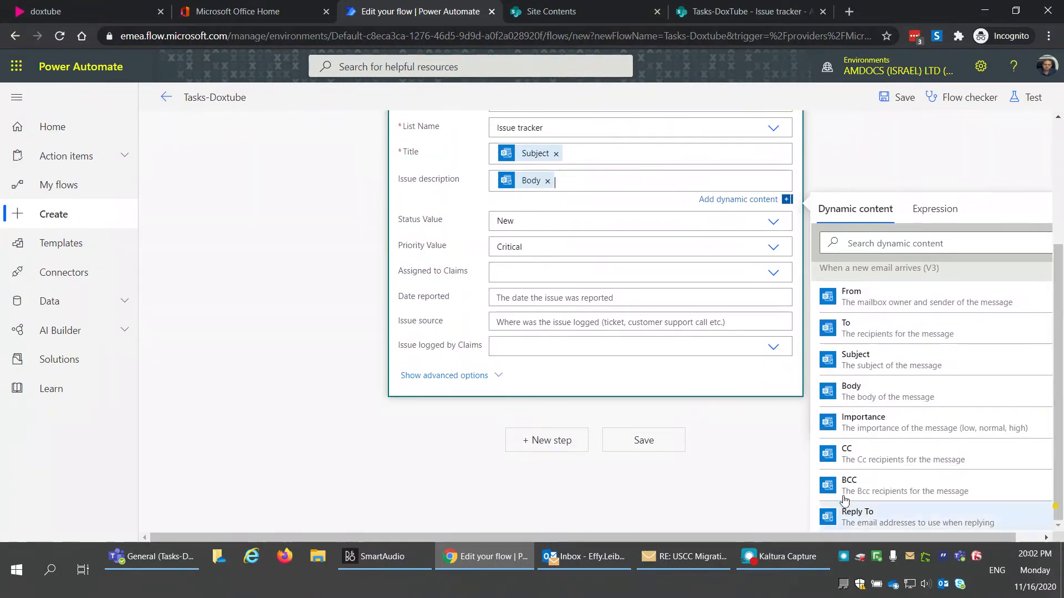
{"action": "left_click", "coordinate": [646, 441]}
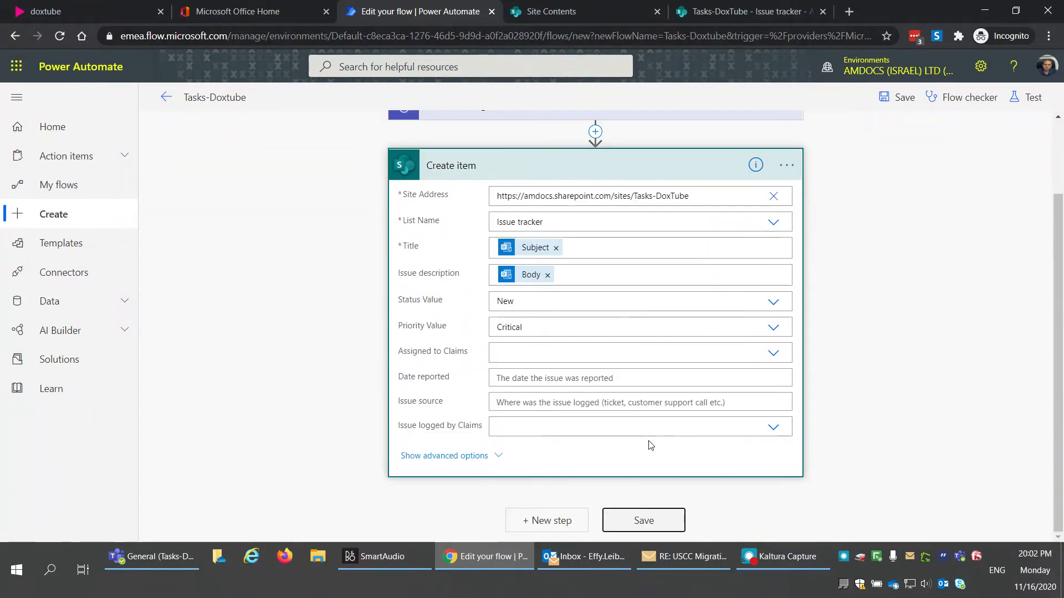
{"action": "left_click", "coordinate": [649, 521]}
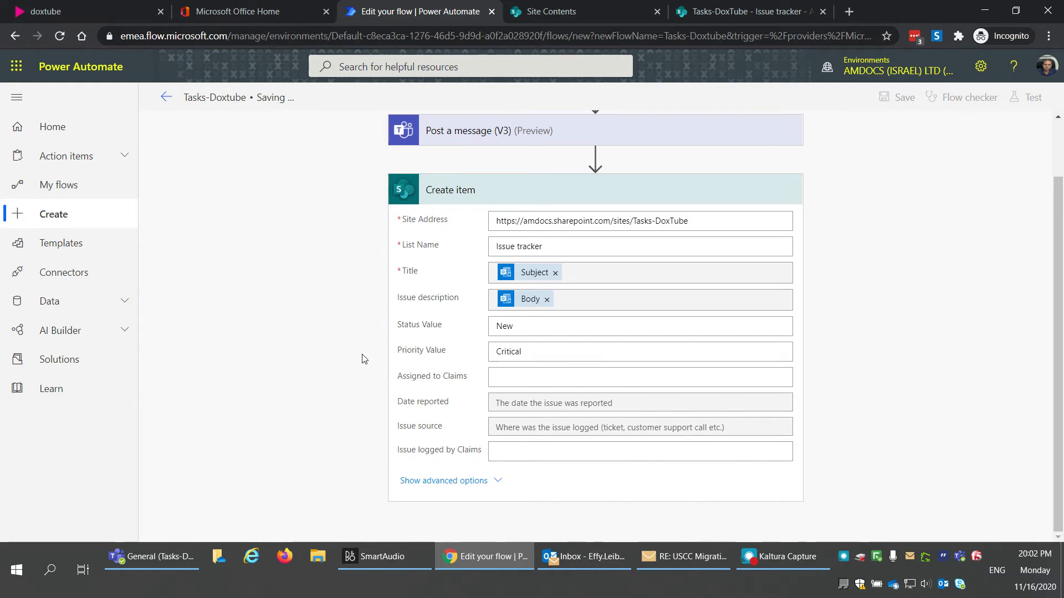
Step: Search Outlook for '_wnt', filter to unread, and open the closed WinRM service alert
{"action": "left_click", "coordinate": [585, 556]}
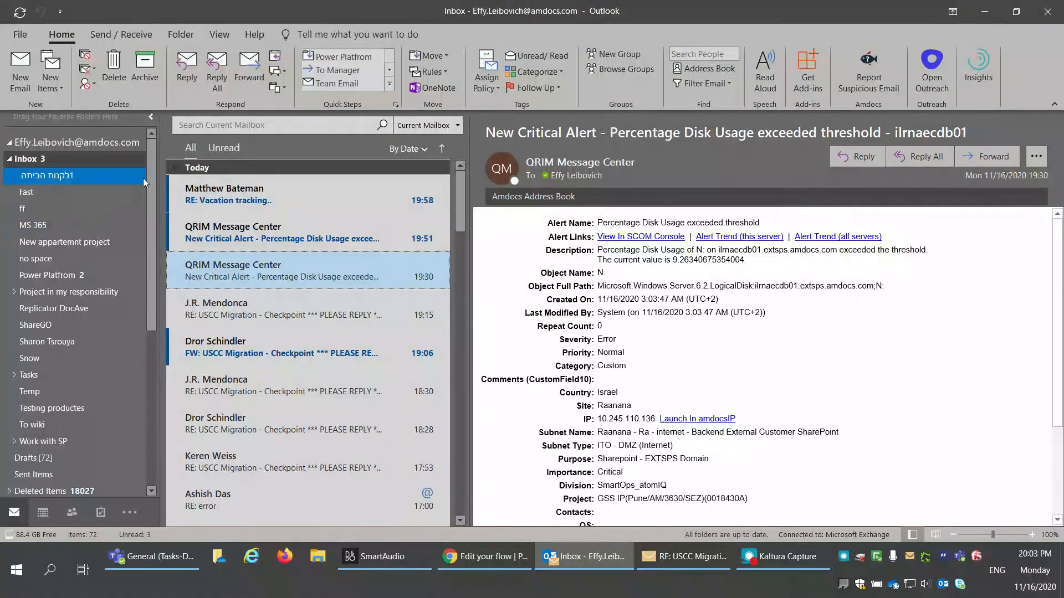
{"action": "left_click", "coordinate": [205, 126]}
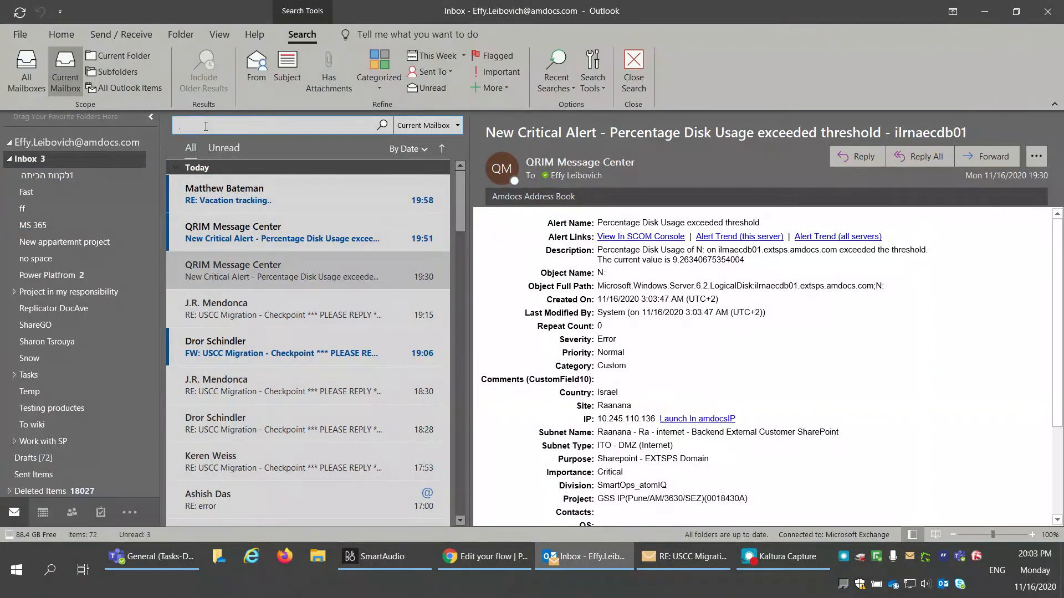
{"action": "type", "text": "_wnt"}
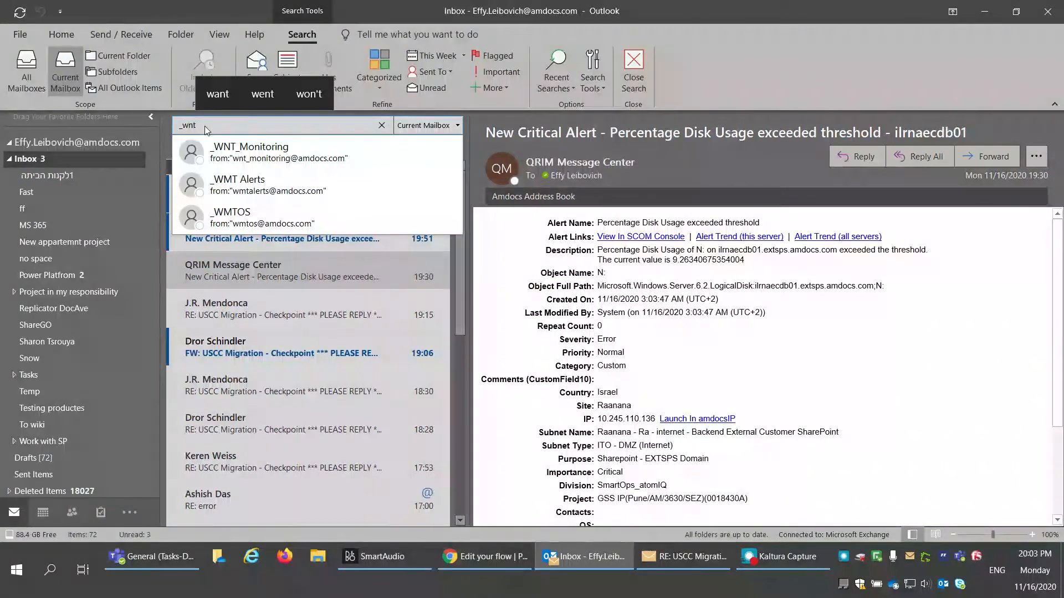
{"action": "key", "text": "Return"}
{"action": "left_click", "coordinate": [241, 158]}
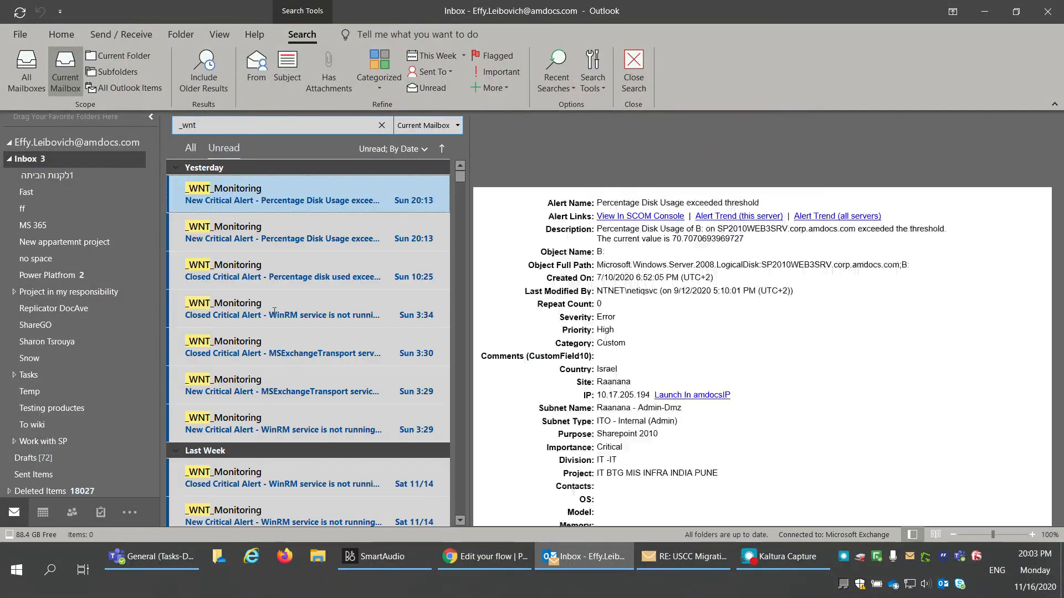
{"action": "left_click", "coordinate": [280, 309]}
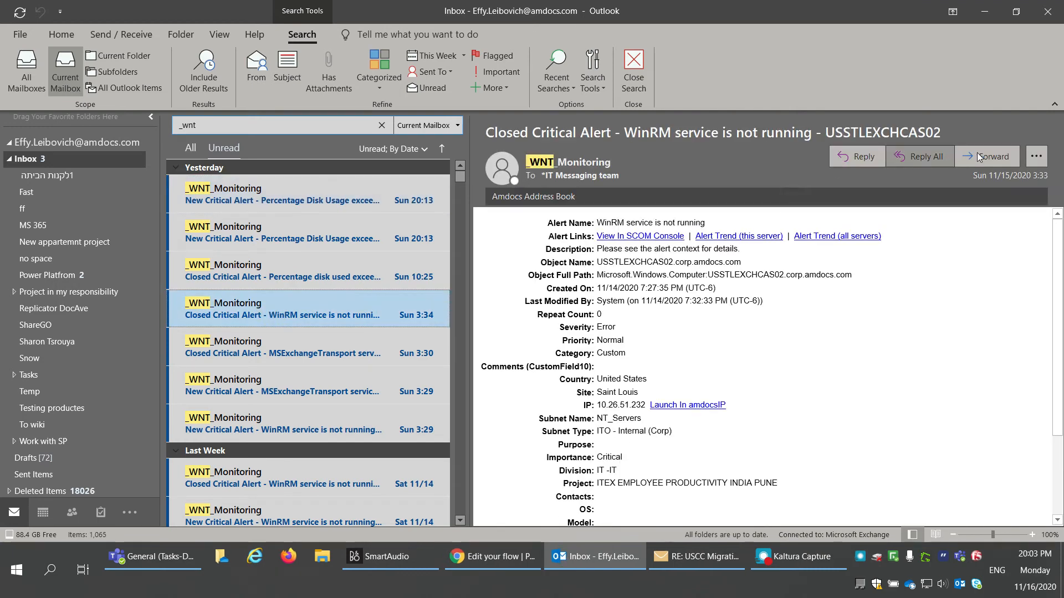
Step: Forward the WinRM alert from the alert-center account, addressed to yourself
{"action": "left_click", "coordinate": [986, 158]}
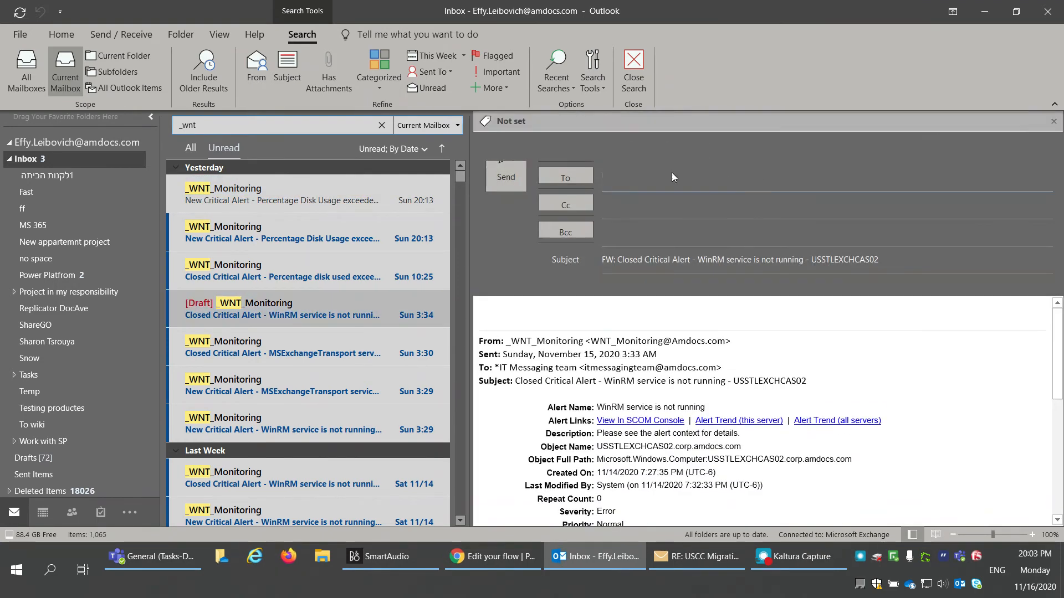
{"action": "left_click", "coordinate": [583, 175]}
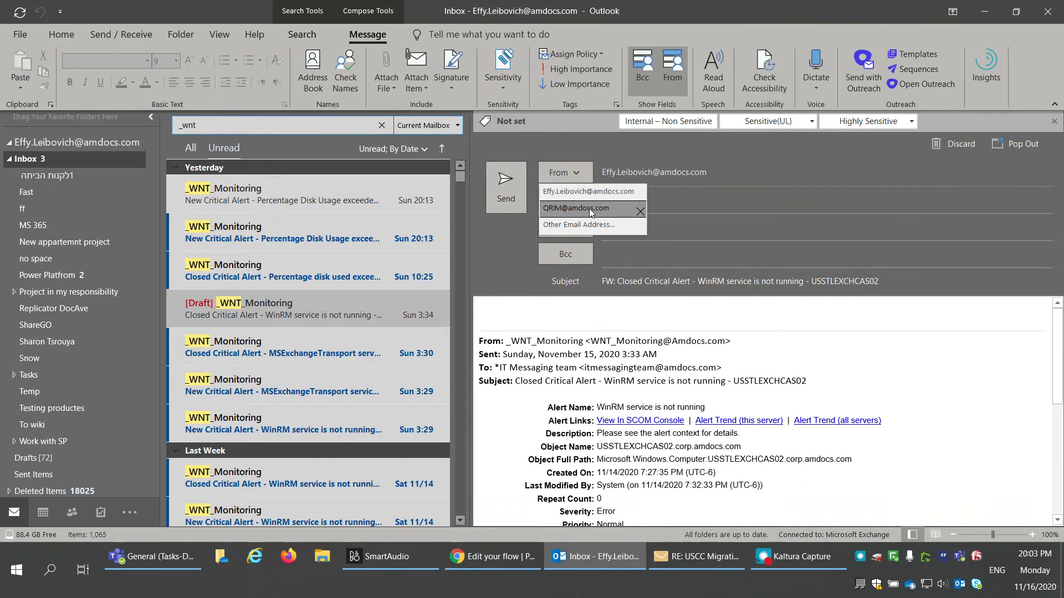
{"action": "left_click", "coordinate": [590, 209]}
{"action": "left_click", "coordinate": [616, 201]}
{"action": "type", "text": "eff"}
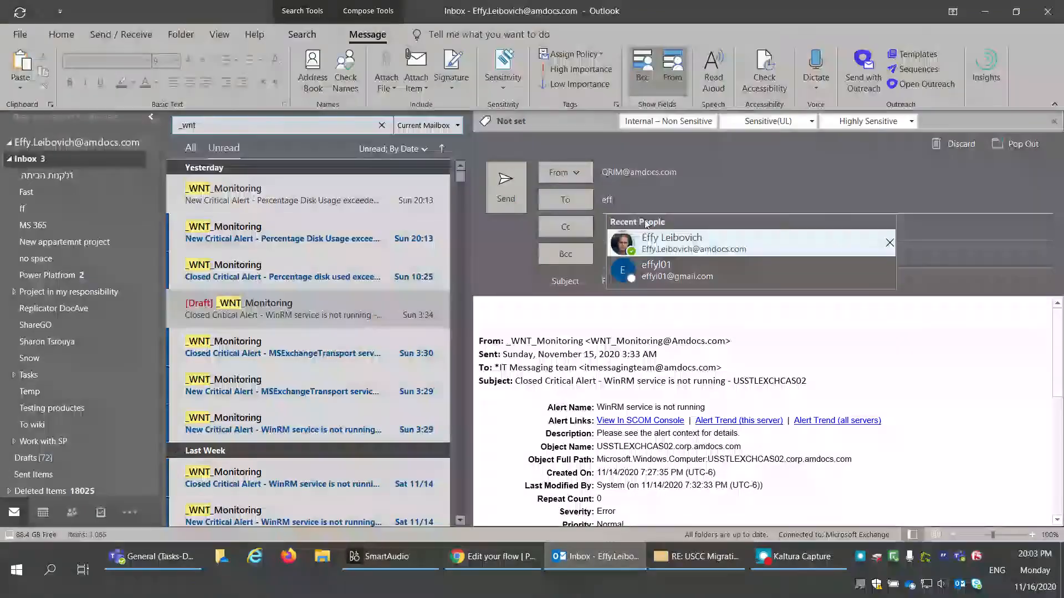
{"action": "key", "text": "Return"}
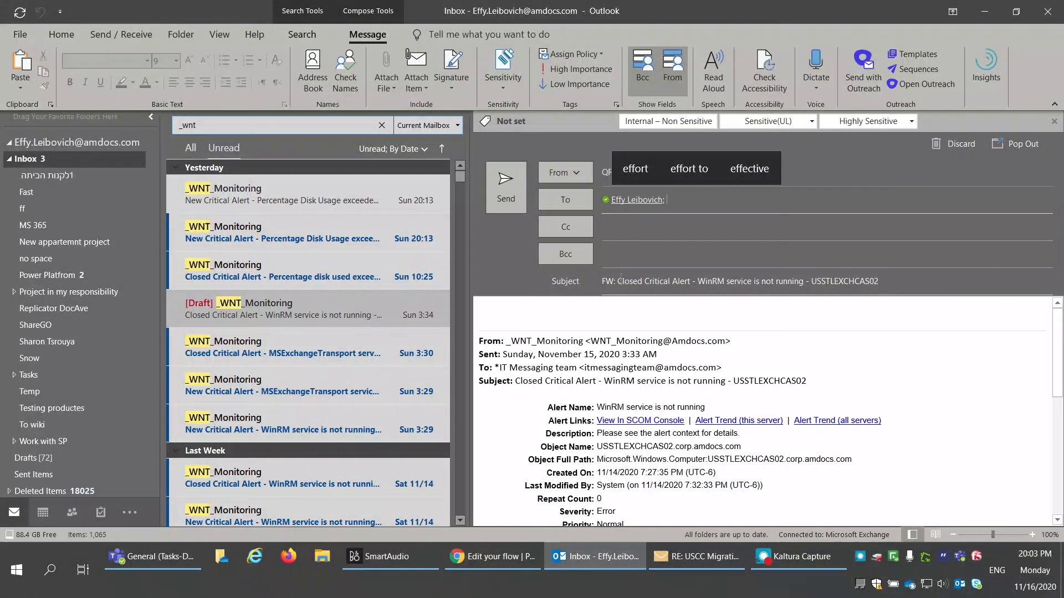
Step: Strip the 'FW: ' prefix and forwarded header, send it, and check the Inbox
{"action": "left_click", "coordinate": [619, 281]}
{"action": "key", "text": "BackSpace"}
{"action": "key", "text": "BackSpace"}
{"action": "key", "text": "BackSpace"}
{"action": "key", "text": "BackSpace"}
{"action": "left_click_drag", "start_coordinate": [809, 384], "coordinate": [478, 307]}
{"action": "key", "text": "Delete"}
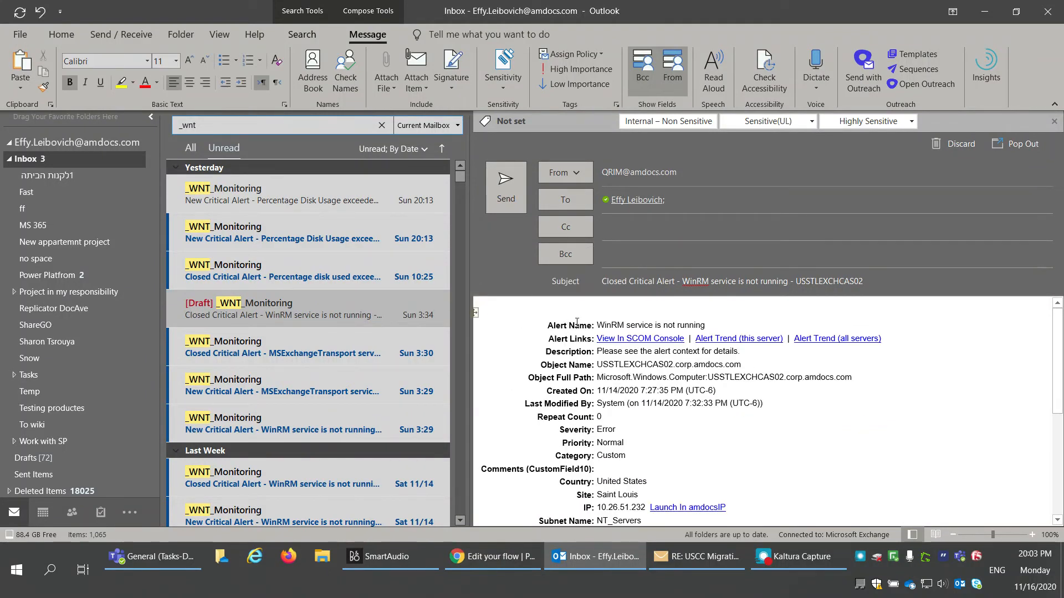
{"action": "left_click", "coordinate": [507, 180]}
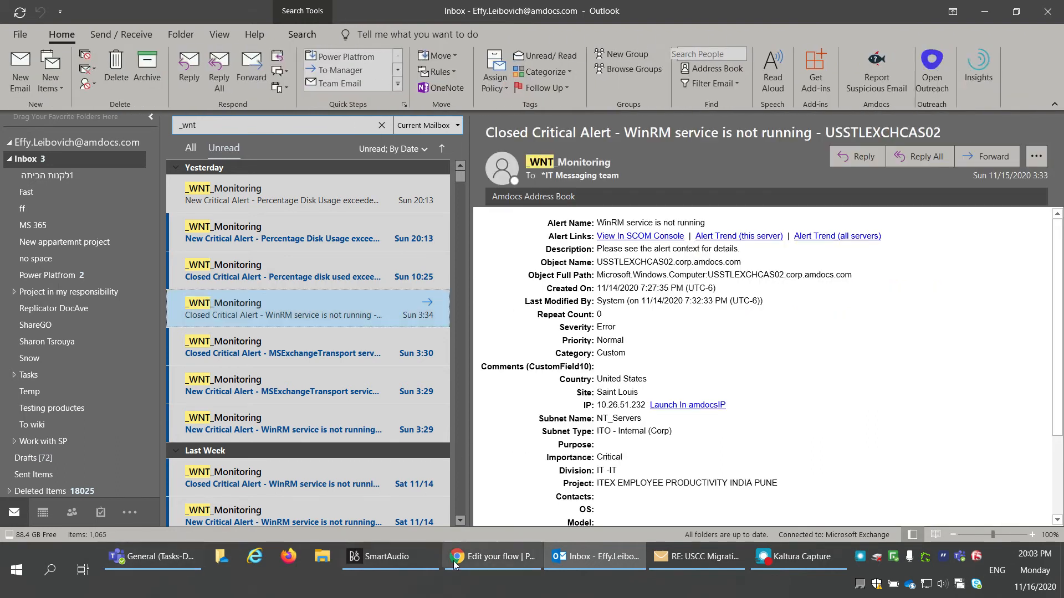
{"action": "left_click", "coordinate": [800, 558]}
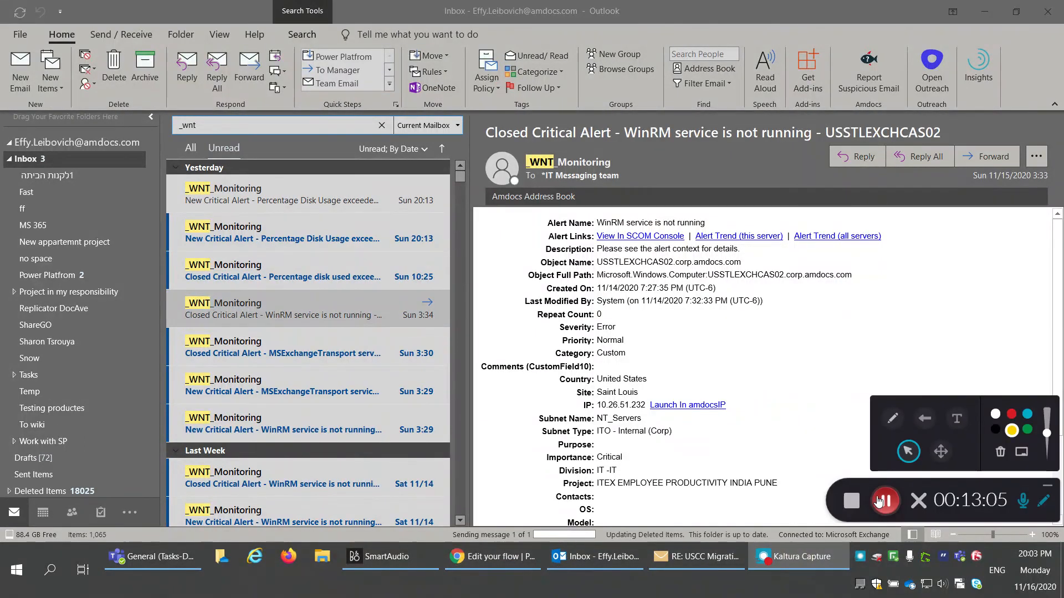
{"action": "left_click", "coordinate": [44, 159]}
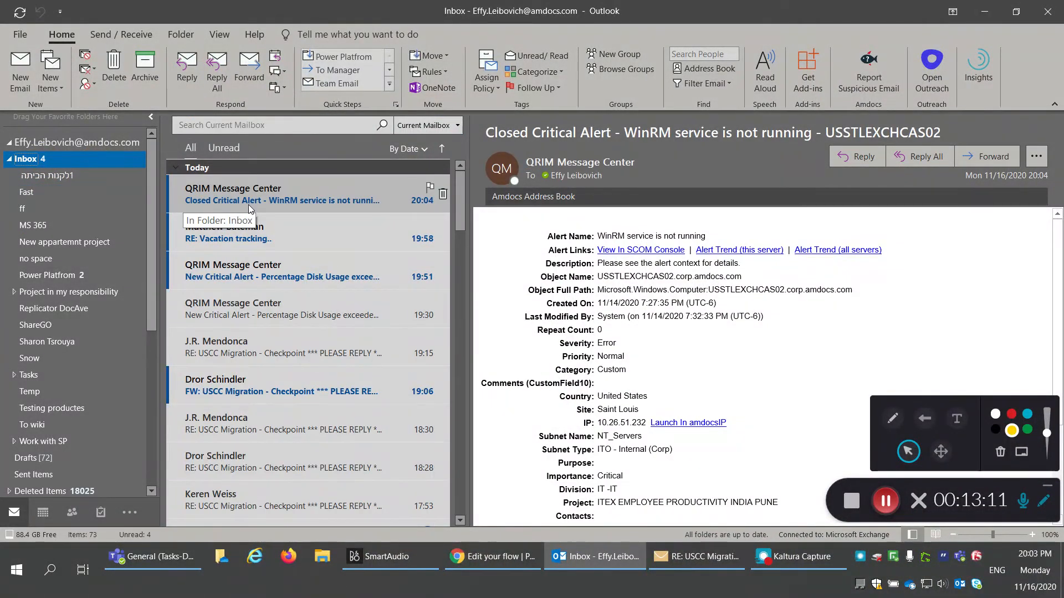
{"action": "left_click", "coordinate": [159, 563]}
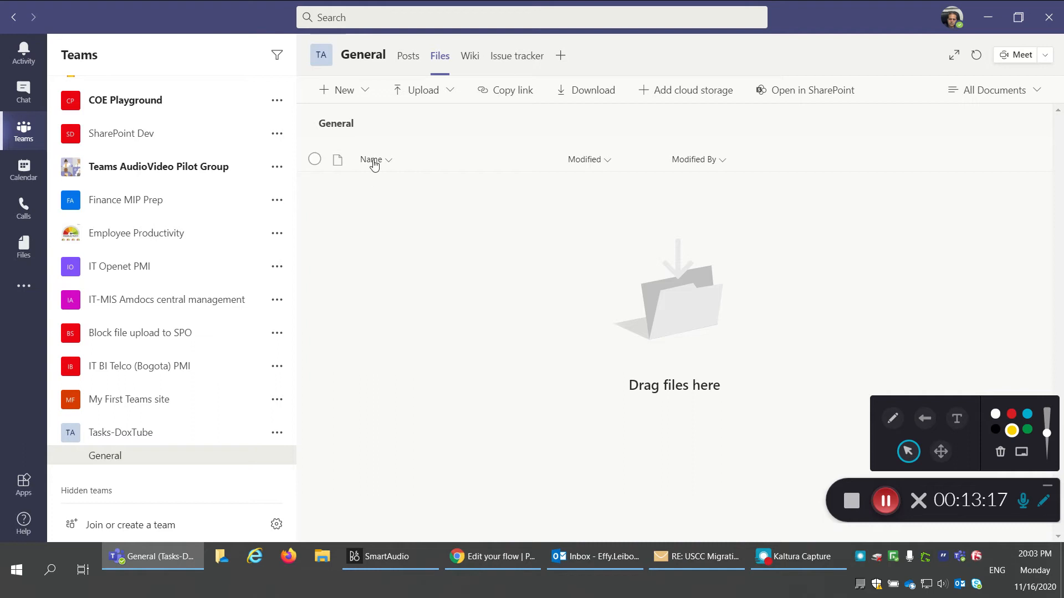
Step: Check the WinRM alert post in General, then view the new Critical item in Issue tracker
{"action": "left_click", "coordinate": [409, 56]}
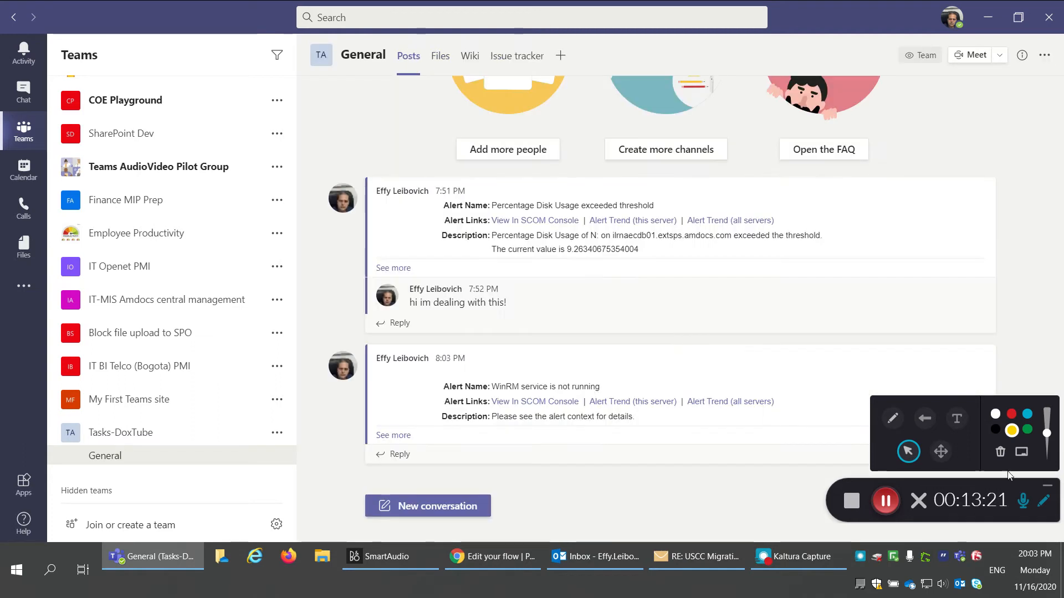
{"action": "left_click", "coordinate": [1047, 485]}
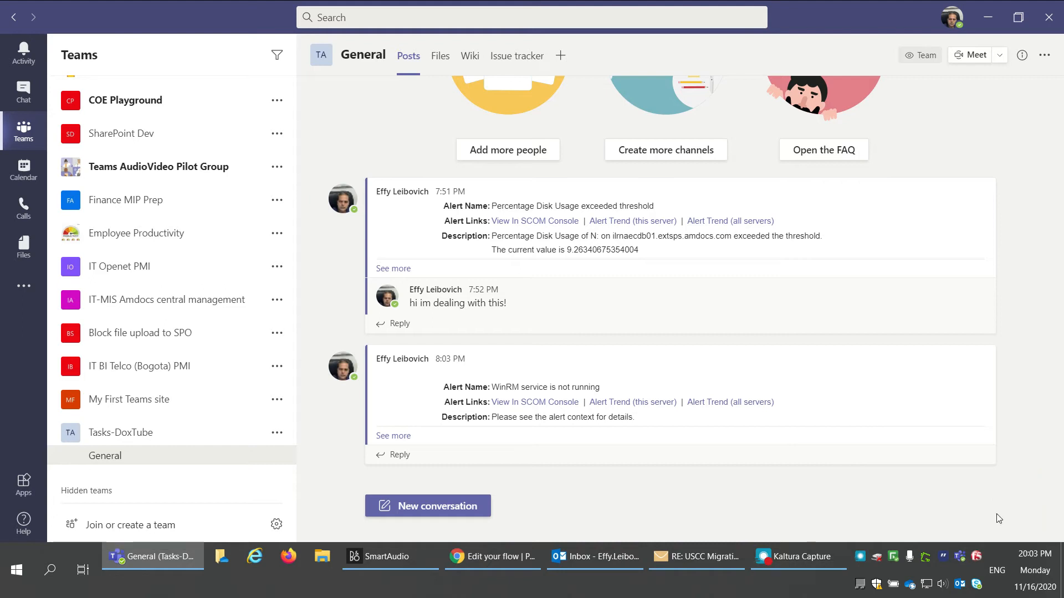
{"action": "left_click", "coordinate": [497, 59]}
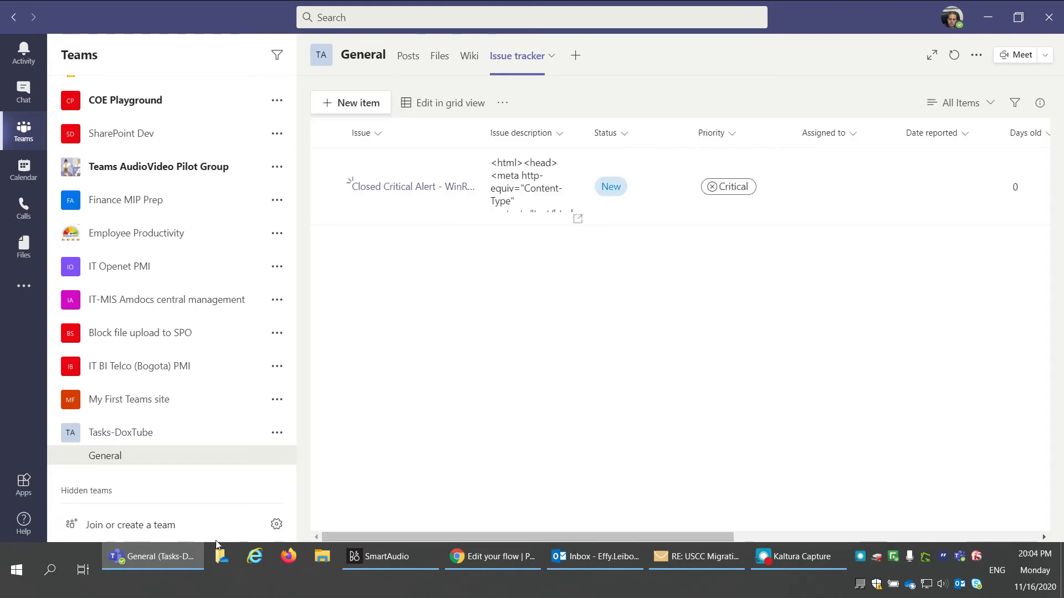
Step: Delete the 'Closed Critical Alert - WinRM' item from the Teams Issue tracker list
{"action": "left_click", "coordinate": [158, 560]}
{"action": "left_click", "coordinate": [159, 561]}
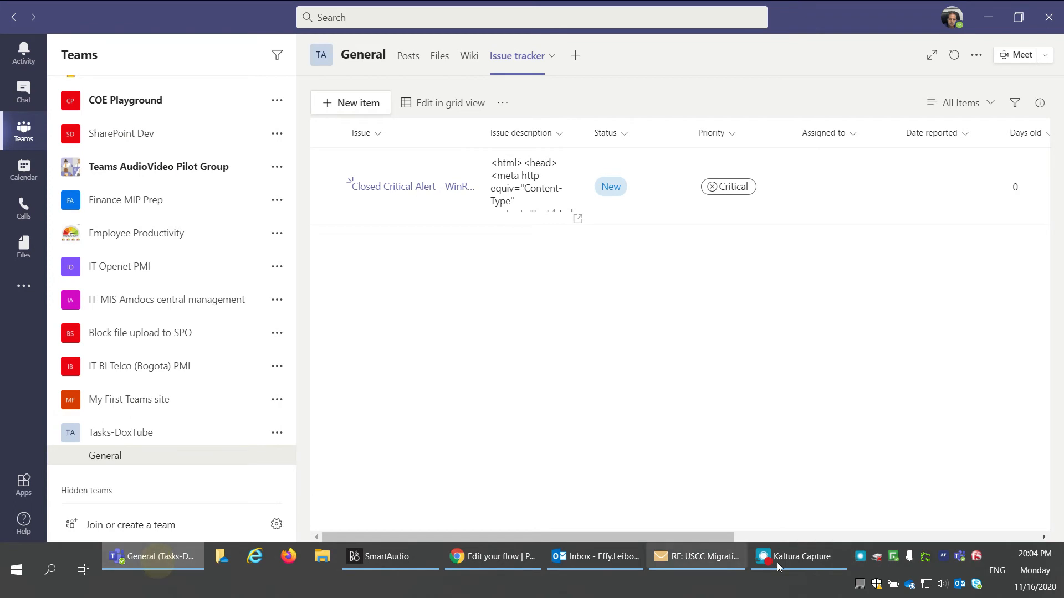
{"action": "left_click", "coordinate": [806, 563]}
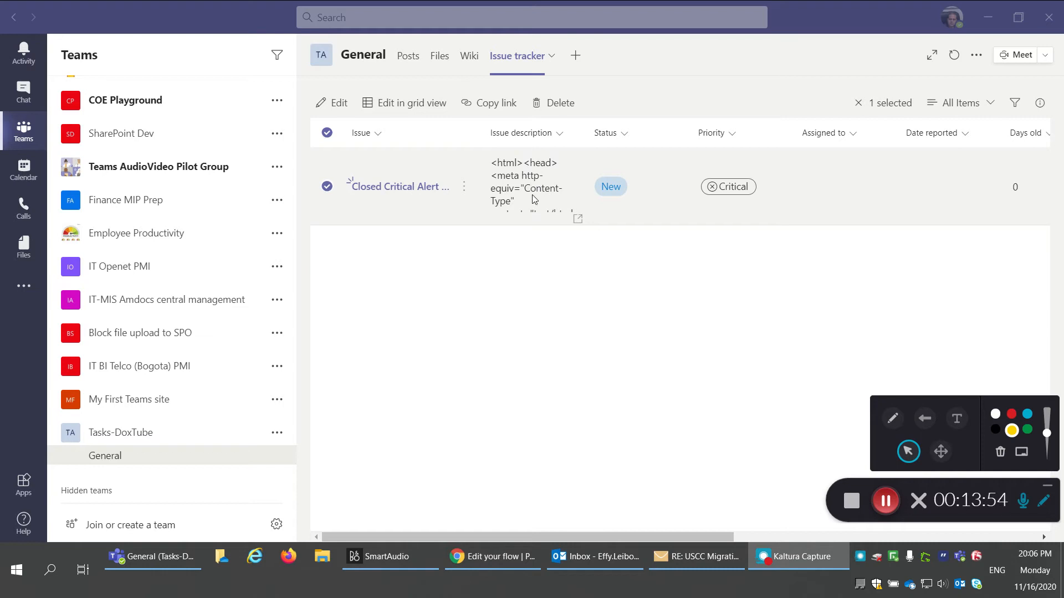
{"action": "left_click", "coordinate": [559, 111]}
{"action": "left_click", "coordinate": [674, 354]}
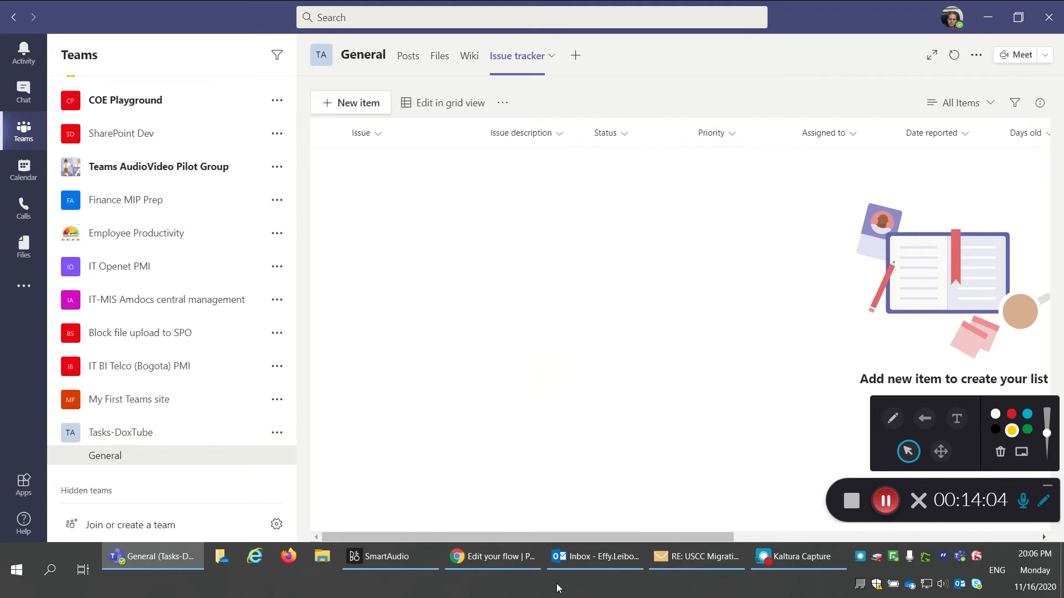
{"action": "left_click", "coordinate": [593, 563]}
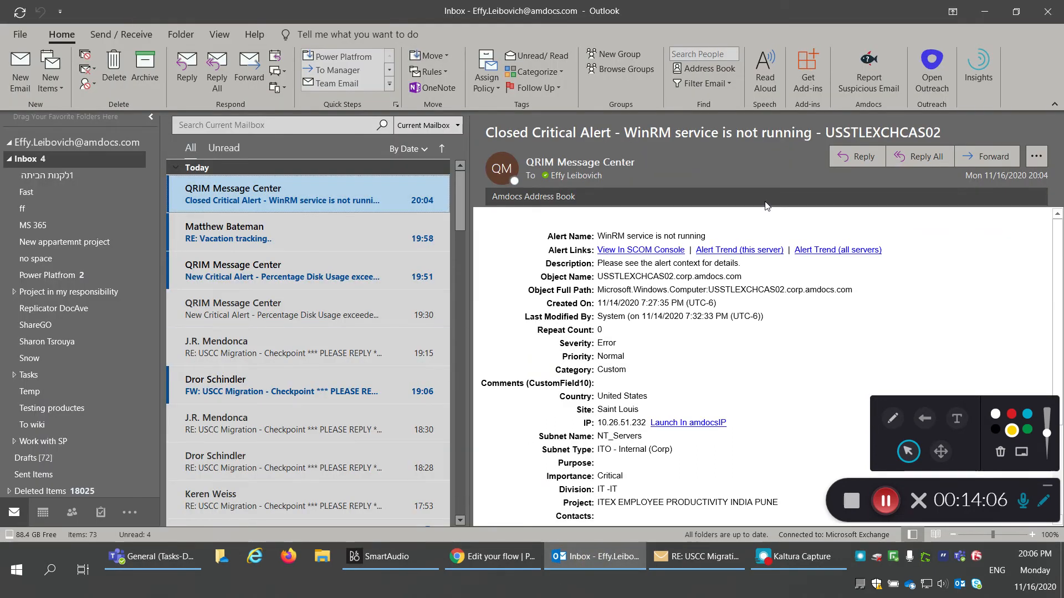
Step: Forward the WinRM alert in its own window as plain text, stripping the forwarded header lines
{"action": "left_click", "coordinate": [979, 156]}
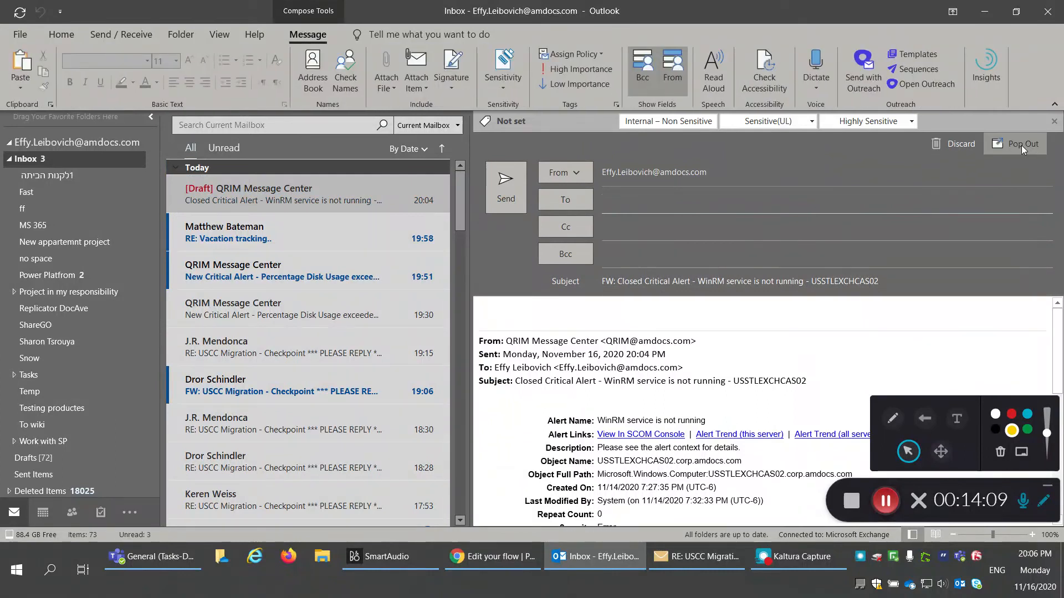
{"action": "left_click", "coordinate": [1021, 145]}
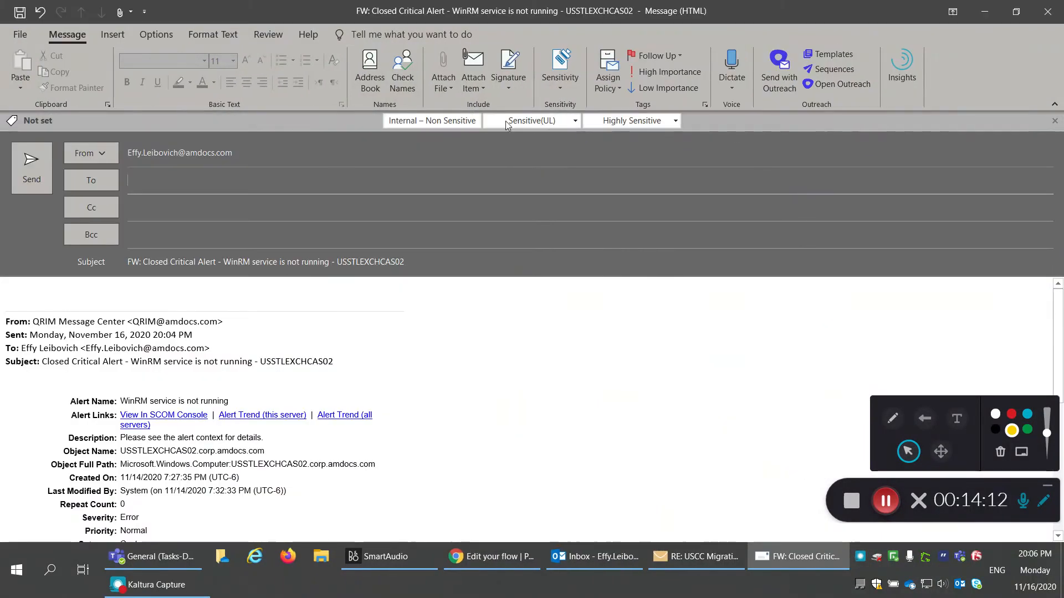
{"action": "left_click", "coordinate": [206, 33]}
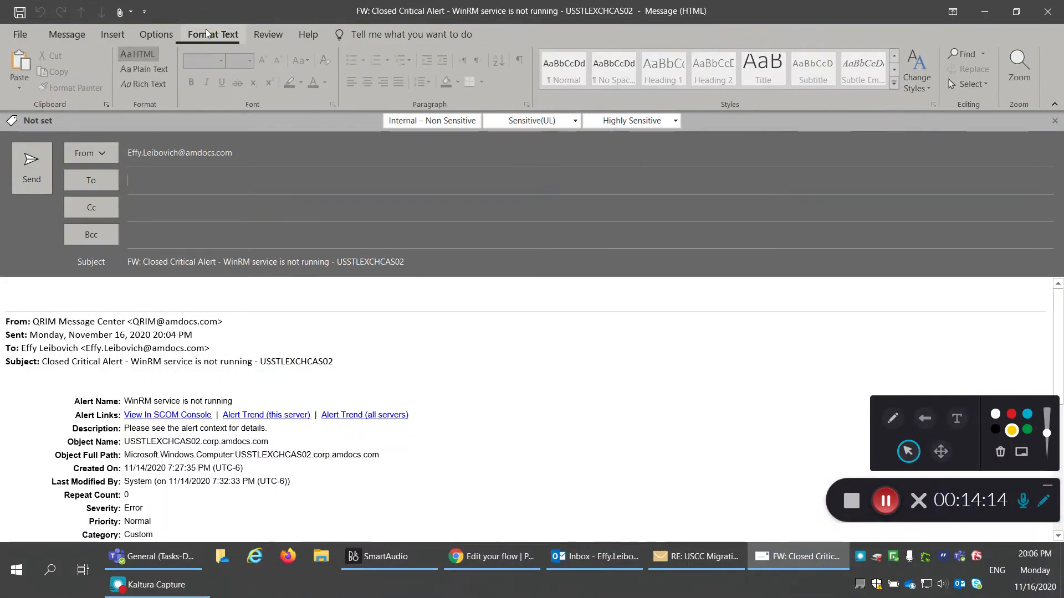
{"action": "left_click", "coordinate": [164, 75]}
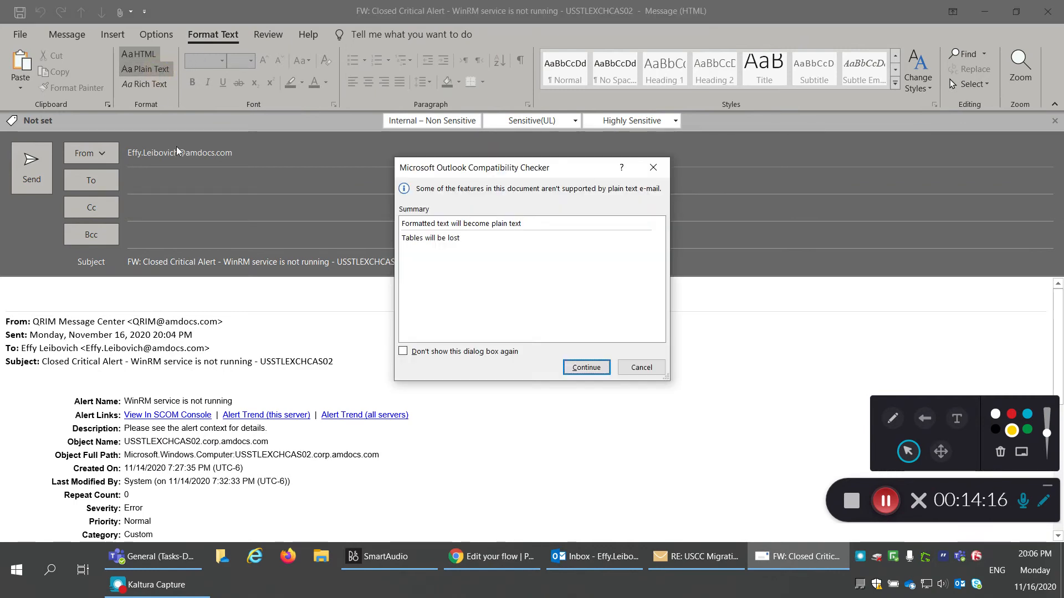
{"action": "left_click", "coordinate": [586, 368]}
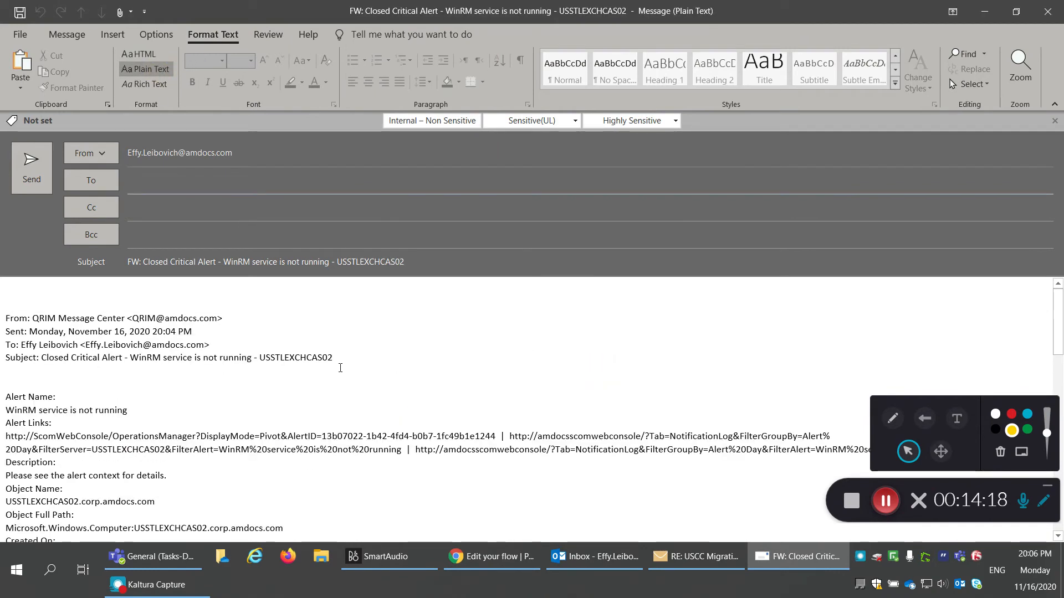
{"action": "left_click_drag", "start_coordinate": [380, 362], "coordinate": [2, 277]}
{"action": "key", "text": "Delete"}
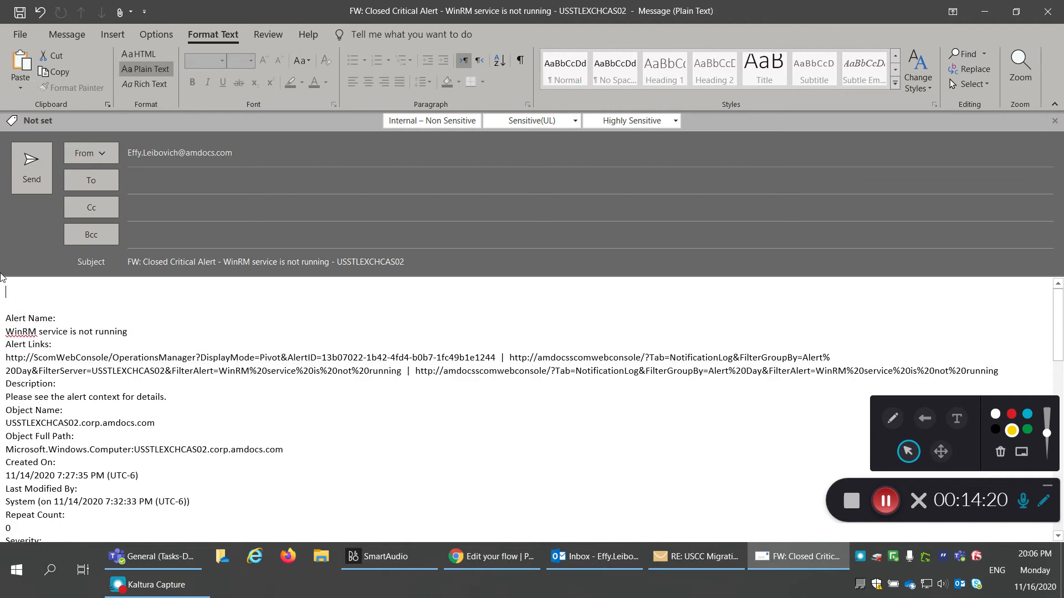
{"action": "key", "text": "Delete"}
{"action": "key", "text": "Delete"}
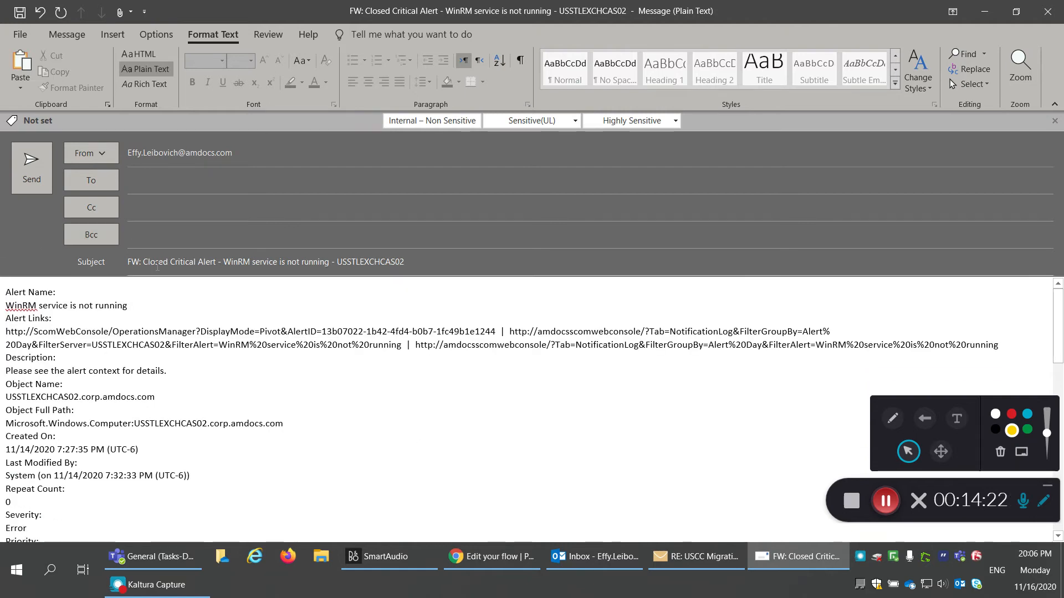
Step: Remove 'FW:' from the subject, send from the alternate sender address to the suggested recipient
{"action": "left_click_drag", "start_coordinate": [143, 263], "coordinate": [128, 264]}
{"action": "key", "text": "Delete"}
{"action": "left_click", "coordinate": [108, 158]}
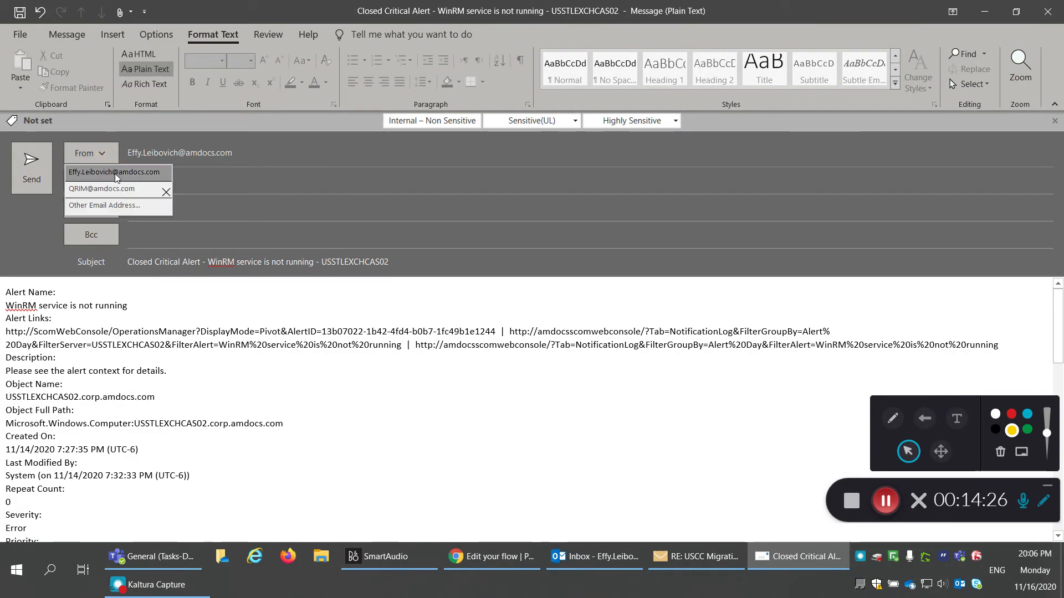
{"action": "left_click", "coordinate": [116, 189]}
{"action": "left_click", "coordinate": [130, 183]}
{"action": "type", "text": "eff"}
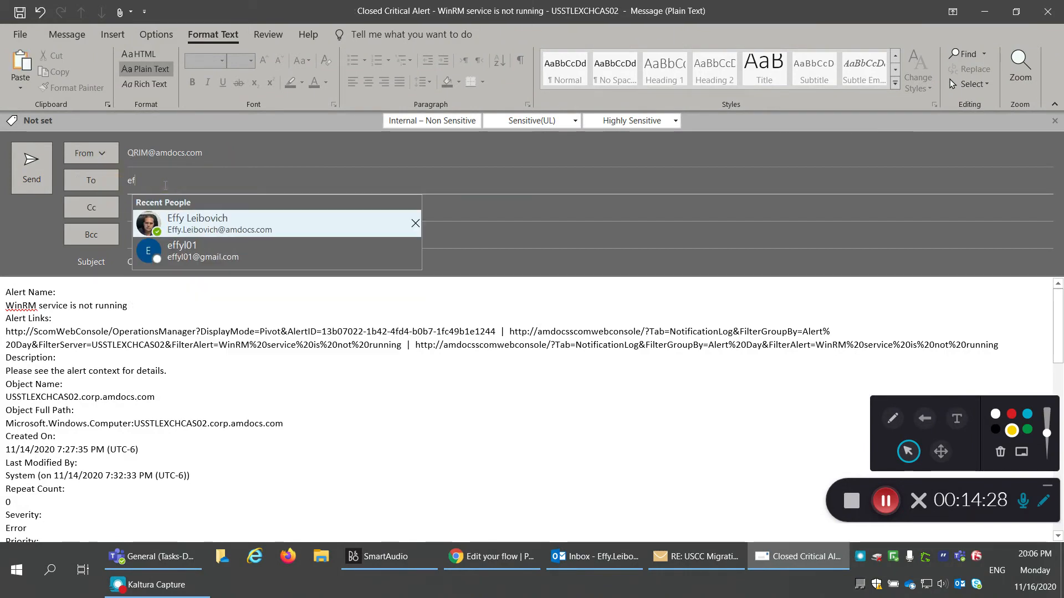
{"action": "key", "text": "Return"}
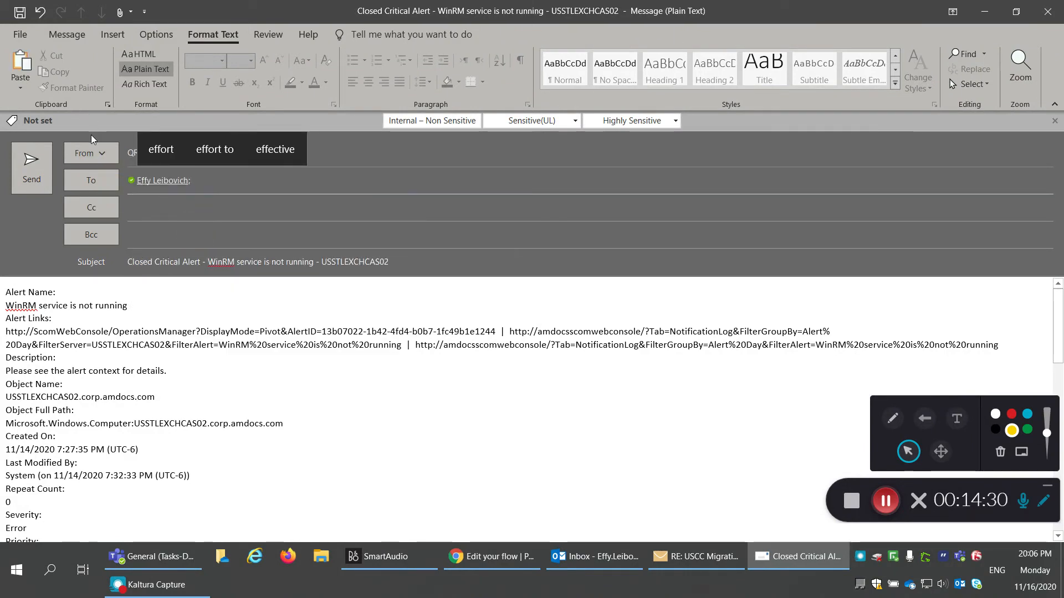
{"action": "left_click", "coordinate": [31, 166]}
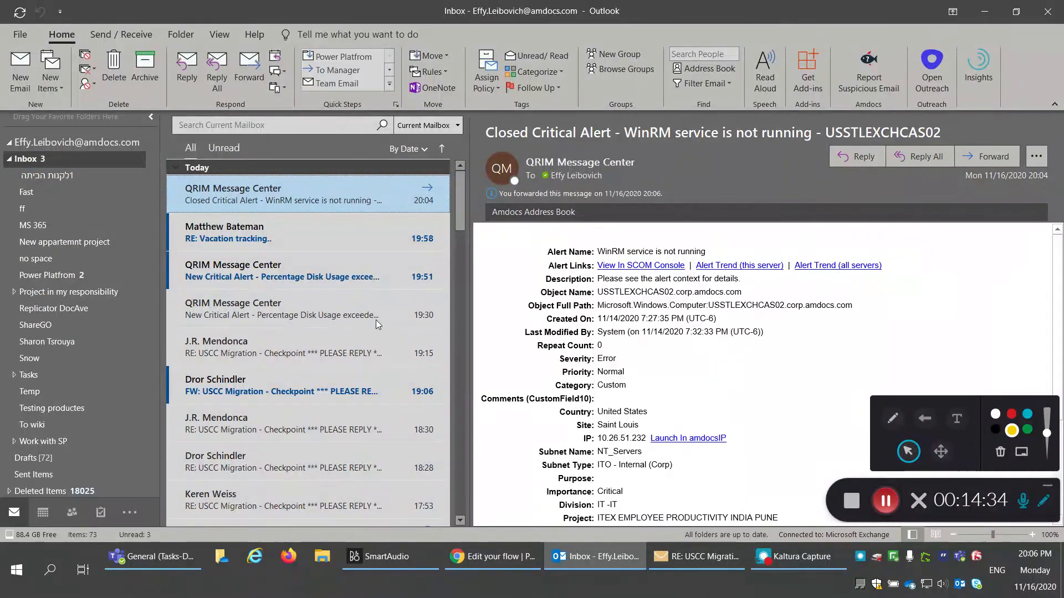
Step: Select the newly arrived resent WinRM alert in the Inbox, then check the Teams Issue tracker
{"action": "left_click", "coordinate": [84, 162]}
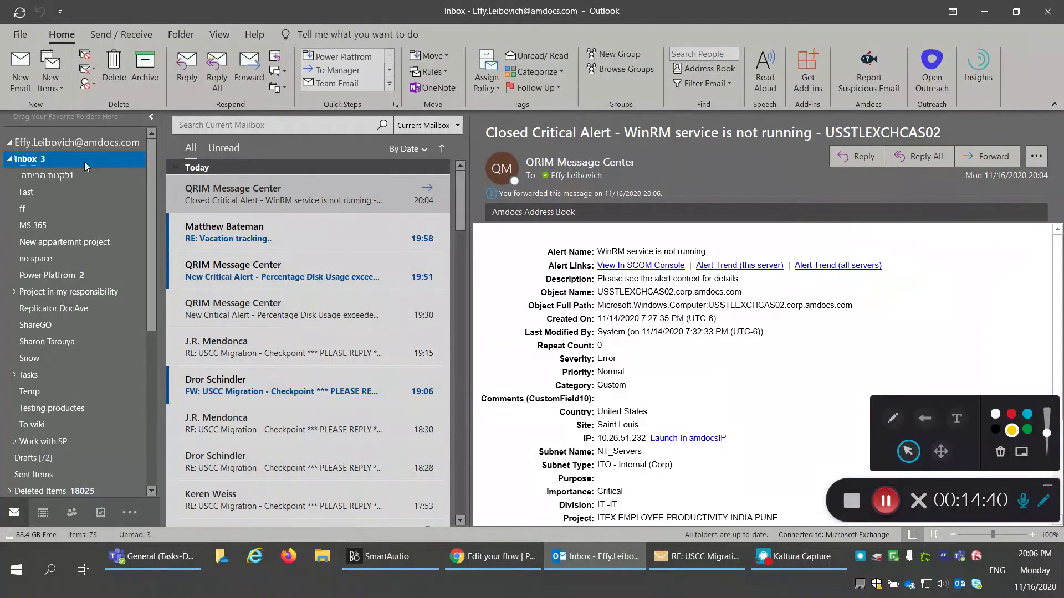
{"action": "left_click", "coordinate": [885, 500]}
{"action": "left_click", "coordinate": [885, 500]}
{"action": "left_click", "coordinate": [276, 200]}
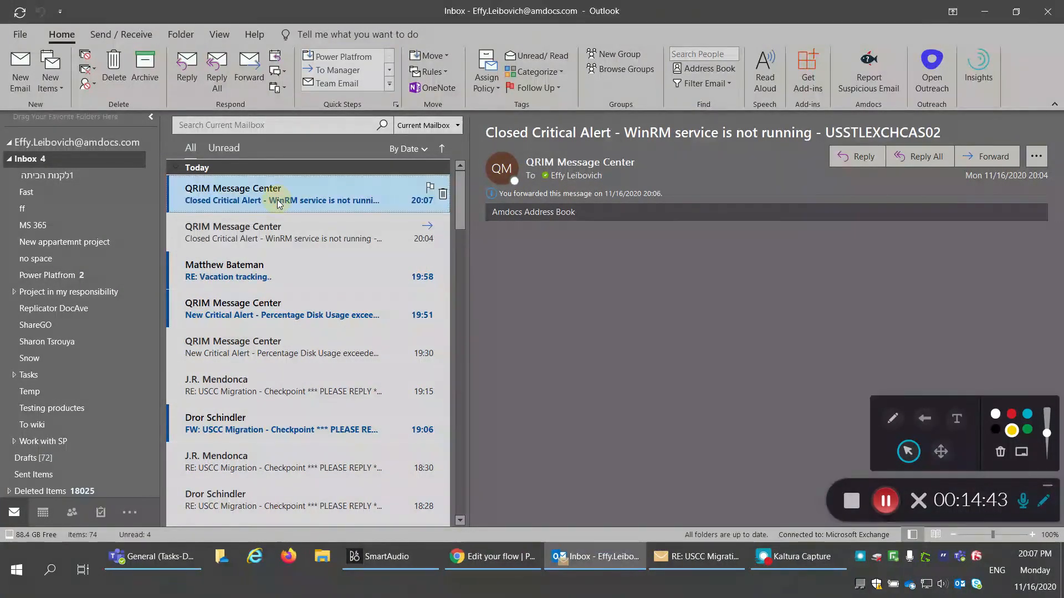
{"action": "left_click", "coordinate": [130, 558]}
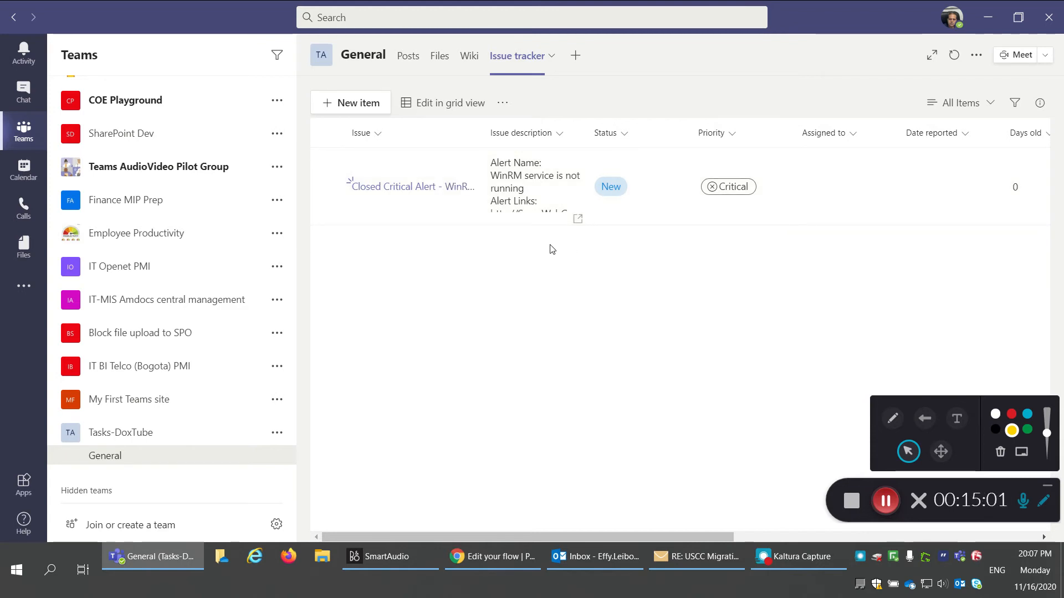
Step: Open the Closed Critical Alert issue and read its full 'Alert Name: WinRM service is not running' description
{"action": "left_click", "coordinate": [394, 187]}
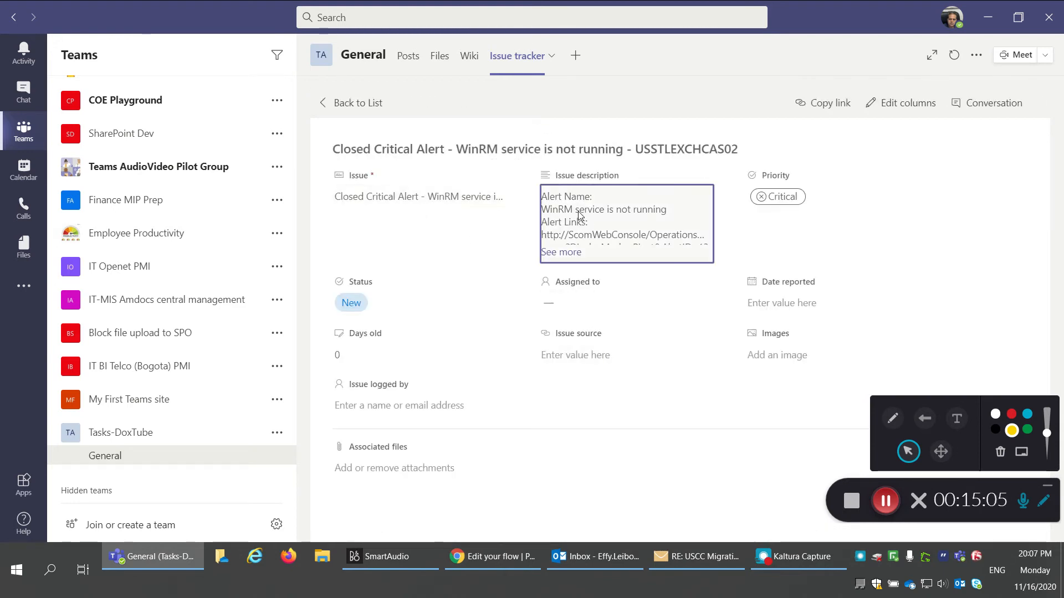
{"action": "left_click", "coordinate": [579, 215]}
{"action": "scroll", "coordinate": [706, 219], "scroll_direction": "down", "scroll_amount": 5}
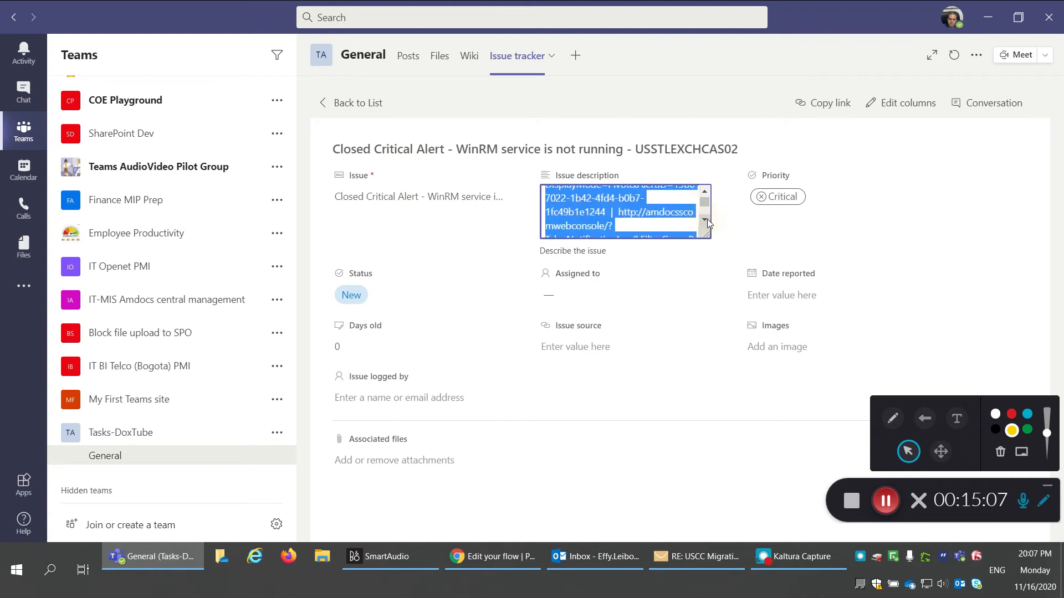
{"action": "left_click", "coordinate": [435, 212]}
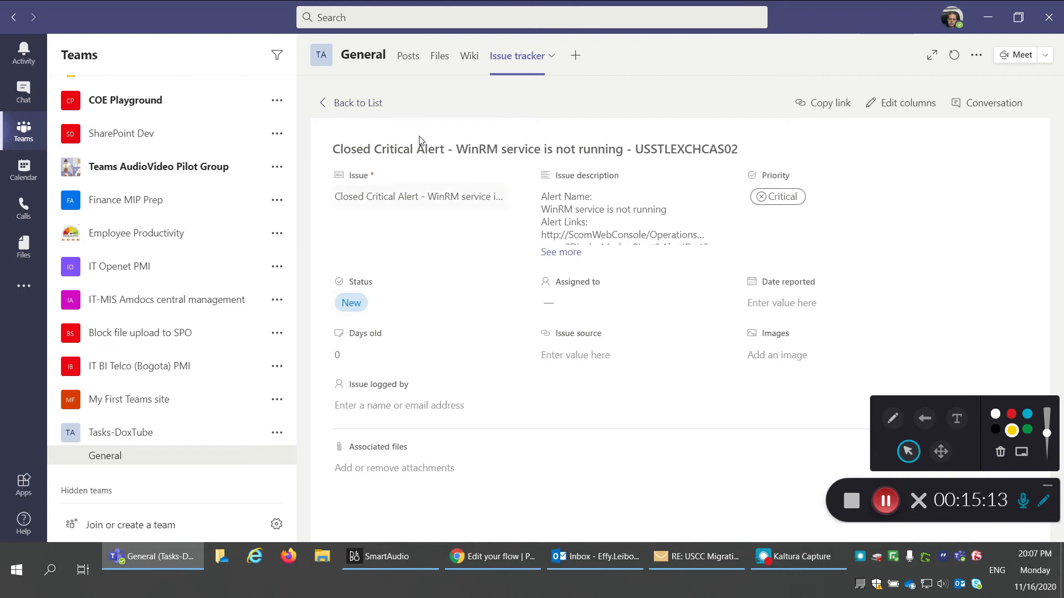
{"action": "left_click", "coordinate": [326, 105]}
{"action": "left_click", "coordinate": [887, 502]}
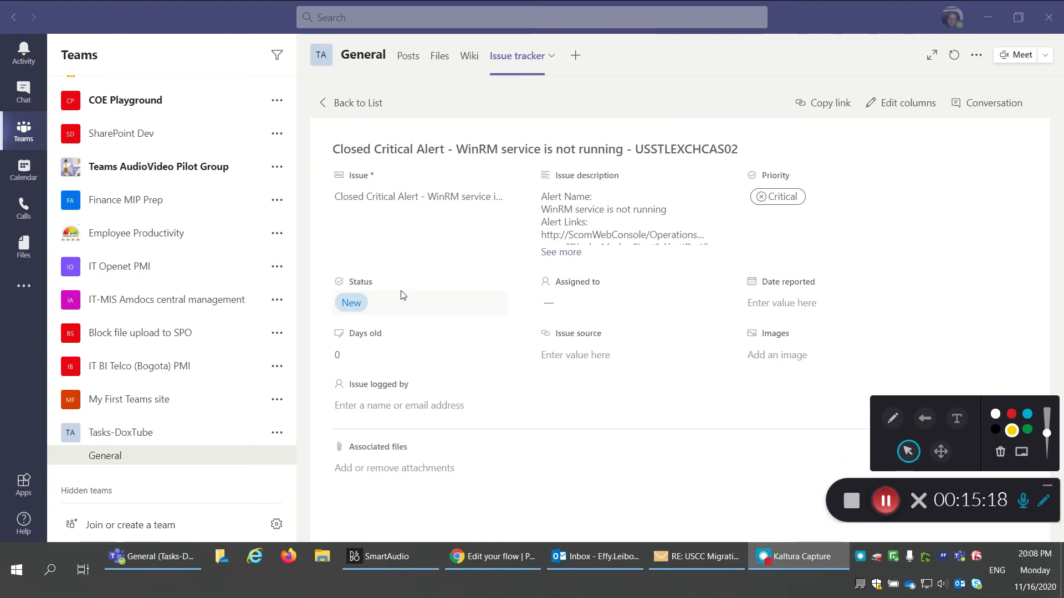
Step: Try setting the status to In progress and assign the issue to the suggested team member
{"action": "left_click", "coordinate": [368, 303]}
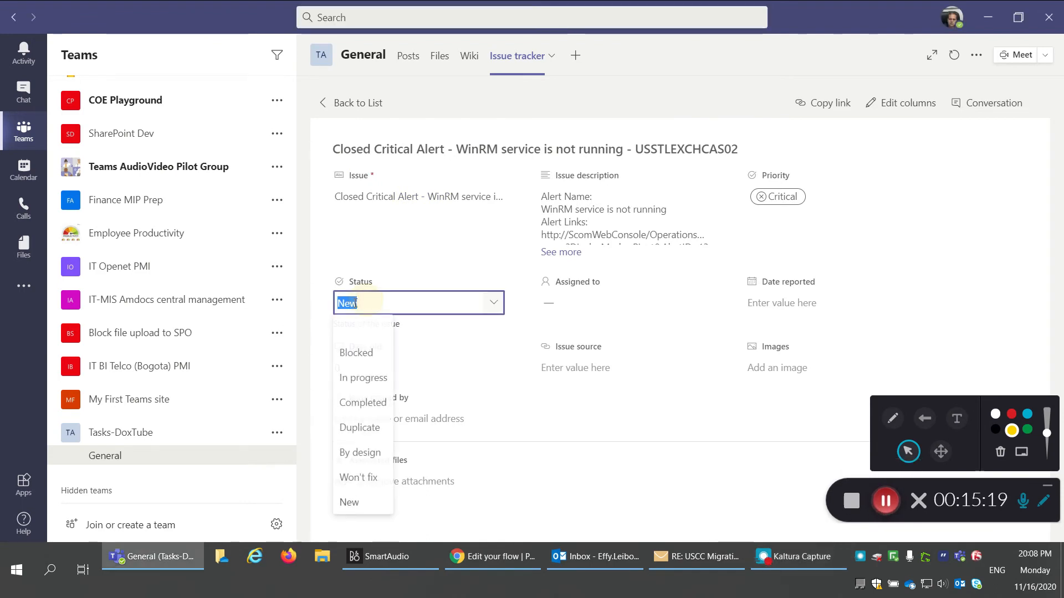
{"action": "left_click", "coordinate": [365, 379]}
{"action": "left_click", "coordinate": [575, 305]}
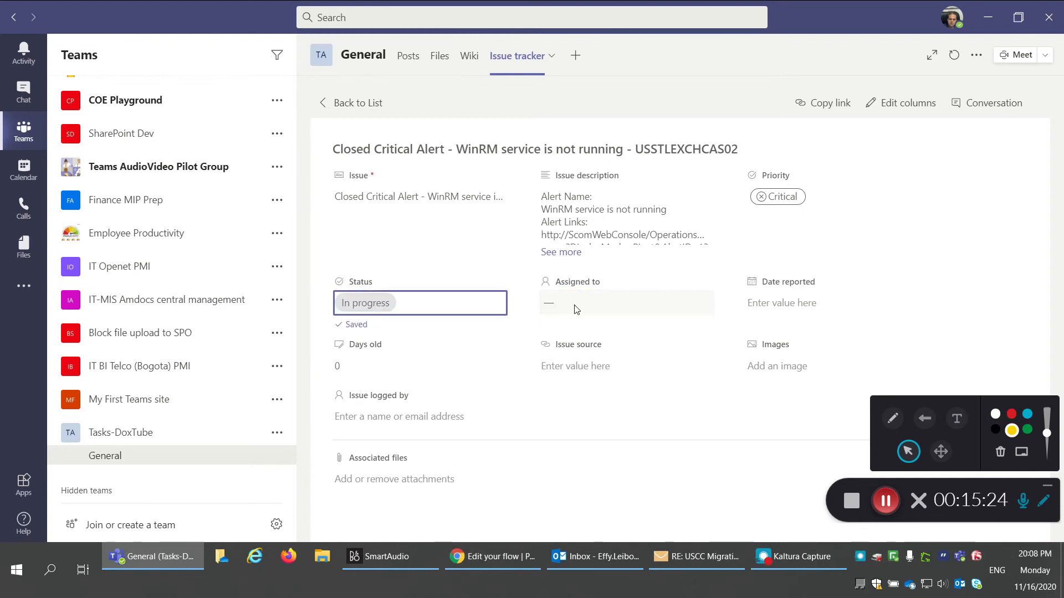
{"action": "left_click", "coordinate": [557, 303]}
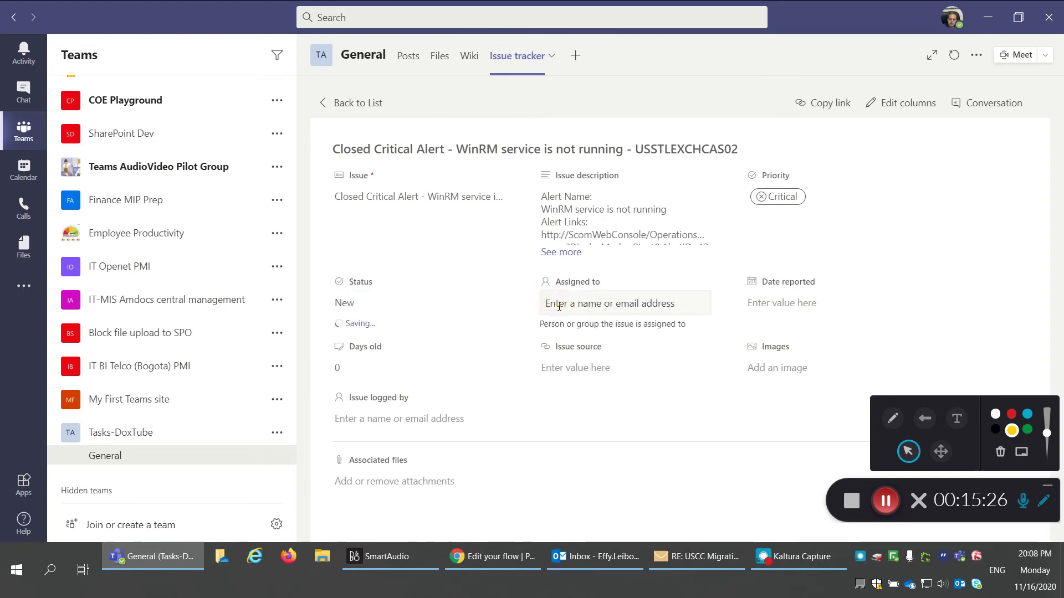
{"action": "left_click", "coordinate": [561, 307]}
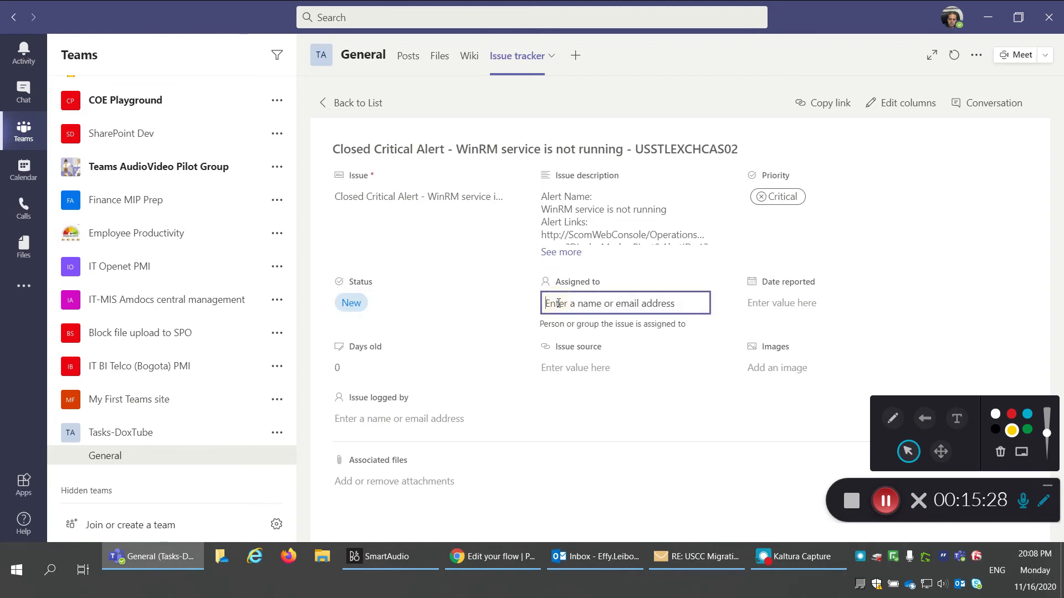
{"action": "left_click", "coordinate": [558, 306]}
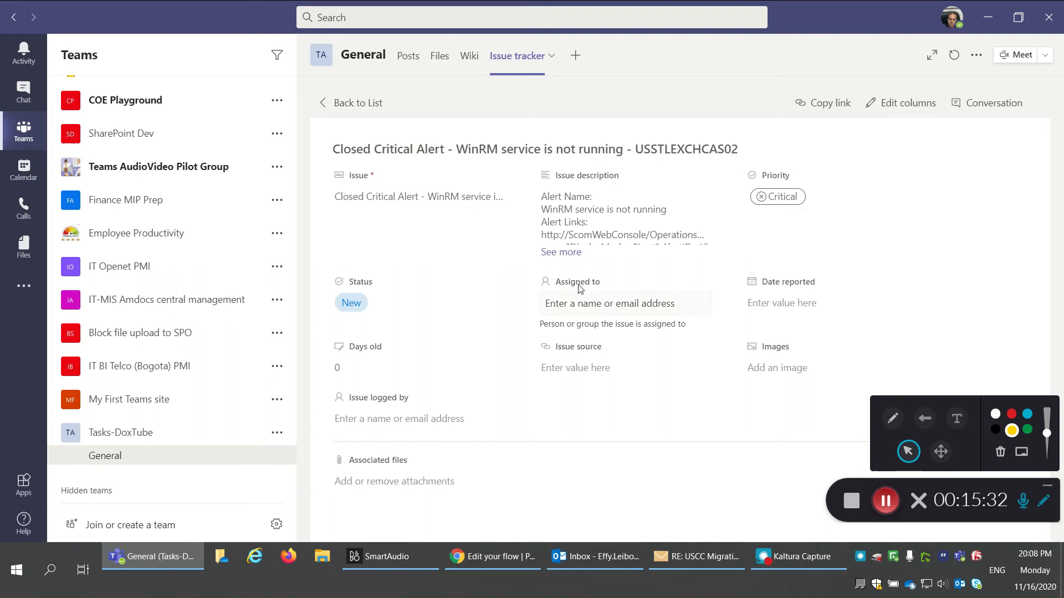
{"action": "left_click", "coordinate": [574, 303]}
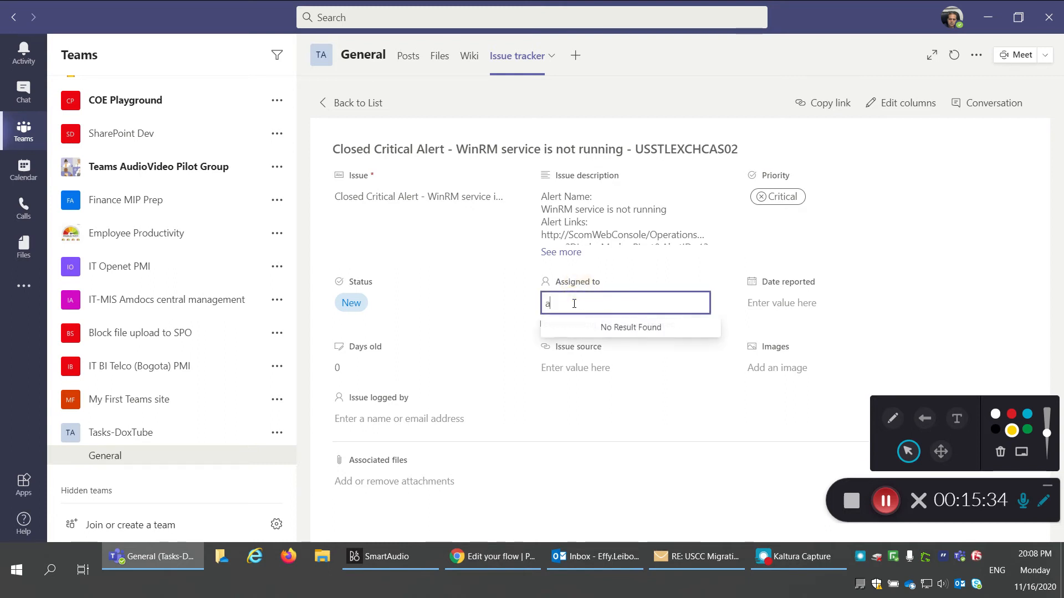
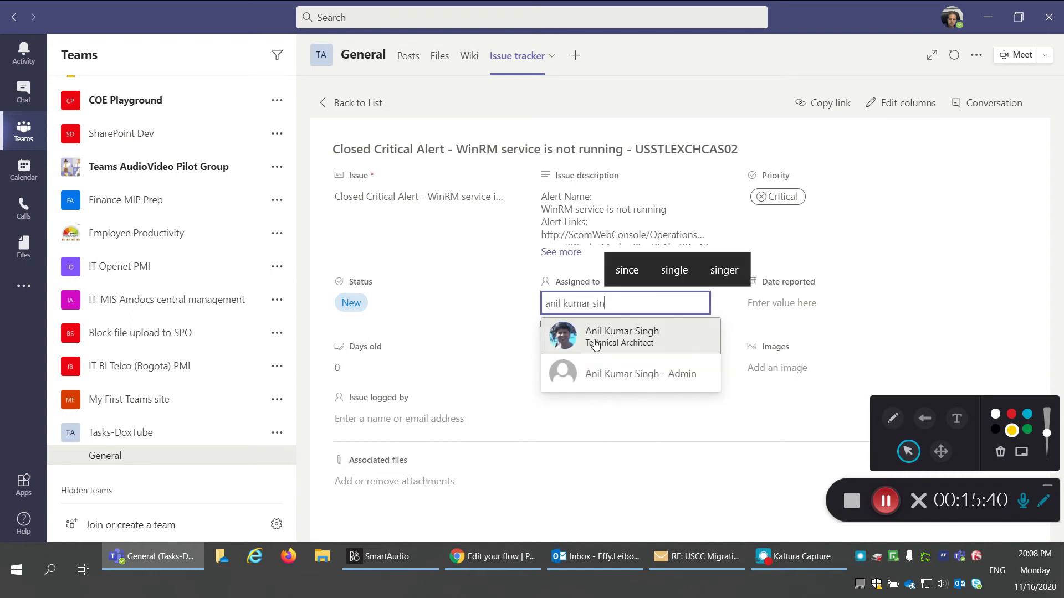
{"action": "left_click", "coordinate": [598, 329]}
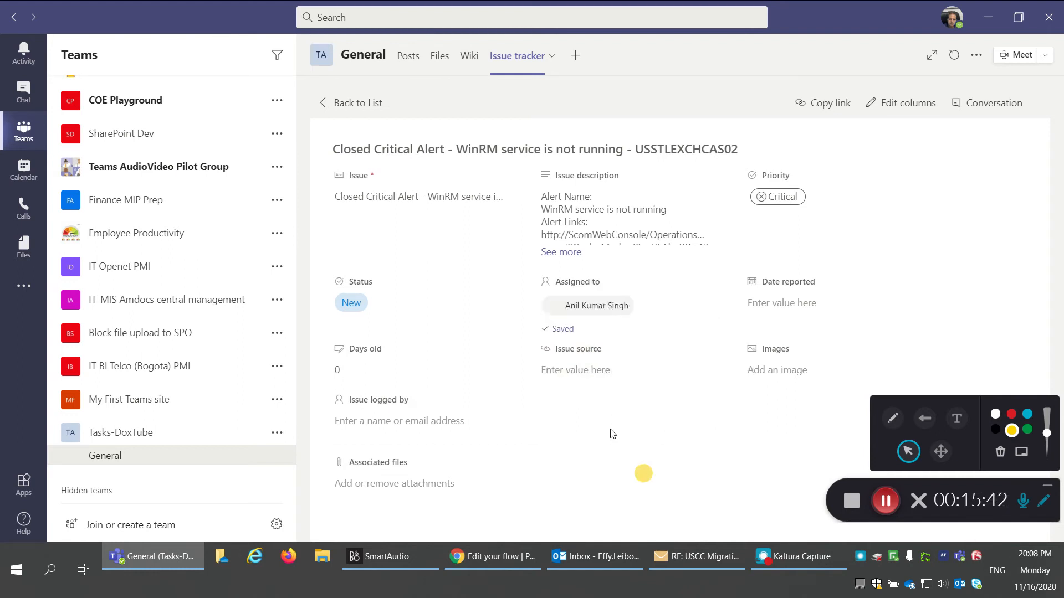
Step: Return to the Issue tracker list and close its access panel
{"action": "left_click", "coordinate": [354, 103]}
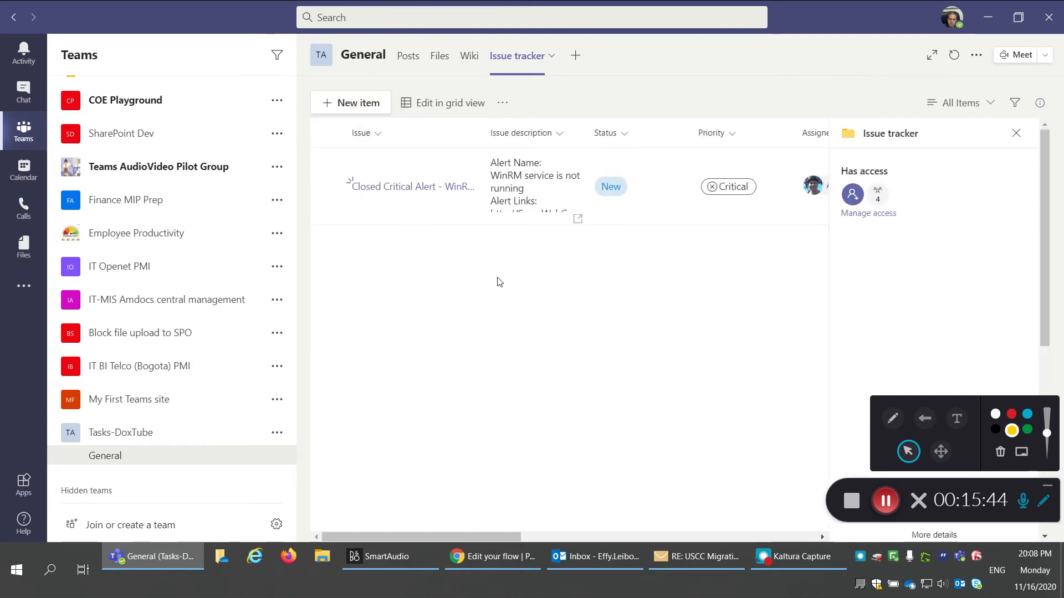
{"action": "left_click", "coordinate": [1016, 133]}
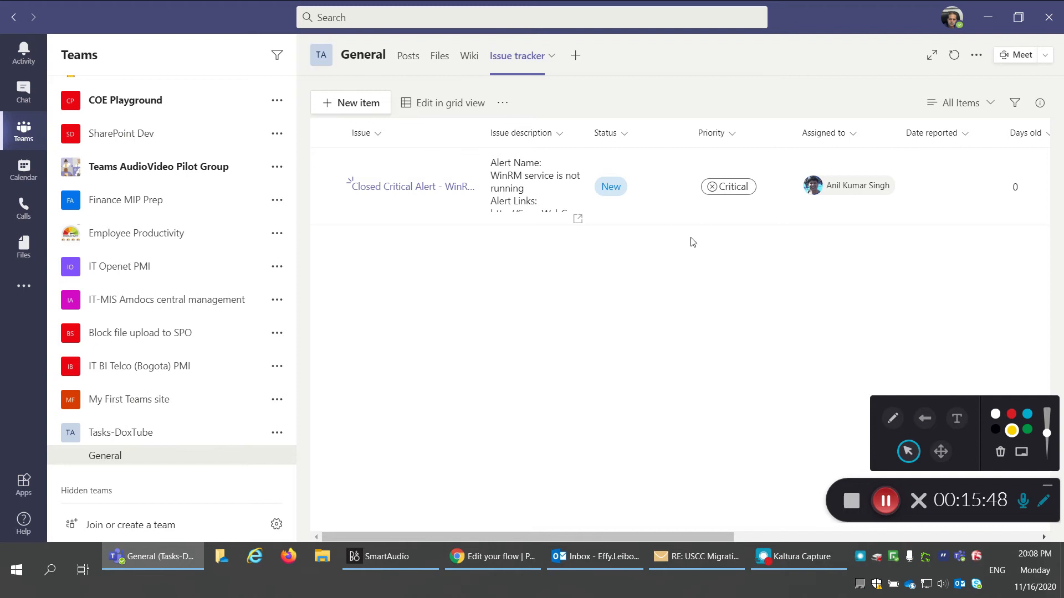
{"action": "left_click", "coordinate": [885, 502]}
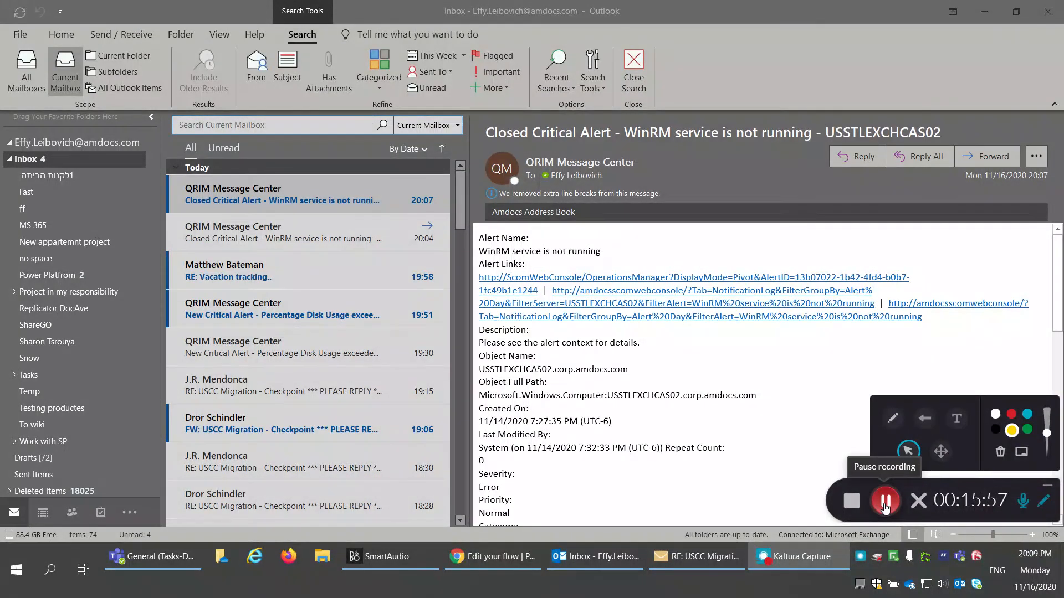
{"action": "left_click", "coordinate": [885, 502]}
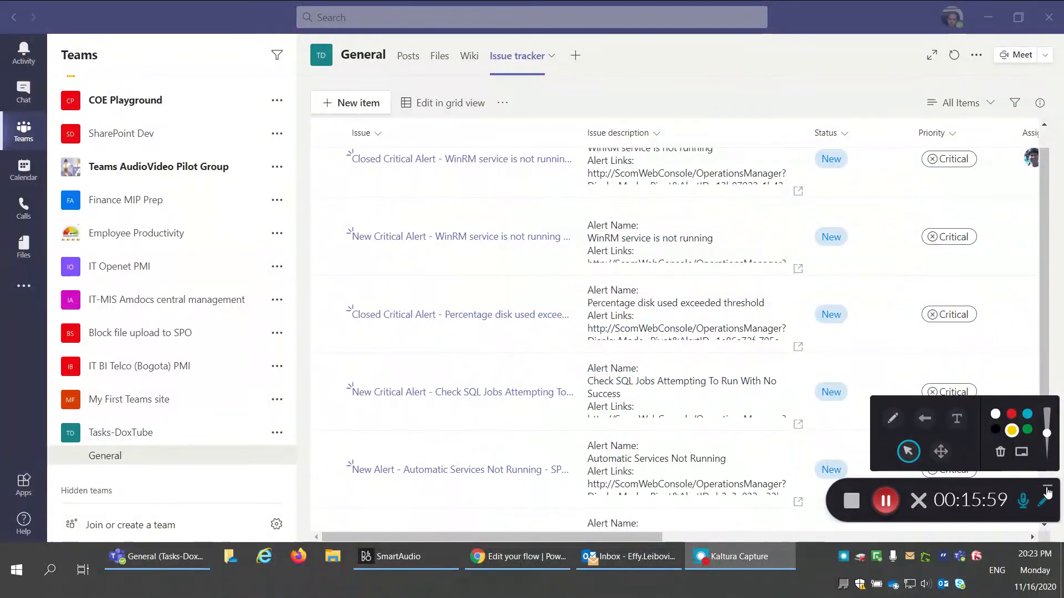
{"action": "left_click", "coordinate": [1047, 487]}
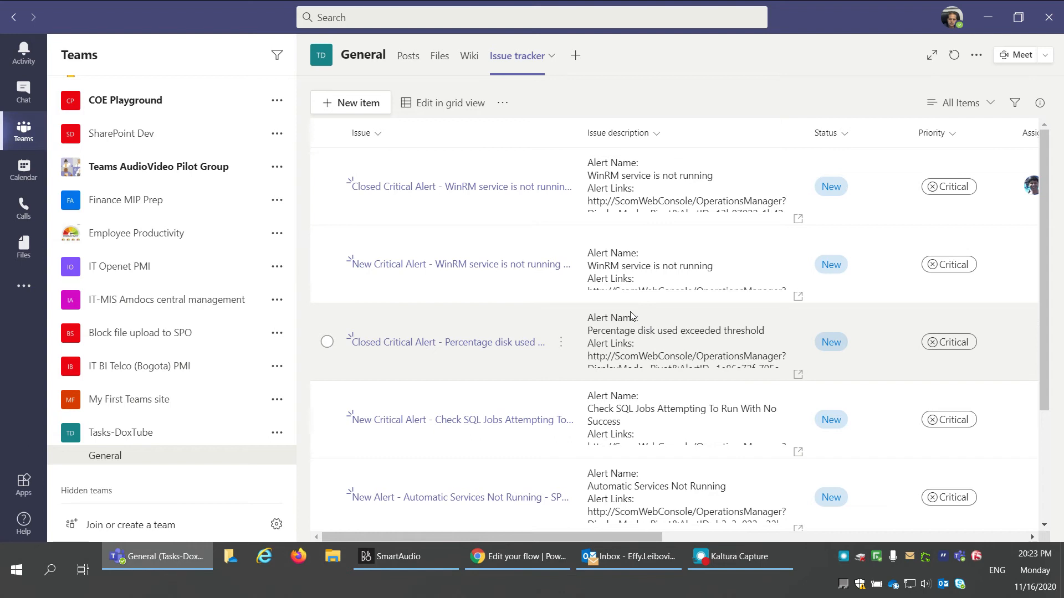
{"action": "scroll", "coordinate": [646, 315], "scroll_direction": "down", "scroll_amount": 3}
{"action": "scroll", "coordinate": [625, 319], "scroll_direction": "up", "scroll_amount": 3}
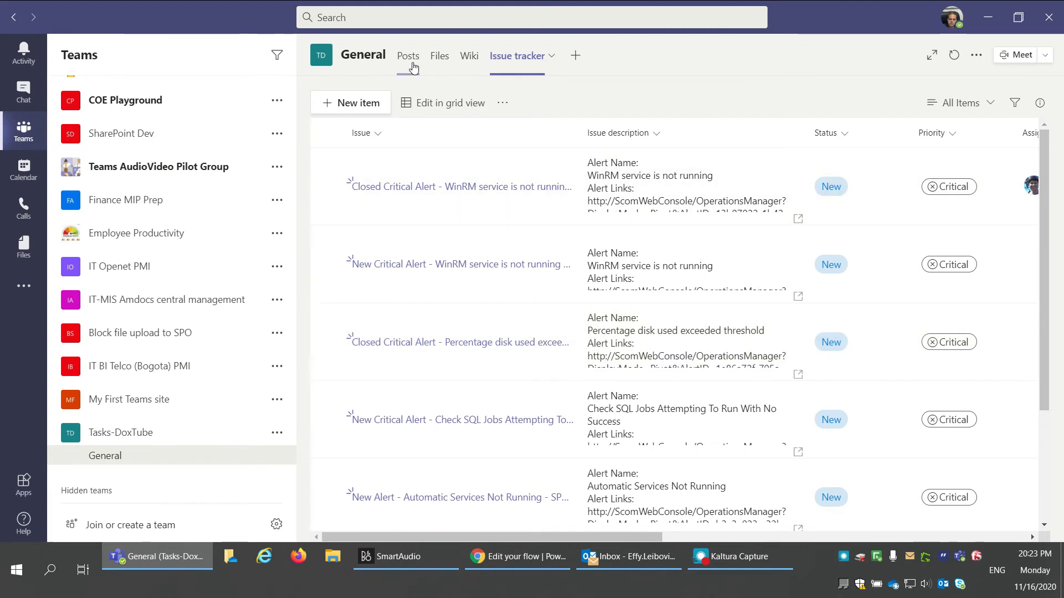
Step: Scroll up through the Critical alert posts in the General channel, then return to Issue tracker
{"action": "left_click", "coordinate": [412, 65]}
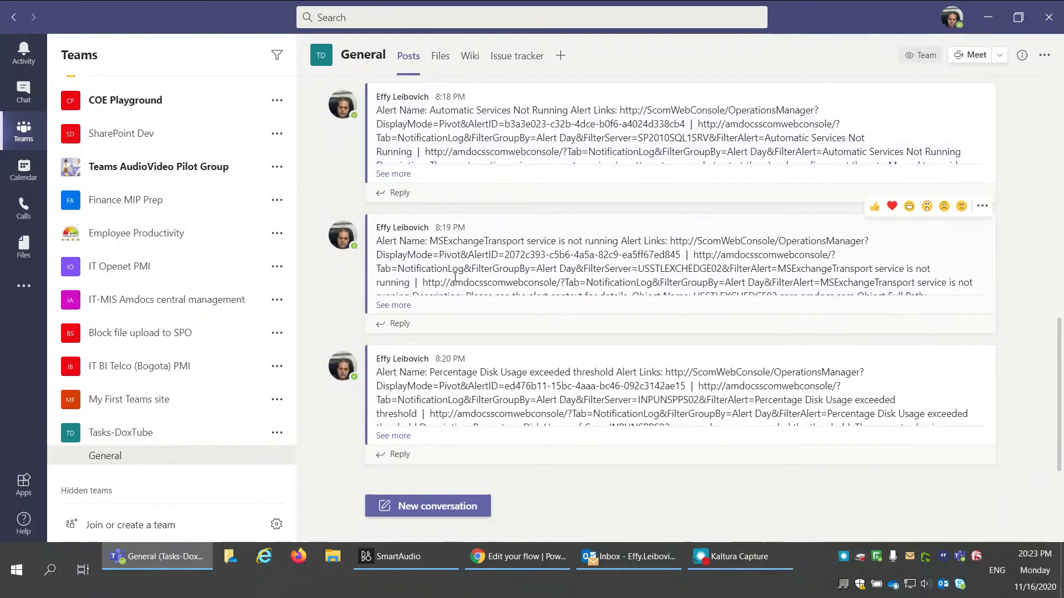
{"action": "scroll", "coordinate": [459, 249], "scroll_direction": "up", "scroll_amount": 1}
{"action": "scroll", "coordinate": [459, 281], "scroll_direction": "up", "scroll_amount": 1}
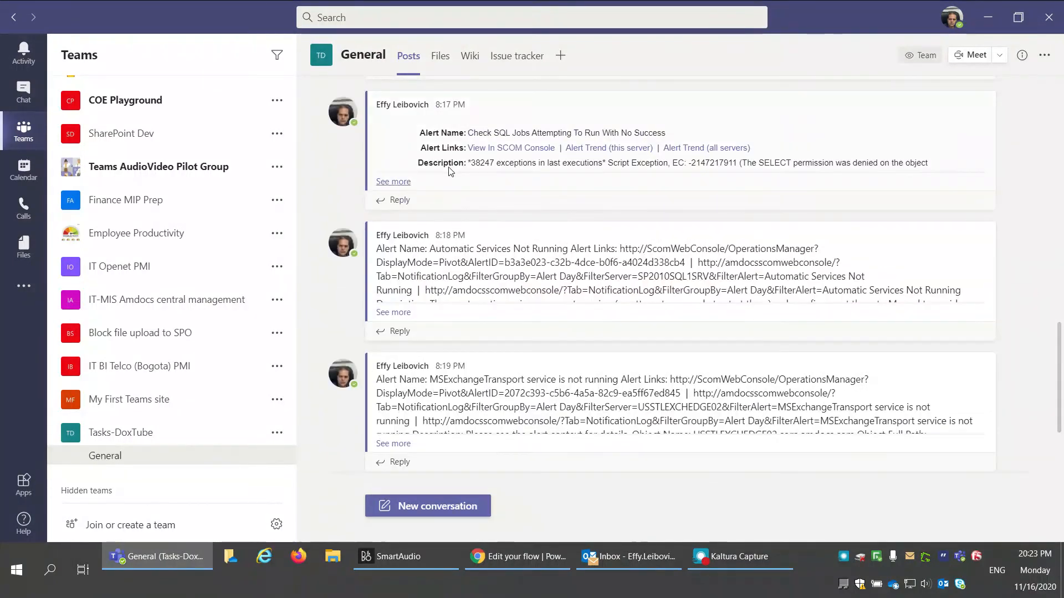
{"action": "scroll", "coordinate": [523, 165], "scroll_direction": "up", "scroll_amount": 4}
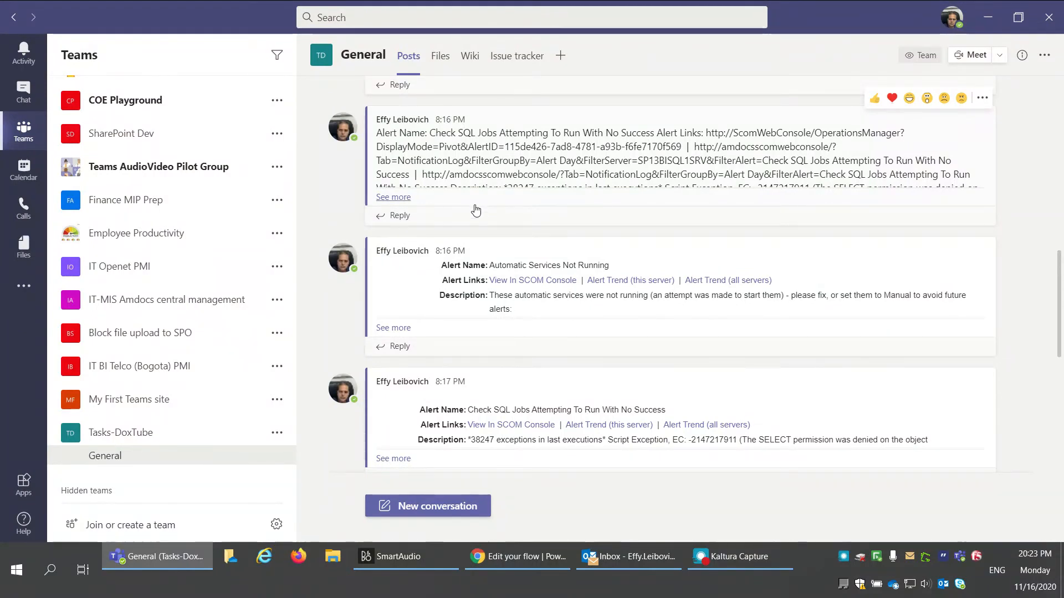
{"action": "scroll", "coordinate": [495, 193], "scroll_direction": "up", "scroll_amount": 1}
{"action": "scroll", "coordinate": [494, 193], "scroll_direction": "up", "scroll_amount": 5}
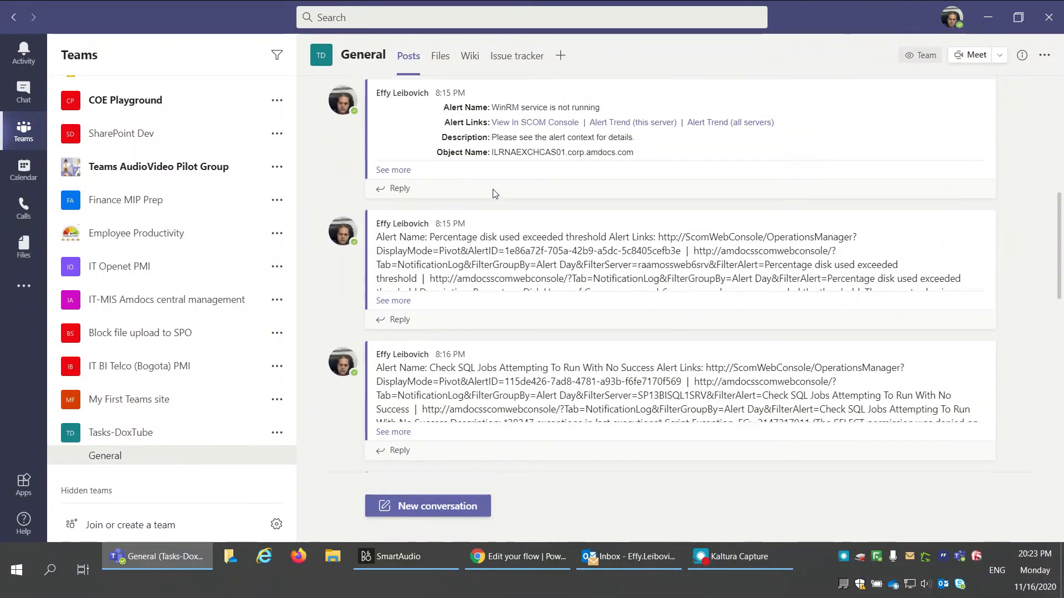
{"action": "mouse_move", "coordinate": [416, 232]}
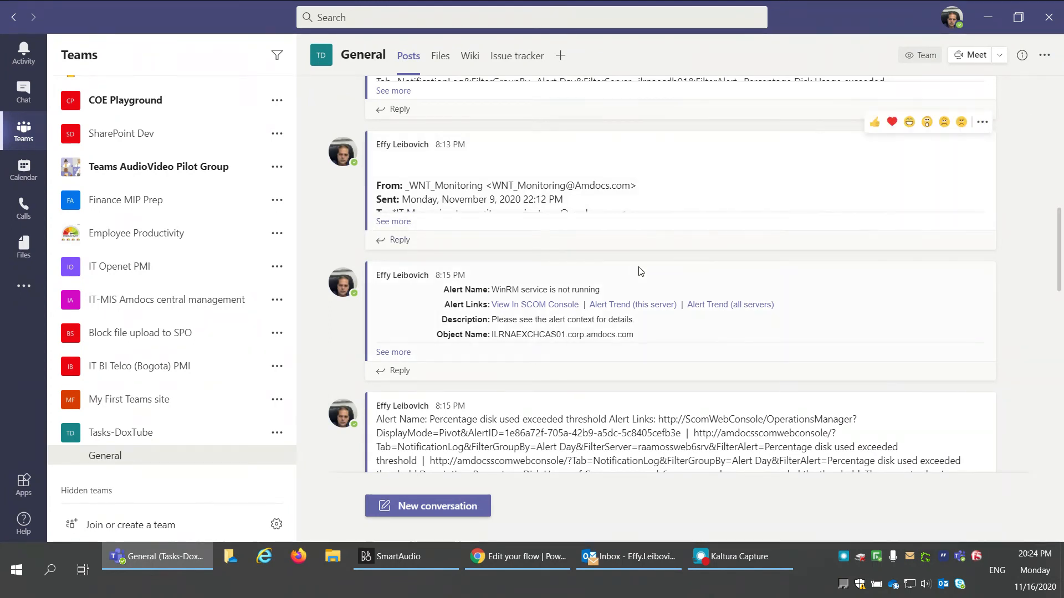
{"action": "left_click", "coordinate": [517, 56]}
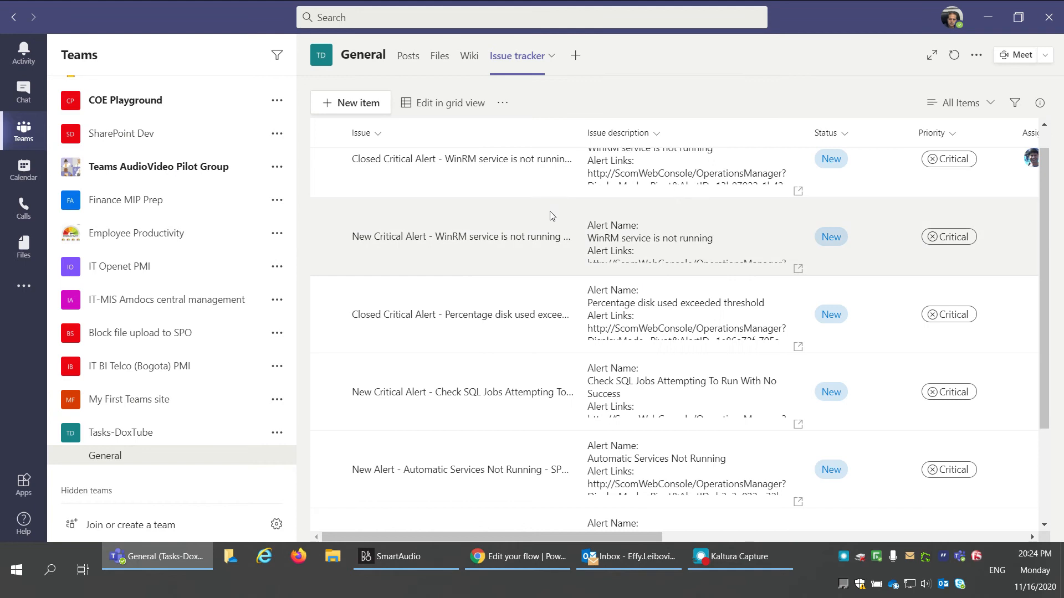
Step: Scroll through the WinRM, disk usage, SQL jobs and services alert items, then return to the flow editor
{"action": "scroll", "coordinate": [493, 191], "scroll_direction": "up", "scroll_amount": 1}
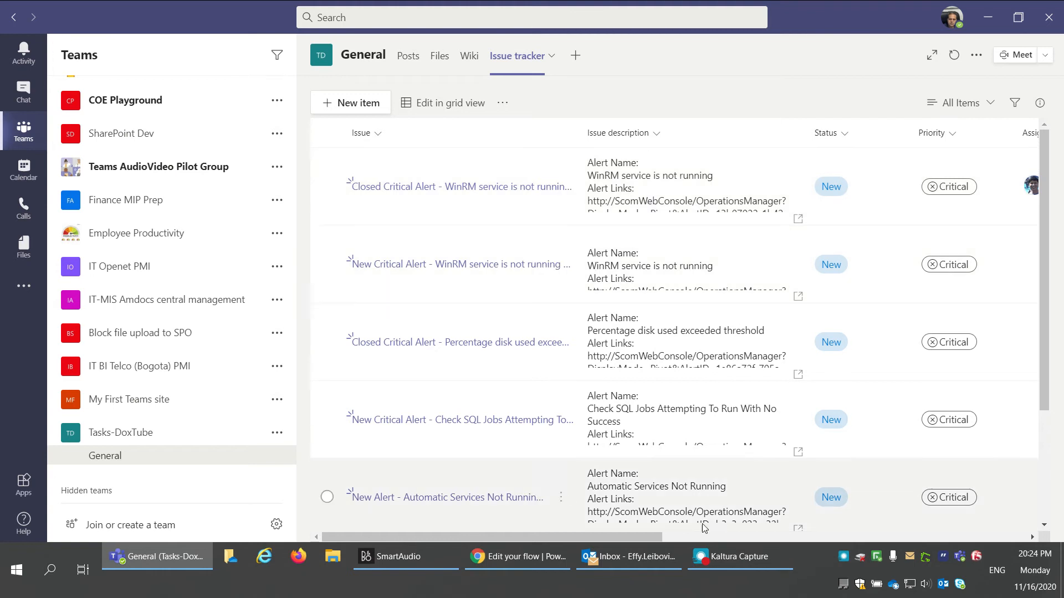
{"action": "left_click_drag", "start_coordinate": [623, 536], "coordinate": [554, 534]}
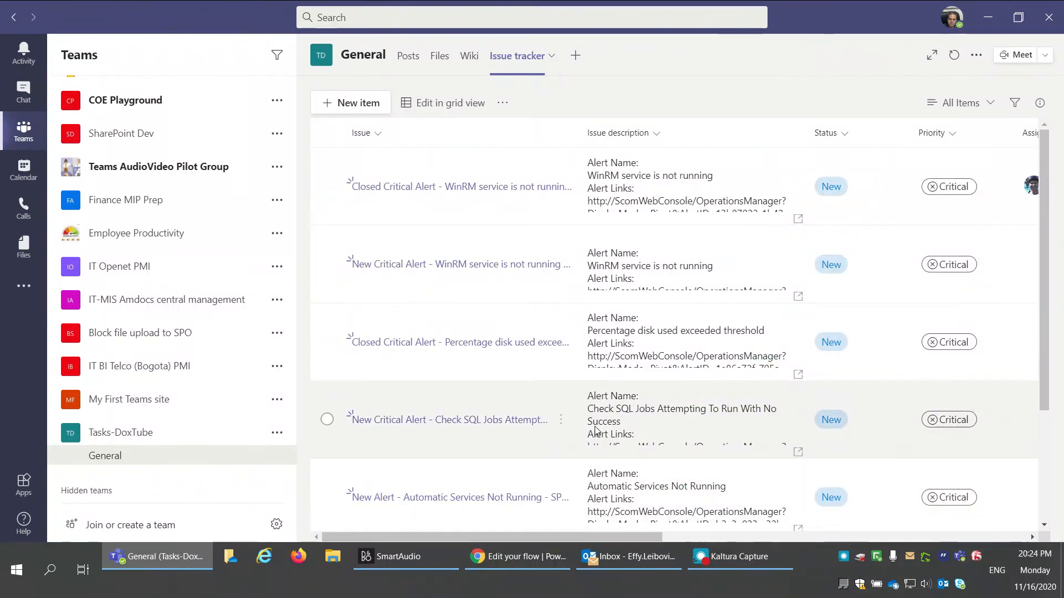
{"action": "left_click", "coordinate": [494, 561]}
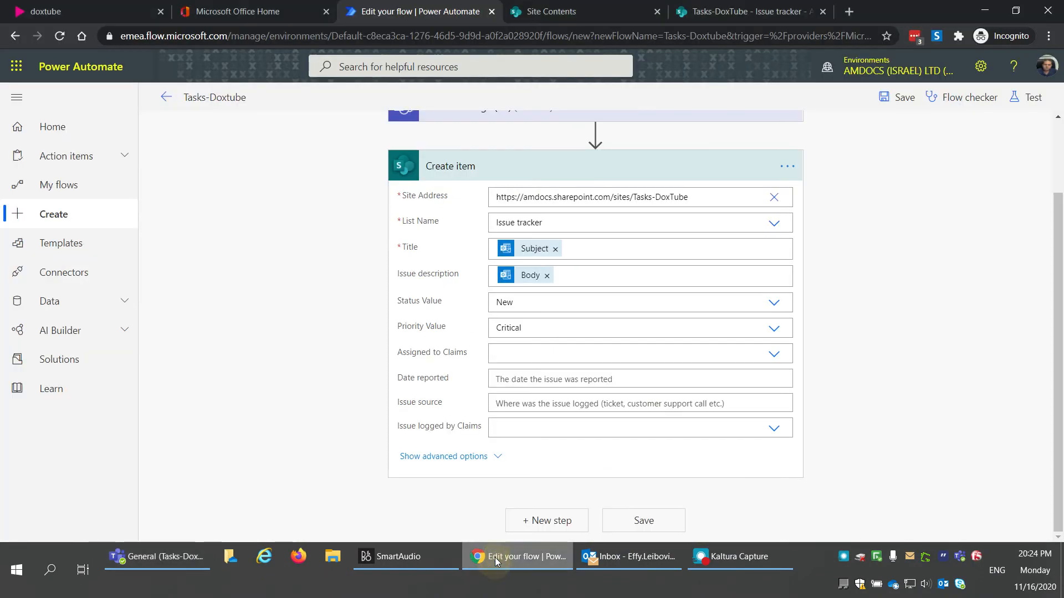
Step: Collapse the Create item step and run Flow checker to confirm no errors or warnings
{"action": "scroll", "coordinate": [294, 329], "scroll_direction": "up", "scroll_amount": 2}
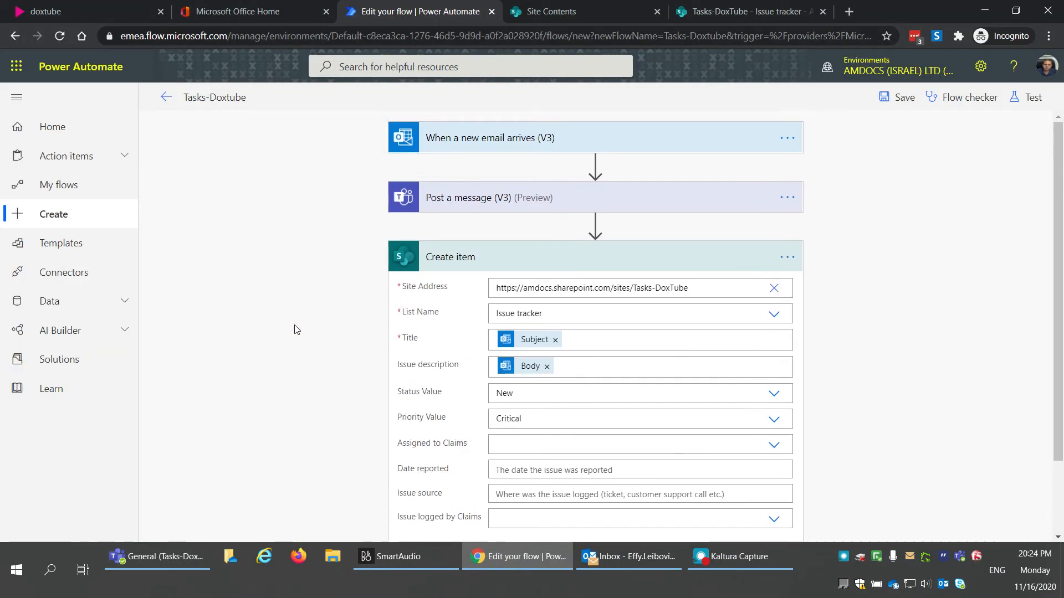
{"action": "left_click", "coordinate": [556, 255]}
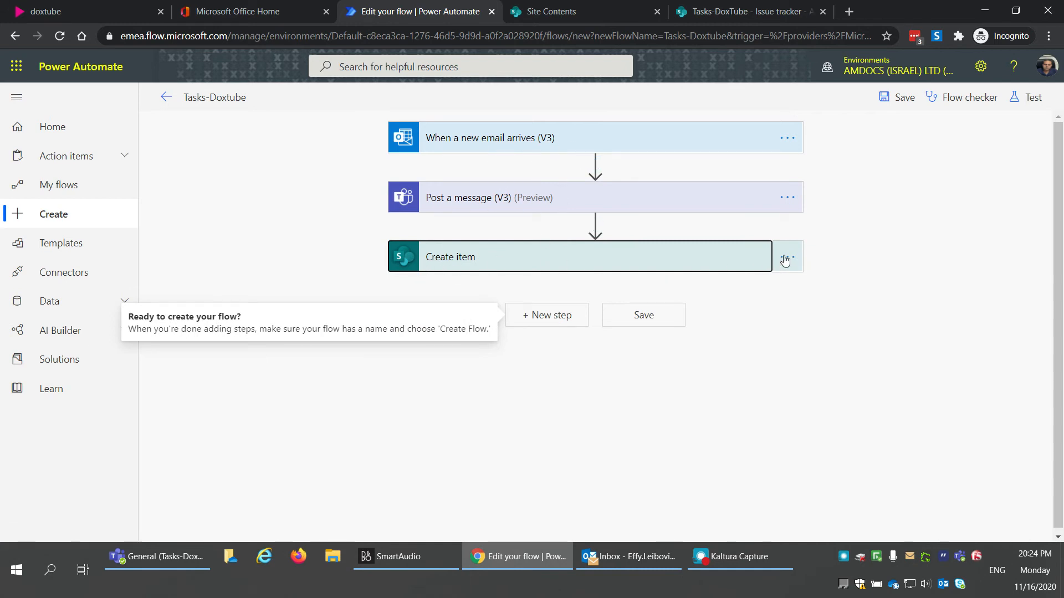
{"action": "left_click", "coordinate": [931, 228]}
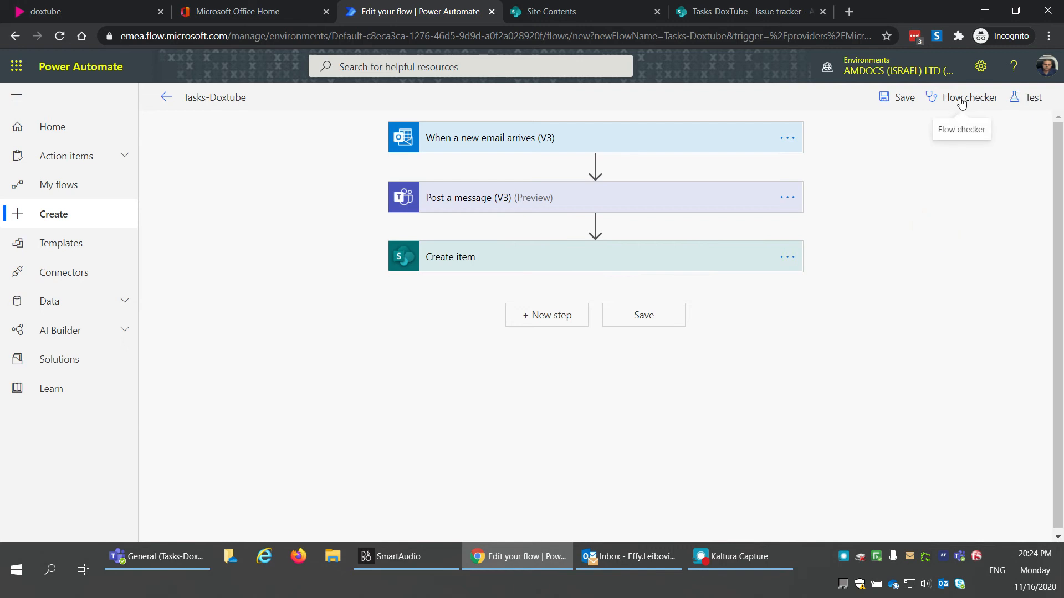
{"action": "left_click", "coordinate": [982, 103]}
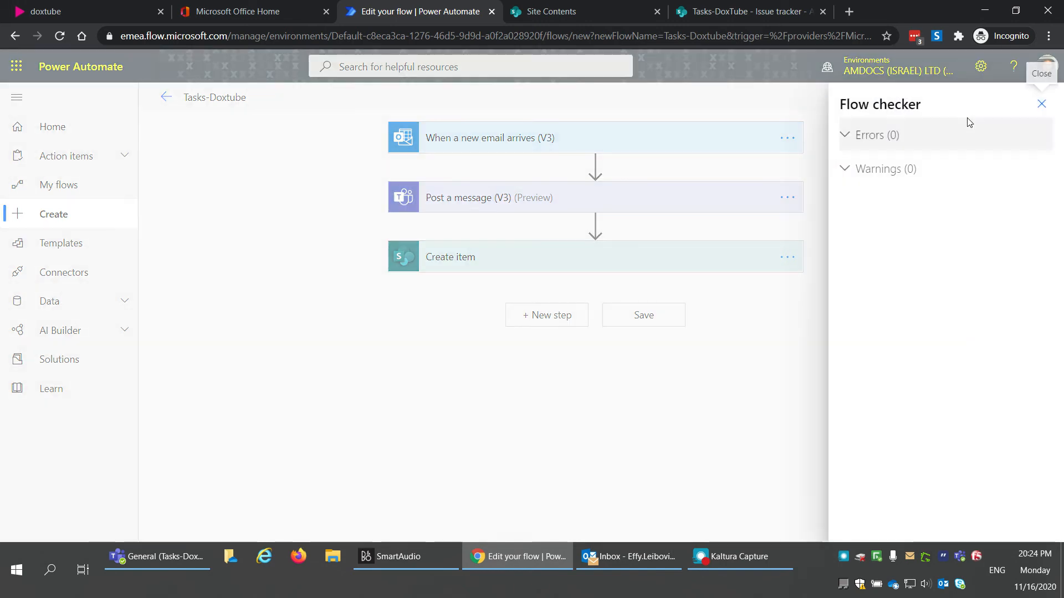
{"action": "left_click", "coordinate": [1041, 105]}
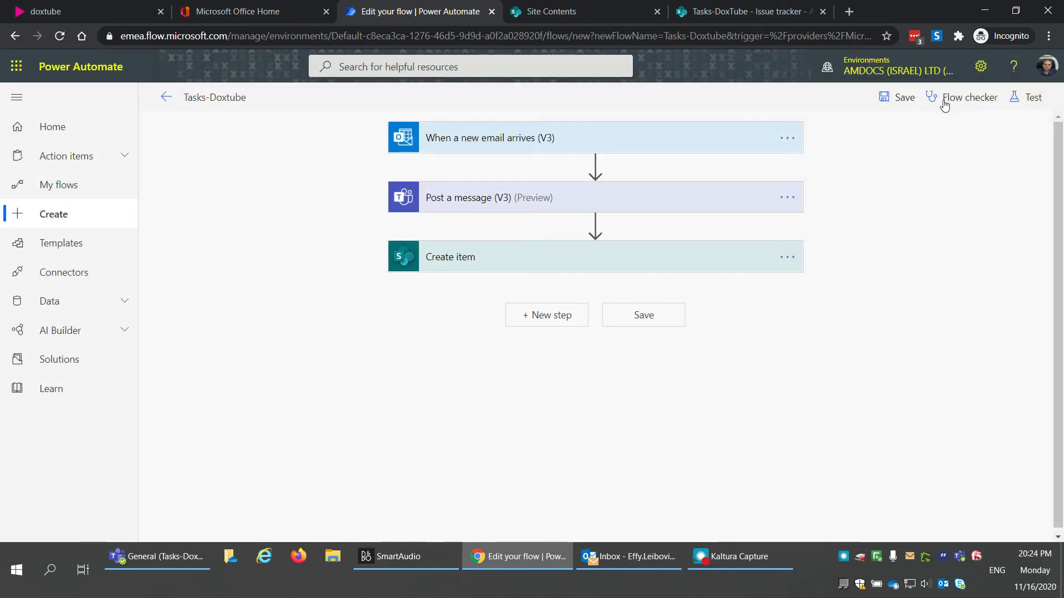
Step: Start a test using data from previous runs, cancel it, and go to My flows
{"action": "left_click", "coordinate": [1024, 103]}
{"action": "left_click", "coordinate": [876, 156]}
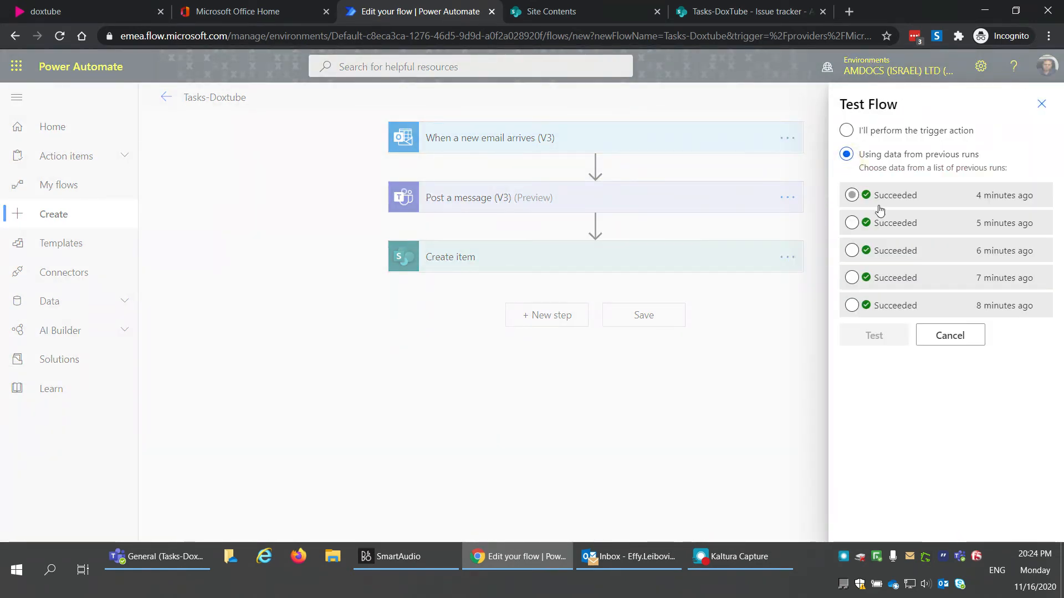
{"action": "left_click", "coordinate": [950, 335]}
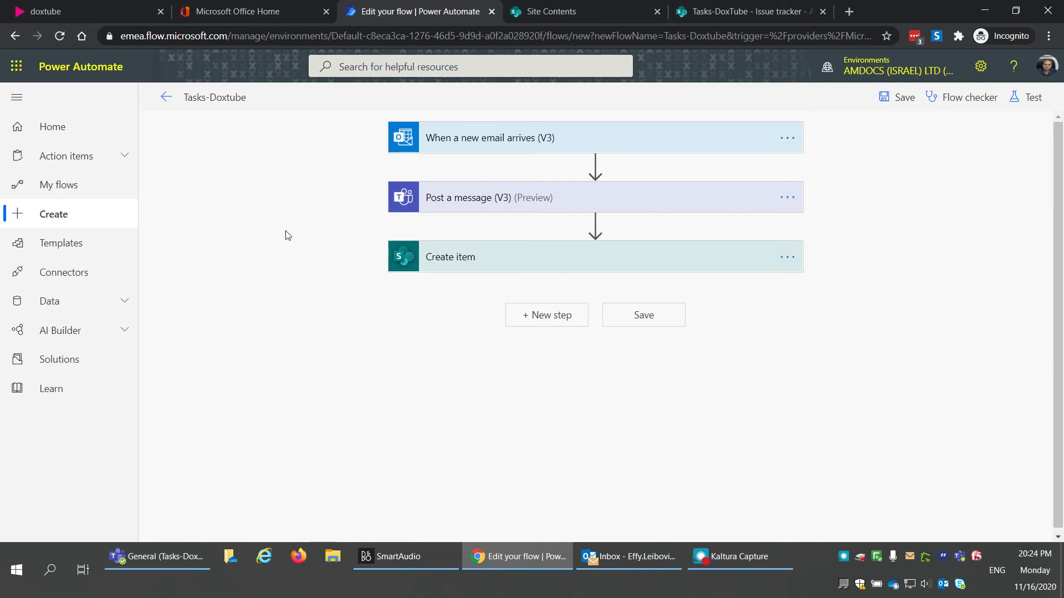
{"action": "left_click", "coordinate": [74, 193]}
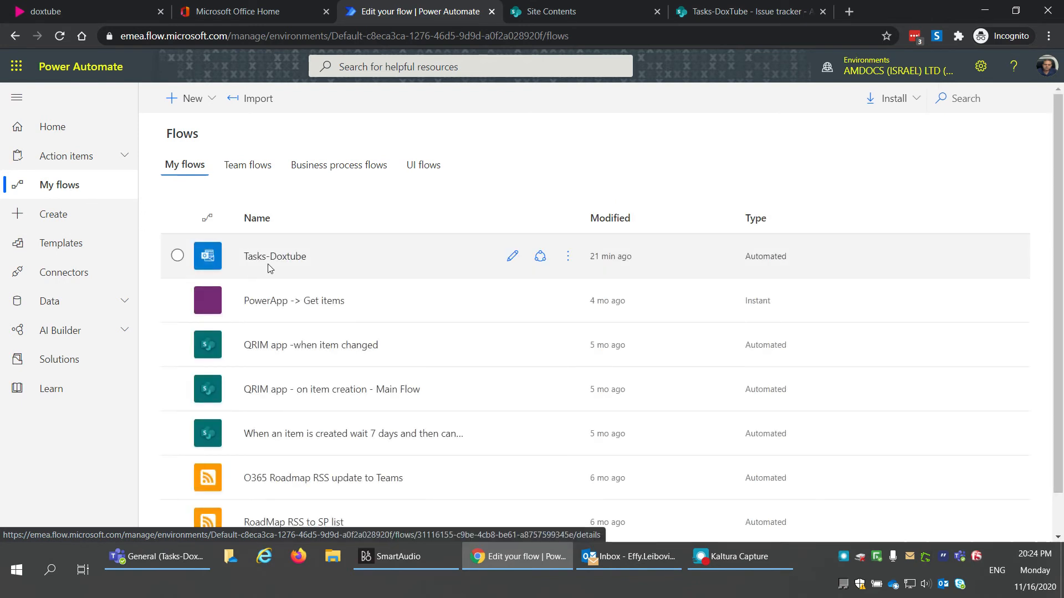
Step: Open Tasks-Doxtube's 28-day run history and its first run from Nov 16, 08:20 PM
{"action": "left_click", "coordinate": [273, 257]}
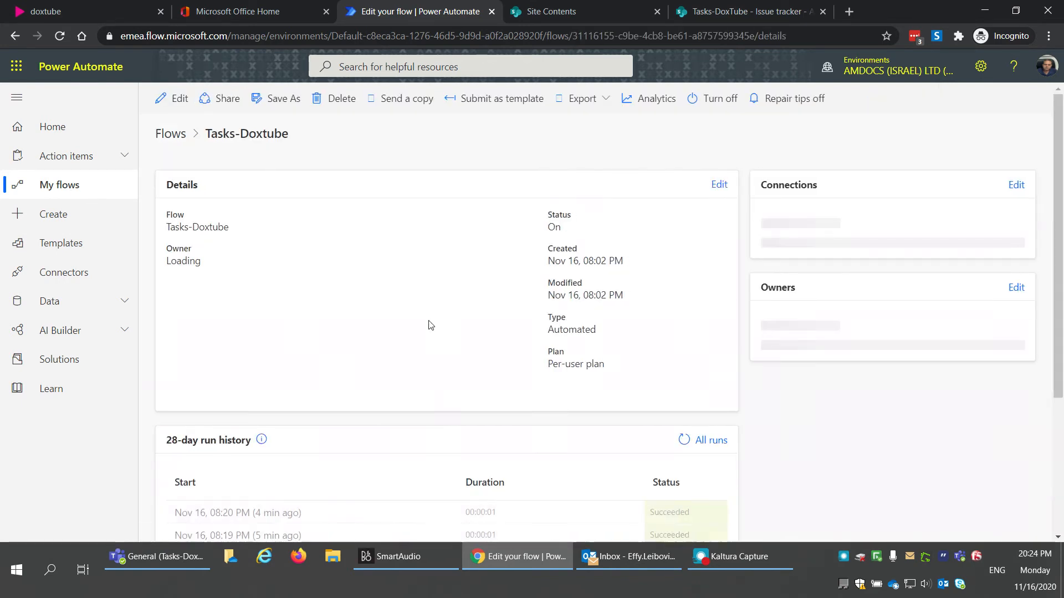
{"action": "scroll", "coordinate": [429, 334], "scroll_direction": "down", "scroll_amount": 4}
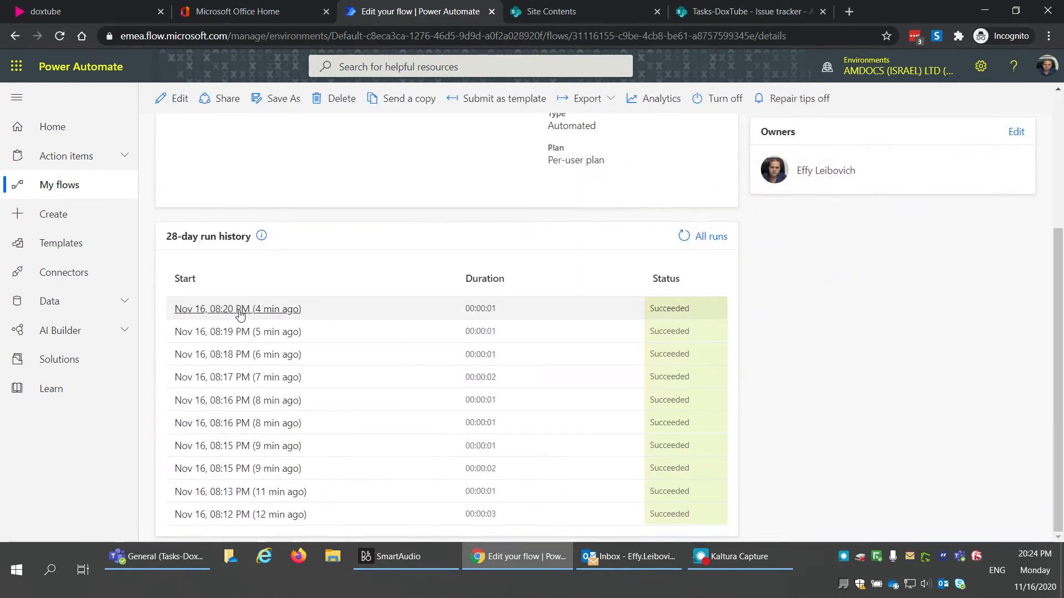
{"action": "left_click", "coordinate": [236, 310]}
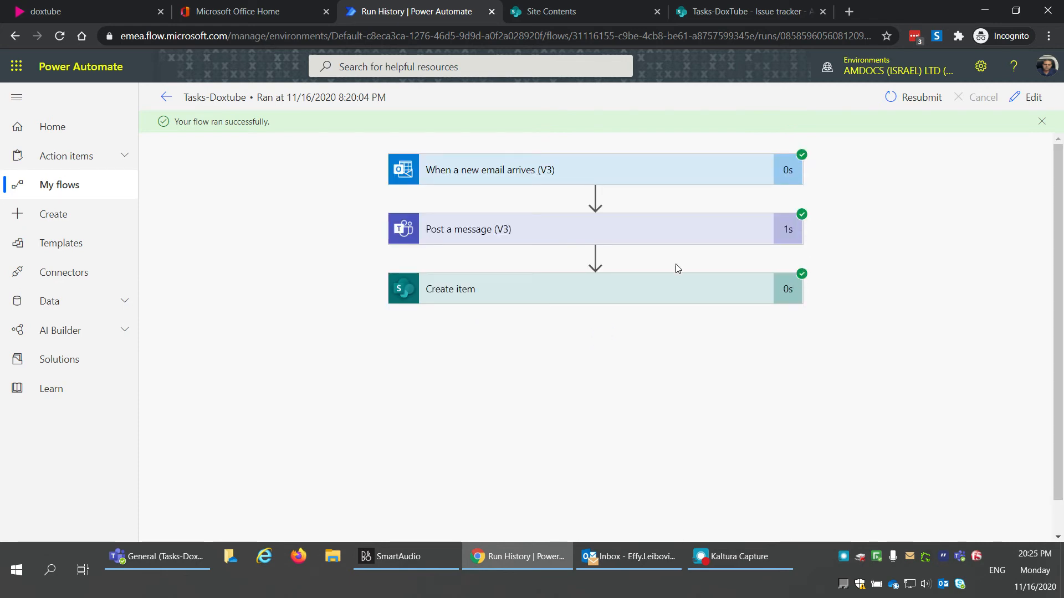
Step: Expand the Create item step's run details and review its inputs
{"action": "left_click", "coordinate": [568, 286]}
{"action": "scroll", "coordinate": [292, 351], "scroll_direction": "down", "scroll_amount": 3}
{"action": "scroll", "coordinate": [292, 352], "scroll_direction": "down", "scroll_amount": 15}
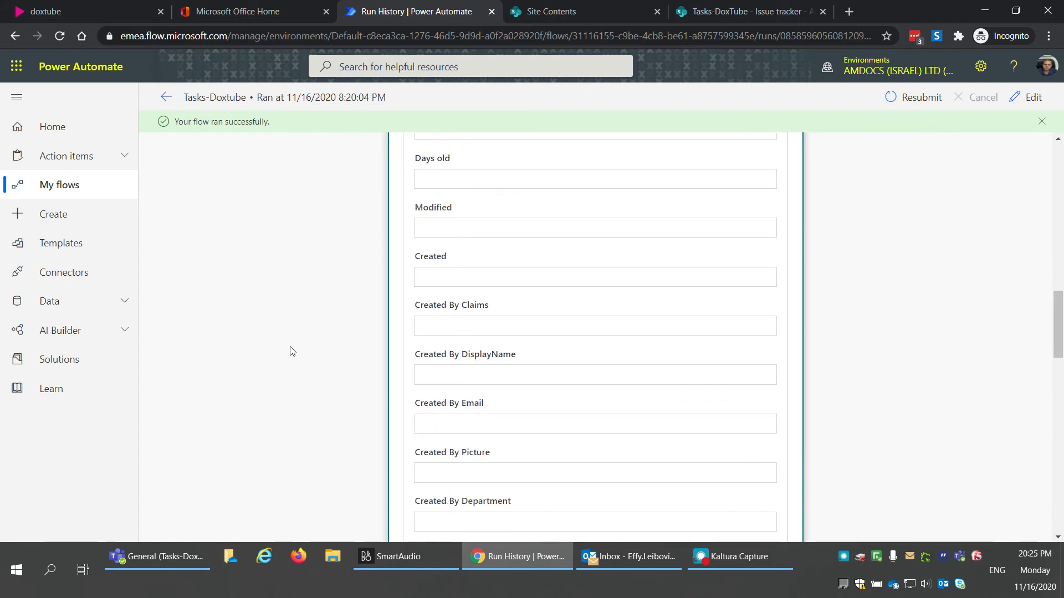
{"action": "scroll", "coordinate": [292, 352], "scroll_direction": "down", "scroll_amount": 12}
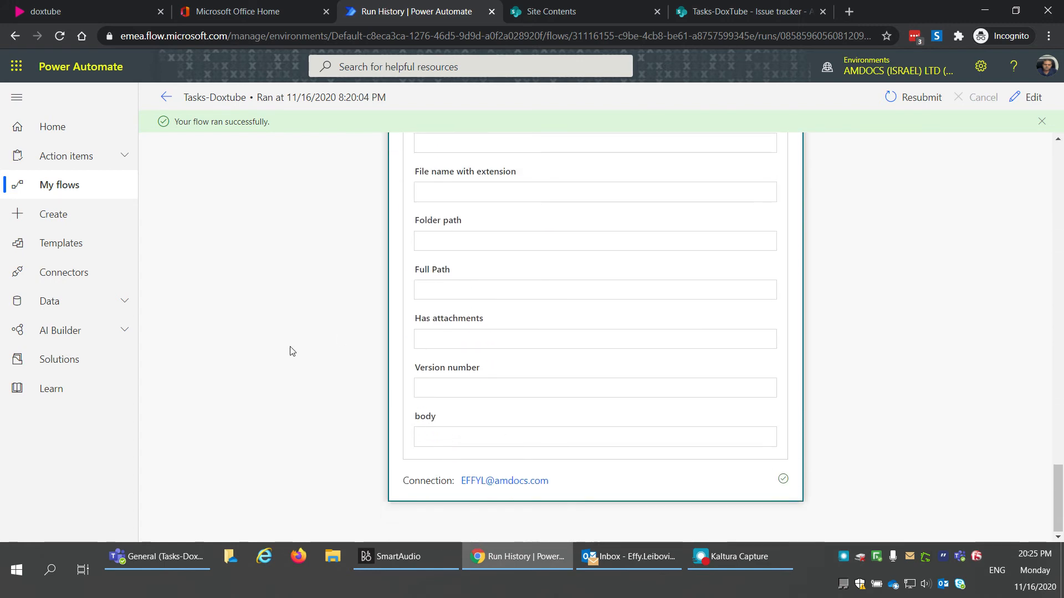
{"action": "scroll", "coordinate": [415, 476], "scroll_direction": "up", "scroll_amount": 20}
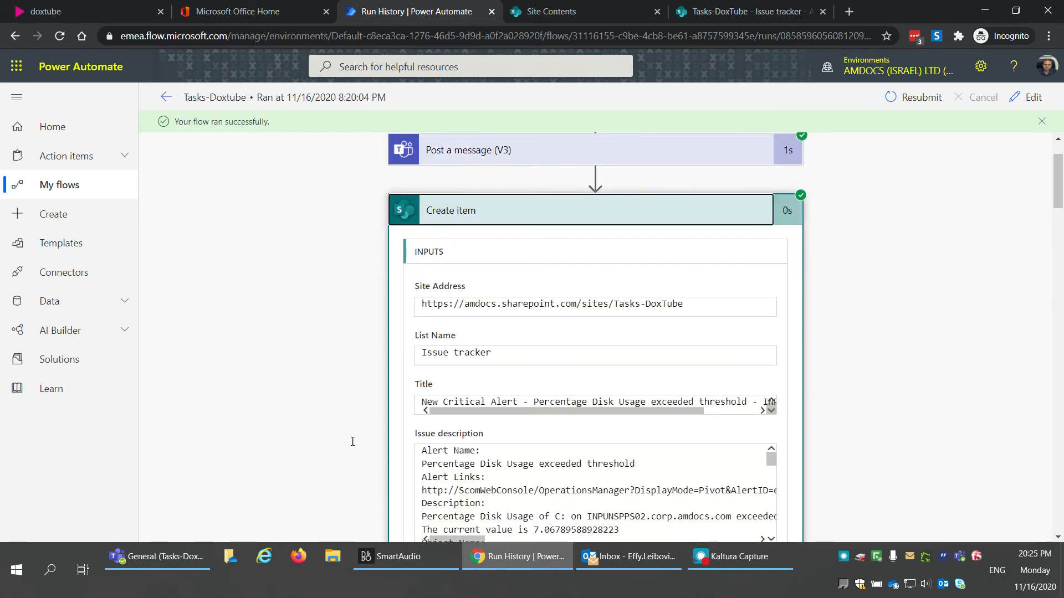
{"action": "scroll", "coordinate": [344, 442], "scroll_direction": "down", "scroll_amount": 3}
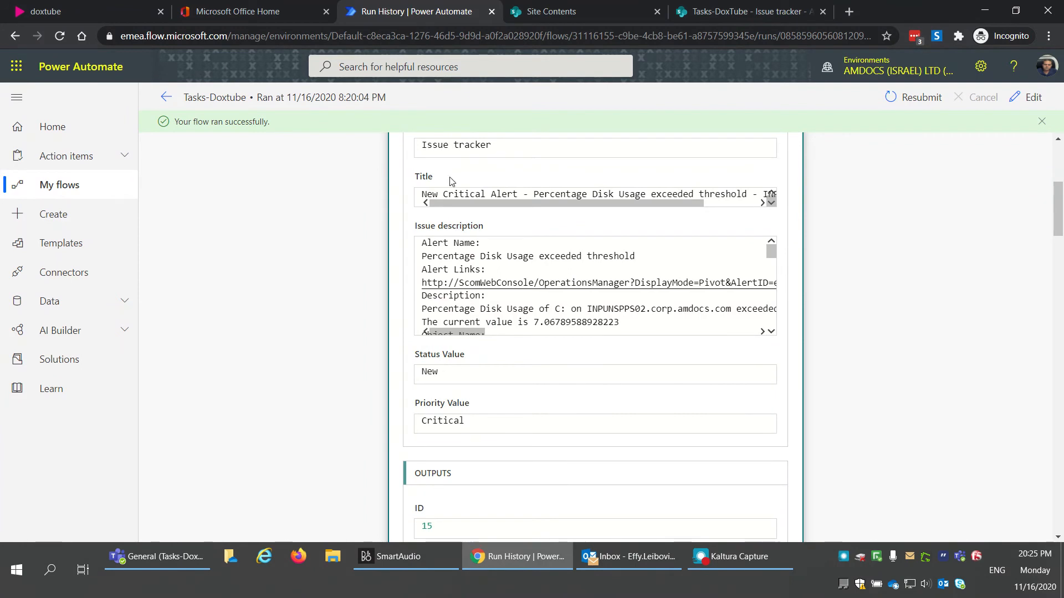
{"action": "scroll", "coordinate": [459, 192], "scroll_direction": "up", "scroll_amount": 1}
{"action": "scroll", "coordinate": [450, 203], "scroll_direction": "up", "scroll_amount": 1}
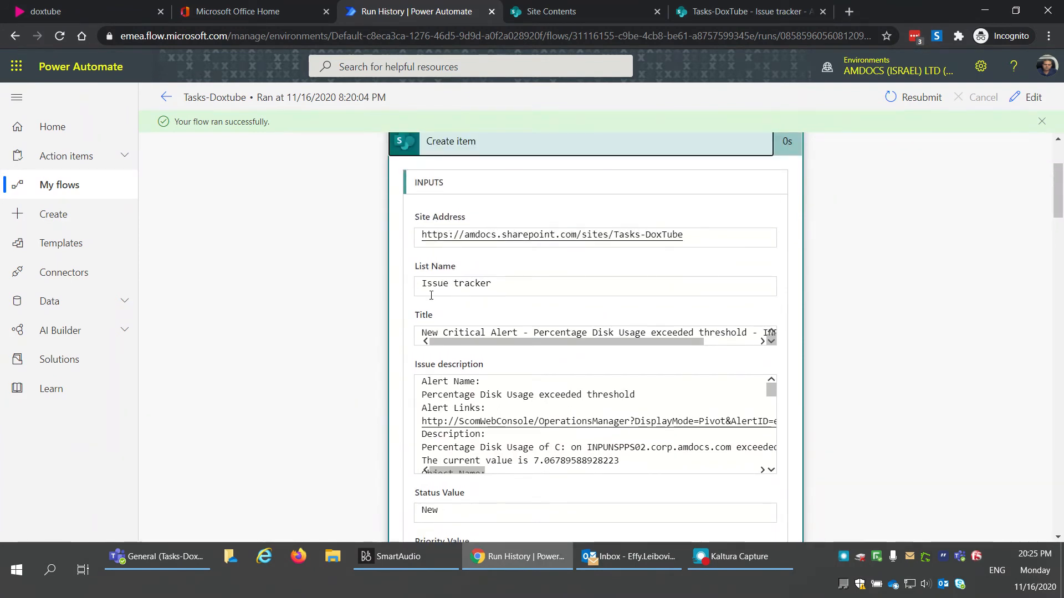
{"action": "scroll", "coordinate": [514, 310], "scroll_direction": "up", "scroll_amount": 2}
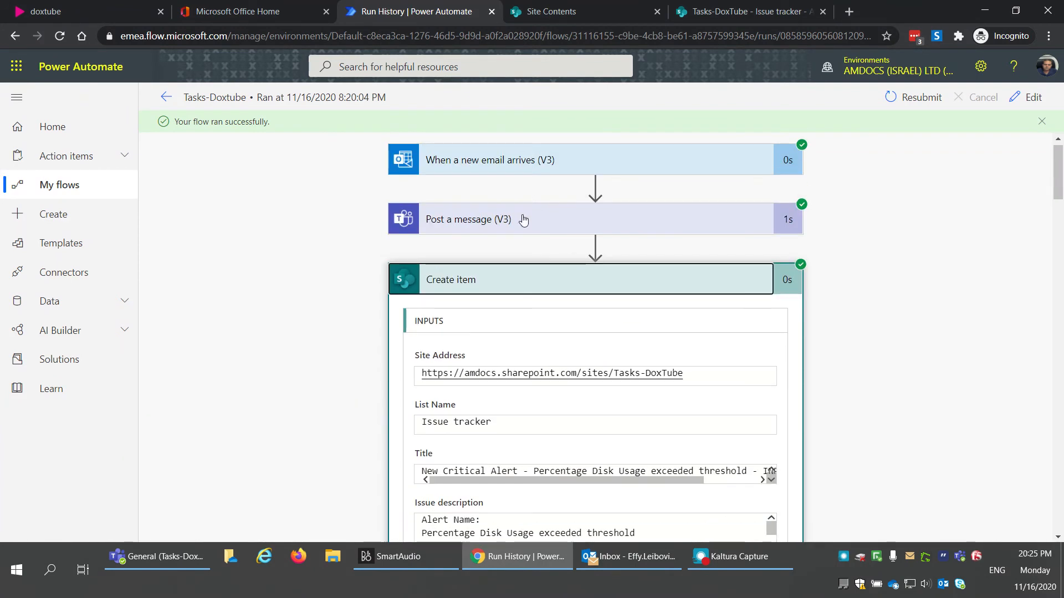
Step: Review the Post a message (V3) and new-email trigger details, collapse all cards, and return to My flows
{"action": "left_click", "coordinate": [516, 230]}
{"action": "scroll", "coordinate": [359, 334], "scroll_direction": "down", "scroll_amount": 3}
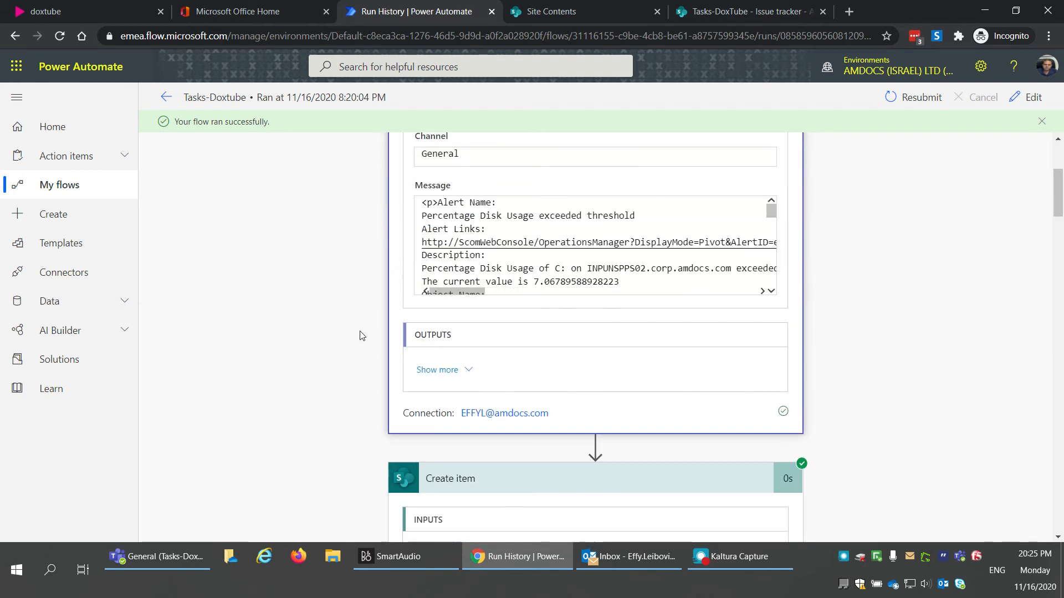
{"action": "scroll", "coordinate": [361, 335], "scroll_direction": "up", "scroll_amount": 3}
{"action": "left_click", "coordinate": [491, 238]}
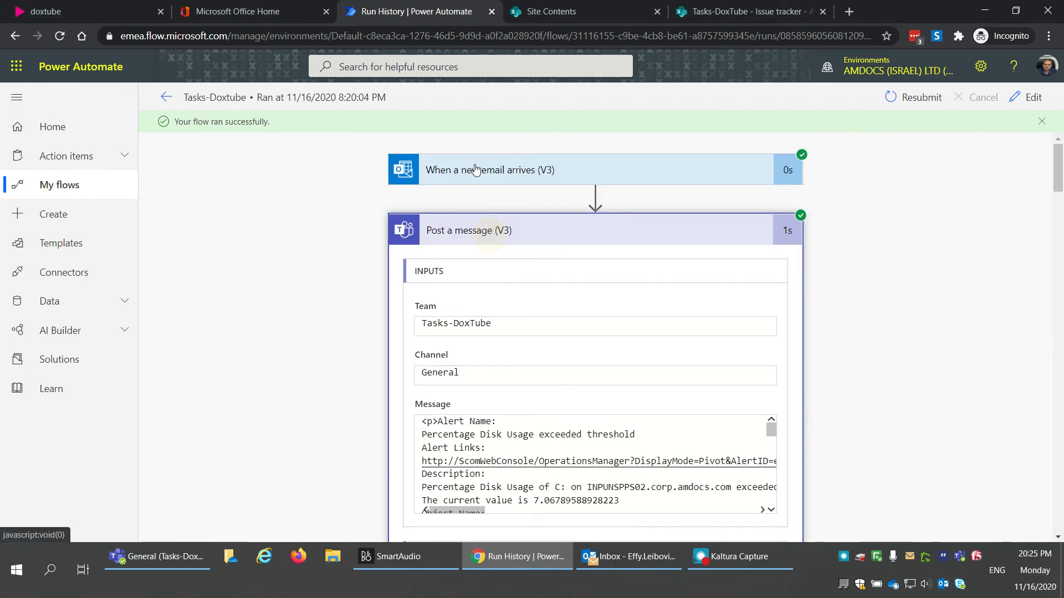
{"action": "left_click", "coordinate": [474, 170]}
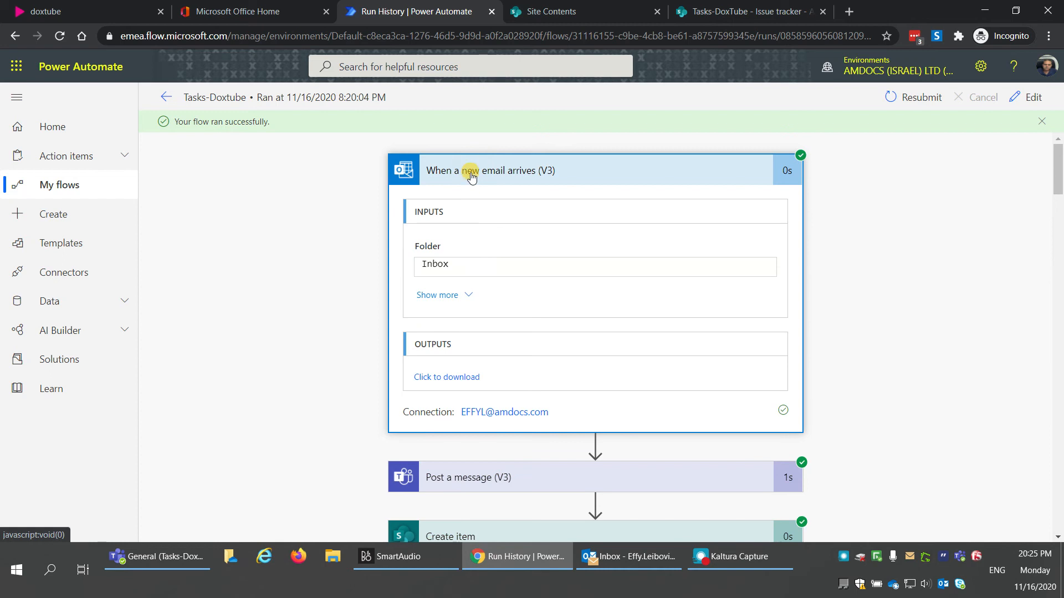
{"action": "left_click", "coordinate": [471, 173]}
{"action": "left_click", "coordinate": [467, 293]}
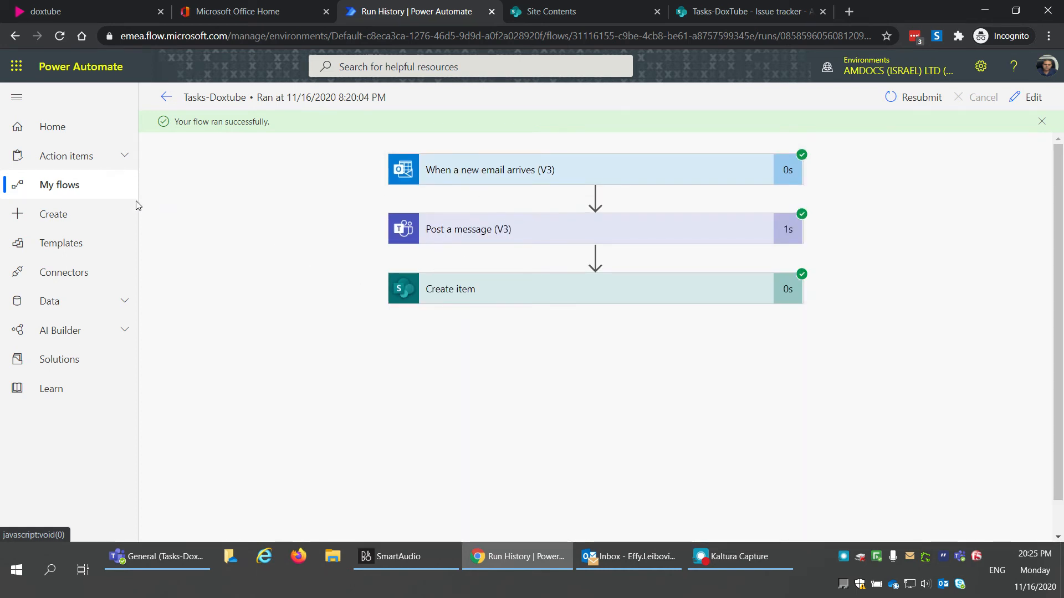
{"action": "left_click", "coordinate": [77, 197]}
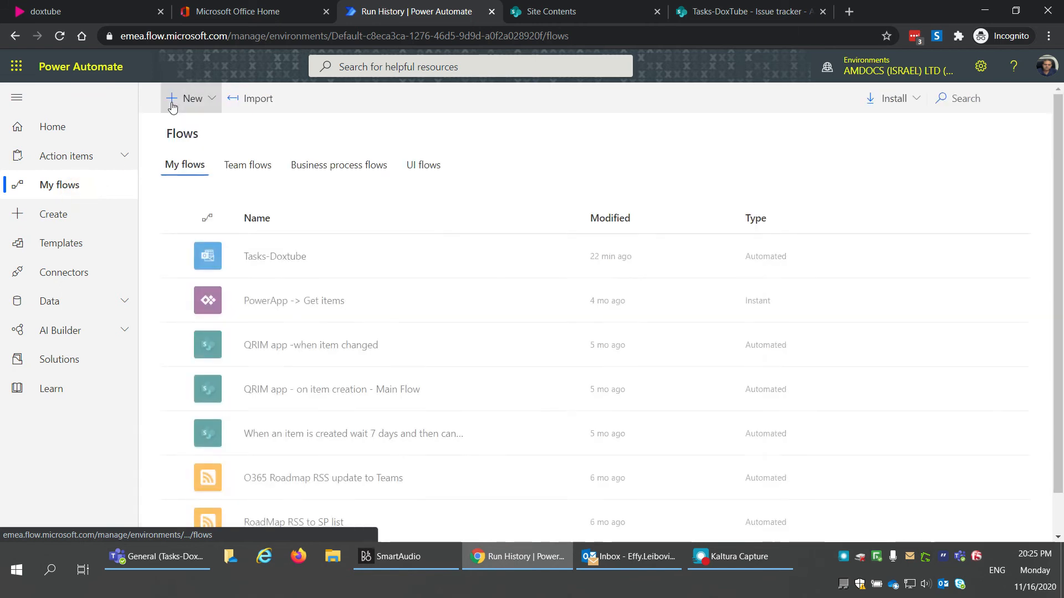
Step: Open Tasks-Doxtube in the flow editor, then view the Tasks-DoxTube site contents showing Issue tracker
{"action": "left_click", "coordinate": [286, 262]}
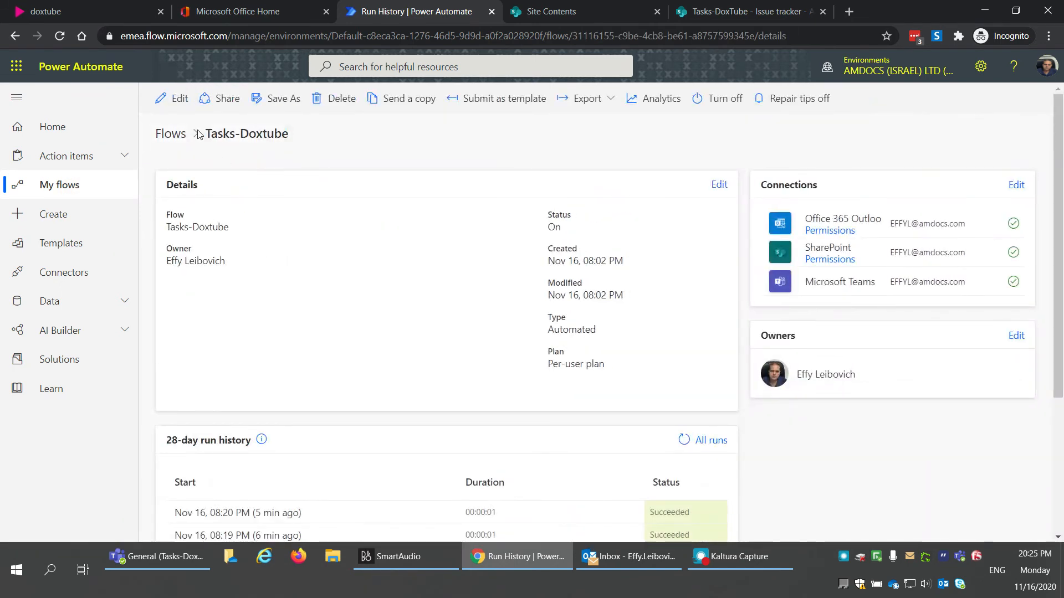
{"action": "left_click", "coordinate": [175, 100]}
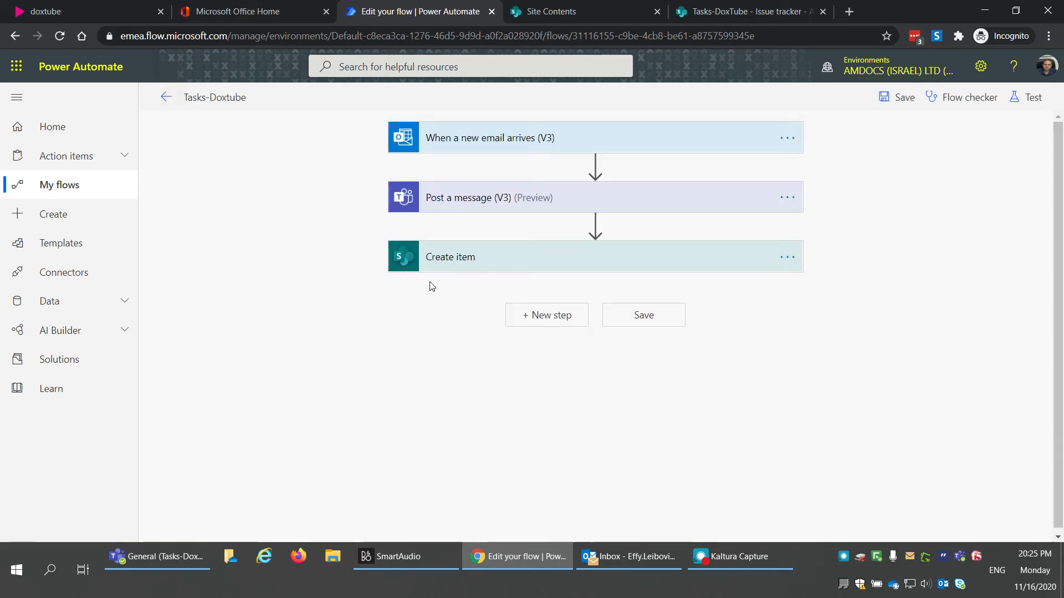
{"action": "left_click", "coordinate": [590, 8]}
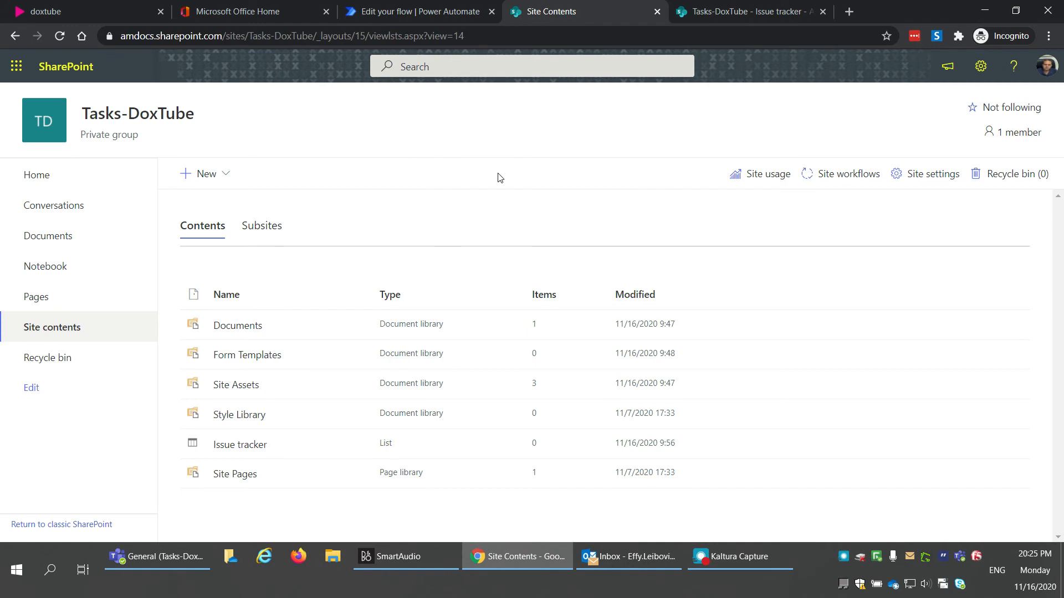
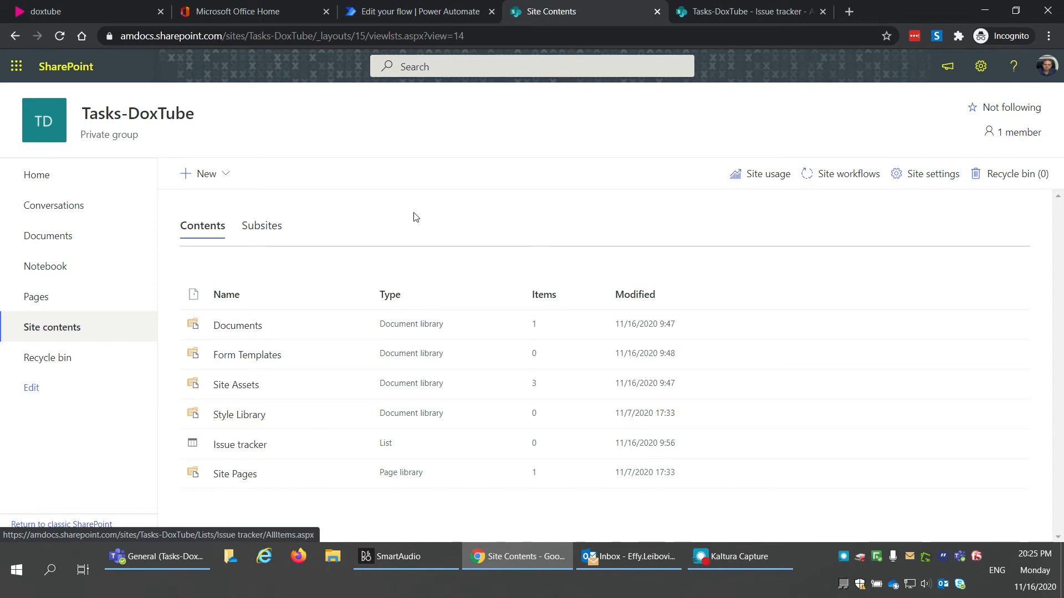
Step: Create a new site page from the Settings gear's Add a page option
{"action": "left_click", "coordinate": [980, 67]}
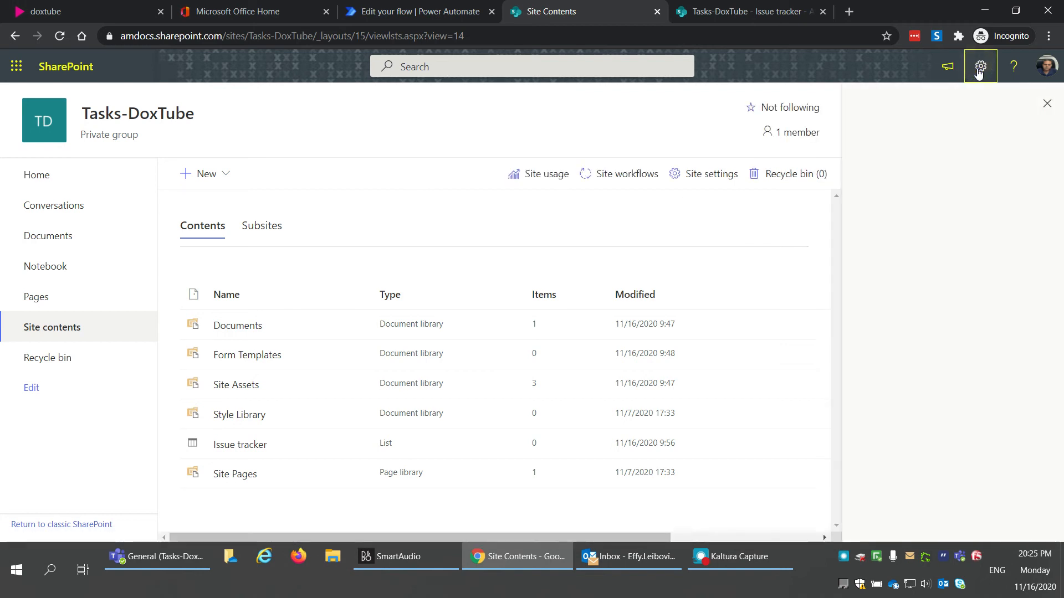
{"action": "left_click", "coordinate": [881, 165]}
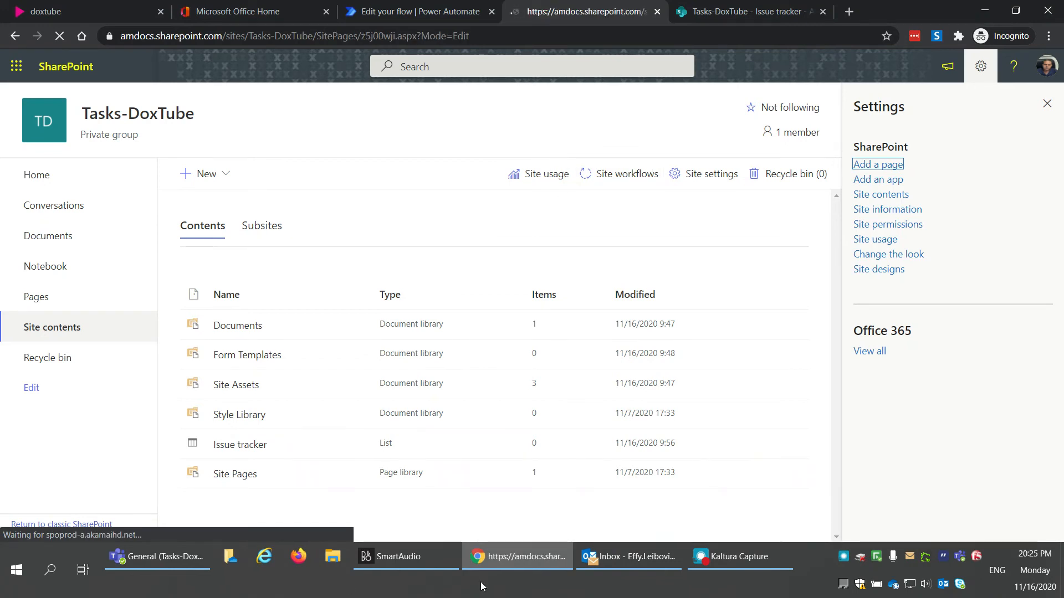
{"action": "left_click", "coordinate": [739, 557]}
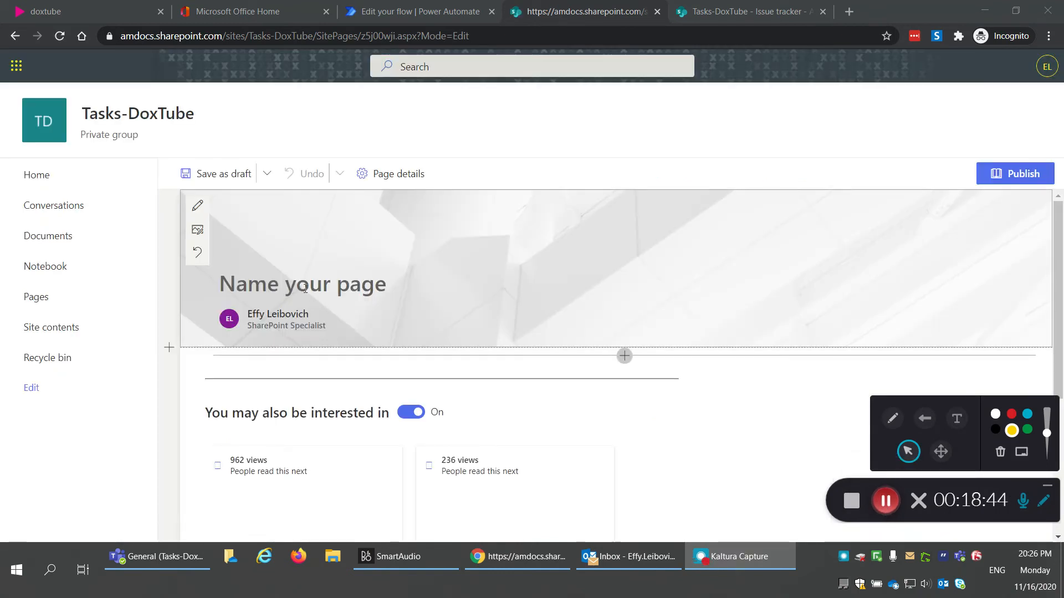
Step: Title the page 'Tasks Page', remove the author byline, and bring up the banner image choices
{"action": "left_click", "coordinate": [300, 285]}
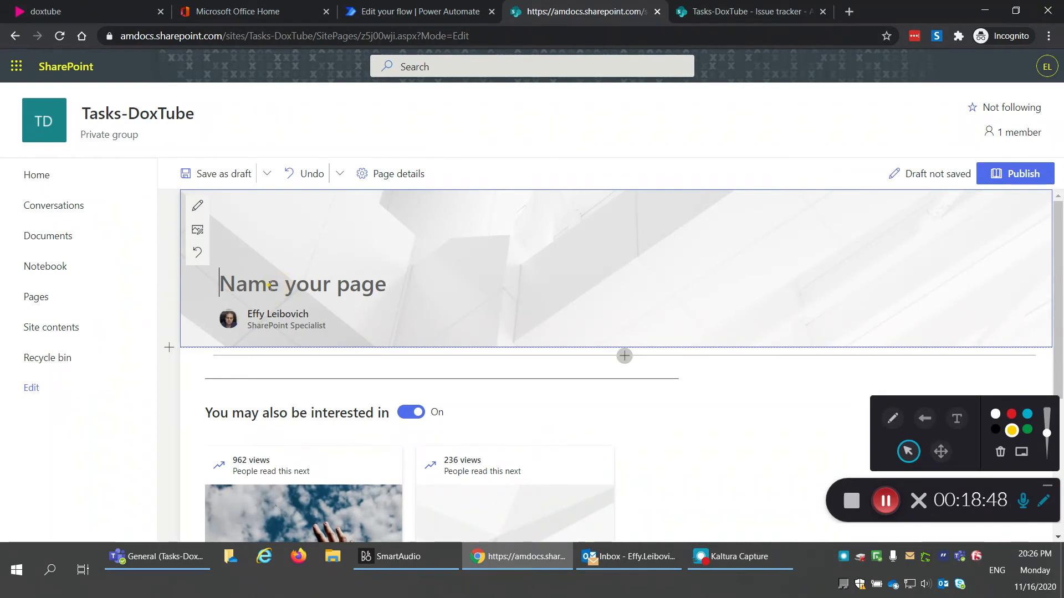
{"action": "type", "text": "Tasks Page"}
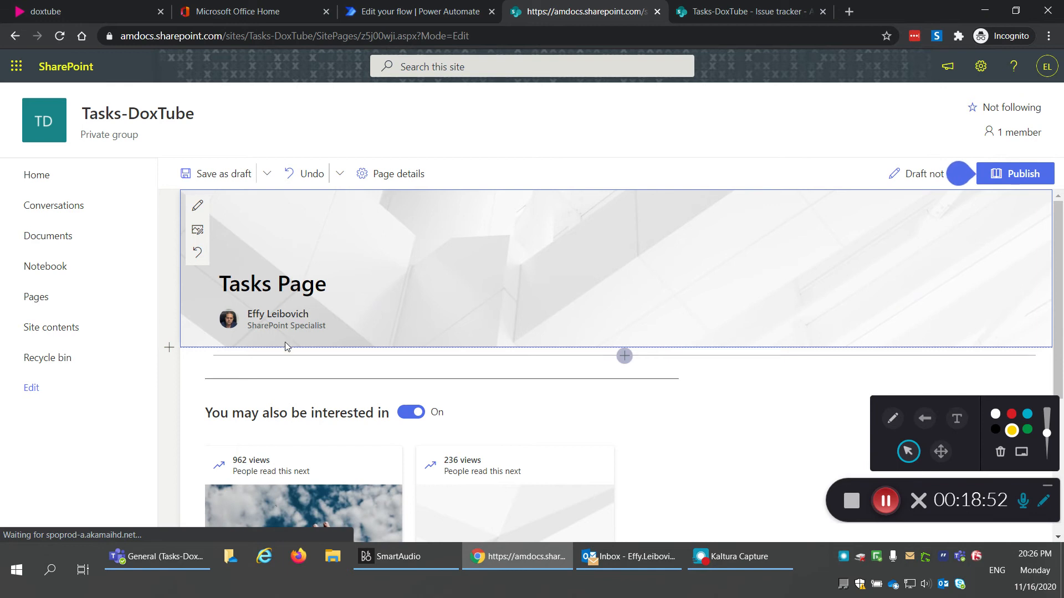
{"action": "left_click", "coordinate": [344, 316]}
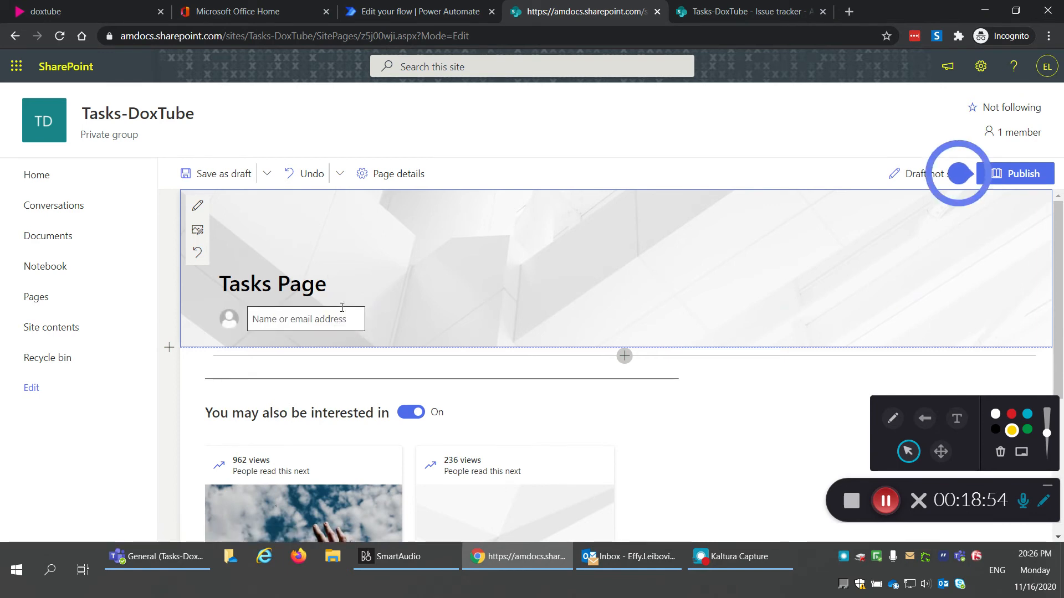
{"action": "left_click", "coordinate": [202, 235]}
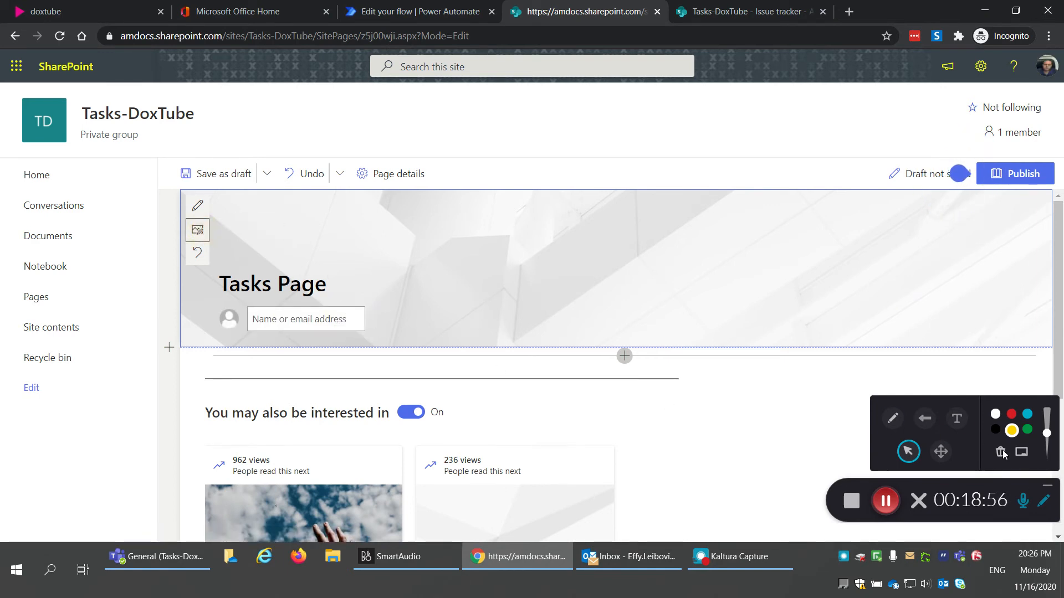
{"action": "left_click", "coordinate": [1049, 489]}
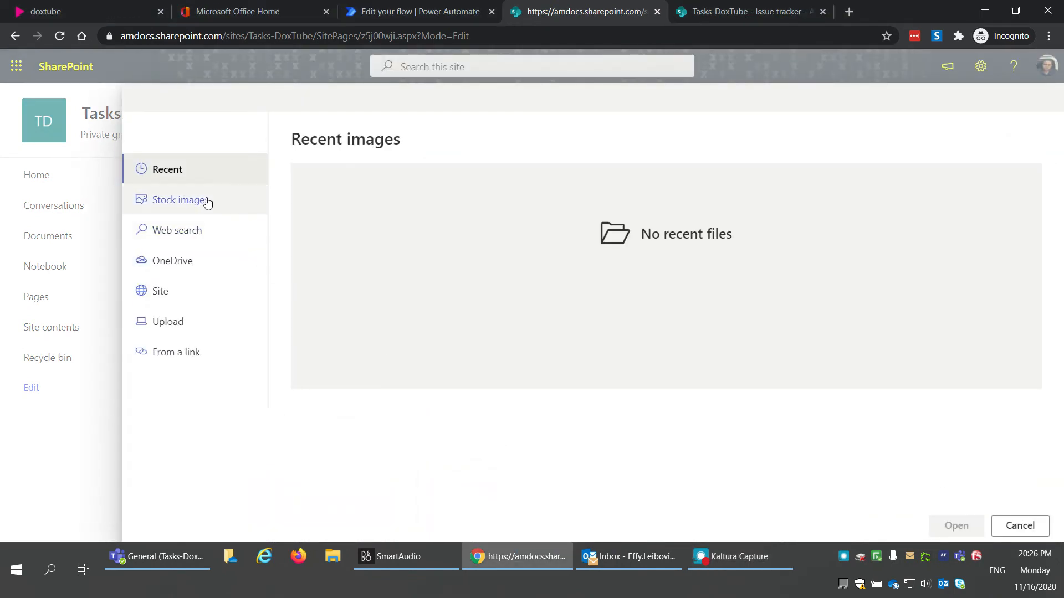
Step: Insert the stock cat photo as the banner and move its focal point onto the cat's face
{"action": "left_click", "coordinate": [207, 202]}
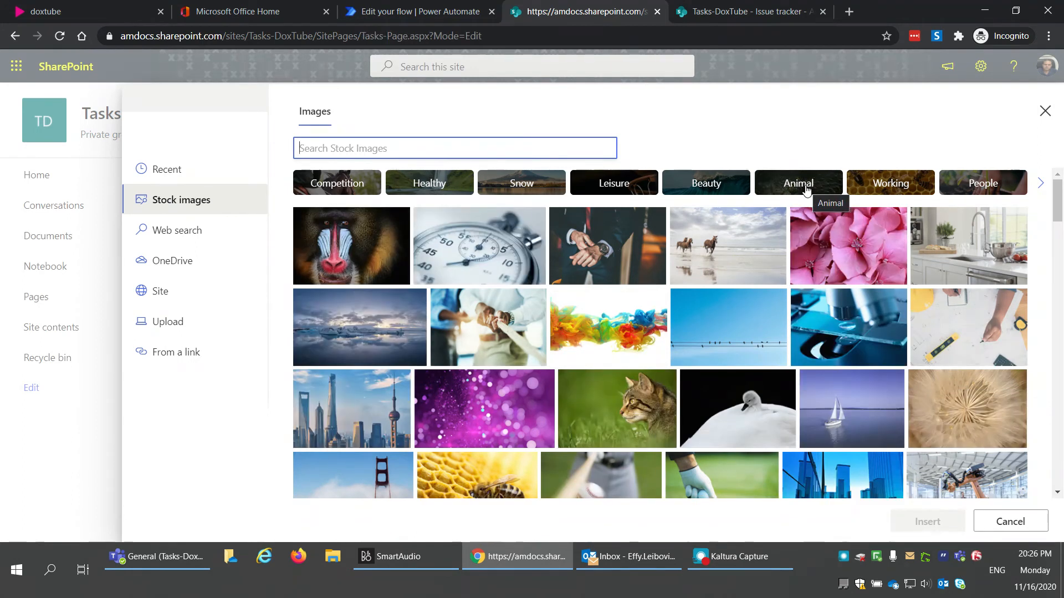
{"action": "left_click", "coordinate": [633, 388]}
{"action": "left_click", "coordinate": [944, 531]}
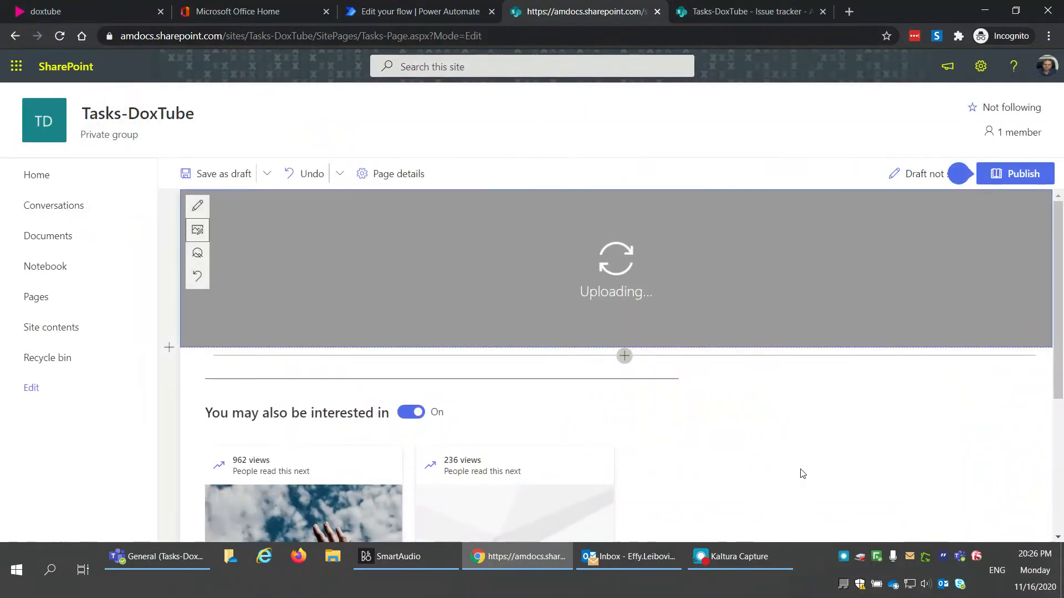
{"action": "left_click_drag", "start_coordinate": [626, 275], "coordinate": [742, 266]}
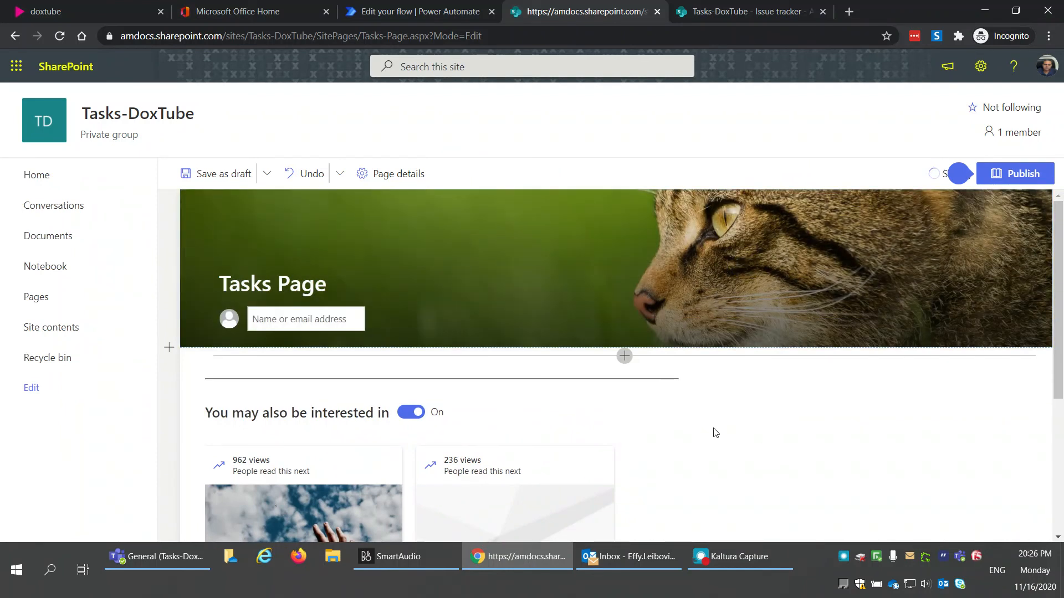
{"action": "scroll", "coordinate": [715, 432], "scroll_direction": "down", "scroll_amount": 1}
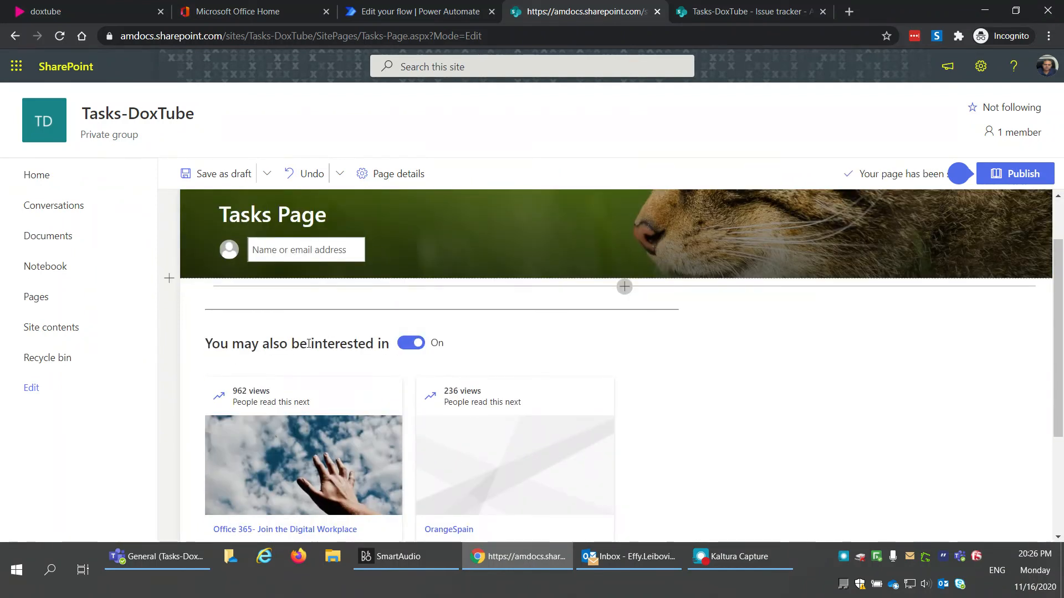
Step: Turn 'You may also be interested in' off and add a List web part showing Issue tracker
{"action": "left_click", "coordinate": [412, 343]}
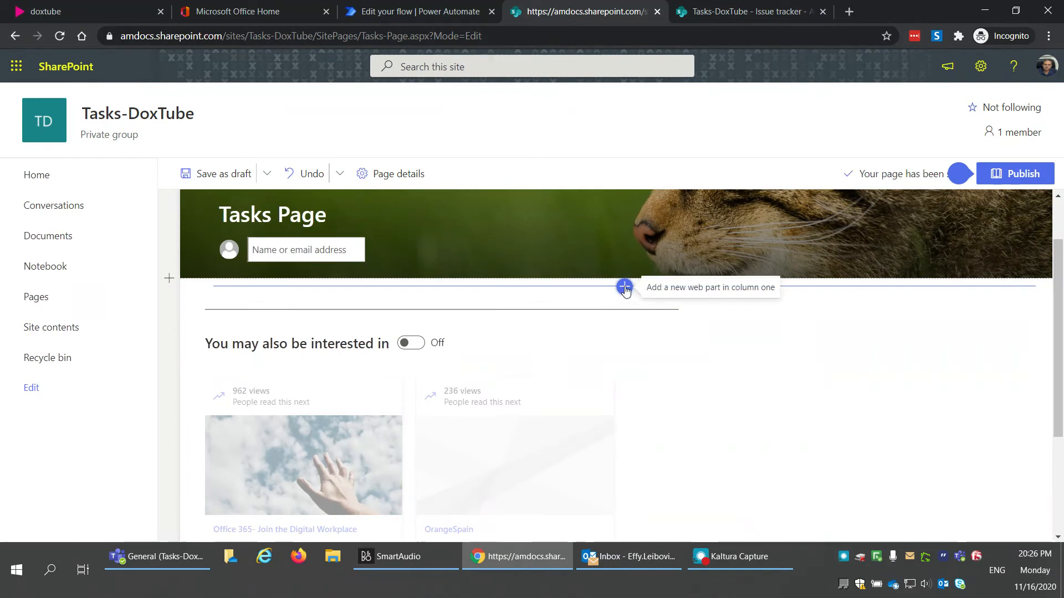
{"action": "left_click", "coordinate": [624, 288]}
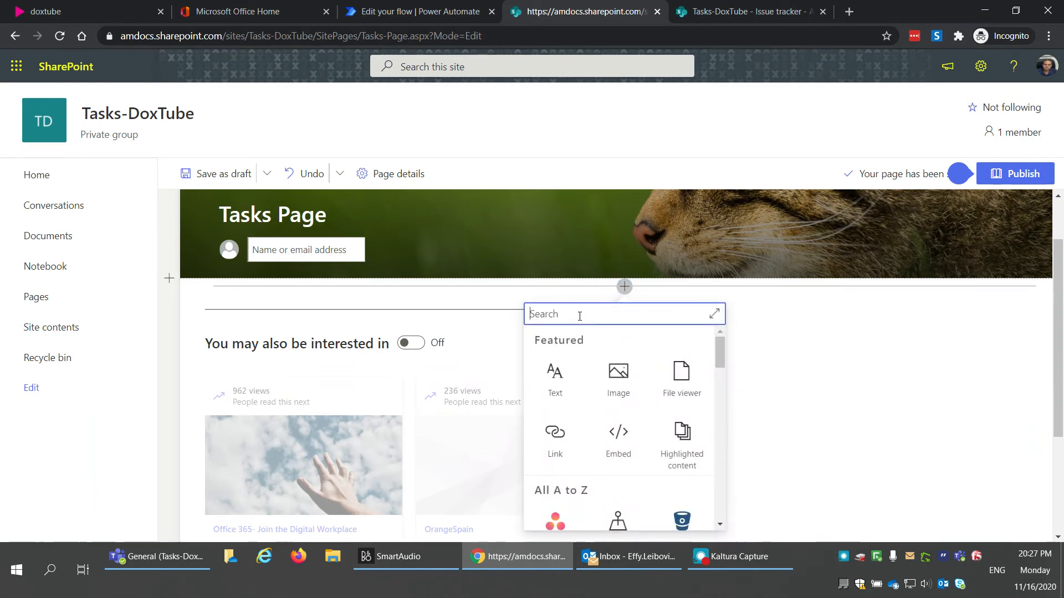
{"action": "type", "text": "list"}
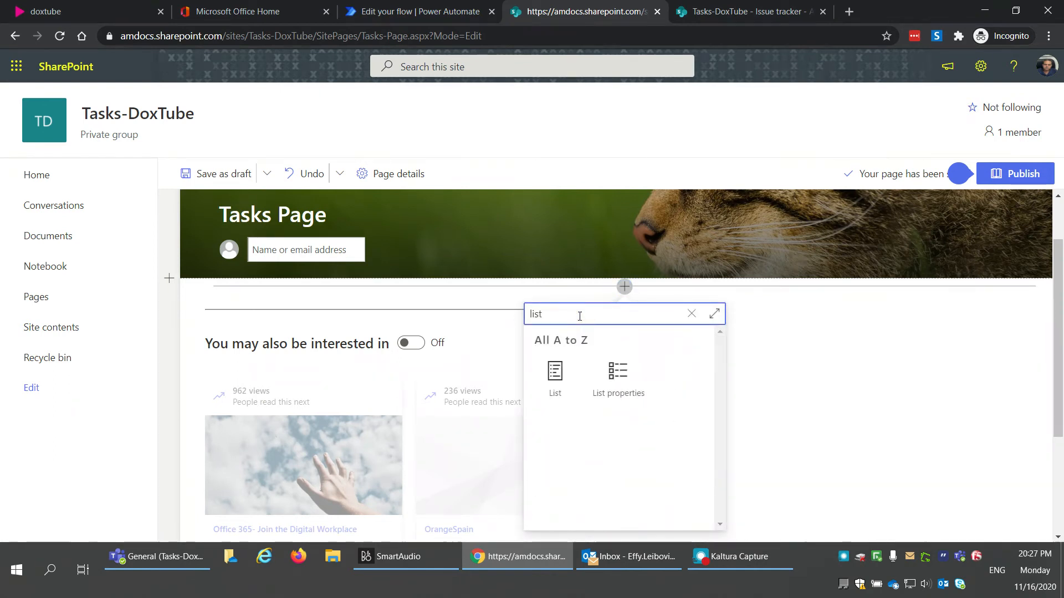
{"action": "left_click", "coordinate": [564, 390]}
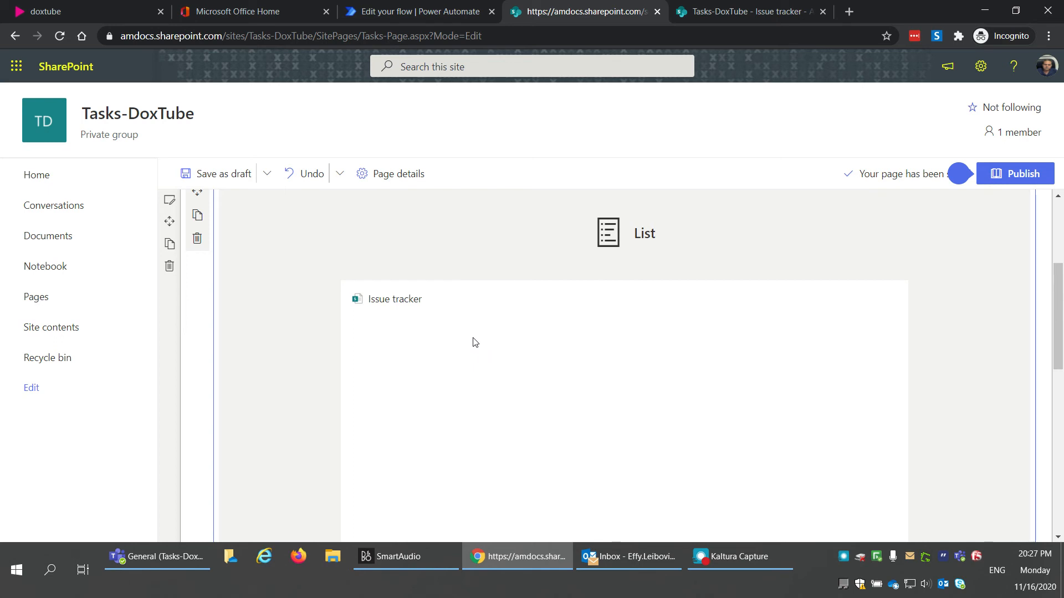
{"action": "left_click", "coordinate": [393, 300]}
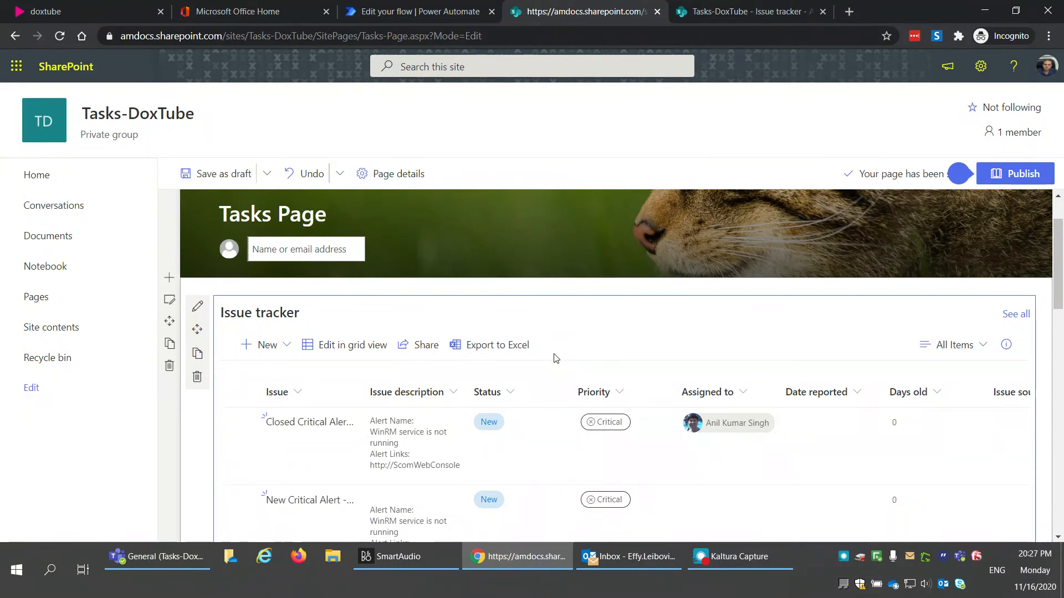
Step: Set the Issue tracker web part size to 'Small - about 5 items' and publish the page
{"action": "left_click", "coordinate": [201, 312]}
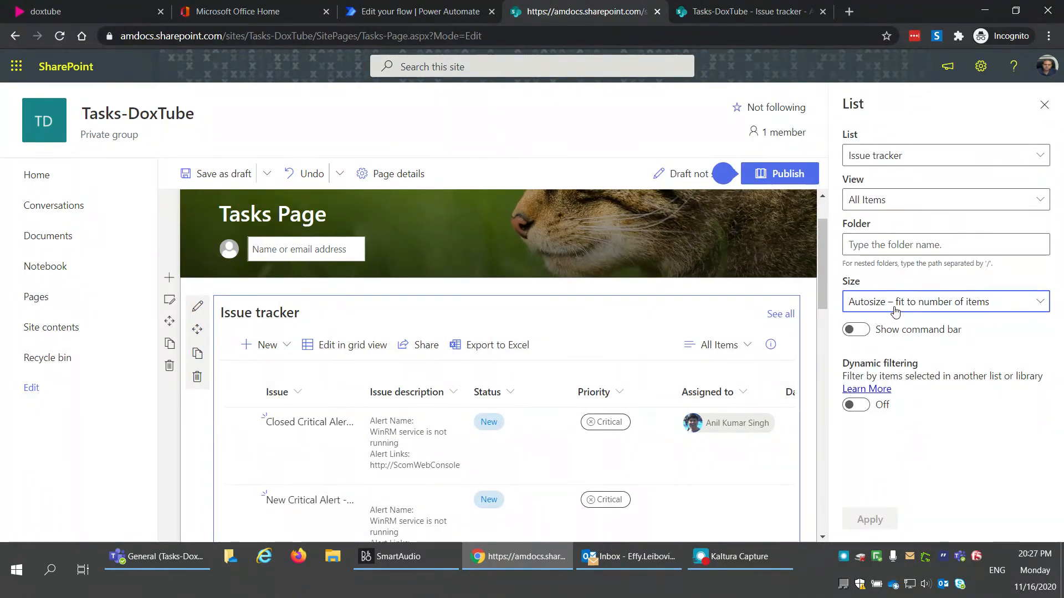
{"action": "left_click", "coordinate": [922, 306]}
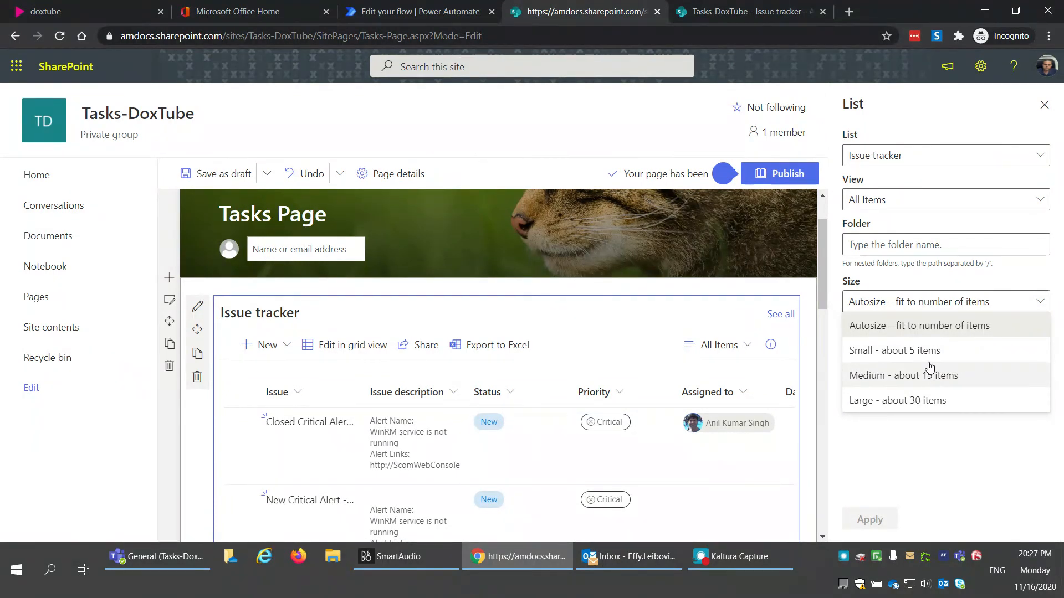
{"action": "left_click", "coordinate": [928, 360]}
{"action": "left_click", "coordinate": [872, 519]}
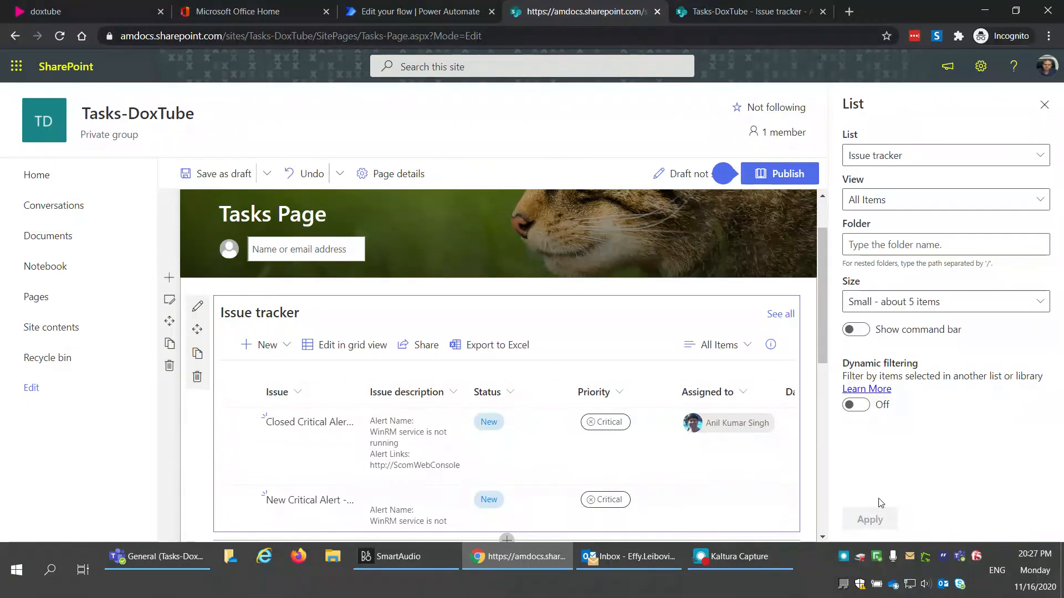
{"action": "left_click", "coordinate": [1043, 106]}
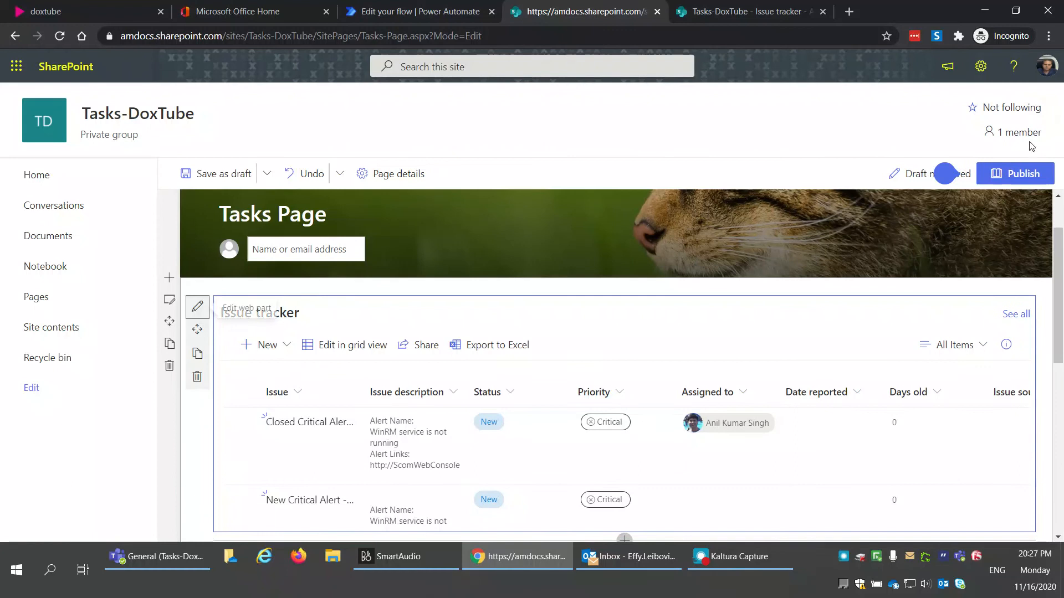
{"action": "left_click", "coordinate": [1009, 176]}
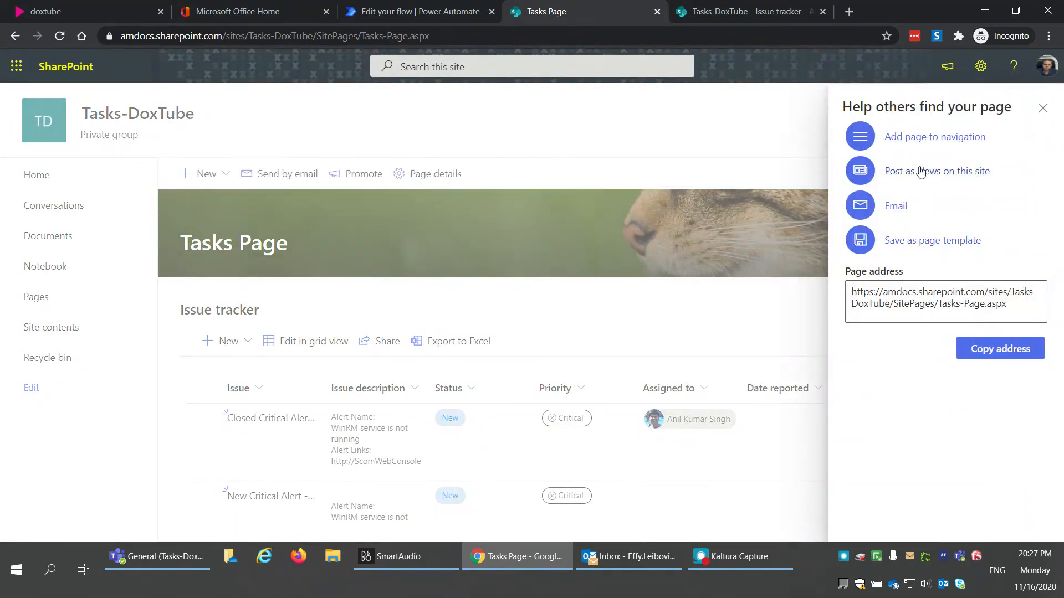
Step: Copy the published Tasks Page's web address and dismiss the sharing and feedback prompts
{"action": "left_click_drag", "start_coordinate": [1005, 304], "coordinate": [870, 290]}
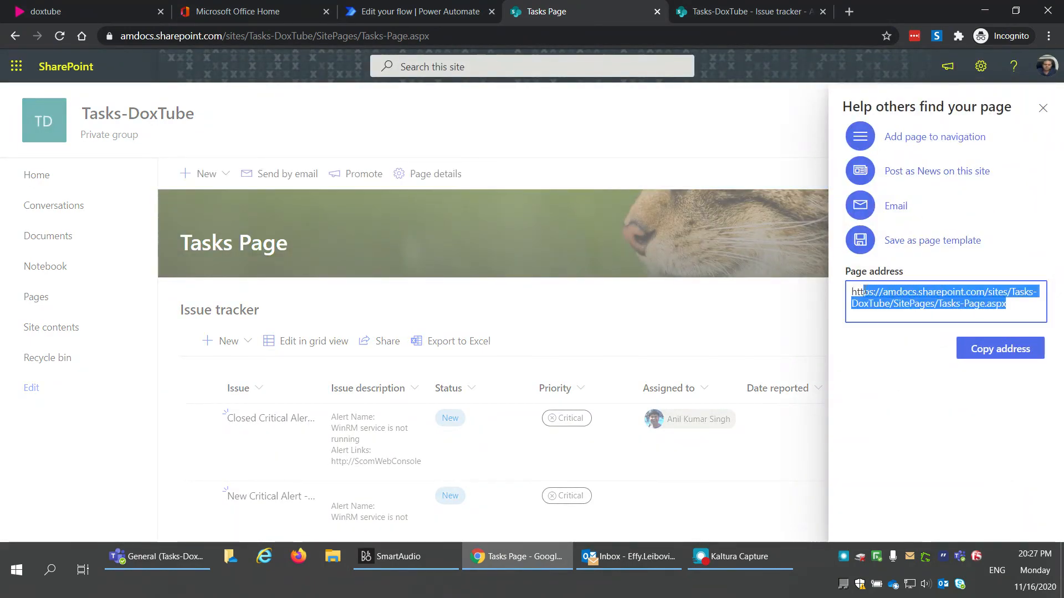
{"action": "left_click", "coordinate": [1003, 350]}
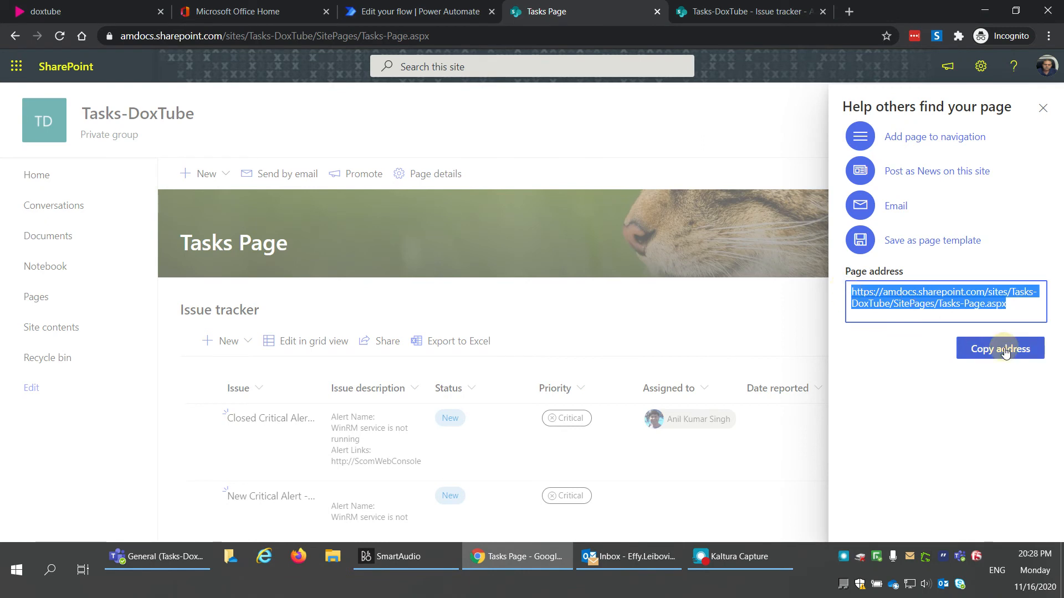
{"action": "left_click", "coordinate": [1043, 108]}
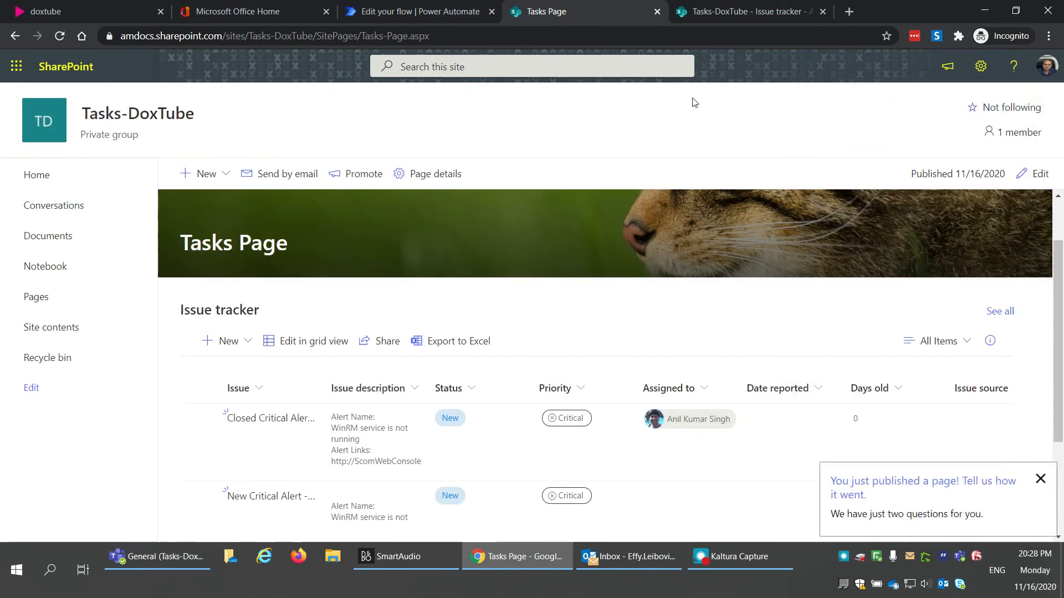
{"action": "left_click", "coordinate": [329, 42]}
{"action": "left_click", "coordinate": [392, 125]}
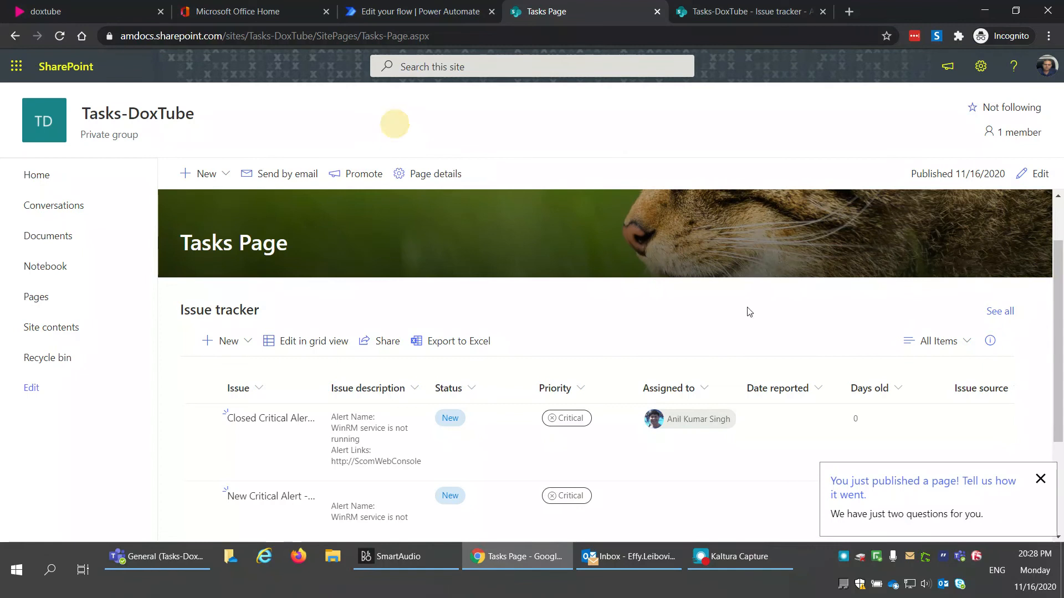
{"action": "left_click", "coordinate": [1041, 491]}
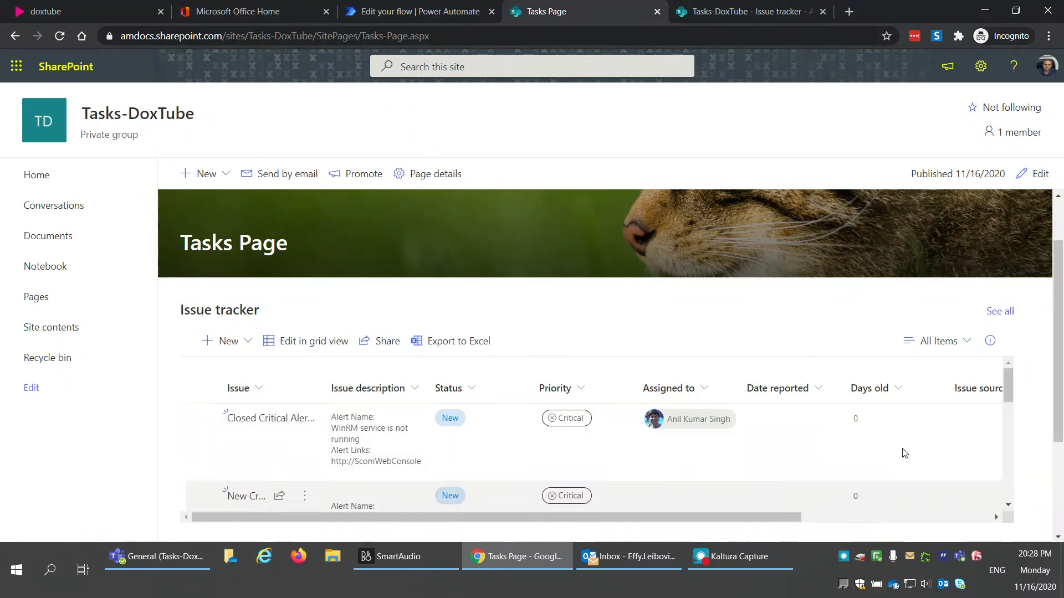
Step: Scroll through the Issue tracker list and reopen the Tasks Page for editing
{"action": "scroll", "coordinate": [1033, 393], "scroll_direction": "down", "scroll_amount": 2}
{"action": "scroll", "coordinate": [1032, 399], "scroll_direction": "down", "scroll_amount": 1}
{"action": "scroll", "coordinate": [1032, 399], "scroll_direction": "up", "scroll_amount": 3}
{"action": "scroll", "coordinate": [1033, 399], "scroll_direction": "down", "scroll_amount": 1}
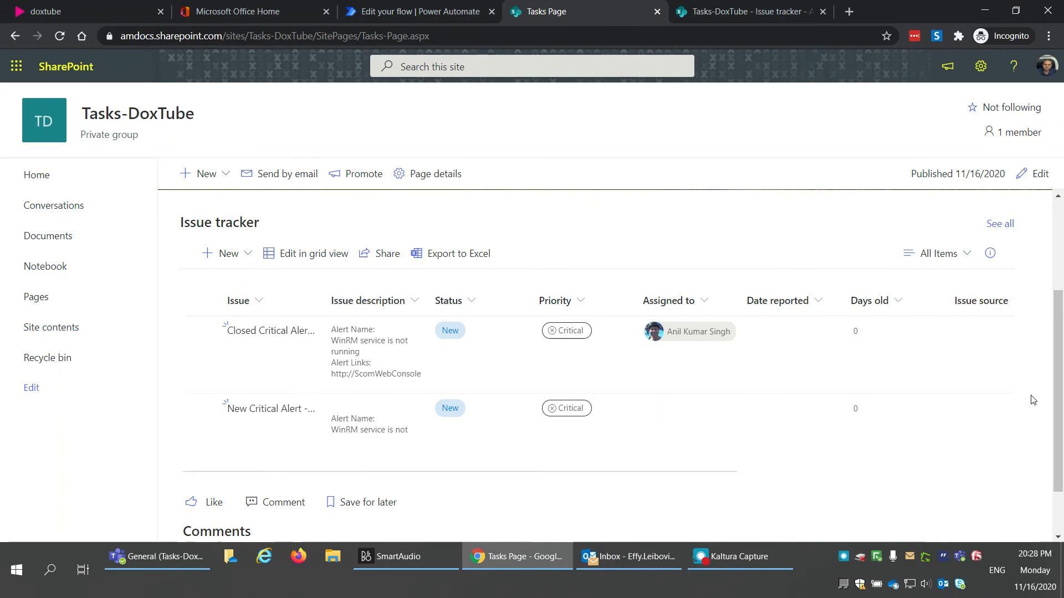
{"action": "scroll", "coordinate": [1033, 400], "scroll_direction": "up", "scroll_amount": 2}
{"action": "scroll", "coordinate": [1033, 400], "scroll_direction": "down", "scroll_amount": 3}
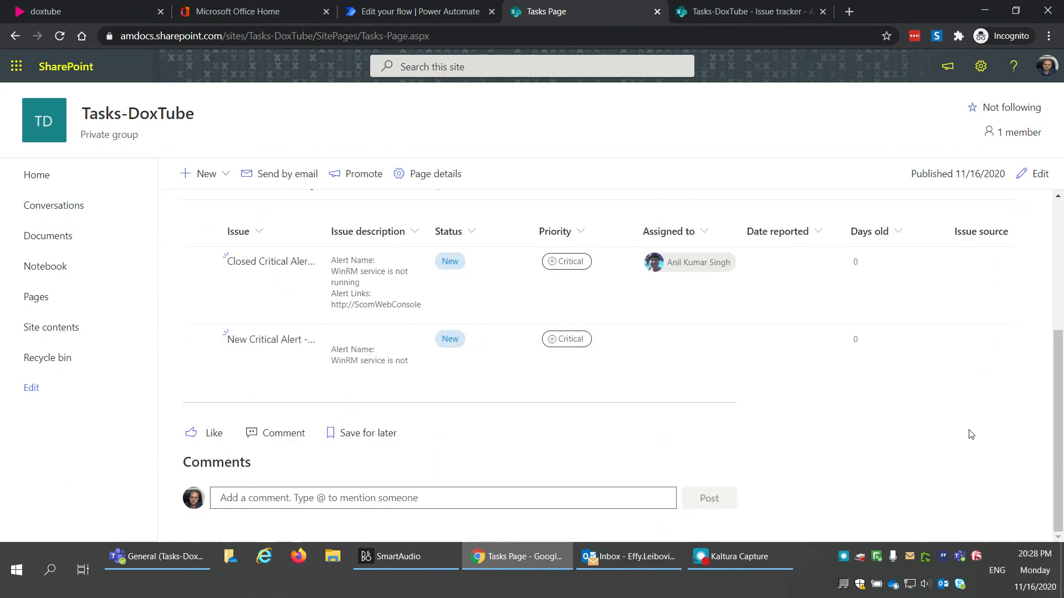
{"action": "scroll", "coordinate": [631, 467], "scroll_direction": "up", "scroll_amount": 3}
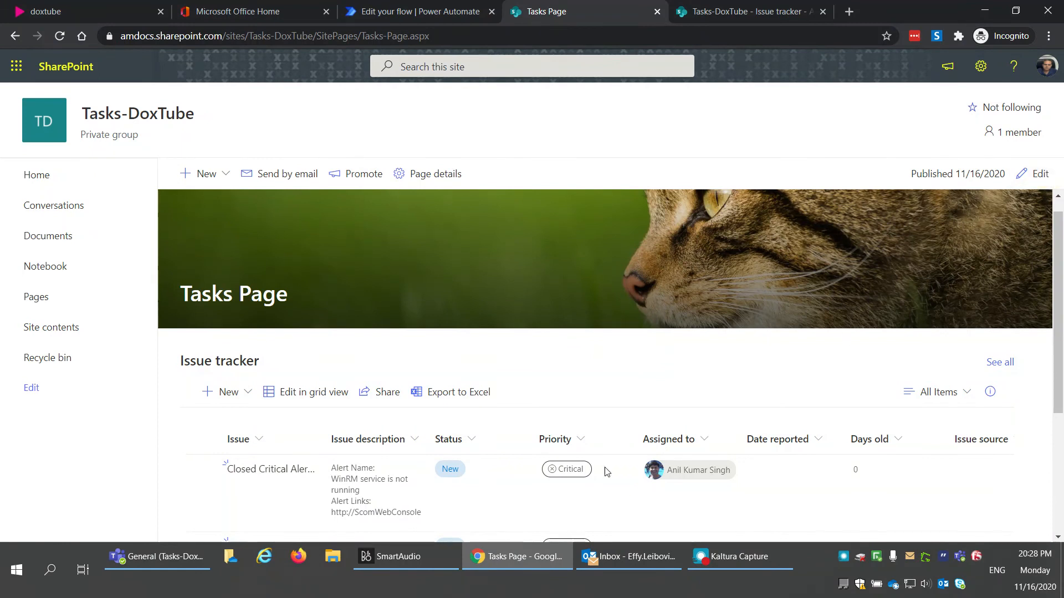
{"action": "scroll", "coordinate": [555, 430], "scroll_direction": "down", "scroll_amount": 2}
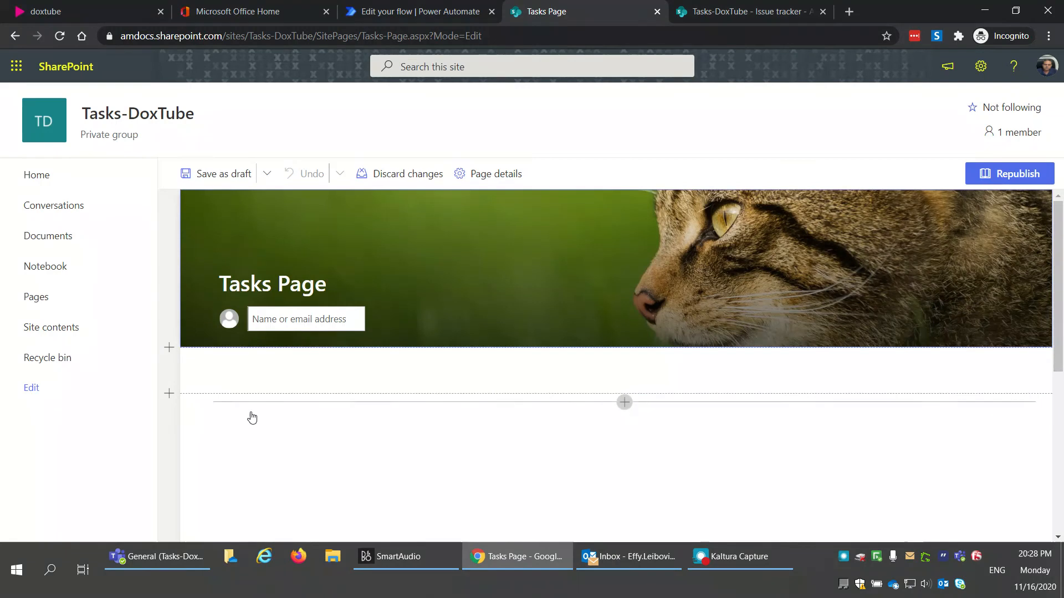
Step: Turn off comments on the Tasks Page
{"action": "scroll", "coordinate": [162, 424], "scroll_direction": "down", "scroll_amount": 10}
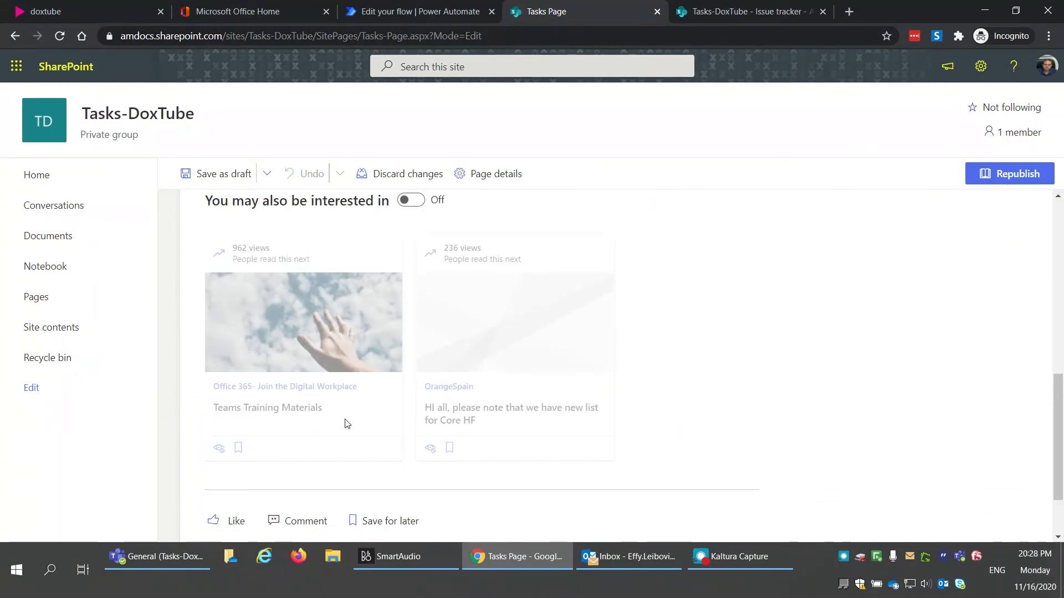
{"action": "scroll", "coordinate": [313, 501], "scroll_direction": "down", "scroll_amount": 2}
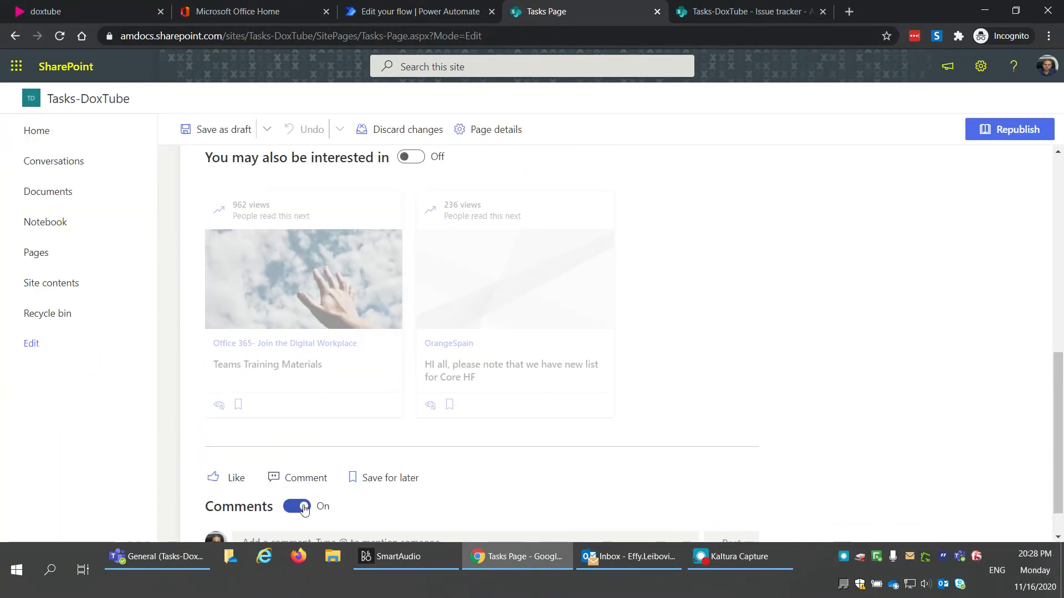
{"action": "left_click", "coordinate": [303, 509]}
{"action": "scroll", "coordinate": [420, 509], "scroll_direction": "down", "scroll_amount": 1}
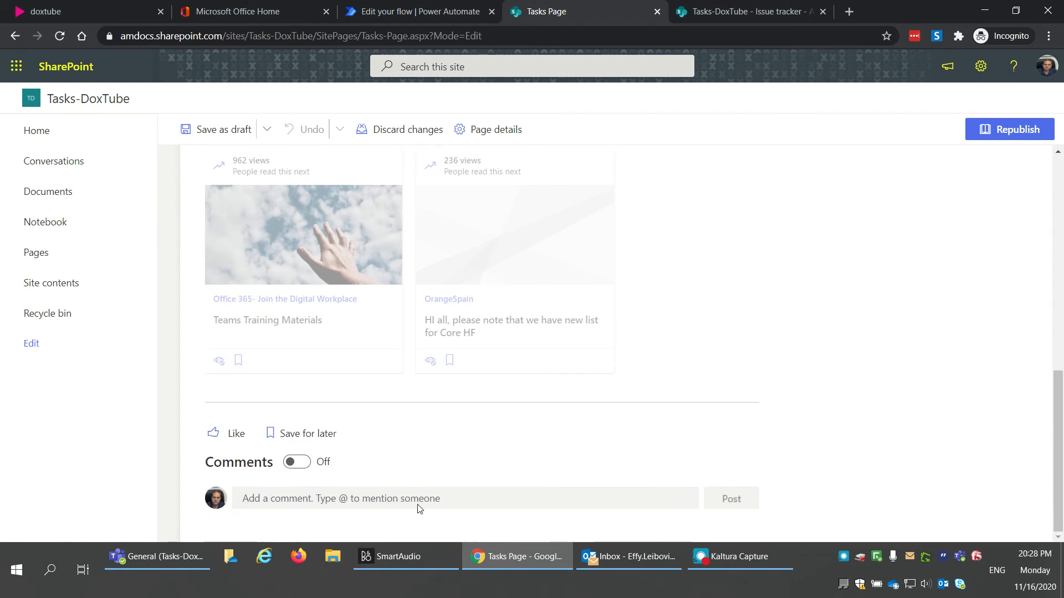
{"action": "scroll", "coordinate": [419, 509], "scroll_direction": "up", "scroll_amount": 10}
{"action": "scroll", "coordinate": [419, 505], "scroll_direction": "down", "scroll_amount": 2}
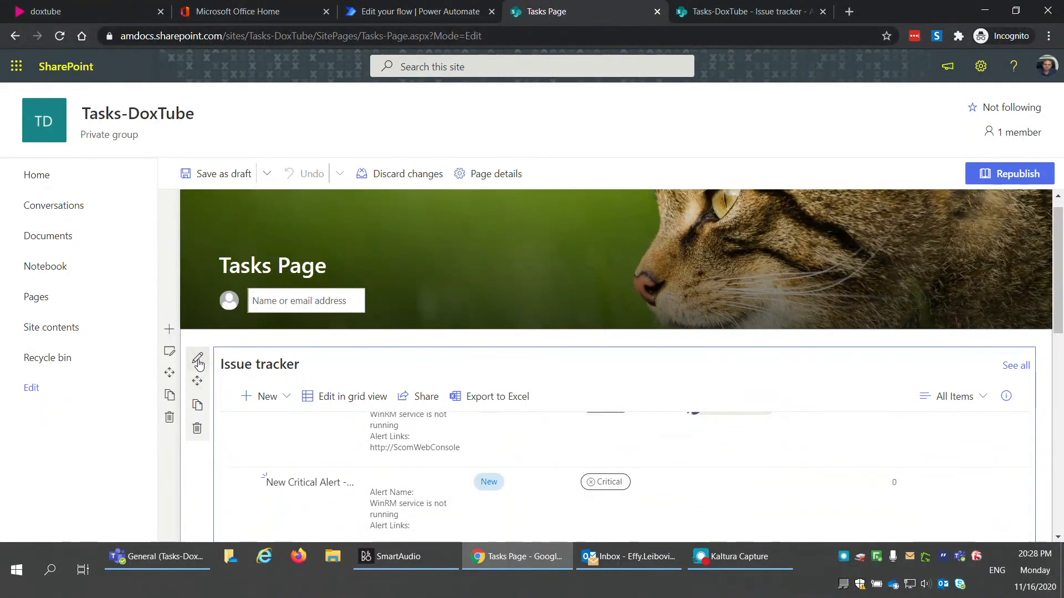
Step: Set the Issue tracker size to 'Medium - about 15 items' and republish the page
{"action": "left_click", "coordinate": [199, 361]}
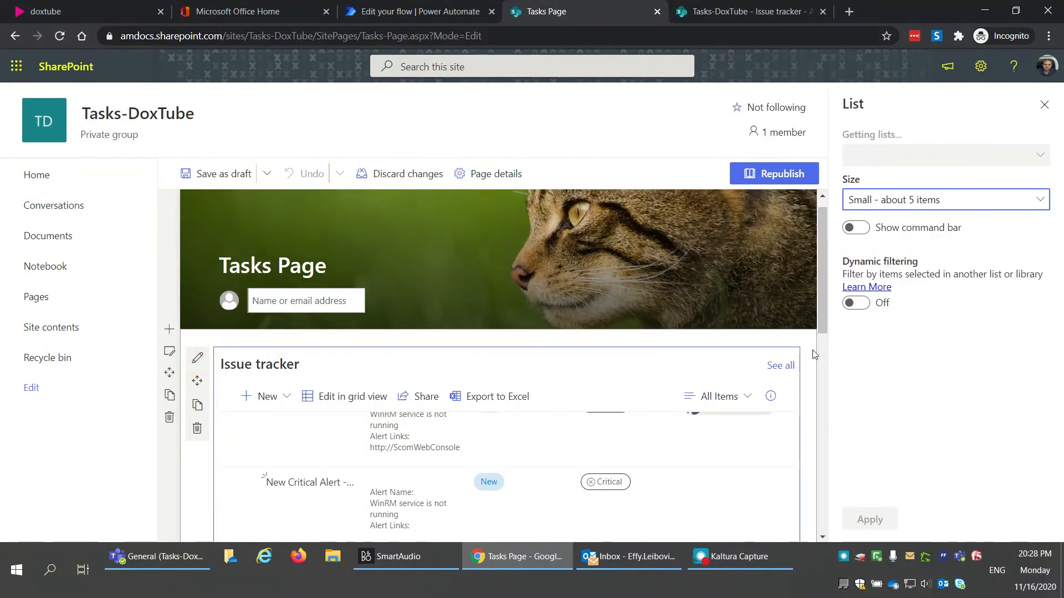
{"action": "left_click", "coordinate": [909, 313]}
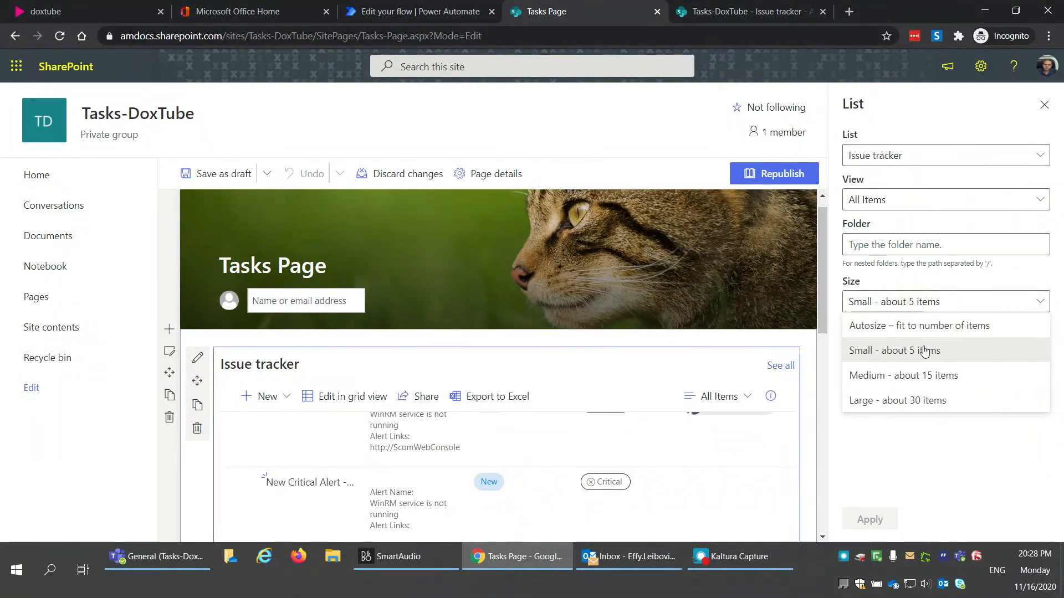
{"action": "left_click", "coordinate": [924, 381]}
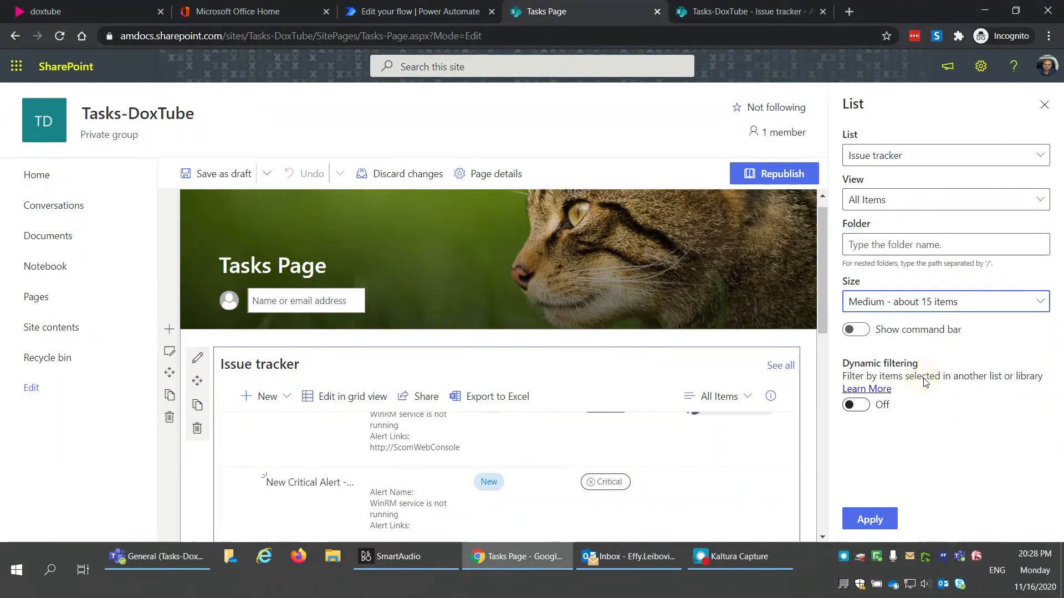
{"action": "left_click", "coordinate": [878, 520]}
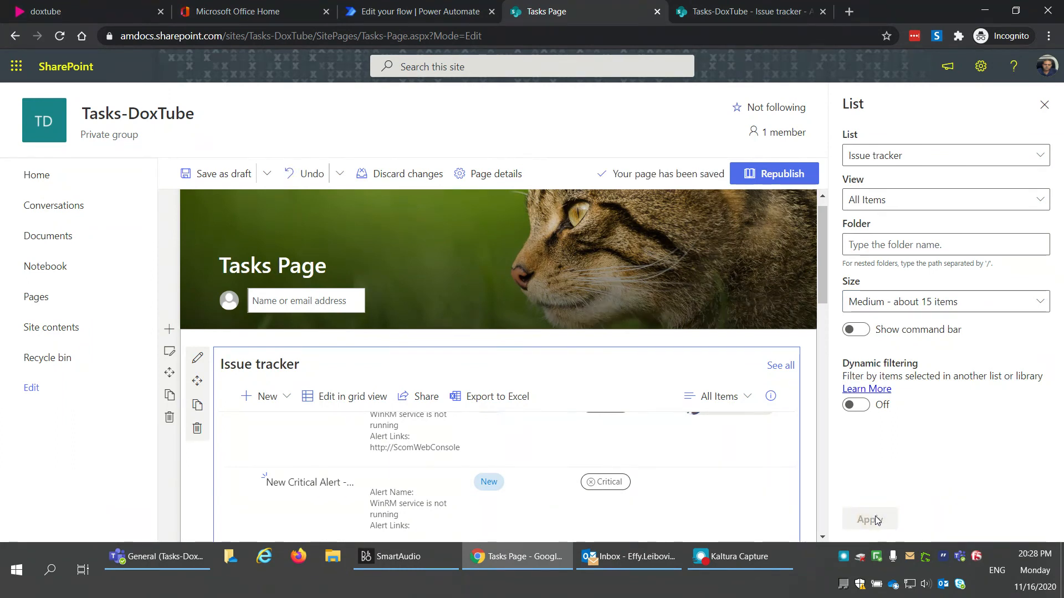
{"action": "left_click", "coordinate": [1046, 107]}
{"action": "left_click", "coordinate": [1011, 173]}
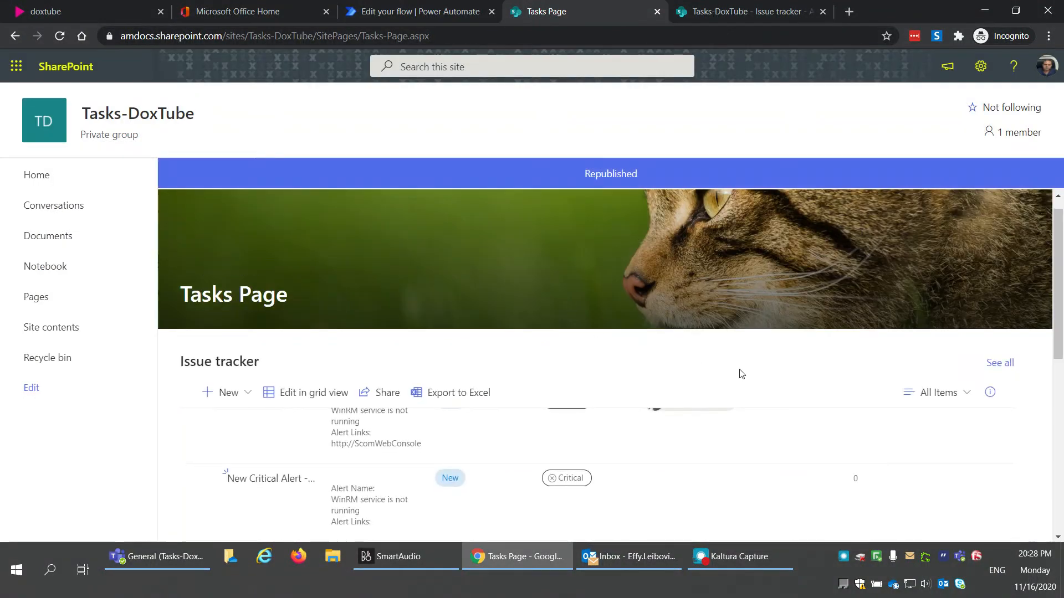
{"action": "scroll", "coordinate": [1039, 399], "scroll_direction": "down", "scroll_amount": 2}
{"action": "scroll", "coordinate": [1040, 398], "scroll_direction": "down", "scroll_amount": 5}
{"action": "scroll", "coordinate": [1039, 399], "scroll_direction": "up", "scroll_amount": 6}
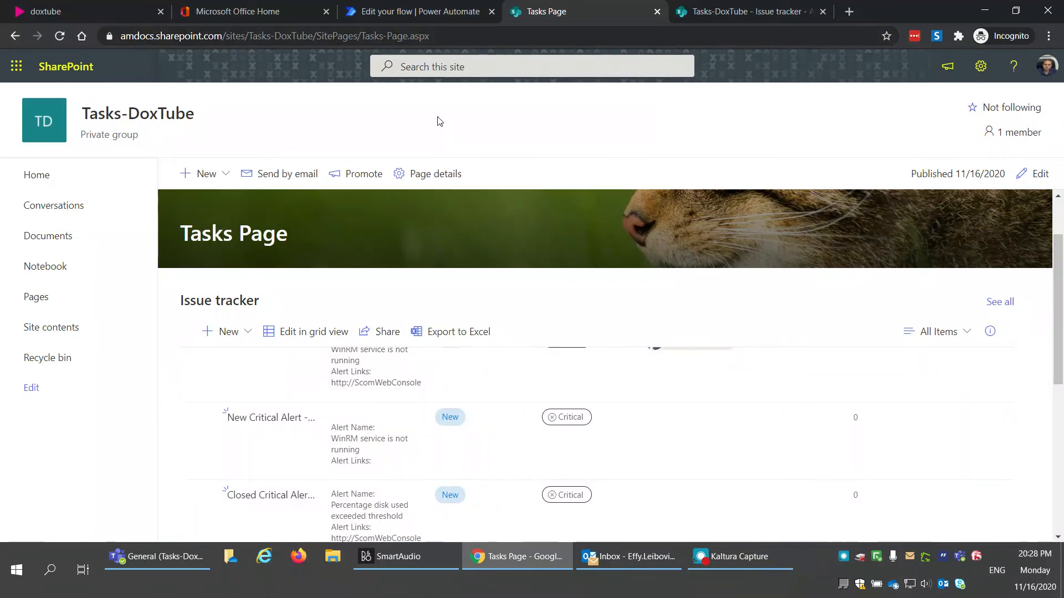
Step: In Teams, add a Website tab 'Tasks - 15 items' with the Tasks Page URL, without posting to the channel
{"action": "left_click", "coordinate": [155, 564]}
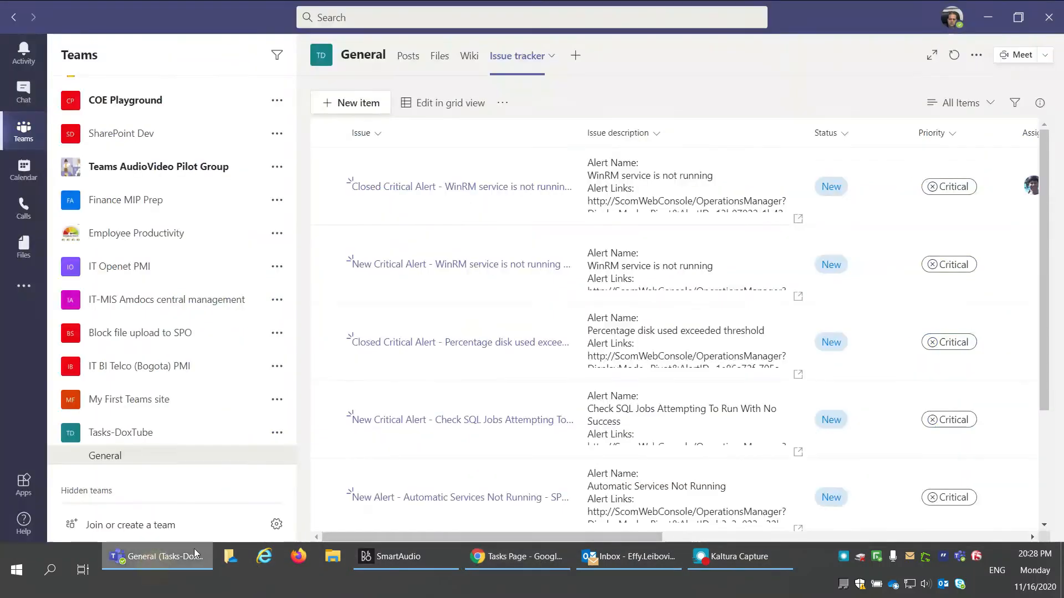
{"action": "left_click", "coordinate": [576, 60]}
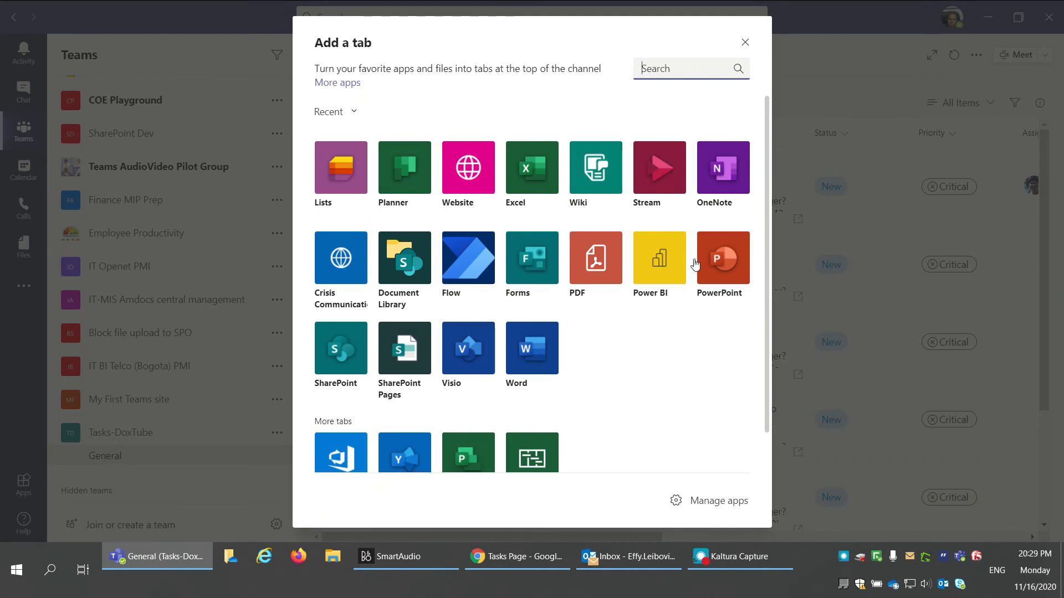
{"action": "scroll", "coordinate": [632, 354], "scroll_direction": "down", "scroll_amount": 1}
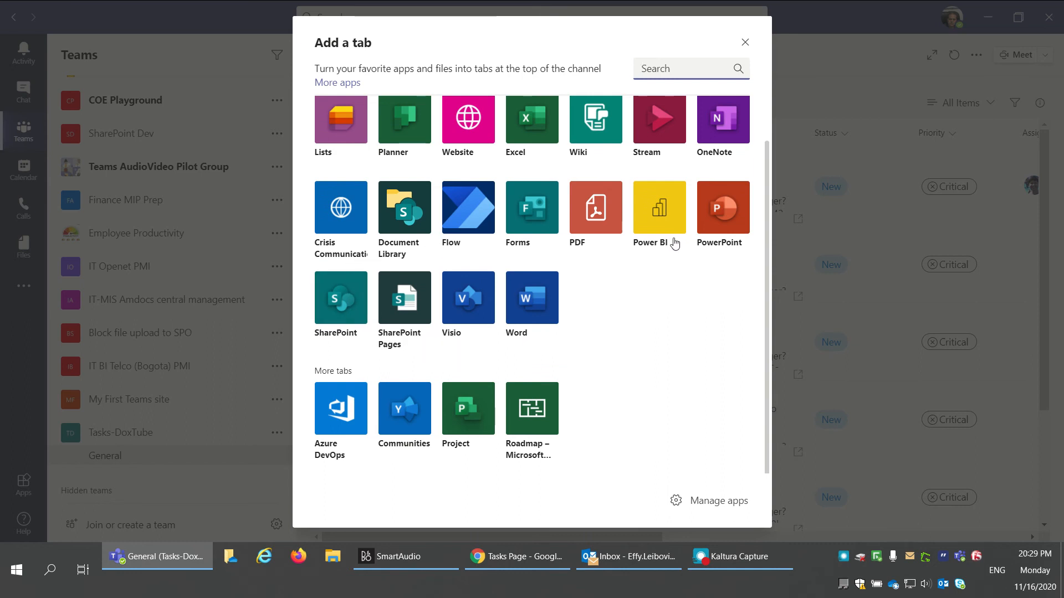
{"action": "scroll", "coordinate": [541, 175], "scroll_direction": "up", "scroll_amount": 1}
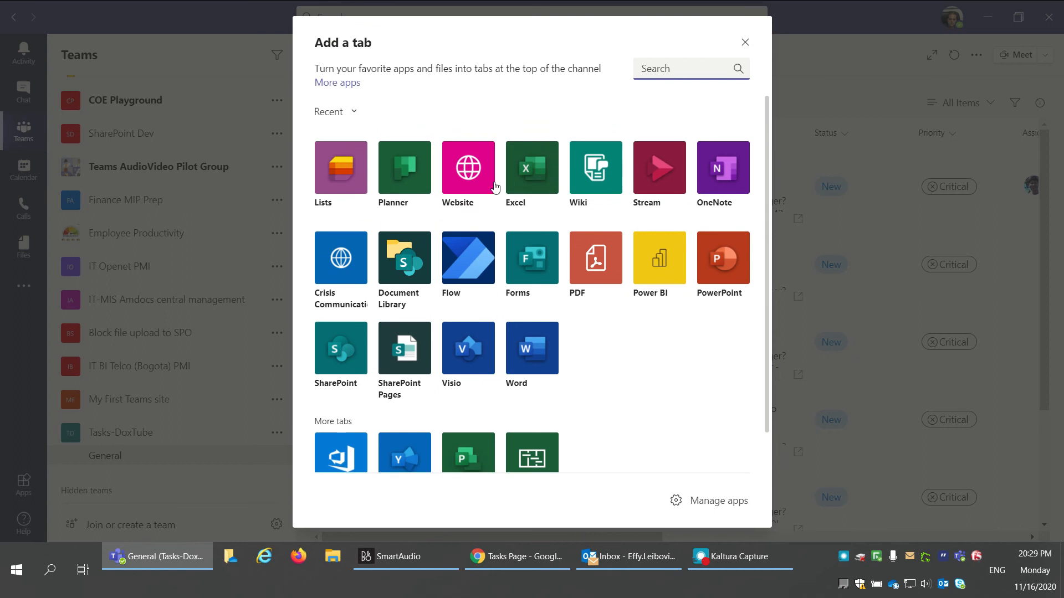
{"action": "key", "text": "Escape"}
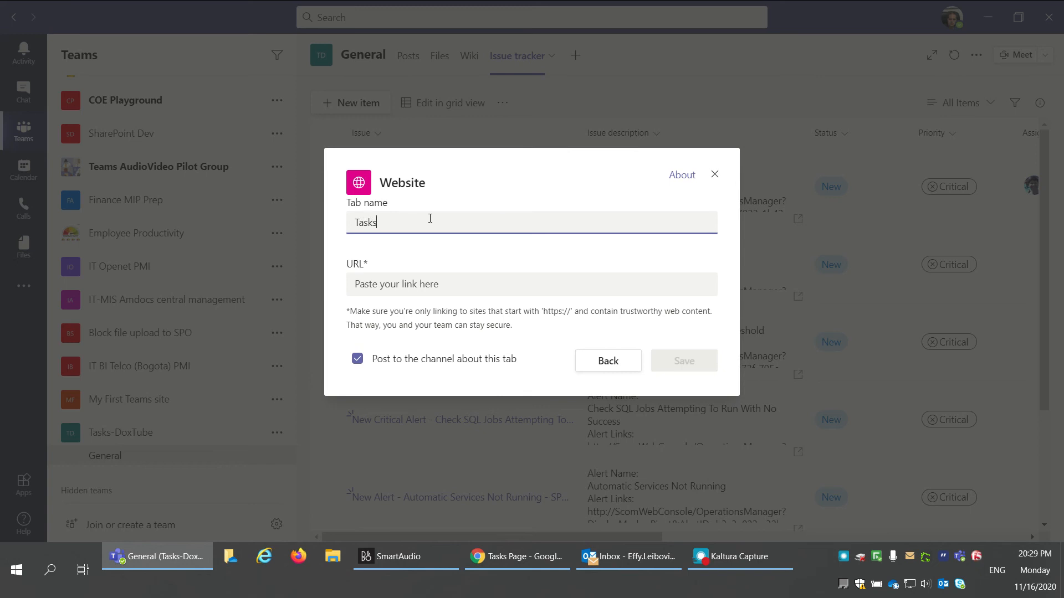
{"action": "type", "text": "- 15 items"}
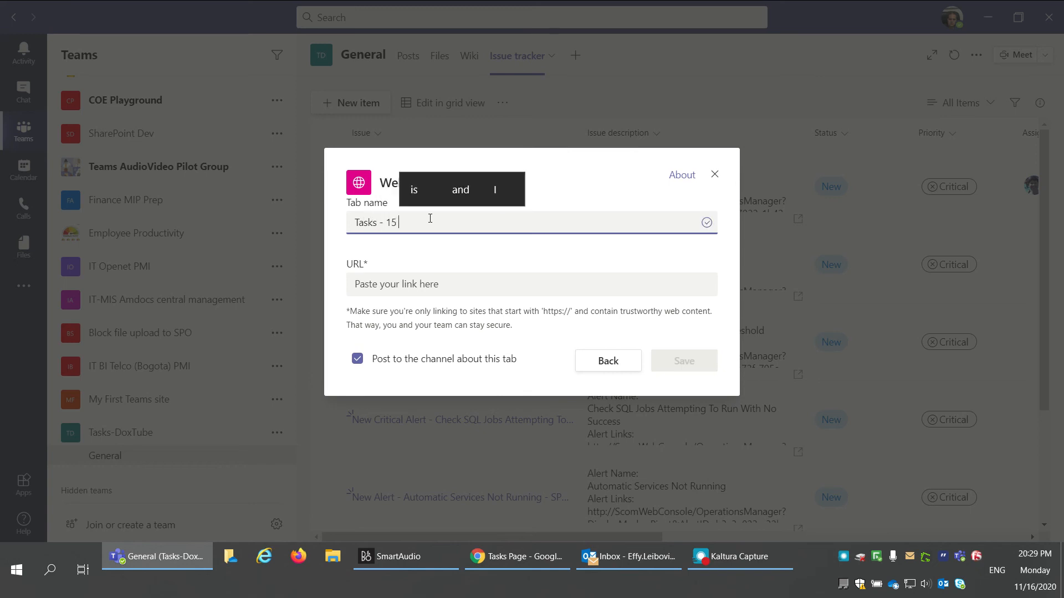
{"action": "left_click", "coordinate": [426, 285]}
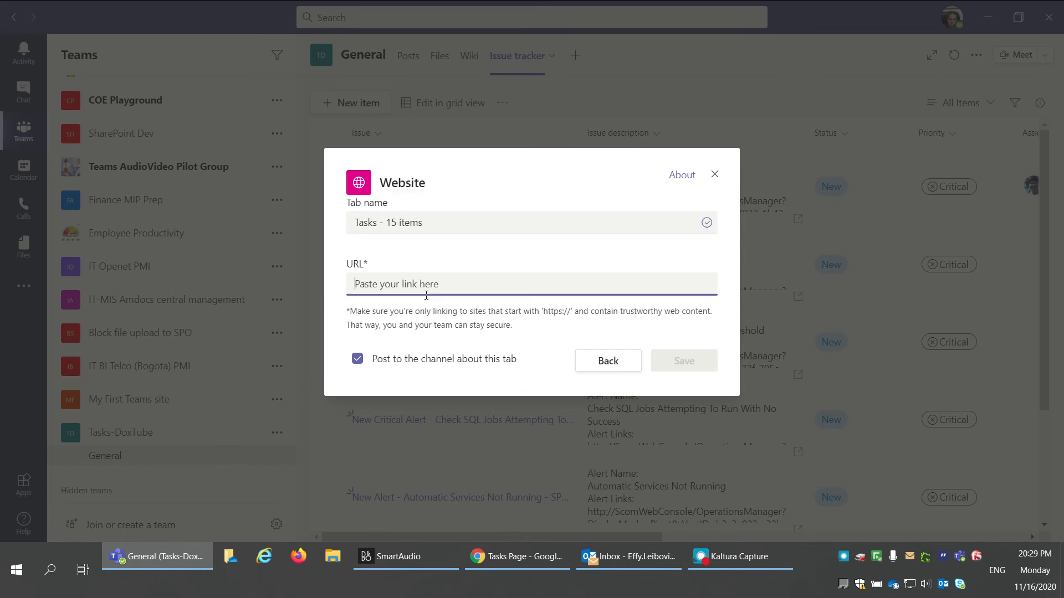
{"action": "type", "text": "https://amdocs.sharepoint.com/sites/Tasks-DoxTube/SitePages/Tasks-Page.aspx"}
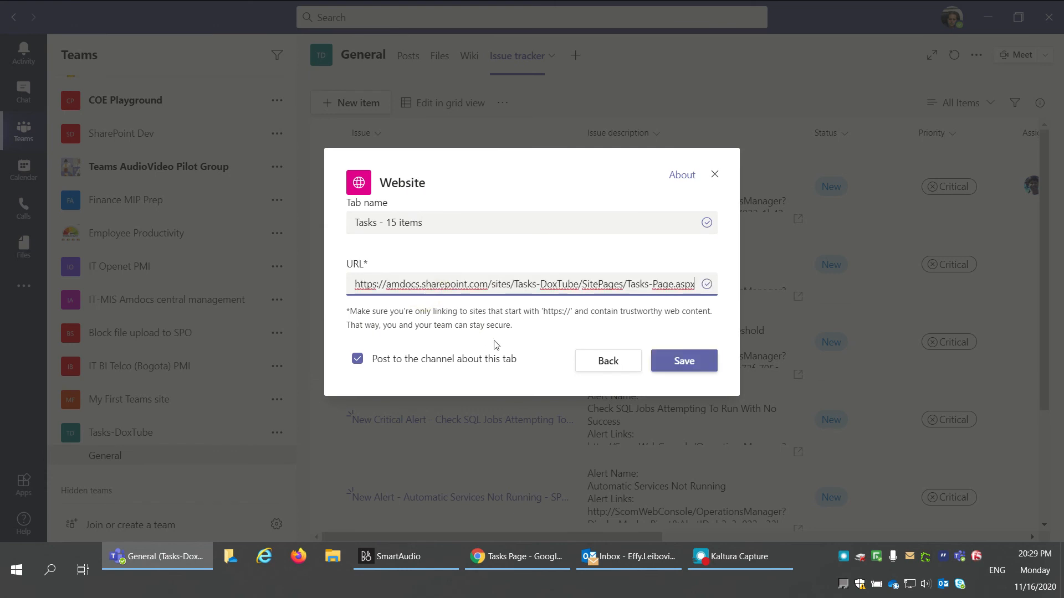
{"action": "left_click", "coordinate": [447, 365]}
{"action": "left_click", "coordinate": [687, 363]}
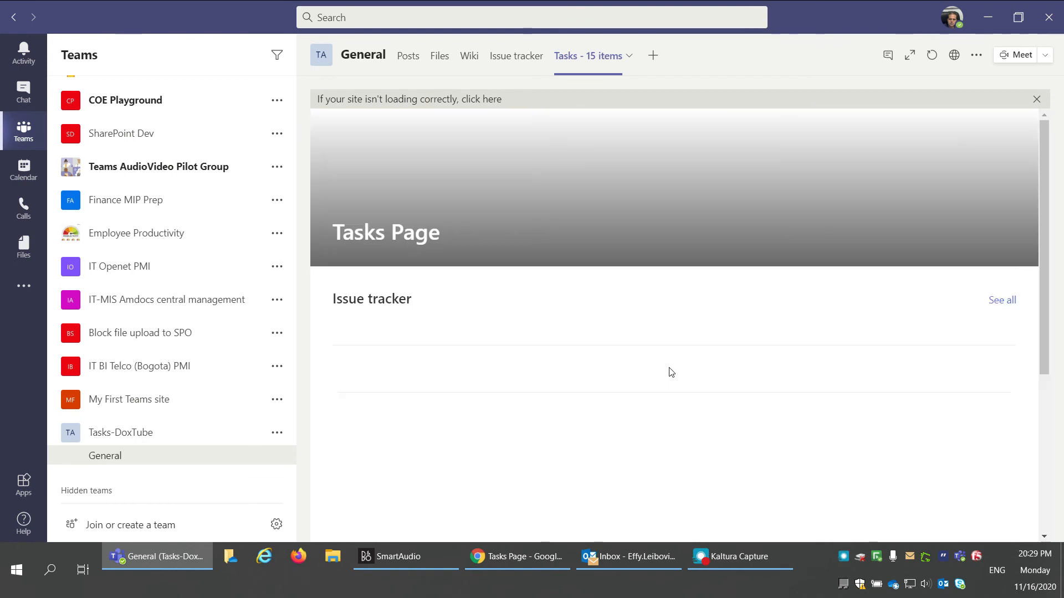
Step: Dismiss the site-loading notice, expand the tab to scroll the Issue tracker list, then collapse it
{"action": "left_click", "coordinate": [1037, 103]}
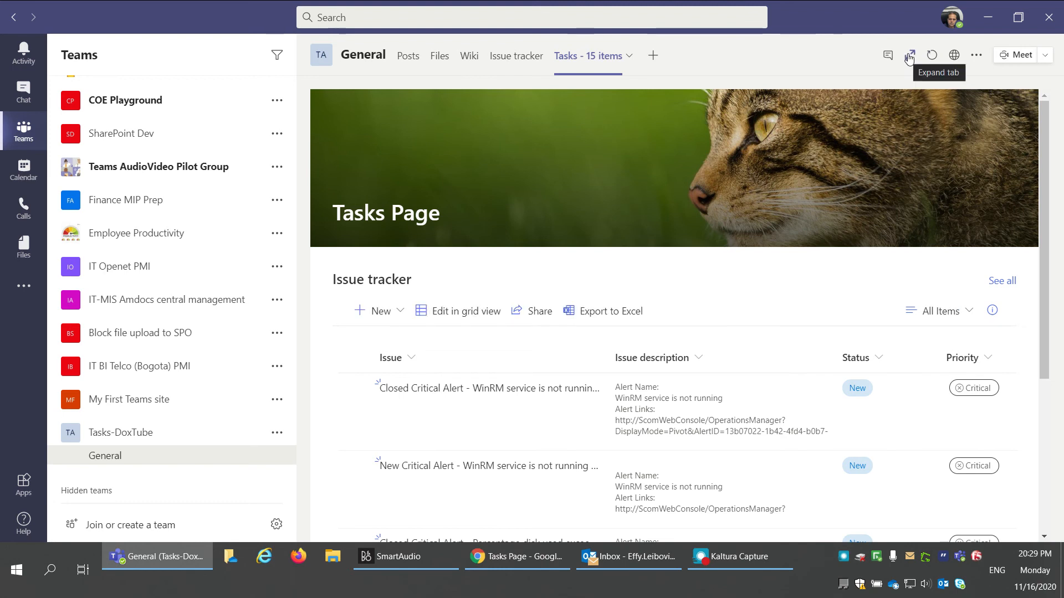
{"action": "left_click", "coordinate": [908, 57]}
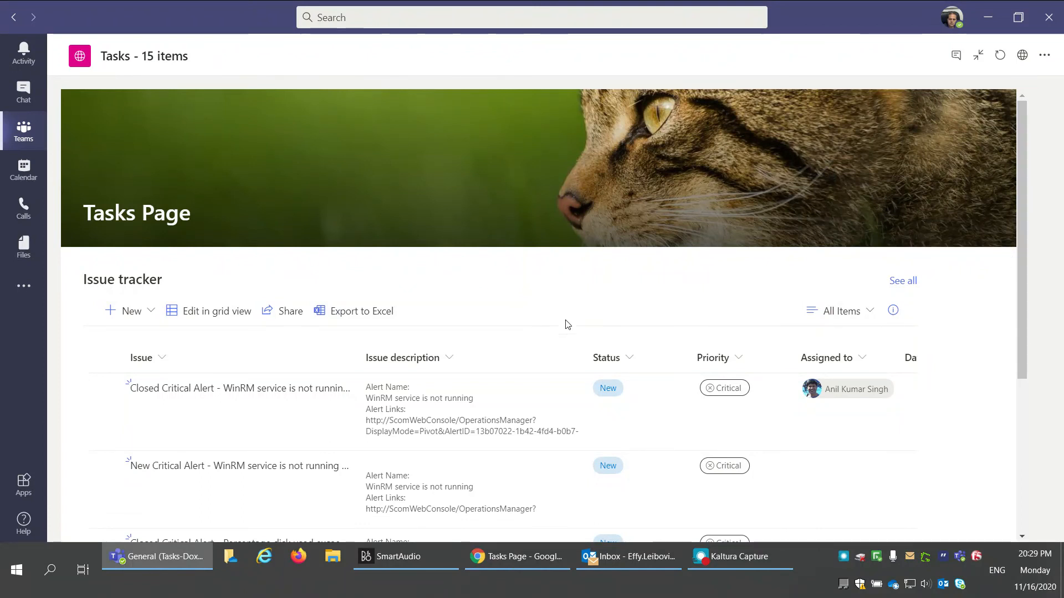
{"action": "scroll", "coordinate": [559, 370], "scroll_direction": "down", "scroll_amount": 1}
{"action": "scroll", "coordinate": [559, 370], "scroll_direction": "down", "scroll_amount": 2}
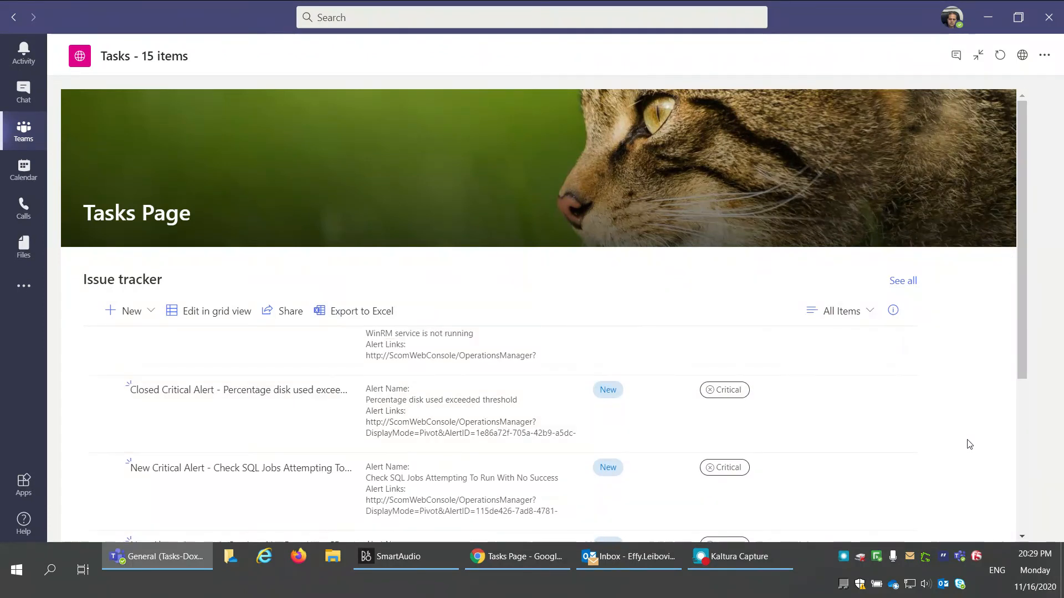
{"action": "scroll", "coordinate": [966, 443], "scroll_direction": "down", "scroll_amount": 2}
{"action": "scroll", "coordinate": [966, 443], "scroll_direction": "down", "scroll_amount": 2}
{"action": "scroll", "coordinate": [920, 431], "scroll_direction": "up", "scroll_amount": 3}
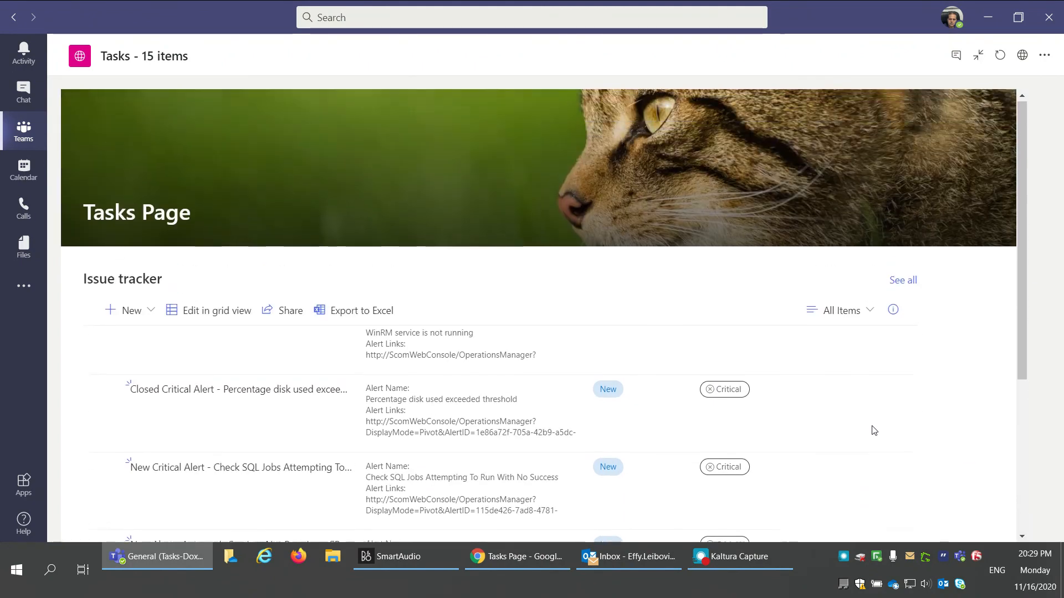
{"action": "scroll", "coordinate": [772, 421], "scroll_direction": "up", "scroll_amount": 3}
{"action": "scroll", "coordinate": [772, 421], "scroll_direction": "up", "scroll_amount": 1}
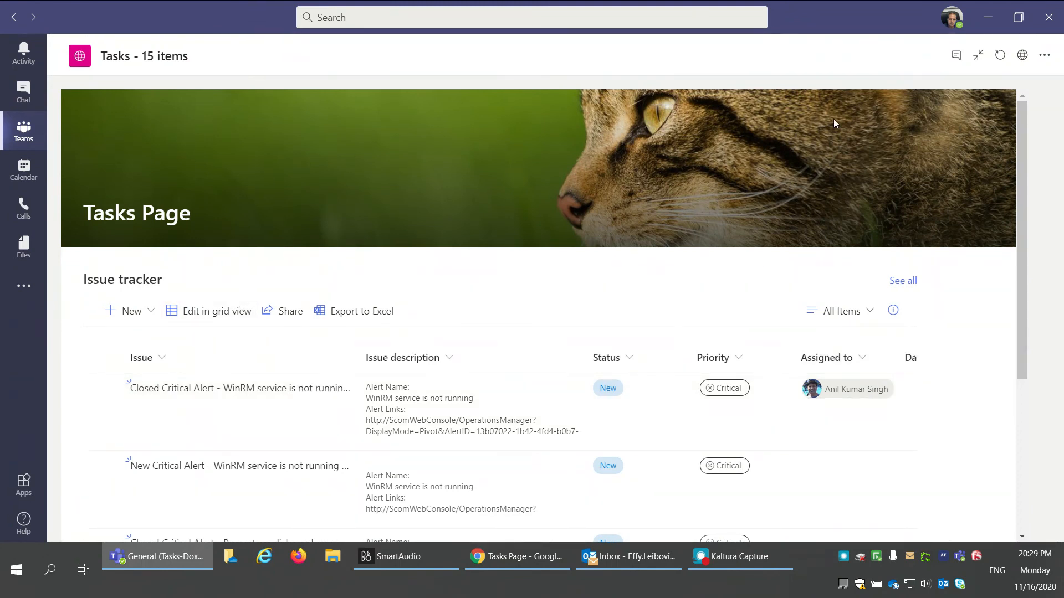
{"action": "left_click", "coordinate": [978, 55]}
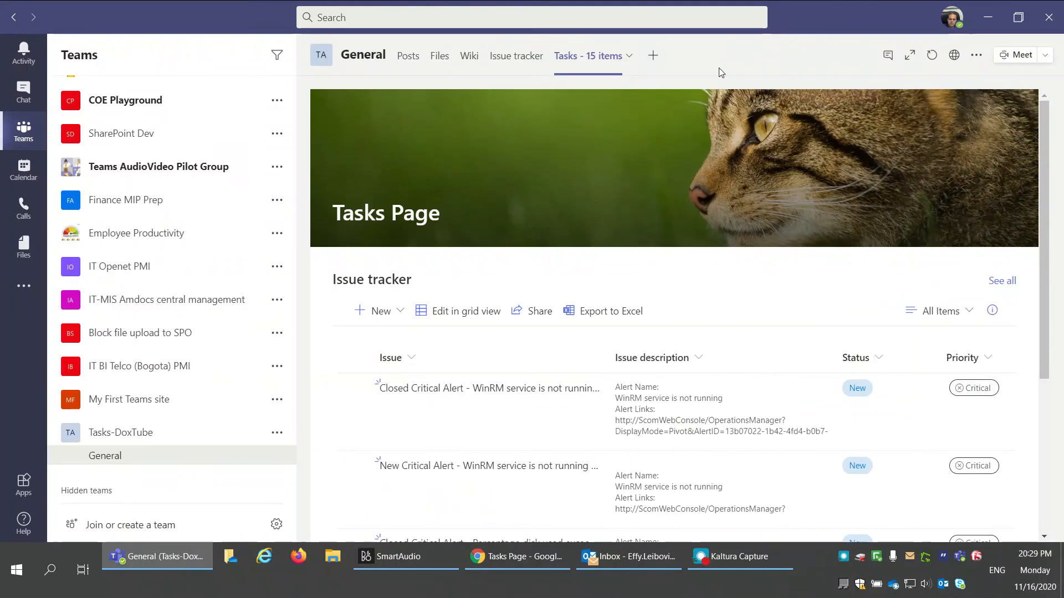
{"action": "left_click", "coordinate": [506, 65]}
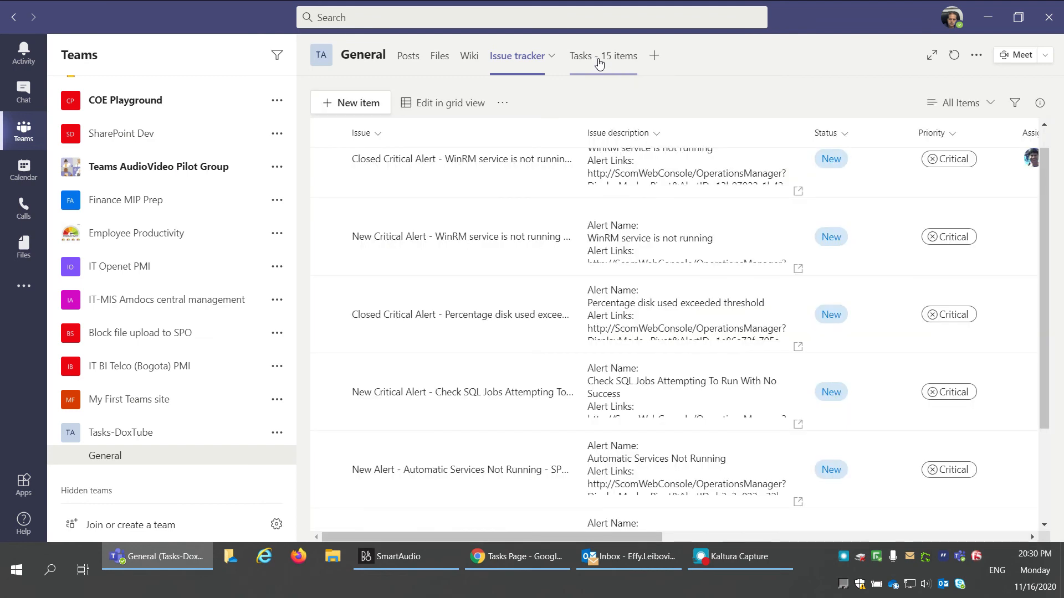
{"action": "left_click", "coordinate": [596, 60]}
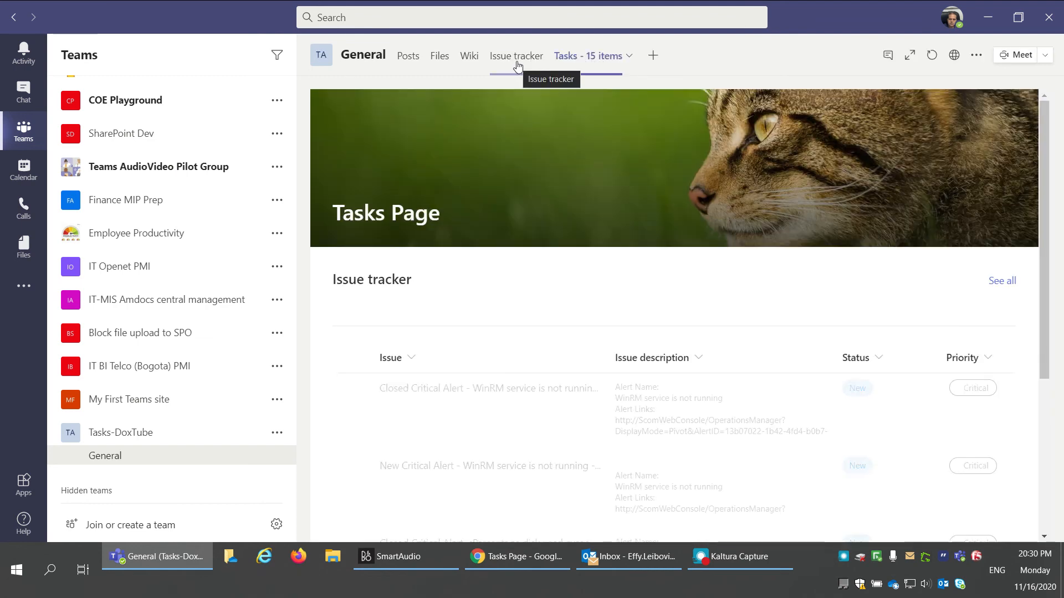
{"action": "left_click", "coordinate": [516, 58]}
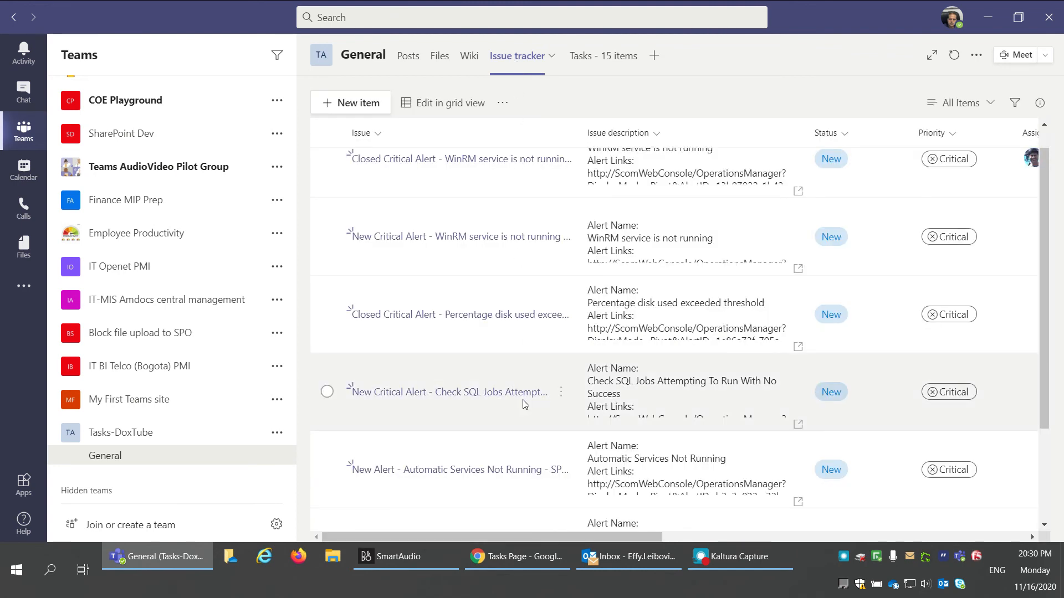
{"action": "left_click", "coordinate": [732, 560]}
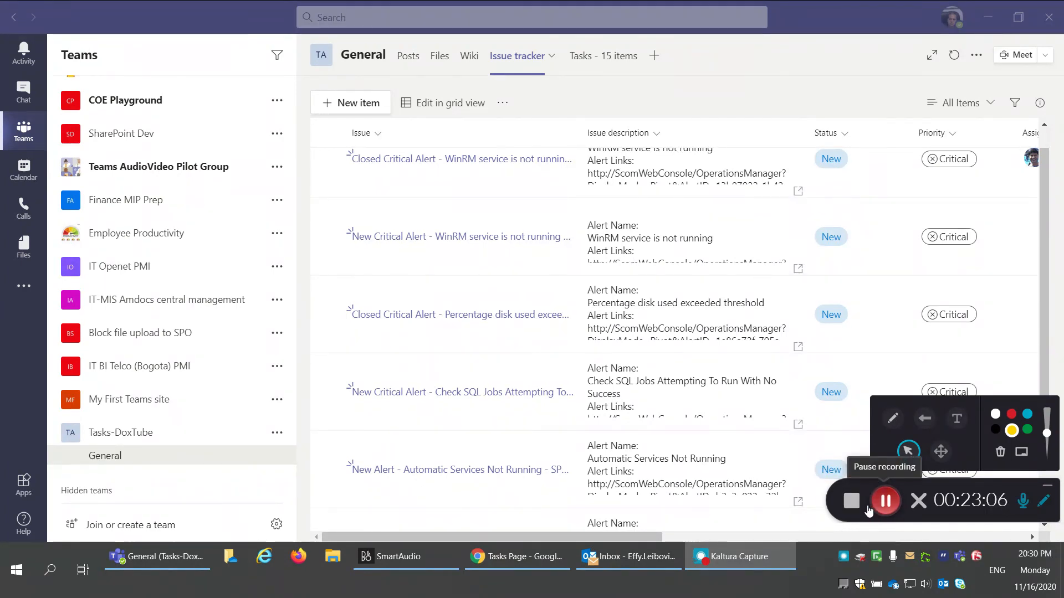
Step: Go from the Tasks Page to Site contents, open Issue tracker, and close the duplicate tab
{"action": "left_click", "coordinate": [884, 500]}
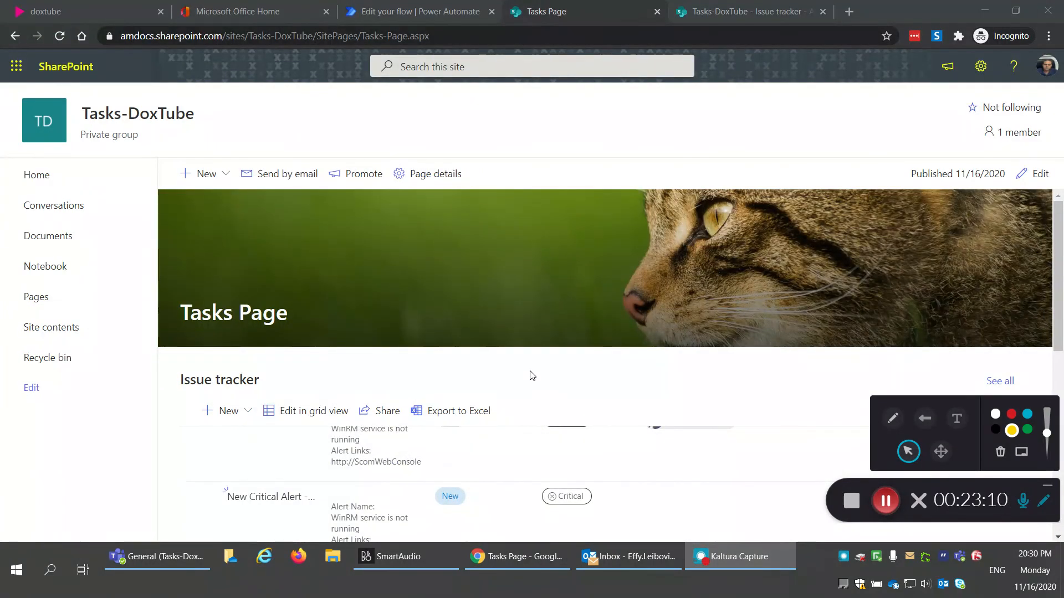
{"action": "left_click", "coordinate": [51, 329]}
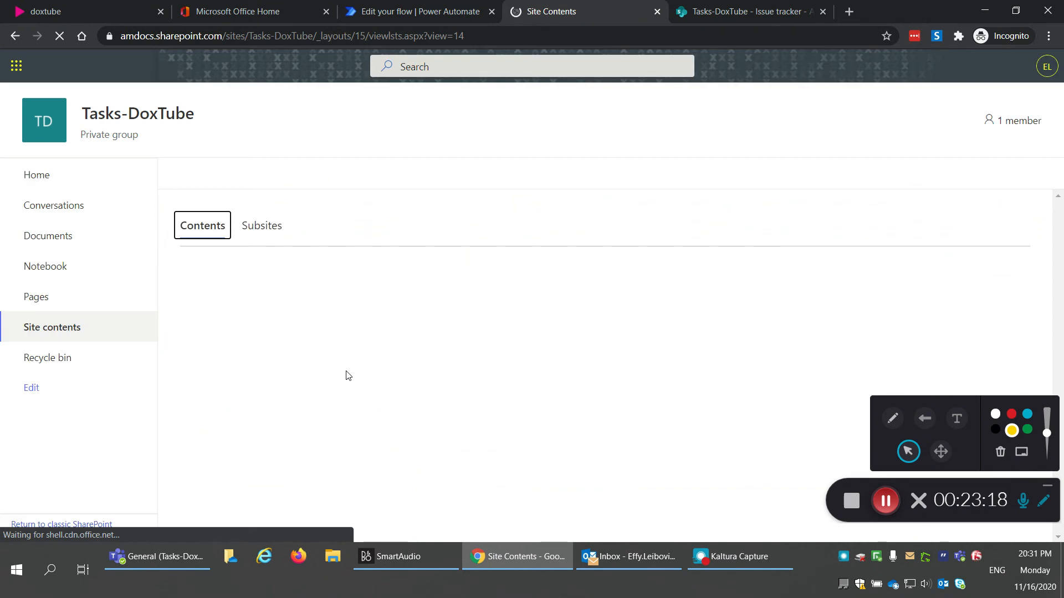
{"action": "left_click", "coordinate": [252, 446]}
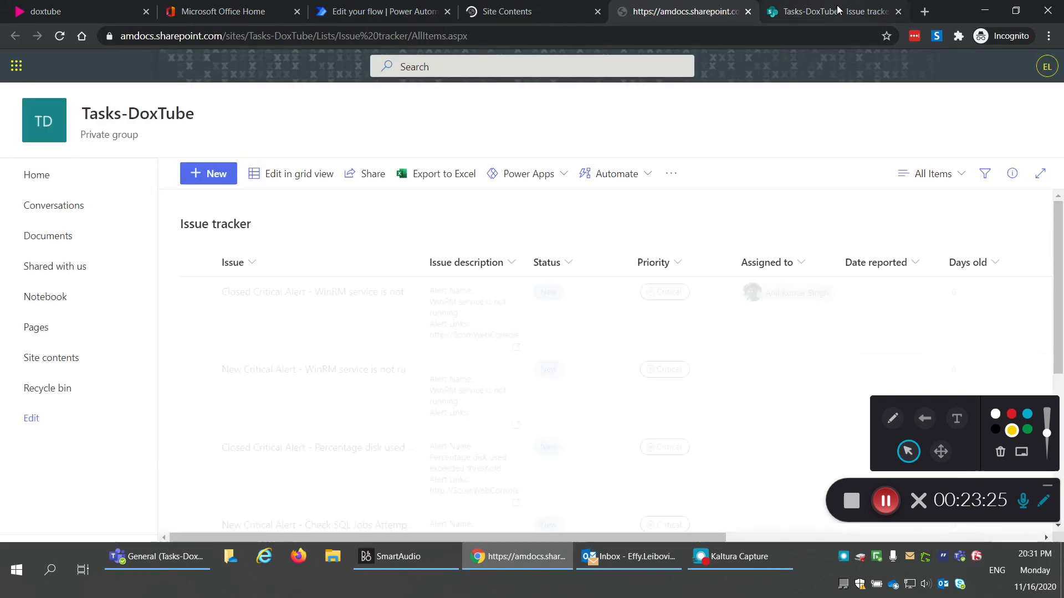
{"action": "left_click", "coordinate": [898, 11]}
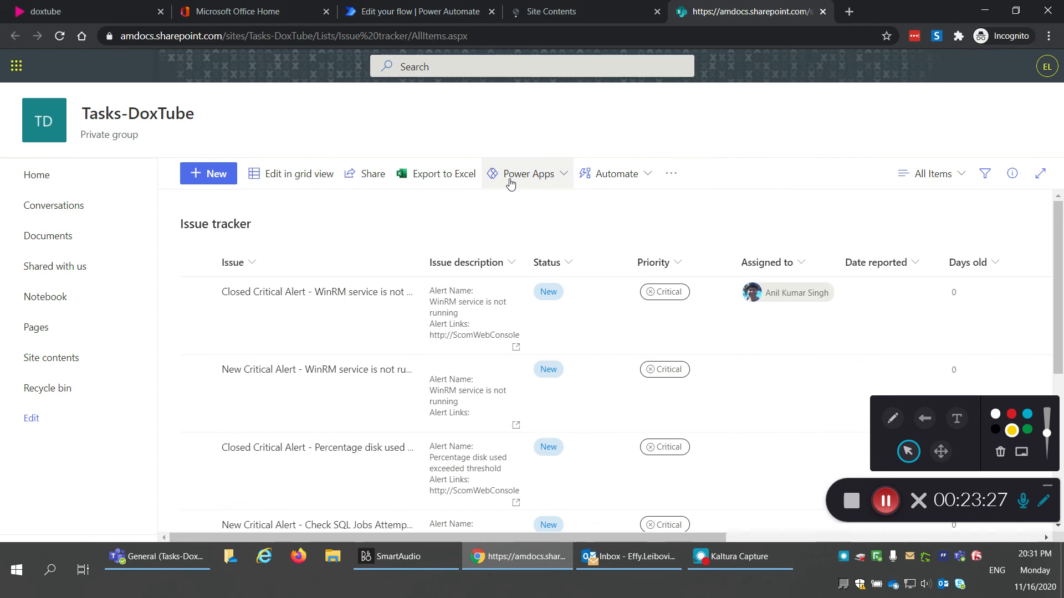
Step: Create a Power Apps app named 'Tasks-App-DoxTube' from the Issue tracker list
{"action": "left_click", "coordinate": [544, 184]}
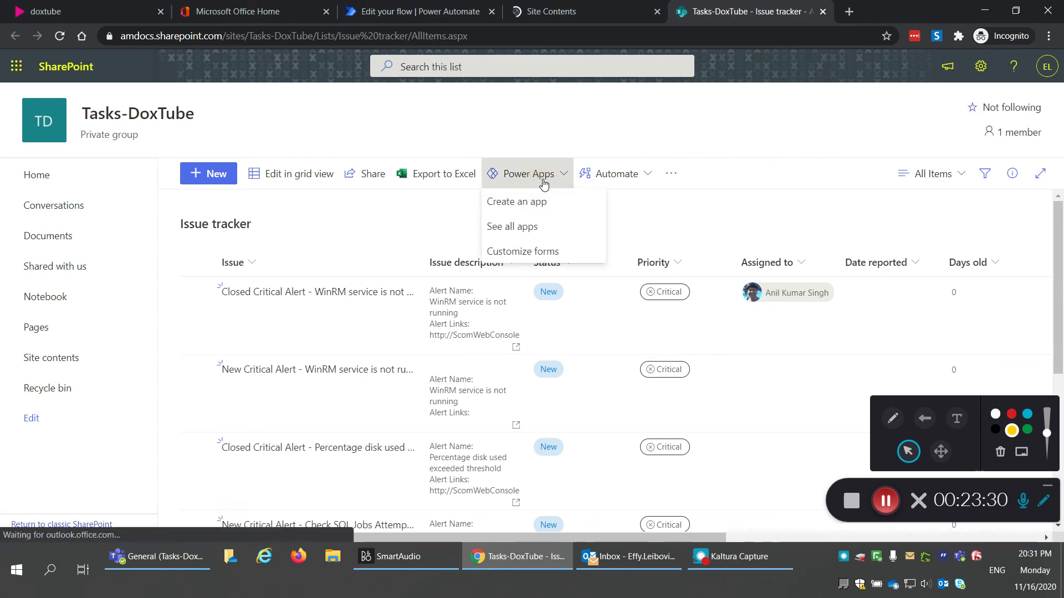
{"action": "left_click", "coordinate": [543, 212]}
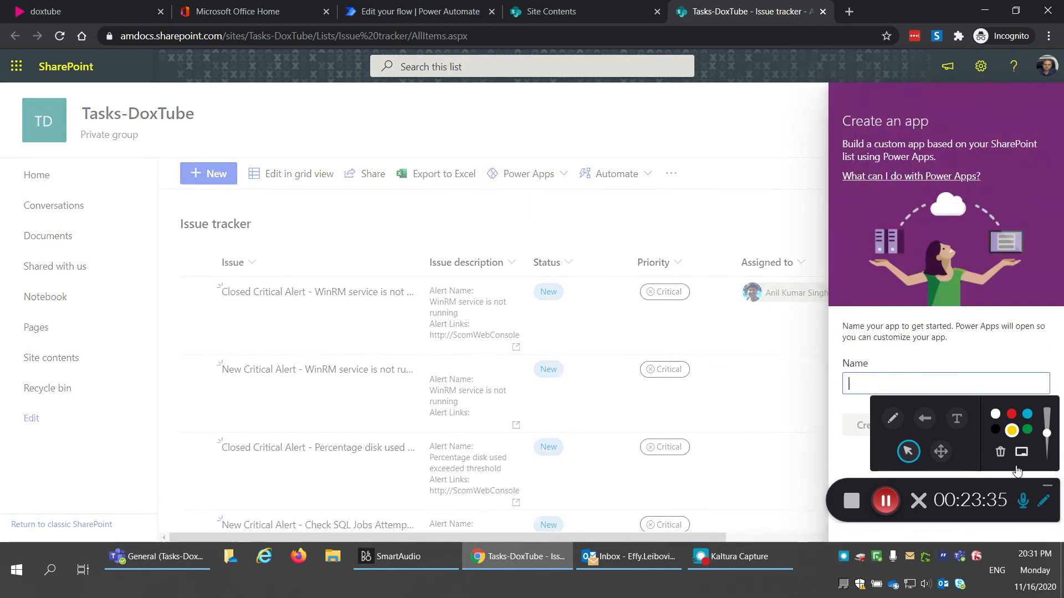
{"action": "left_click", "coordinate": [1046, 486]}
{"action": "left_click", "coordinate": [870, 381]}
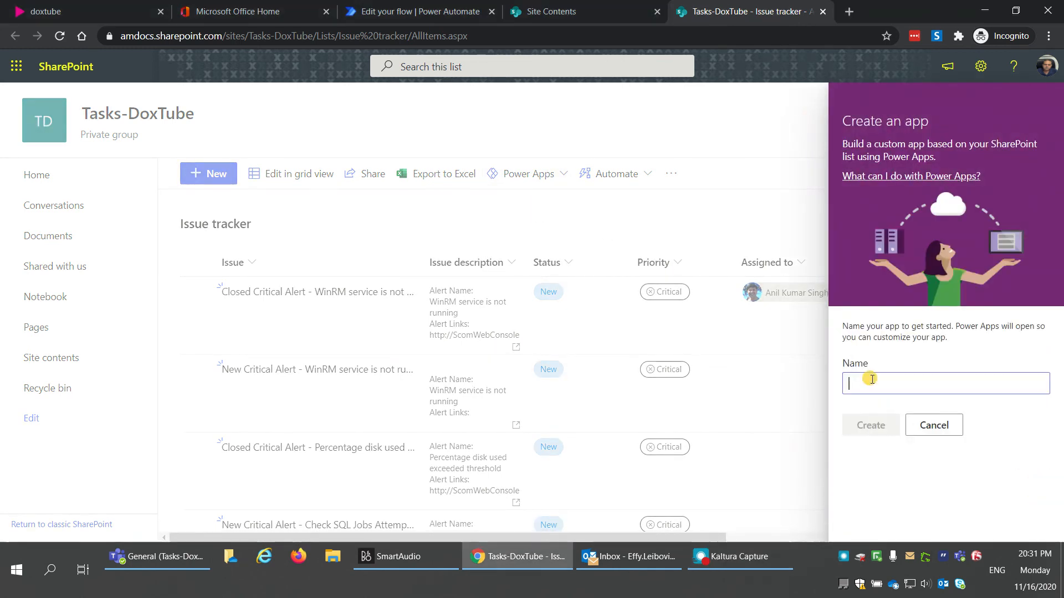
{"action": "type", "text": "Tasks"}
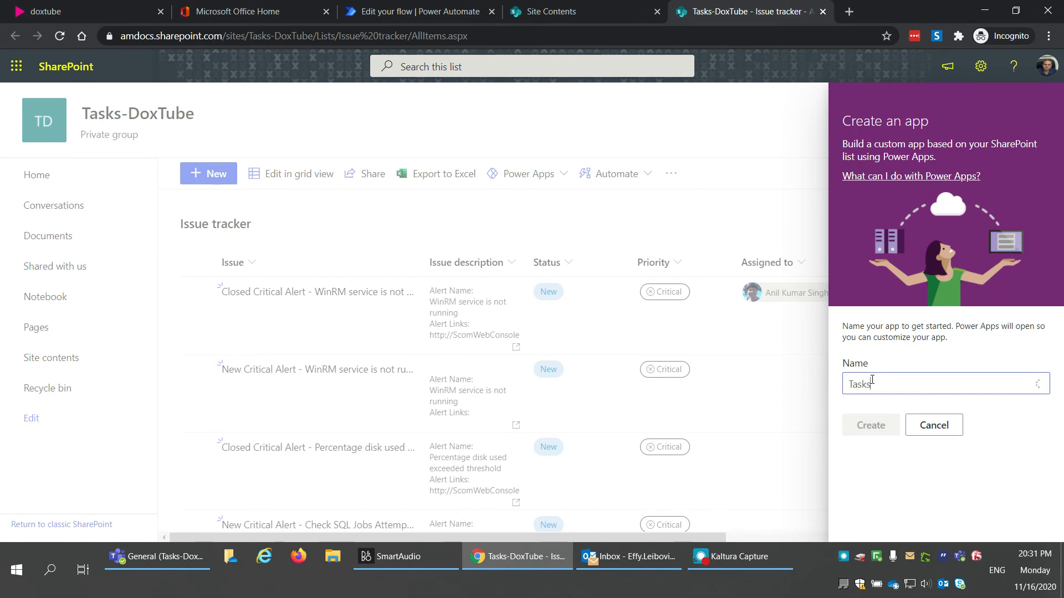
{"action": "type", "text": "-App-DoxTube"}
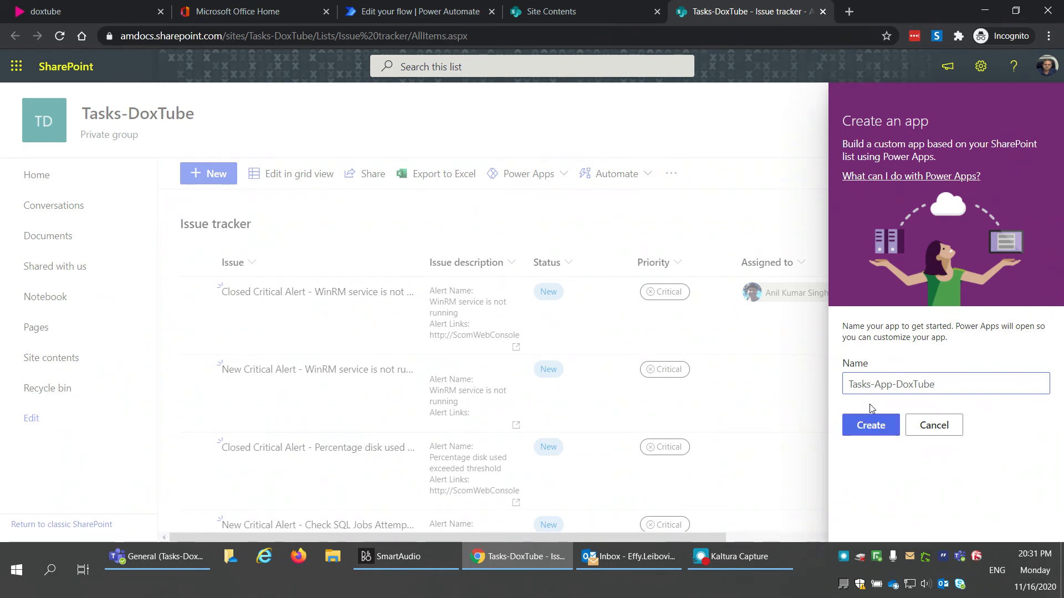
{"action": "left_click", "coordinate": [869, 426]}
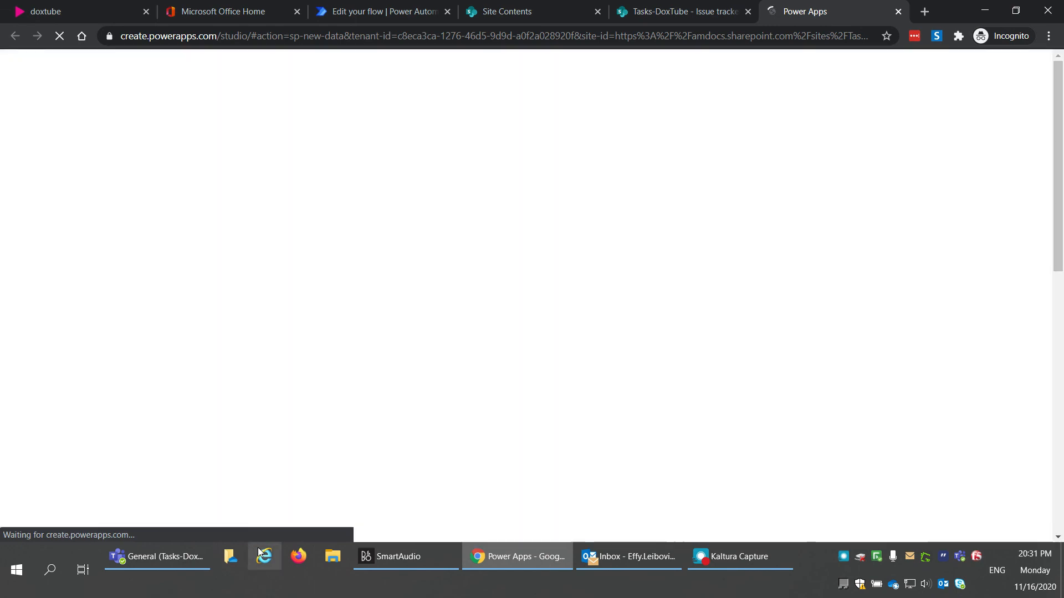
Step: Open the generated Tasks-App-DoxTube app, with its Issue tracker browse, detail and edit screens
{"action": "left_click", "coordinate": [736, 565]}
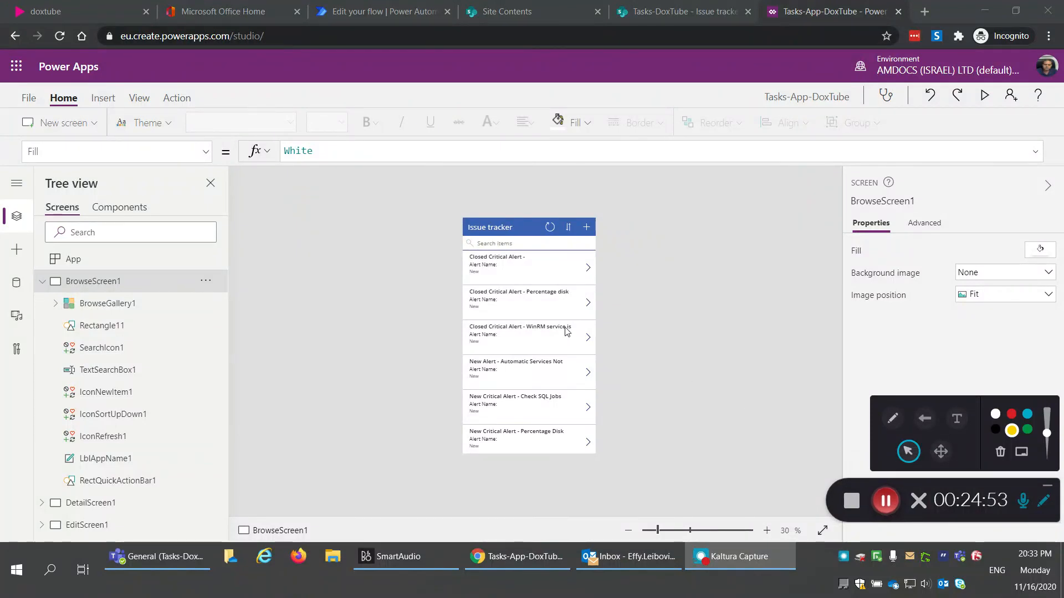
Step: Zoom the canvas to 50%, preview the app, and open the first issue's details
{"action": "left_click", "coordinate": [767, 531]}
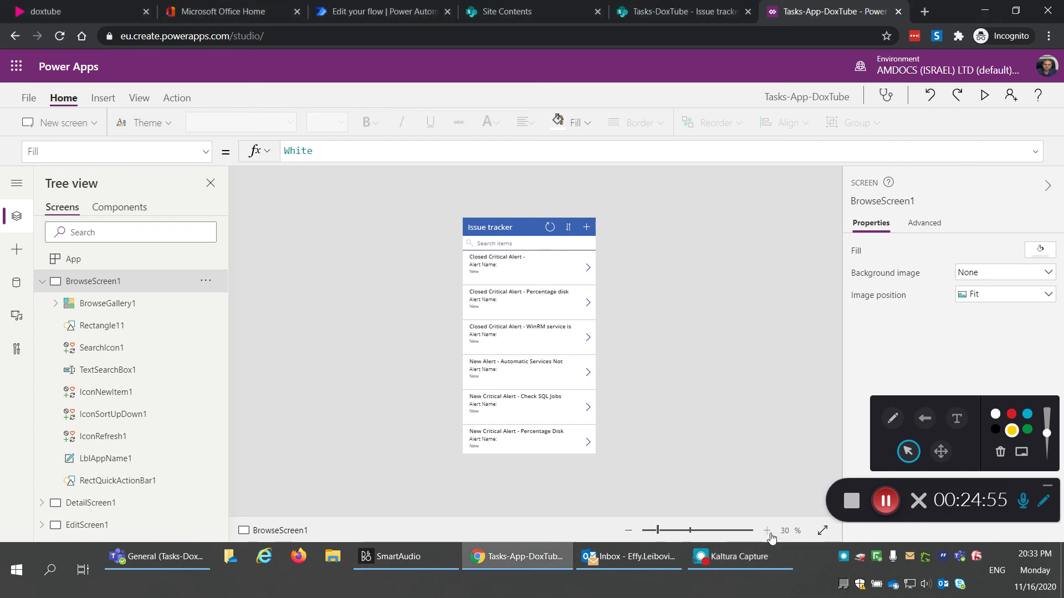
{"action": "left_click", "coordinate": [767, 531]}
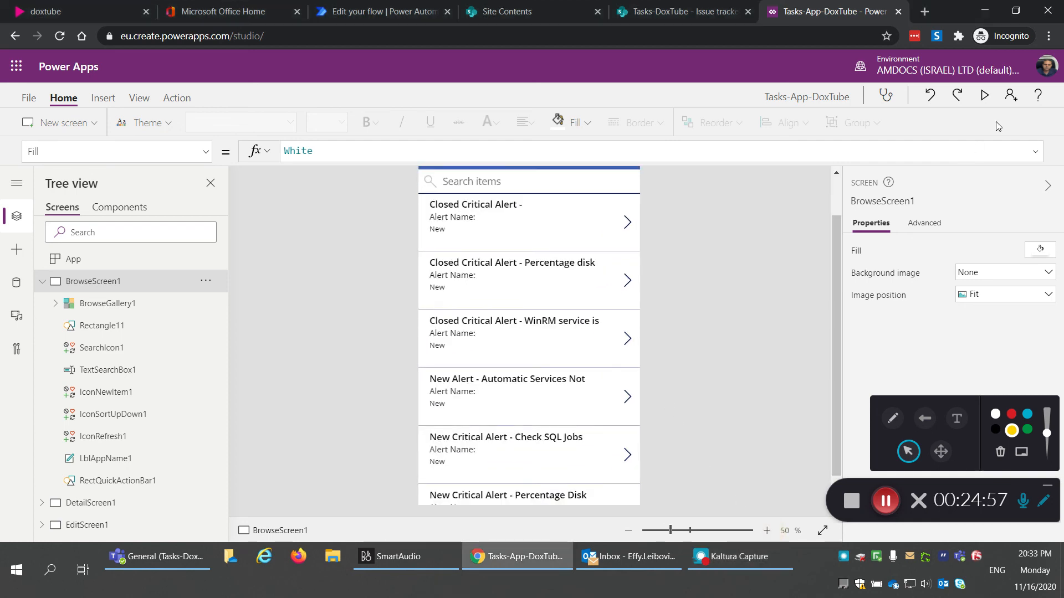
{"action": "left_click", "coordinate": [984, 97]}
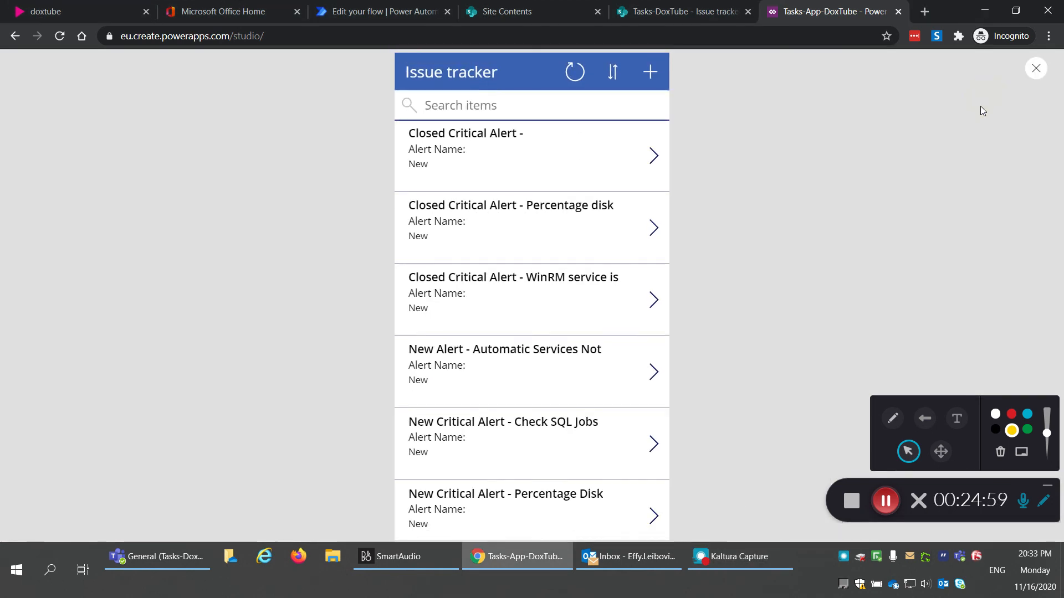
{"action": "left_click", "coordinate": [655, 158]}
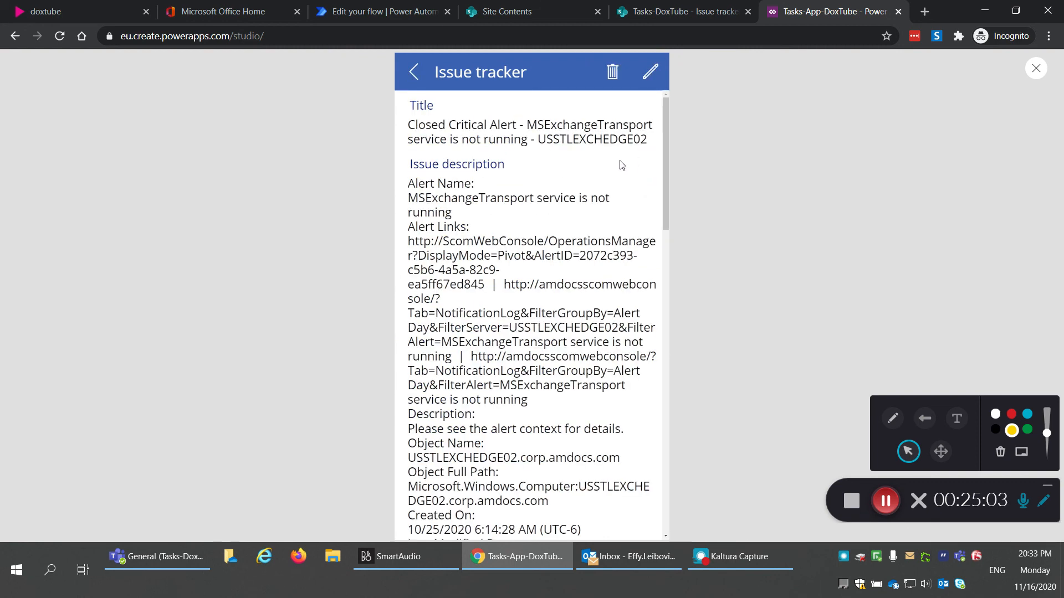
{"action": "scroll", "coordinate": [554, 206], "scroll_direction": "down", "scroll_amount": 4}
{"action": "scroll", "coordinate": [554, 207], "scroll_direction": "up", "scroll_amount": 2}
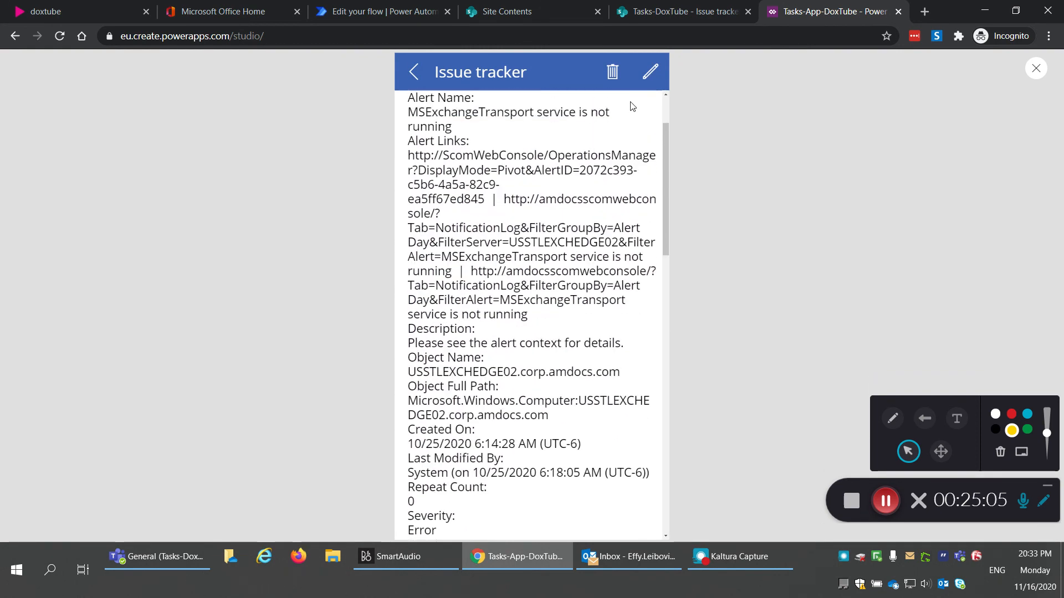
Step: Set the first issue's priority to High, assign it to a team member, and save
{"action": "left_click", "coordinate": [649, 73]}
{"action": "left_click", "coordinate": [644, 256]}
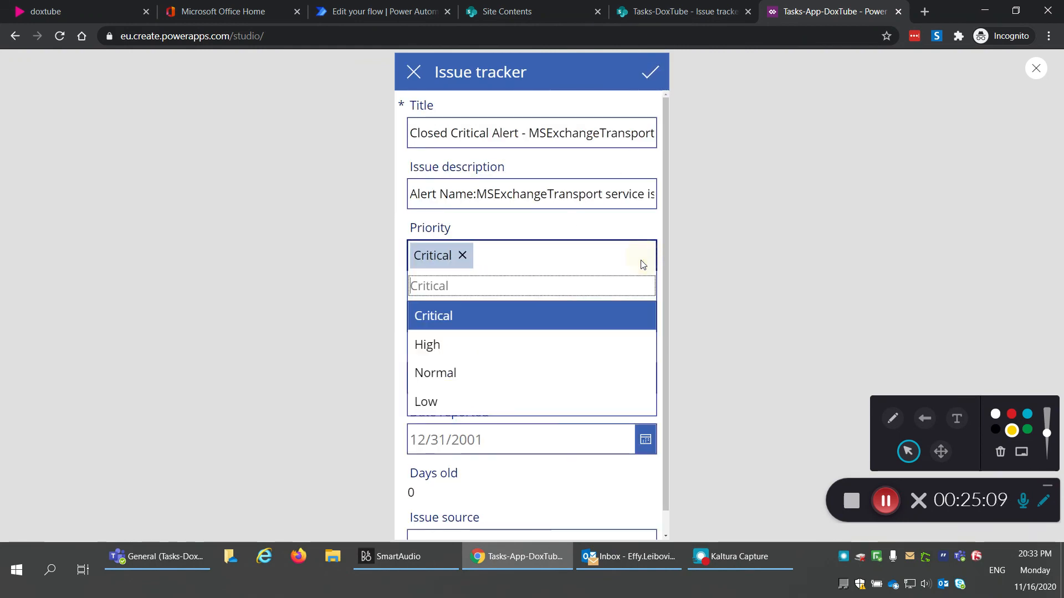
{"action": "left_click", "coordinate": [509, 344]}
{"action": "left_click", "coordinate": [477, 379]}
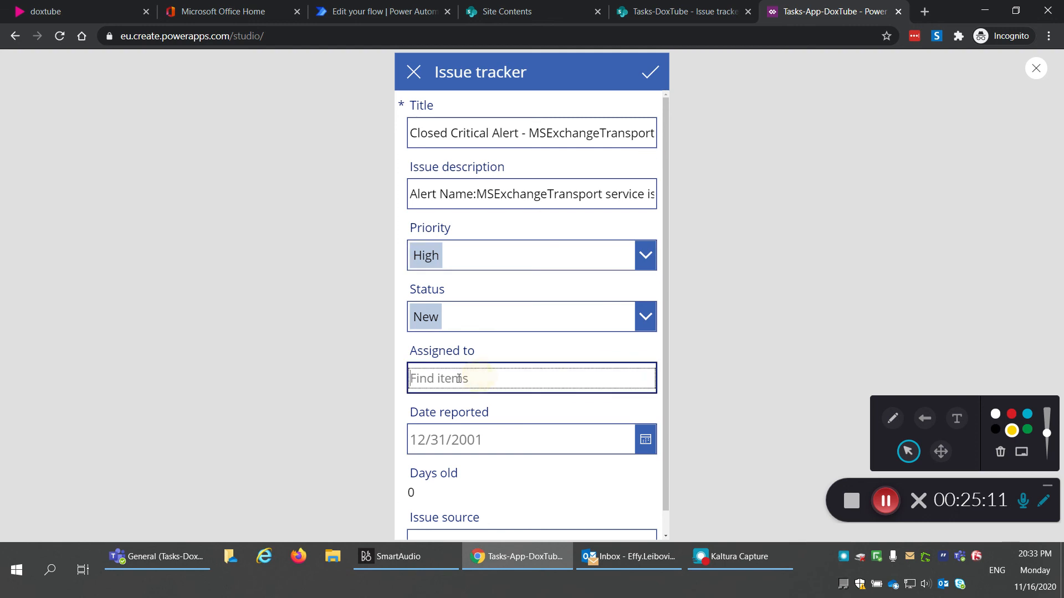
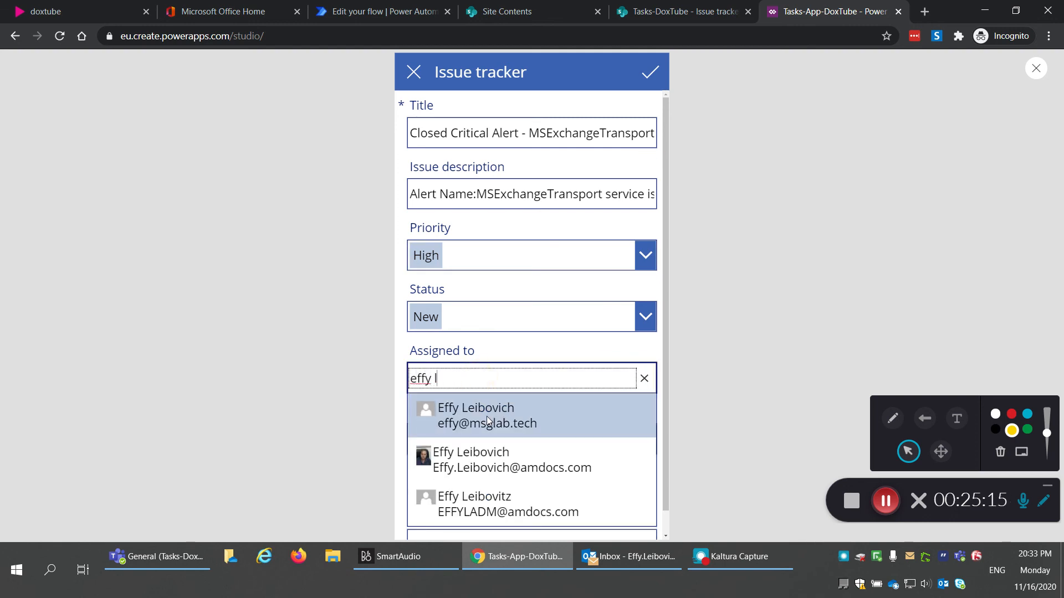
{"action": "left_click", "coordinate": [499, 460]}
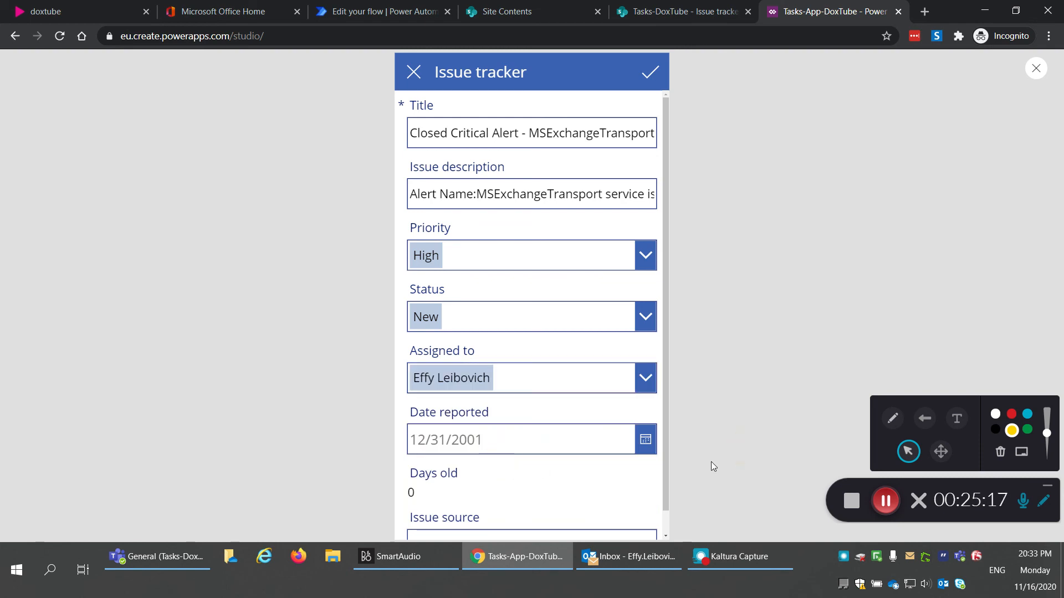
{"action": "left_click", "coordinate": [655, 78]}
{"action": "left_click", "coordinate": [414, 73]}
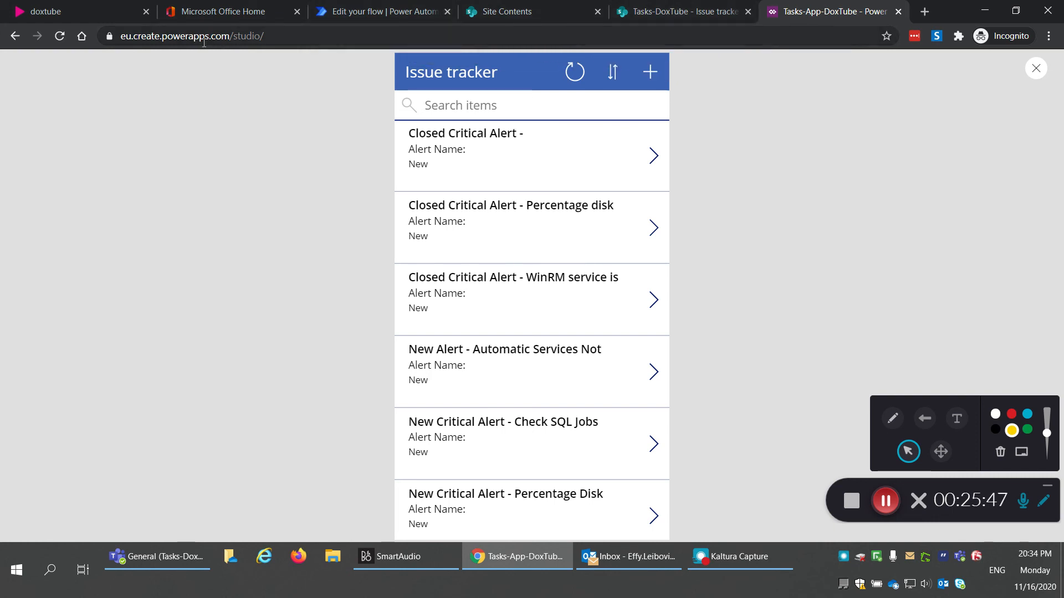
{"action": "left_click_drag", "start_coordinate": [209, 36], "coordinate": [166, 40]}
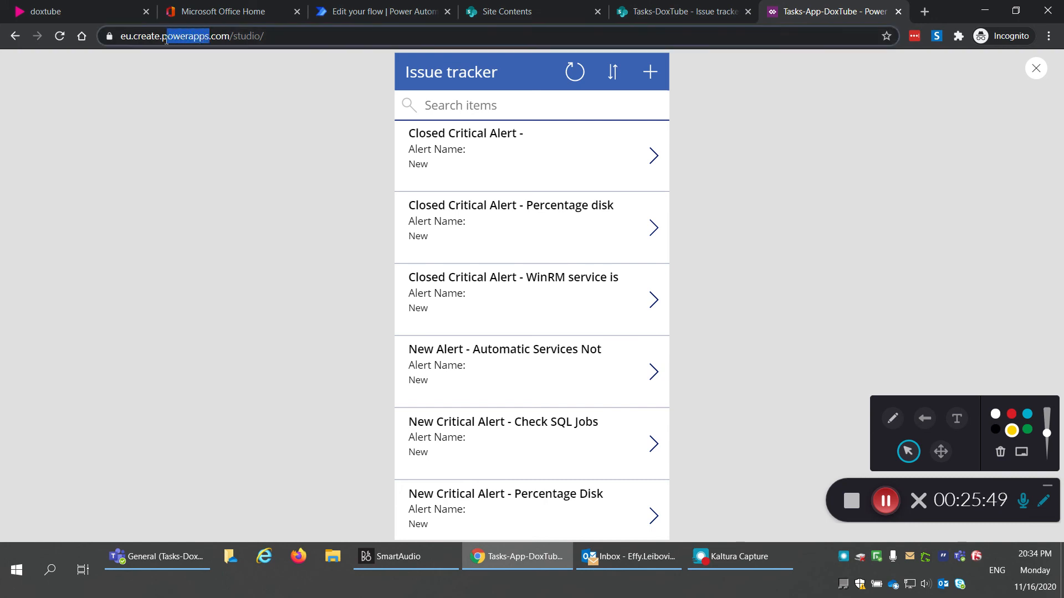
{"action": "left_click", "coordinate": [209, 135]}
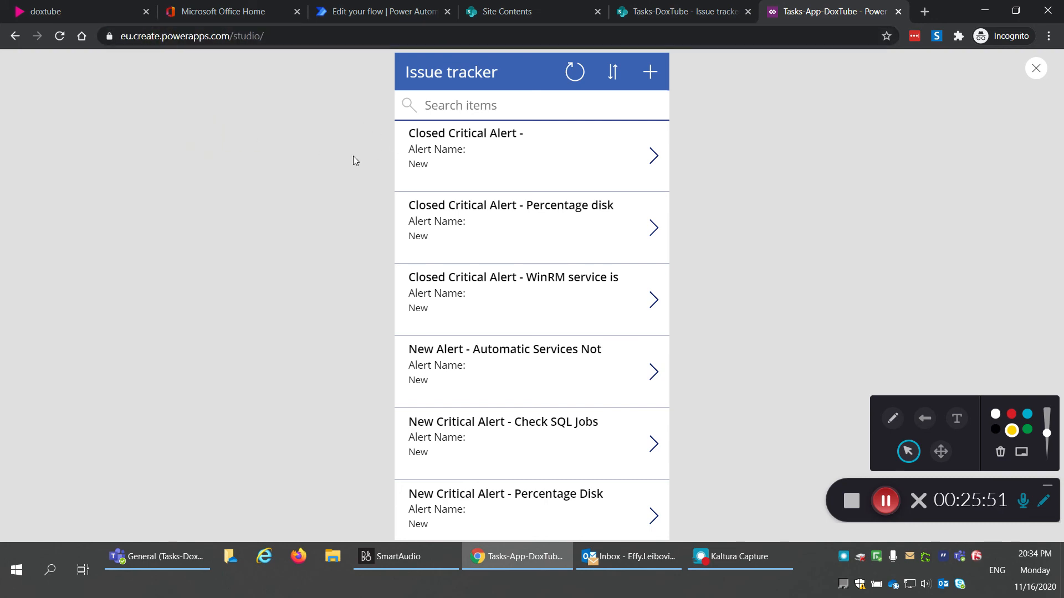
Step: Exit the preview, dismiss the testing tip, and open File > Share, then close the panel
{"action": "left_click", "coordinate": [1032, 70]}
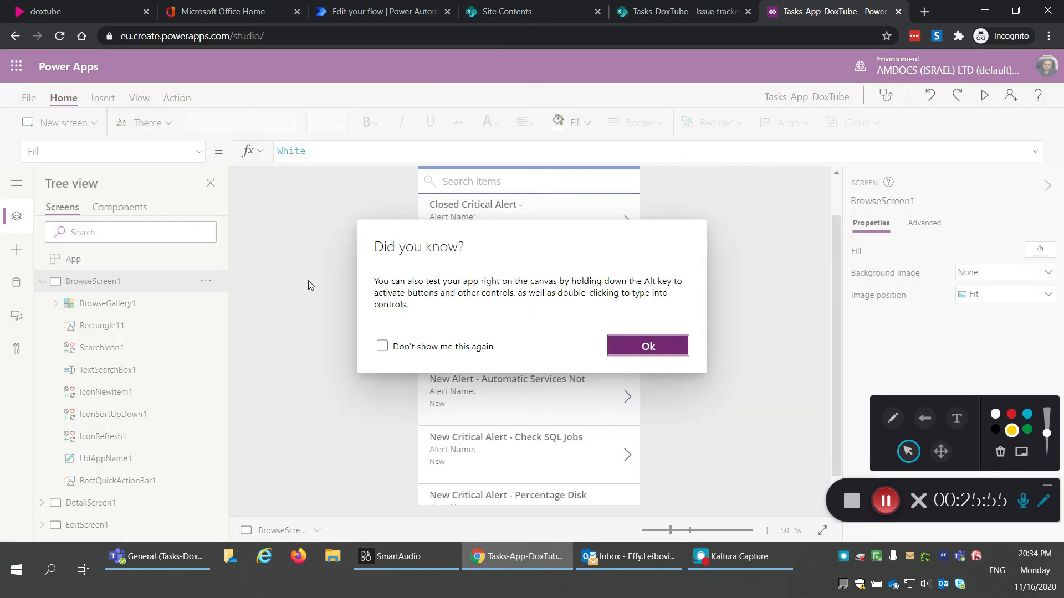
{"action": "left_click", "coordinate": [665, 346]}
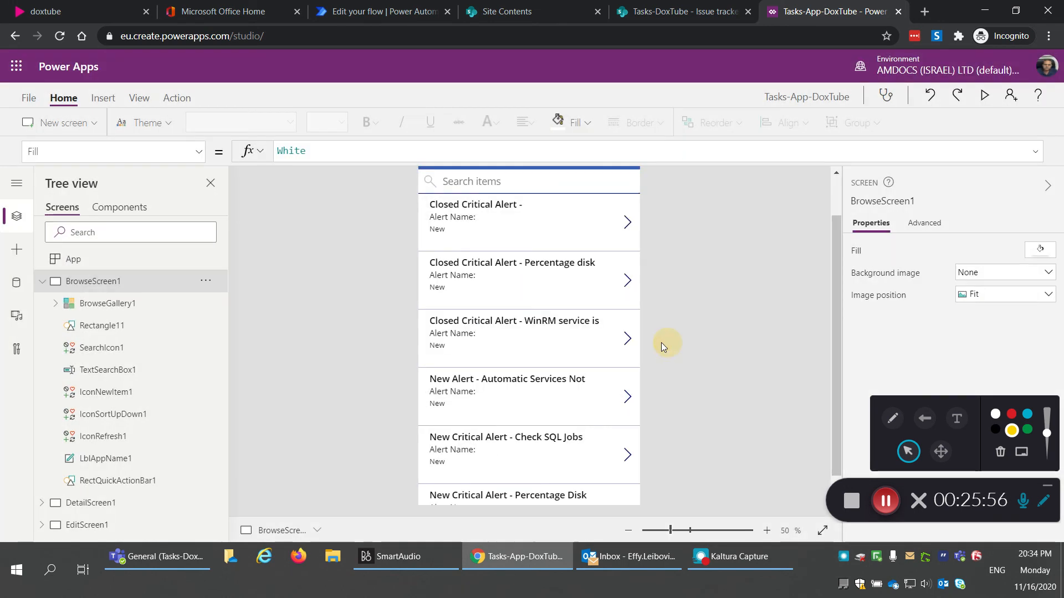
{"action": "left_click", "coordinate": [25, 103]}
{"action": "left_click", "coordinate": [170, 262]}
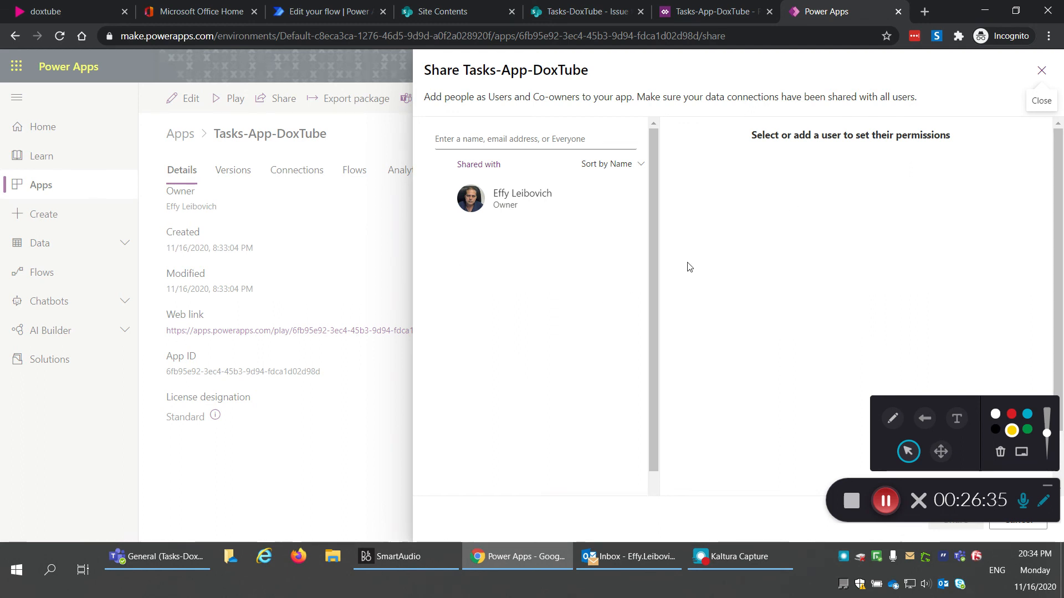
{"action": "left_click", "coordinate": [1041, 71]}
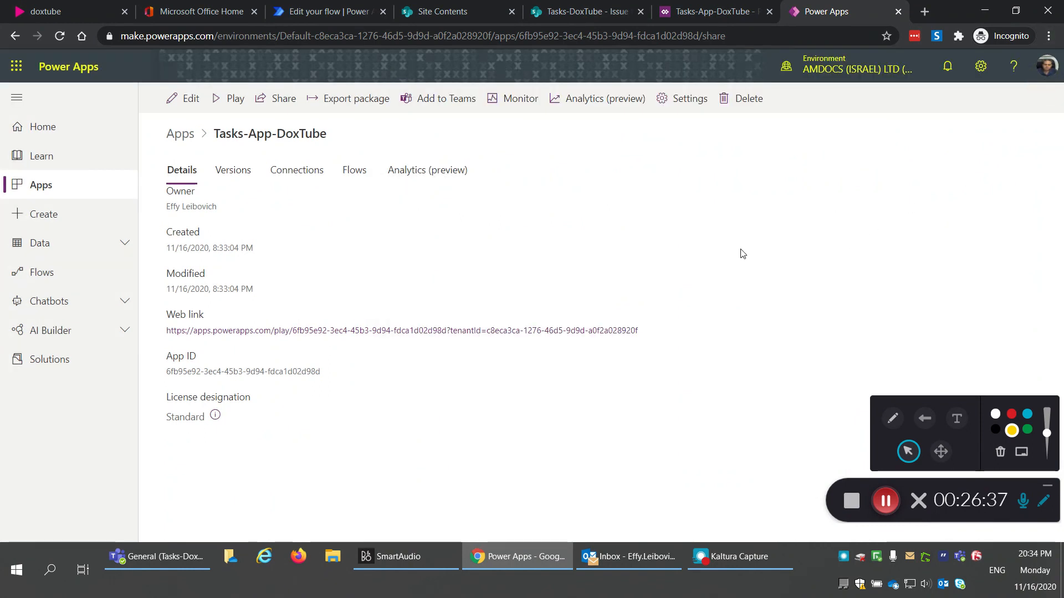